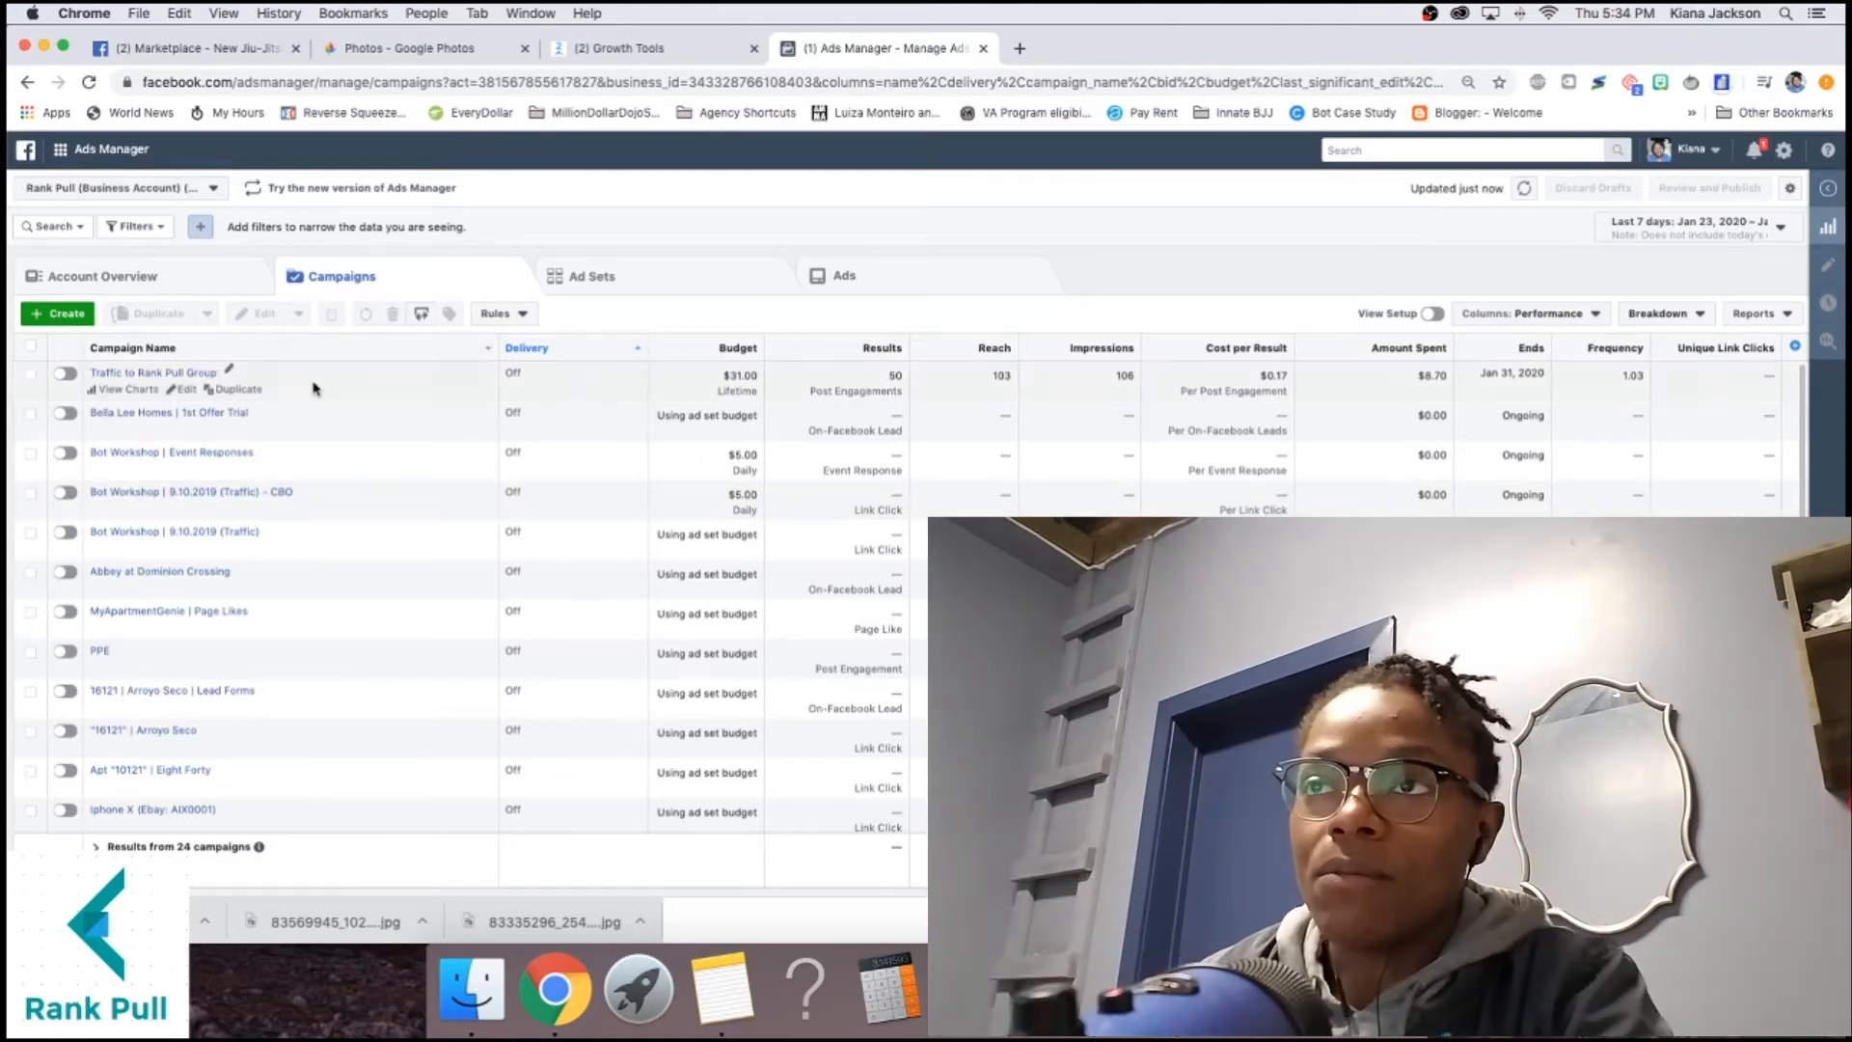
# Start a new campaign with the green Create button on the Campaigns tab.
pyautogui.click(58, 313)
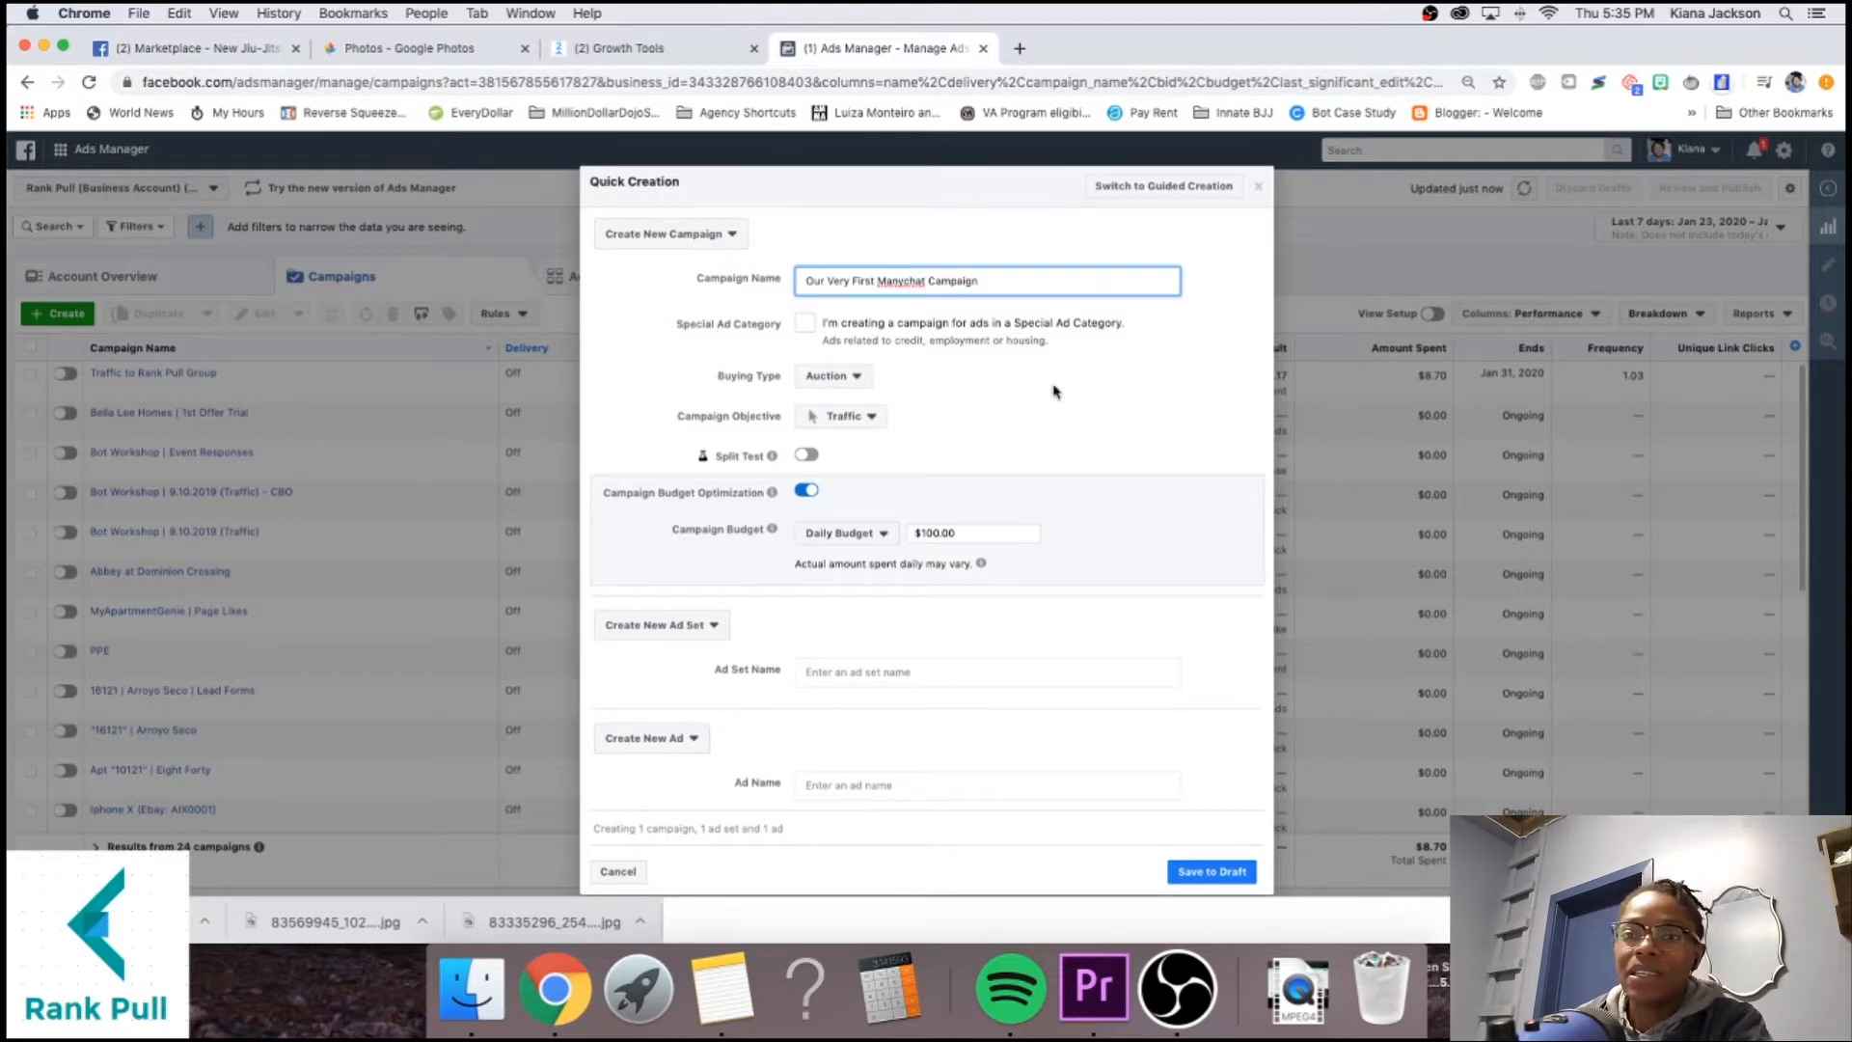
# Turn off budget optimization, name the ad set 'Business Owners Nearby' and ad 'Manychat Ad', and save as draft.
pyautogui.click(943, 415)
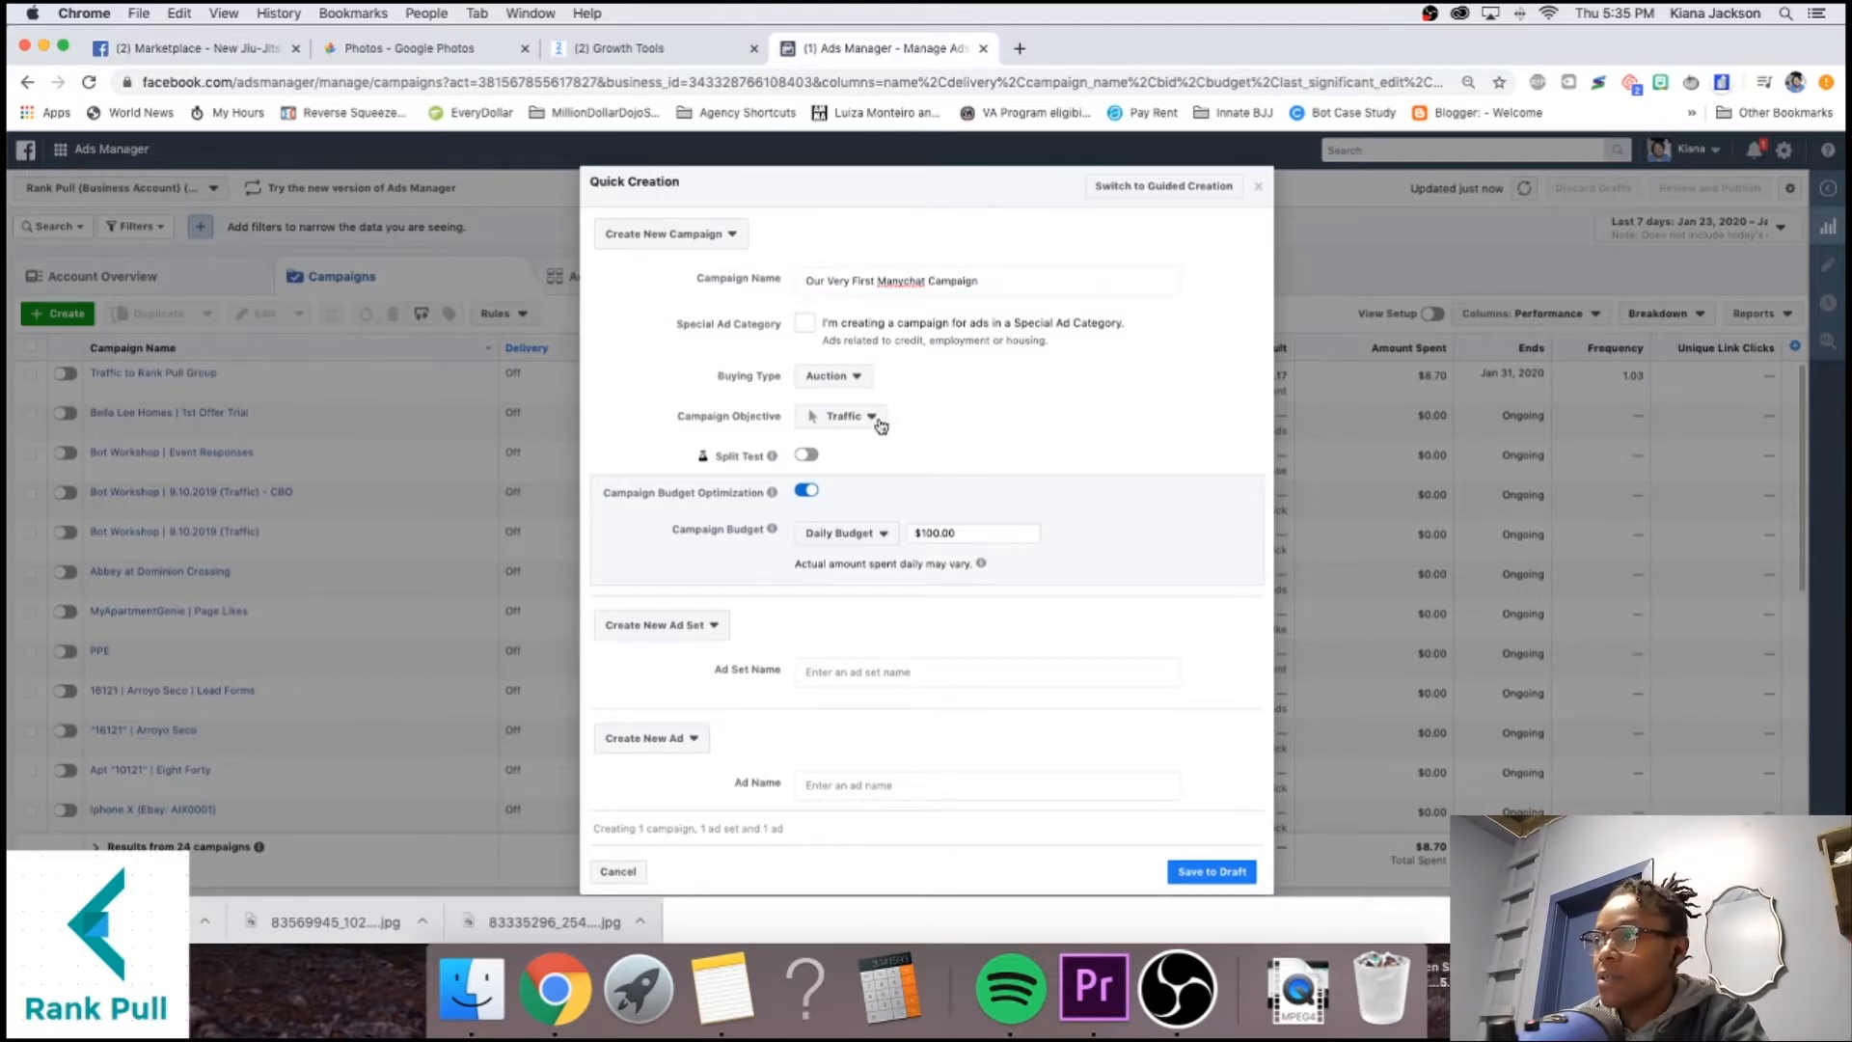
pyautogui.click(804, 492)
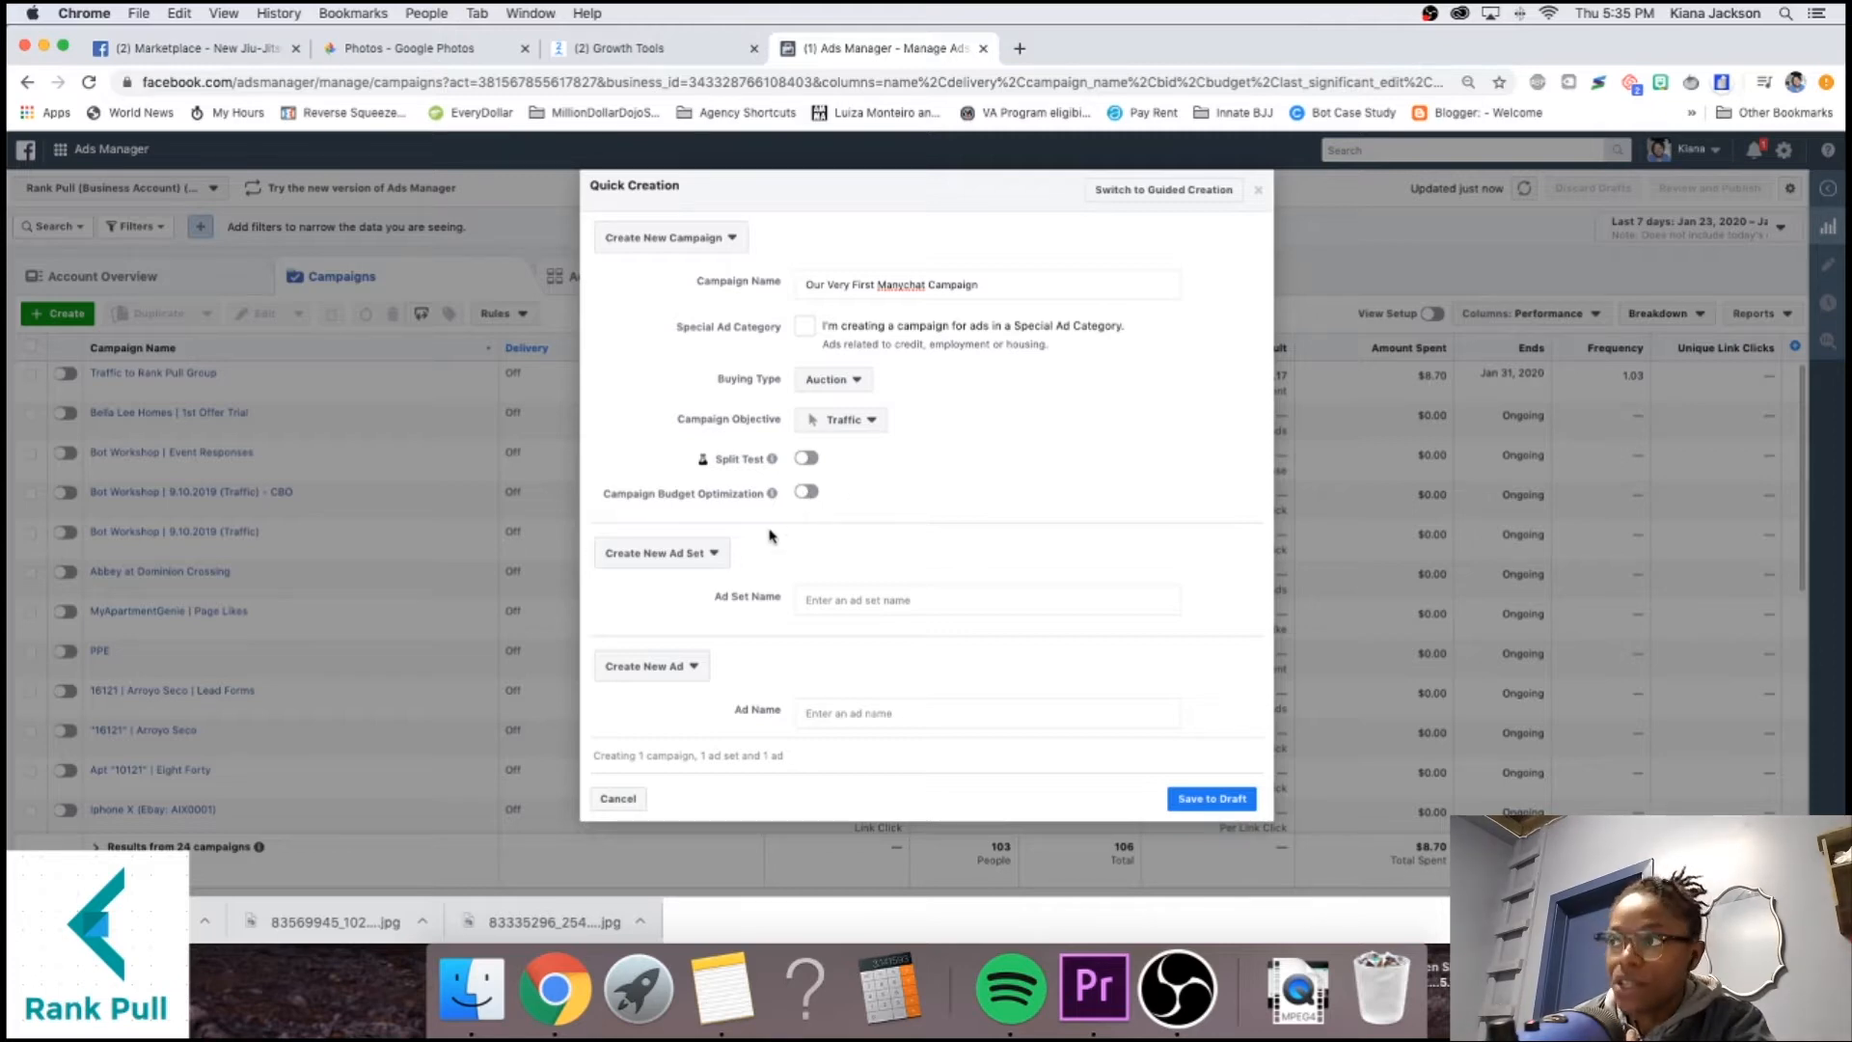
pyautogui.click(675, 552)
pyautogui.click(812, 548)
pyautogui.click(831, 598)
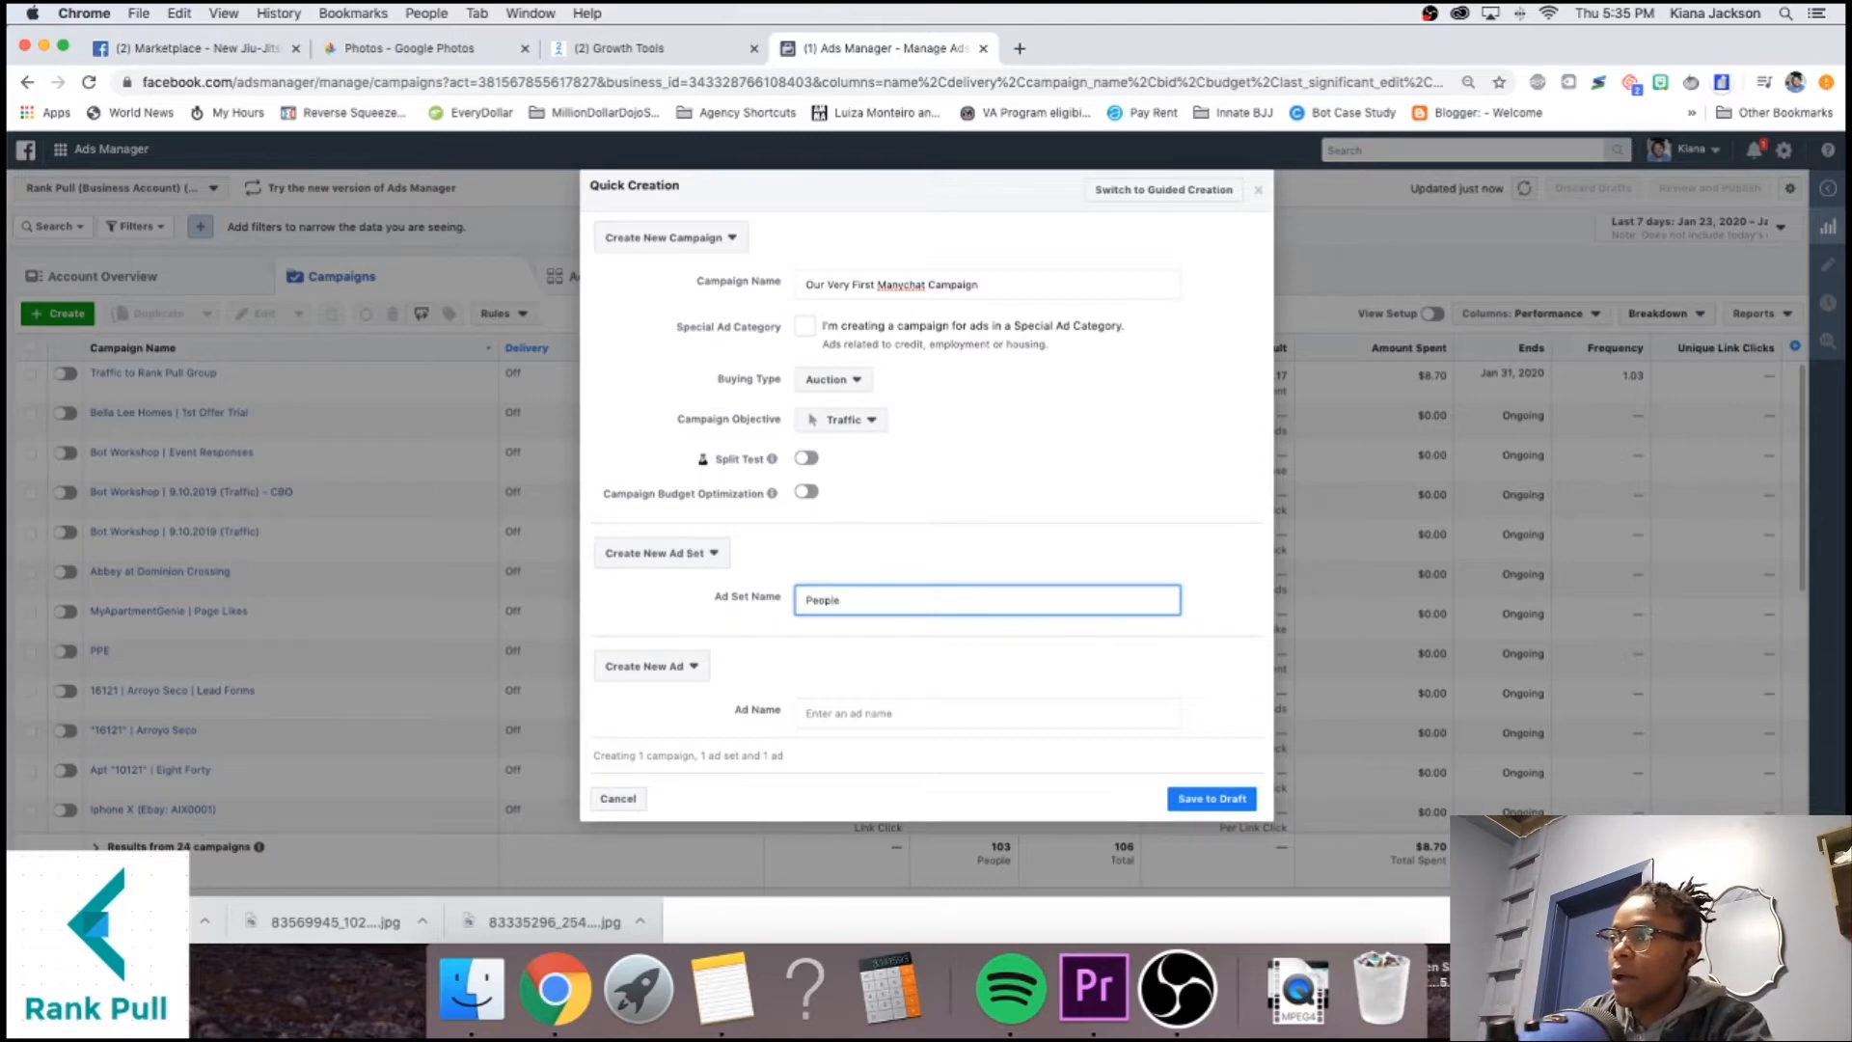
pyautogui.write('Business Owners Nearby')
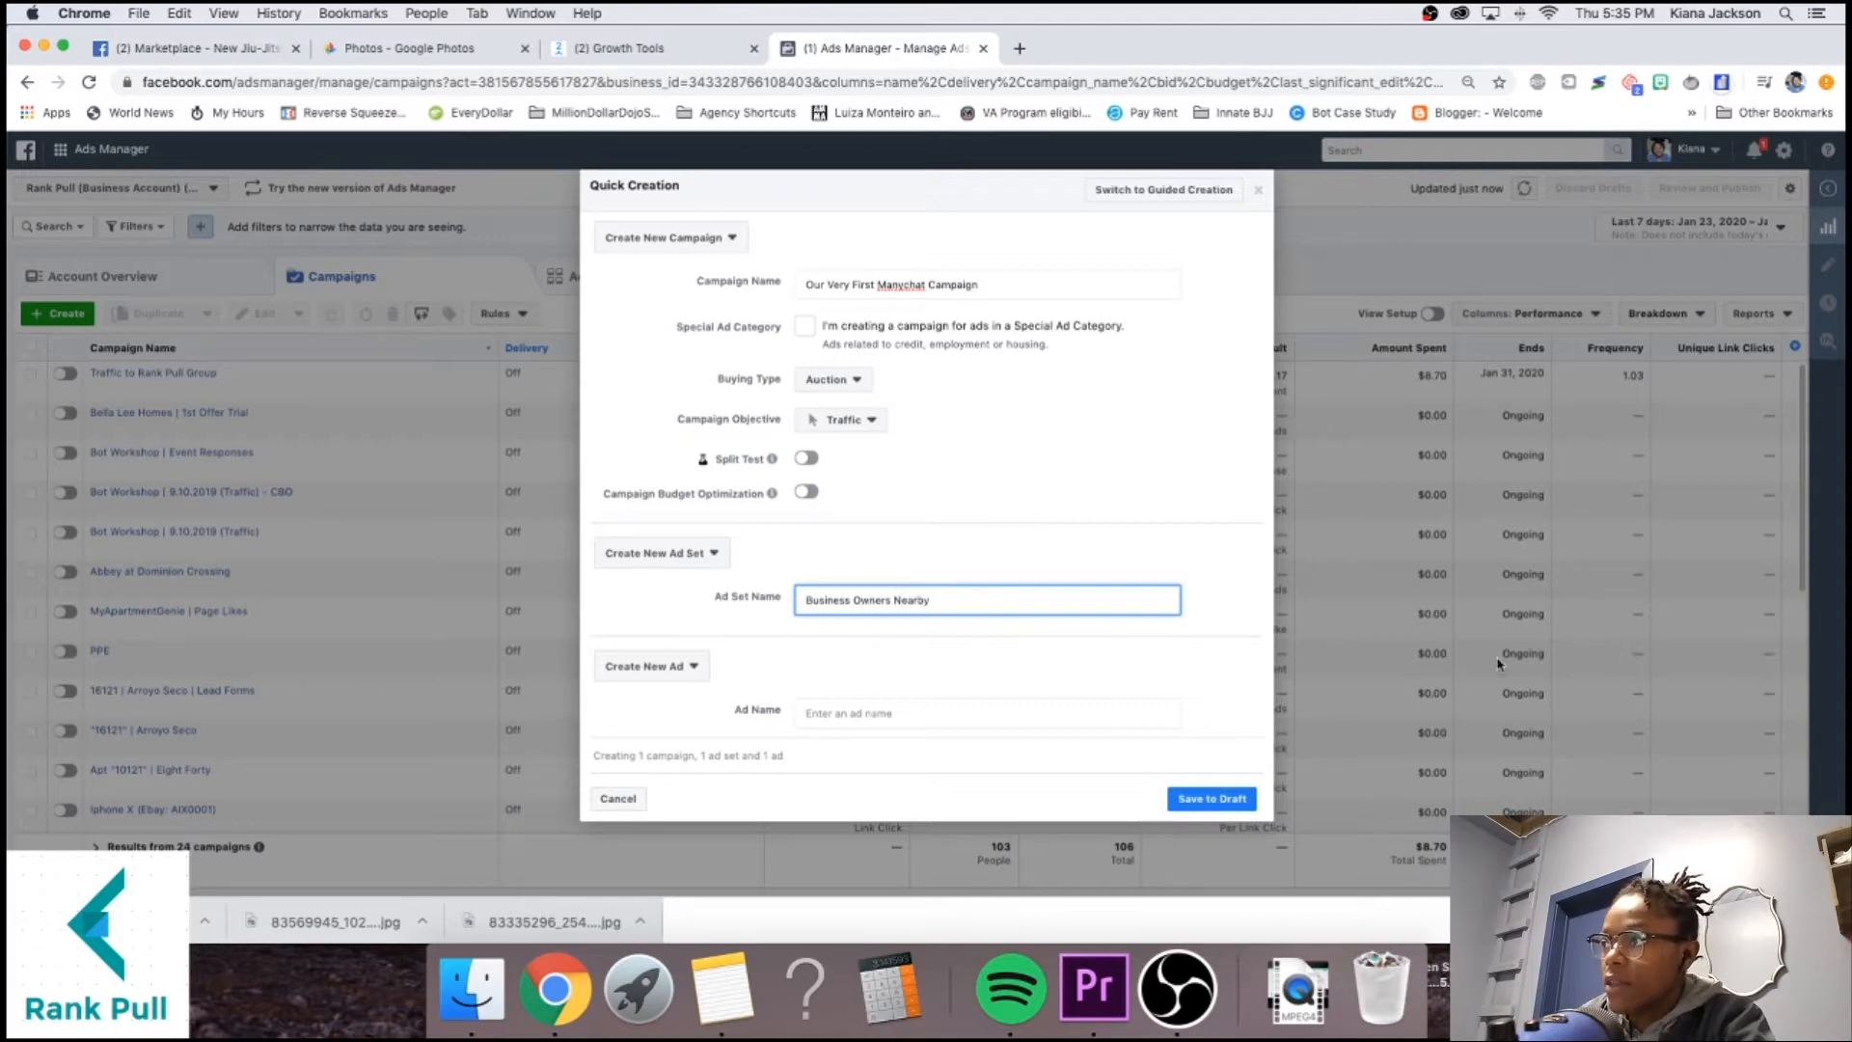
pyautogui.click(956, 712)
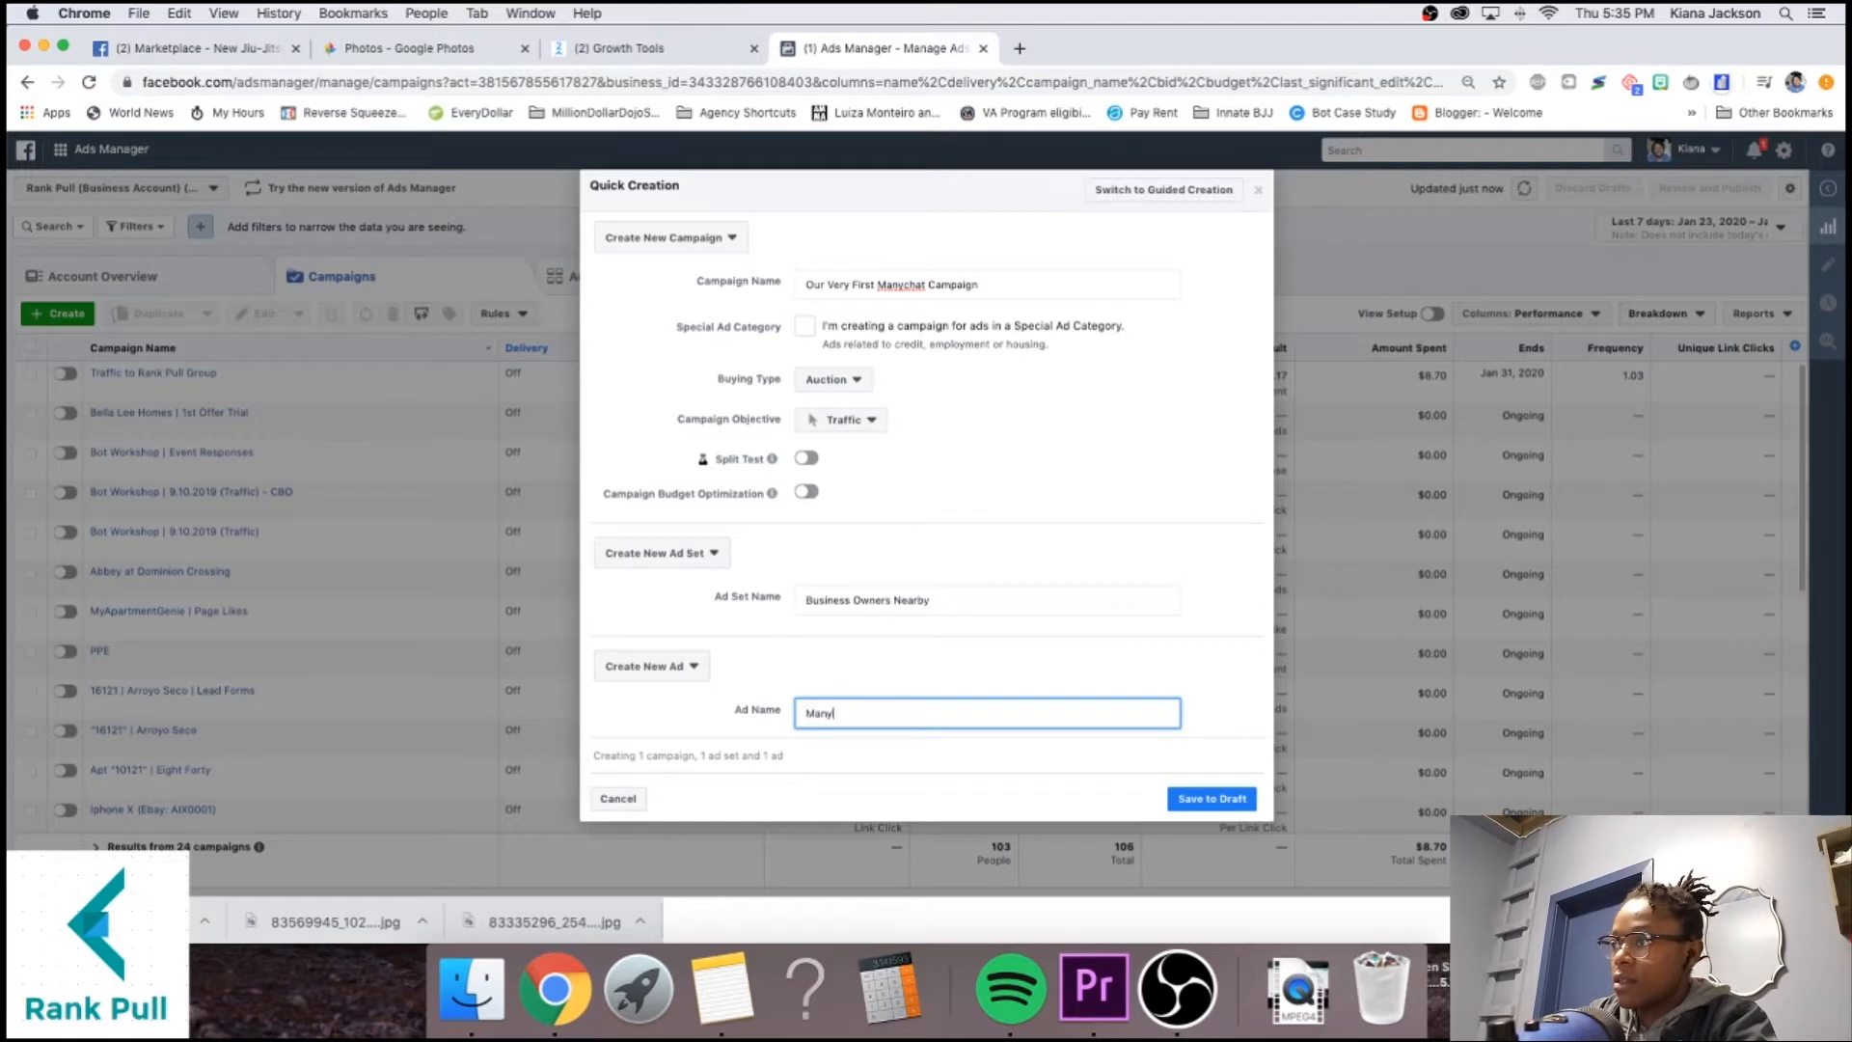
pyautogui.click(1206, 800)
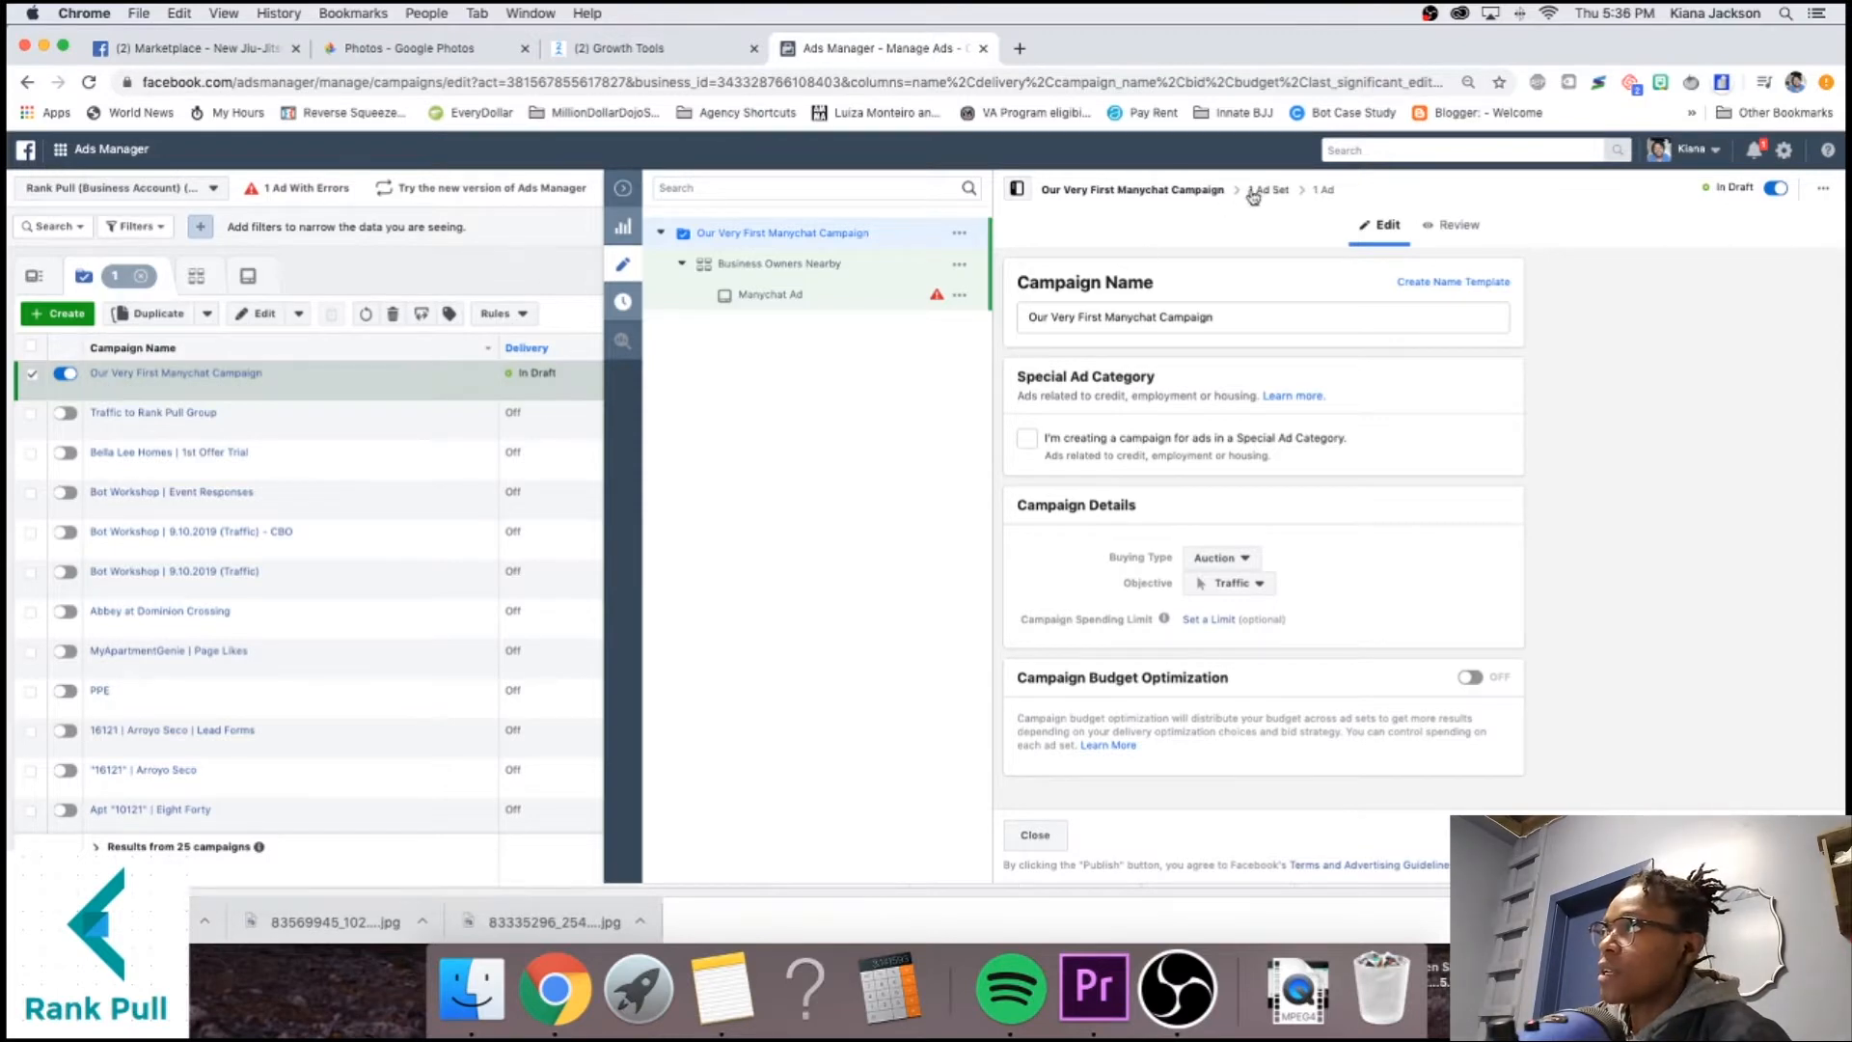
# Open the Business Owners Nearby ad set and choose Messenger as the traffic destination.
pyautogui.click(858, 279)
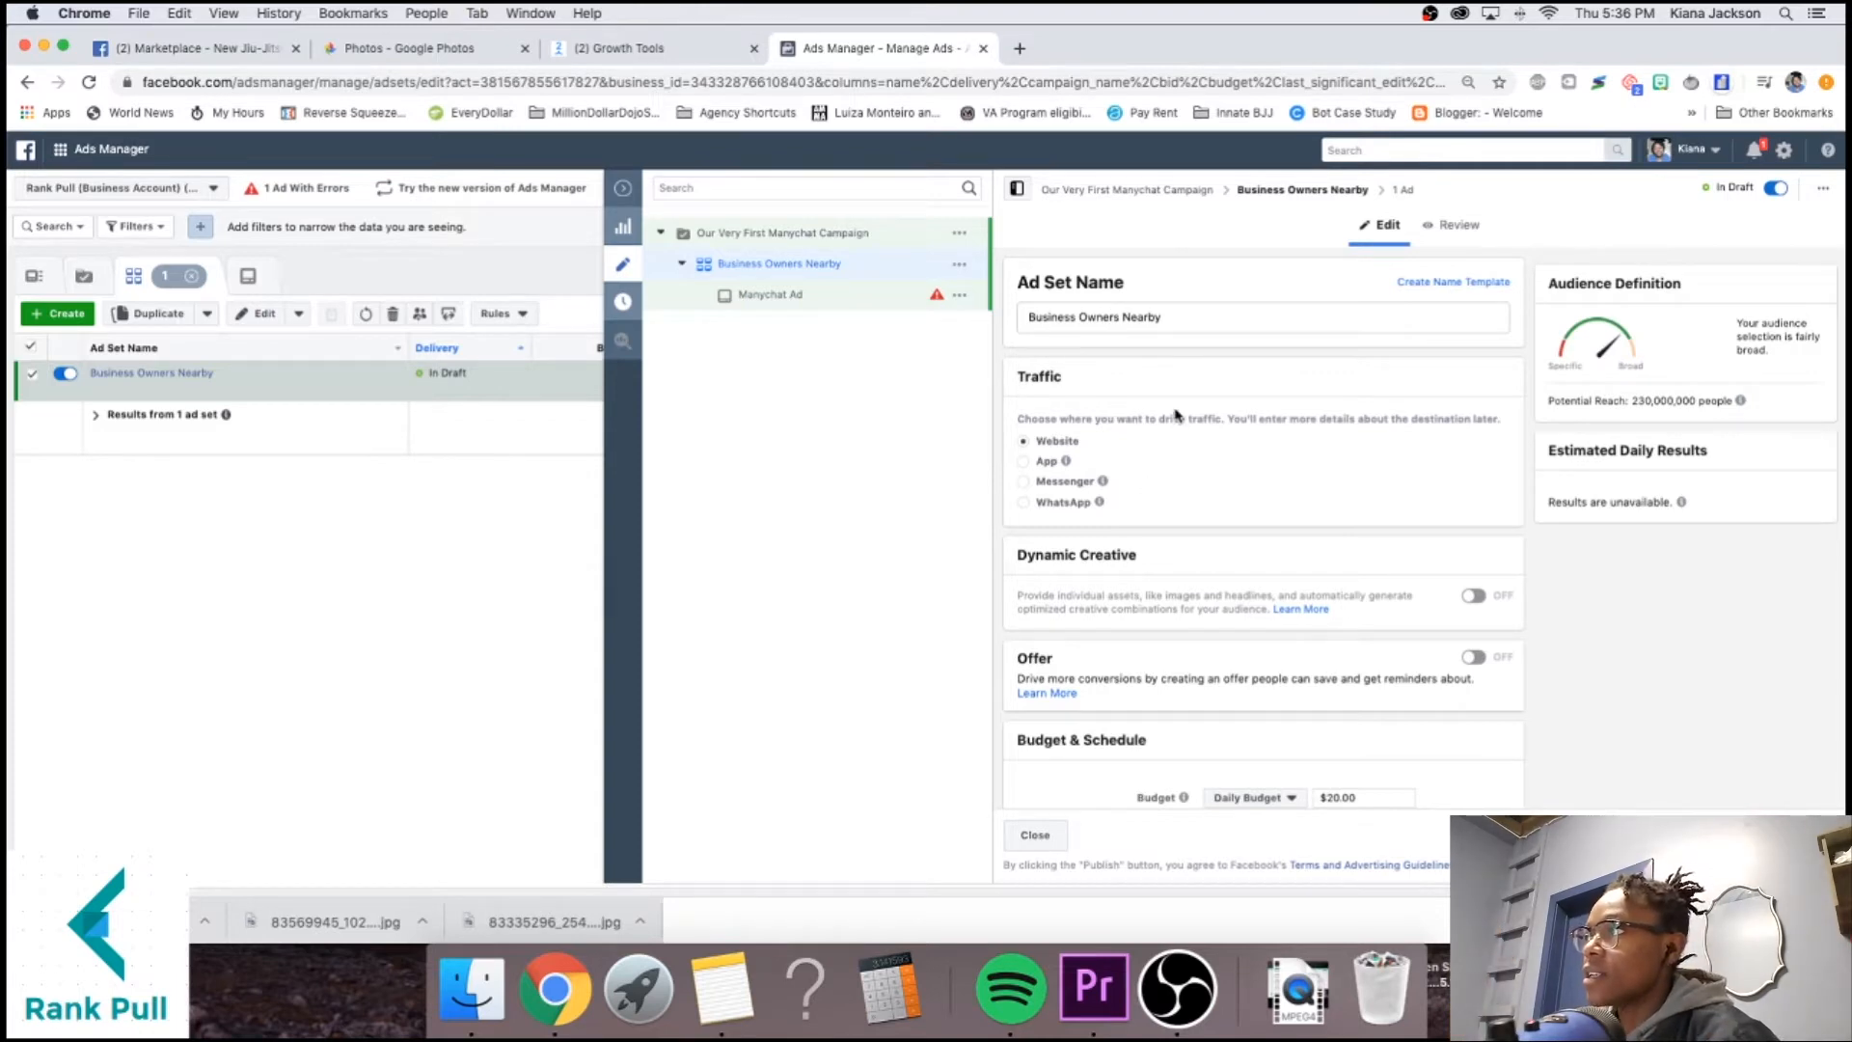
pyautogui.tripleClick(1072, 318)
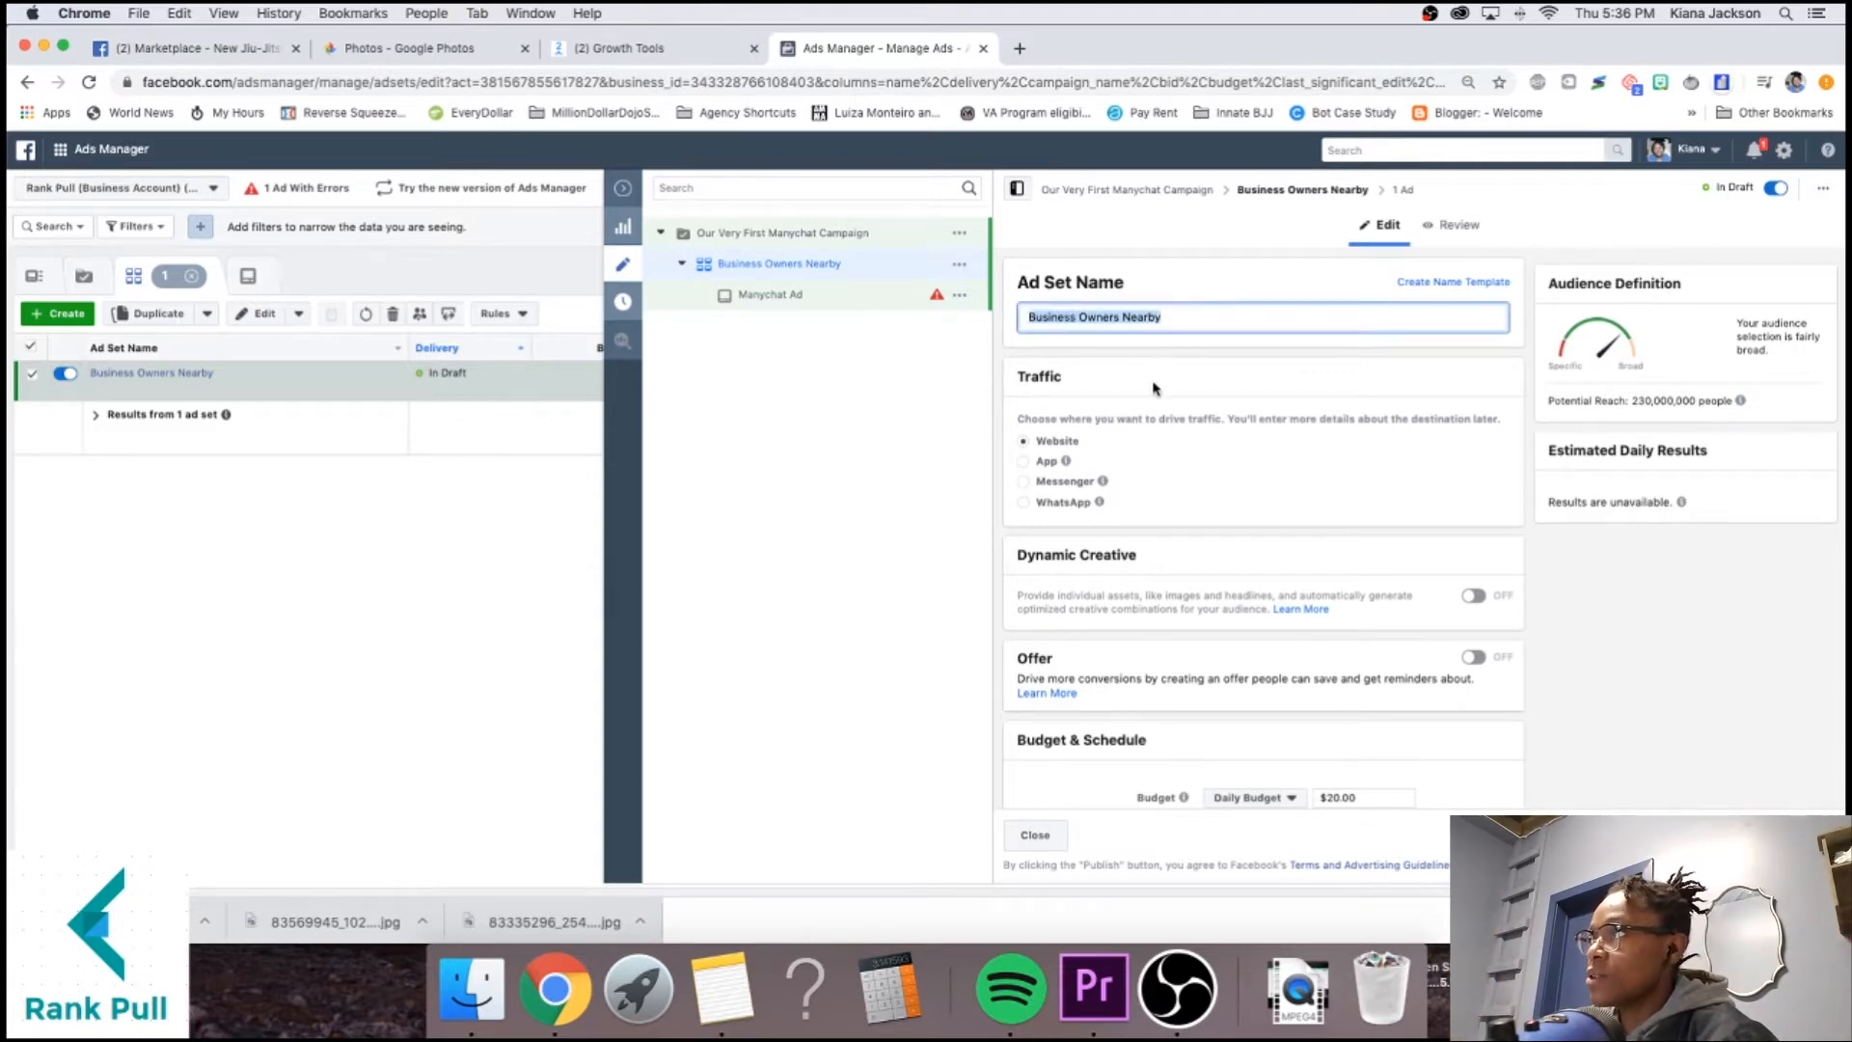
pyautogui.scroll(-3, 1154, 389)
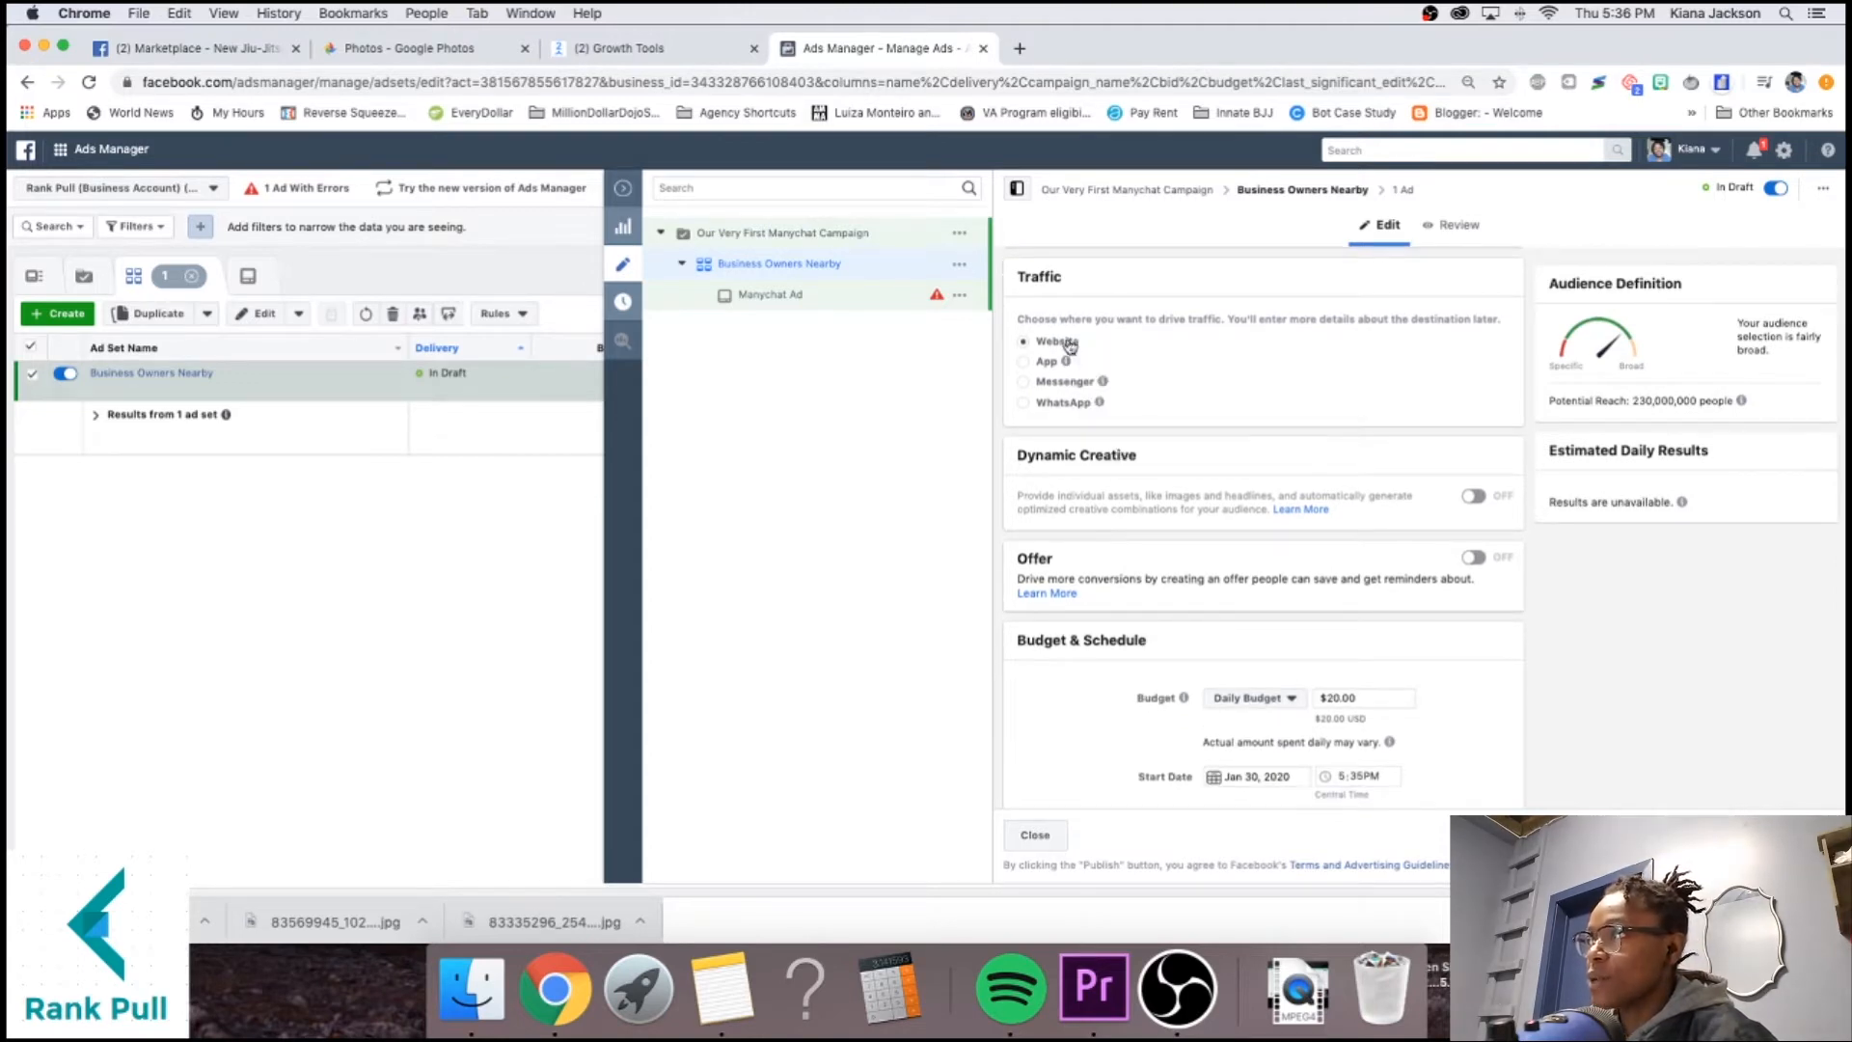
pyautogui.moveTo(1069, 370)
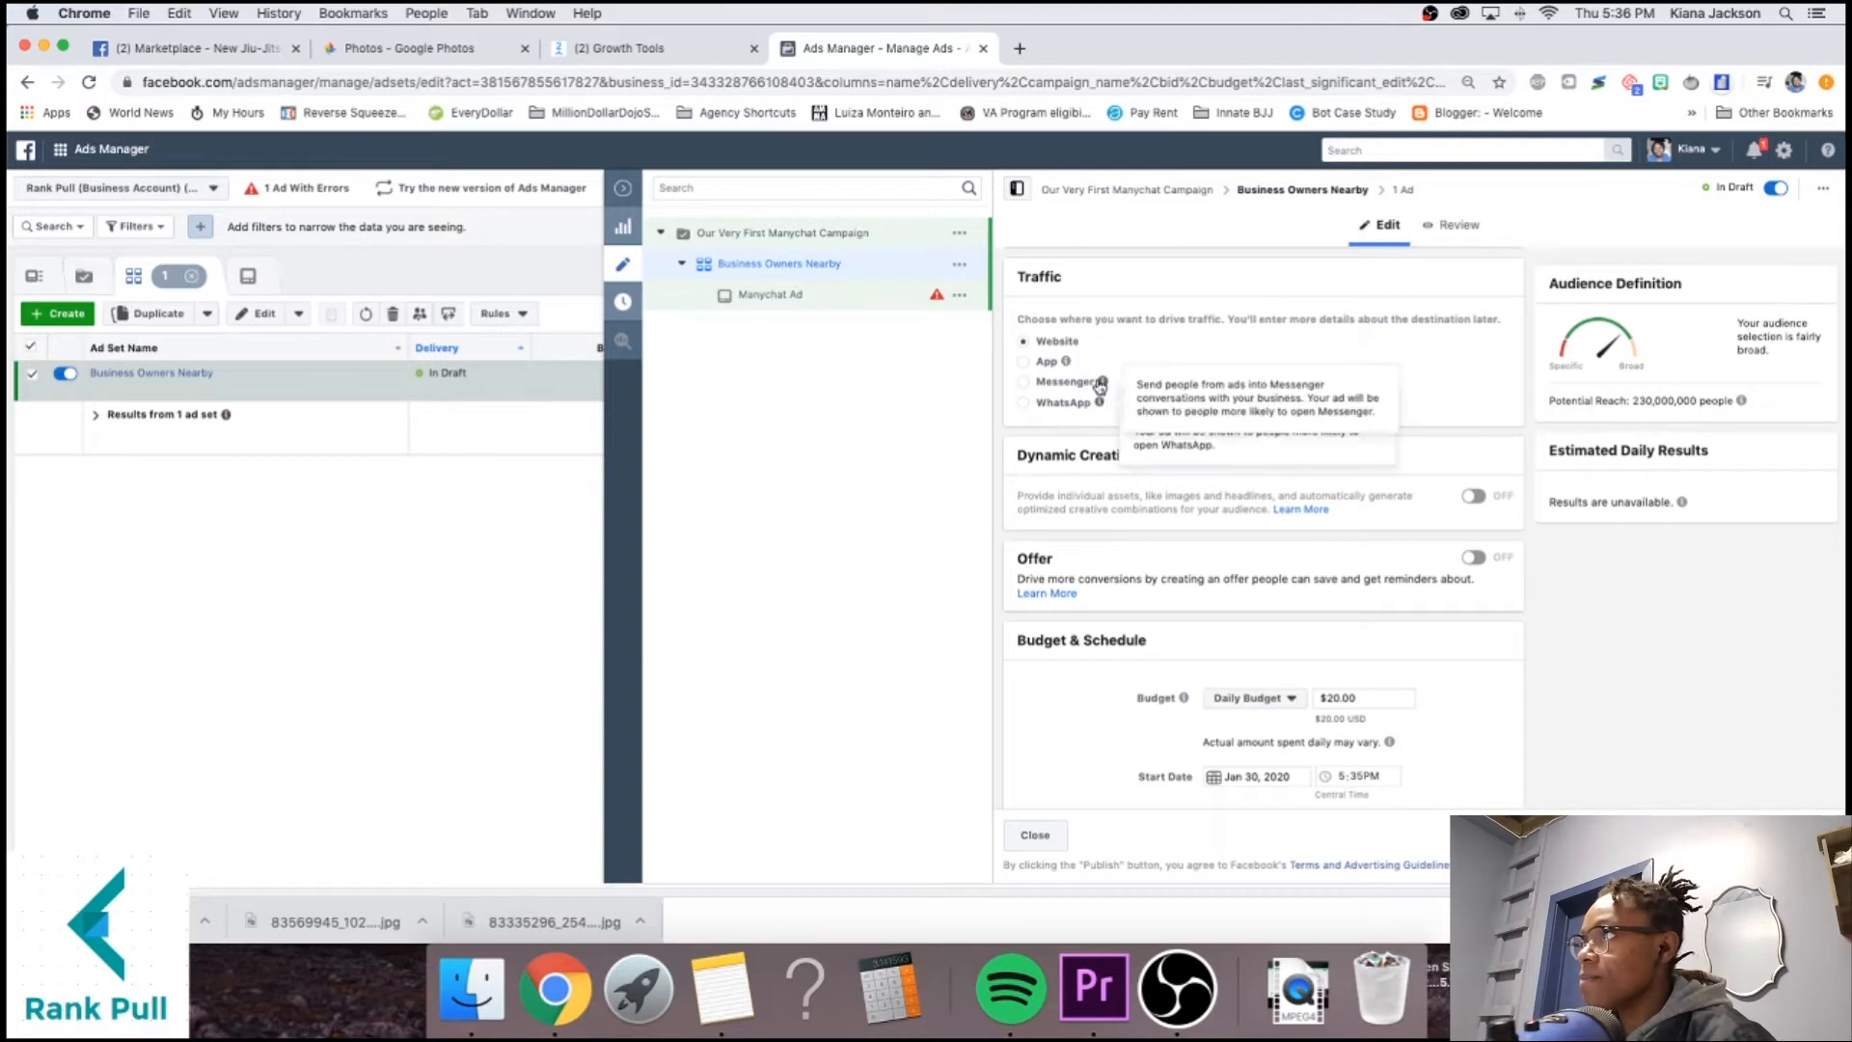
pyautogui.click(1081, 384)
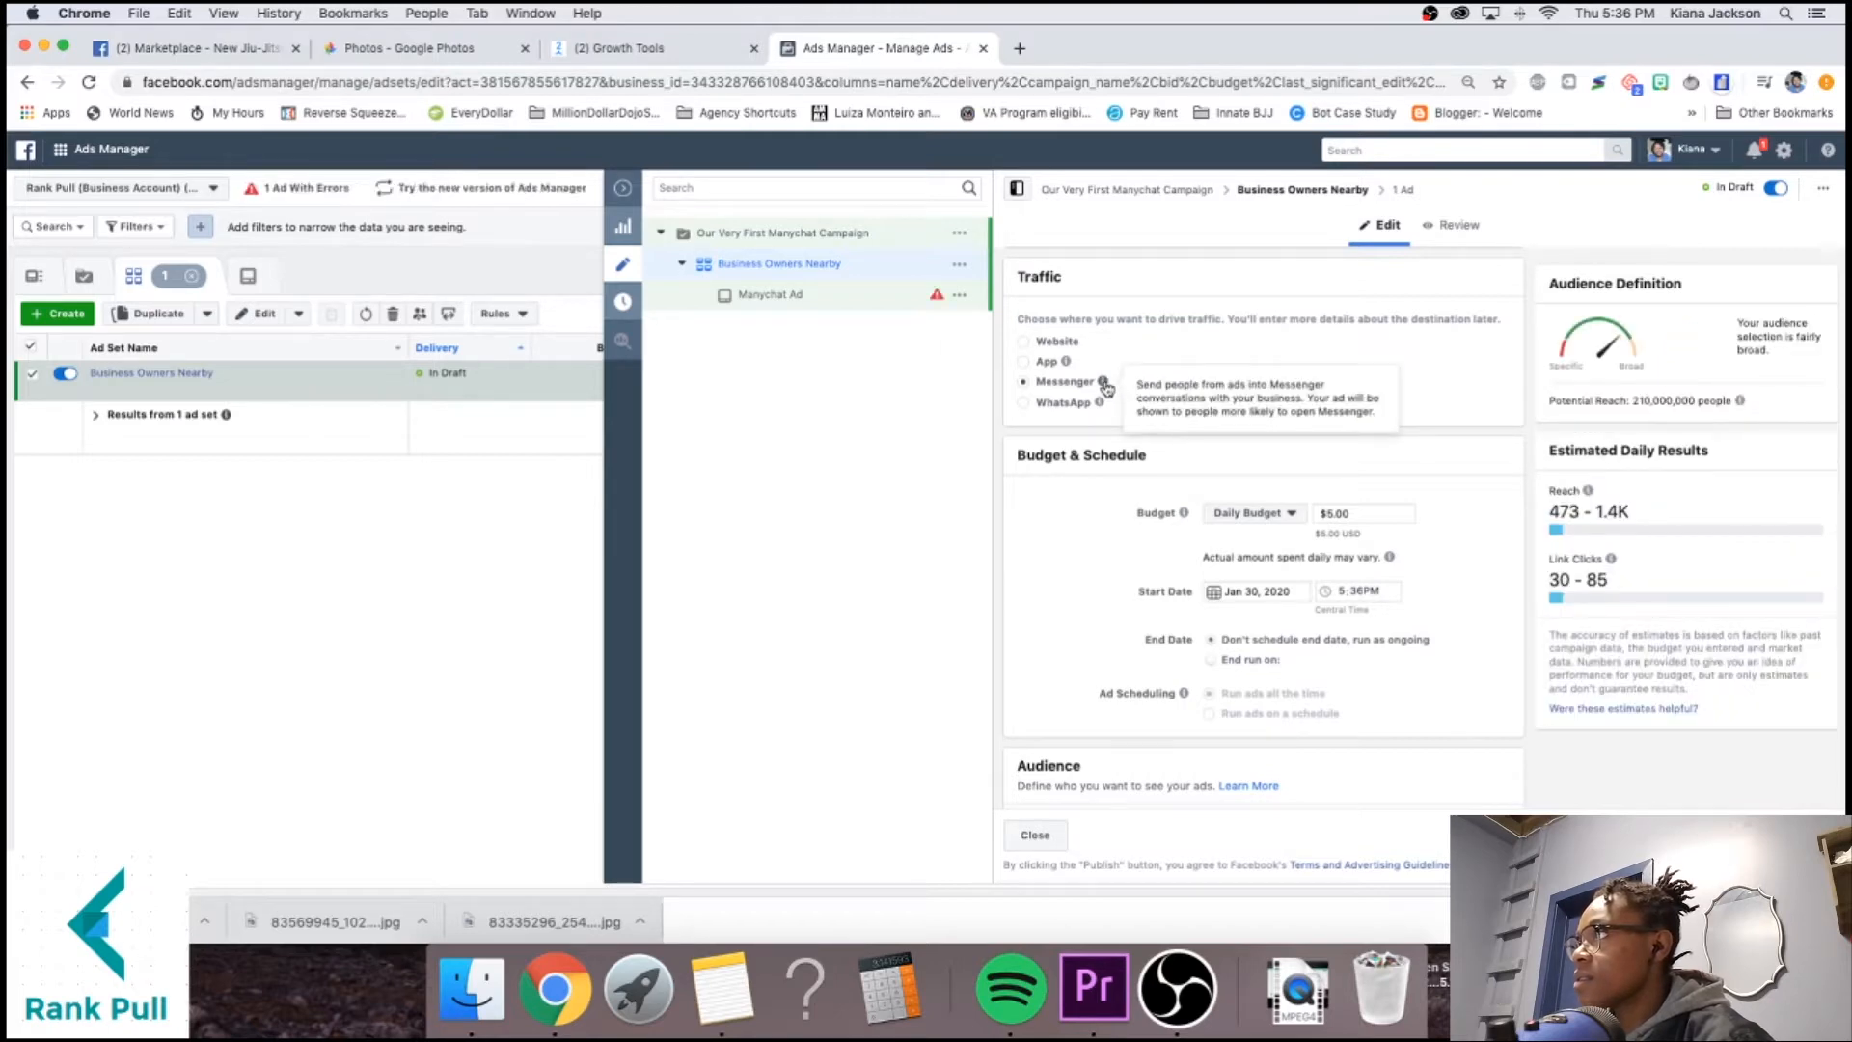
# Review the Manychat Ad, then return to the ad set and reselect Messenger traffic.
pyautogui.click(1405, 190)
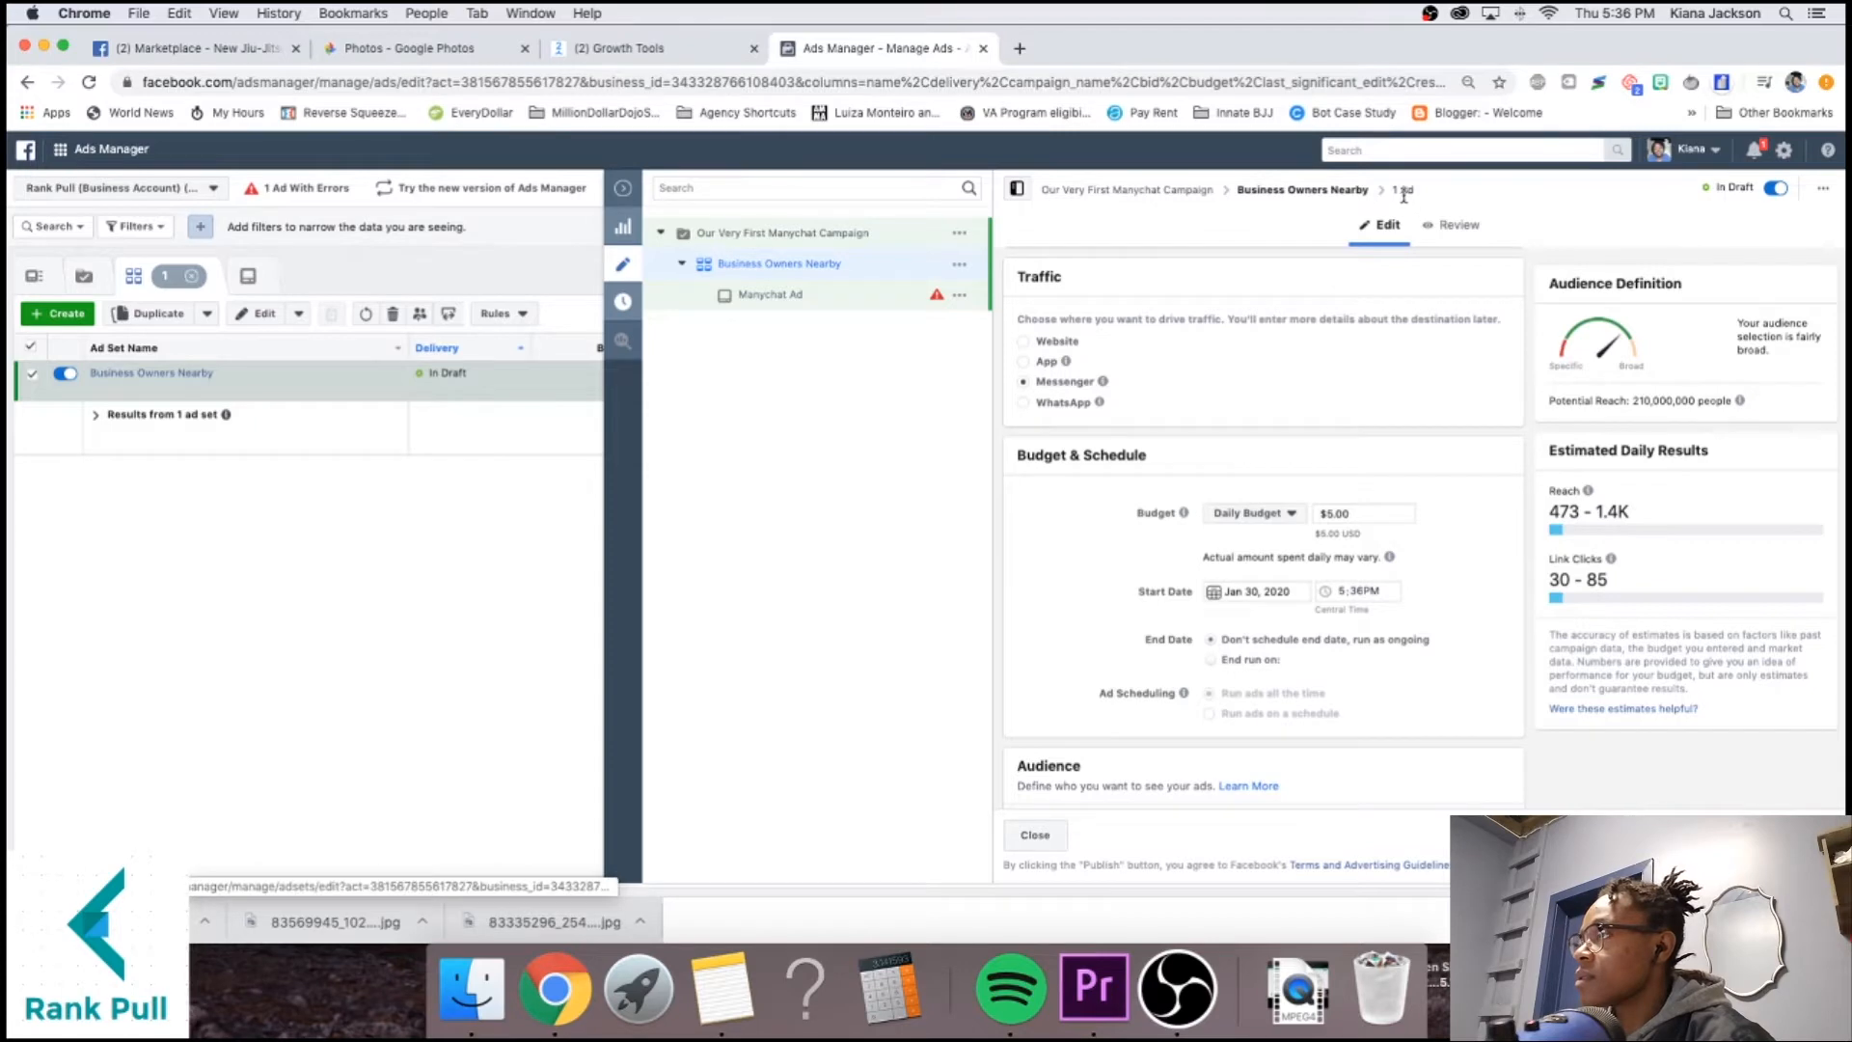
pyautogui.scroll(-10, 1242, 477)
pyautogui.scroll(-2, 1243, 482)
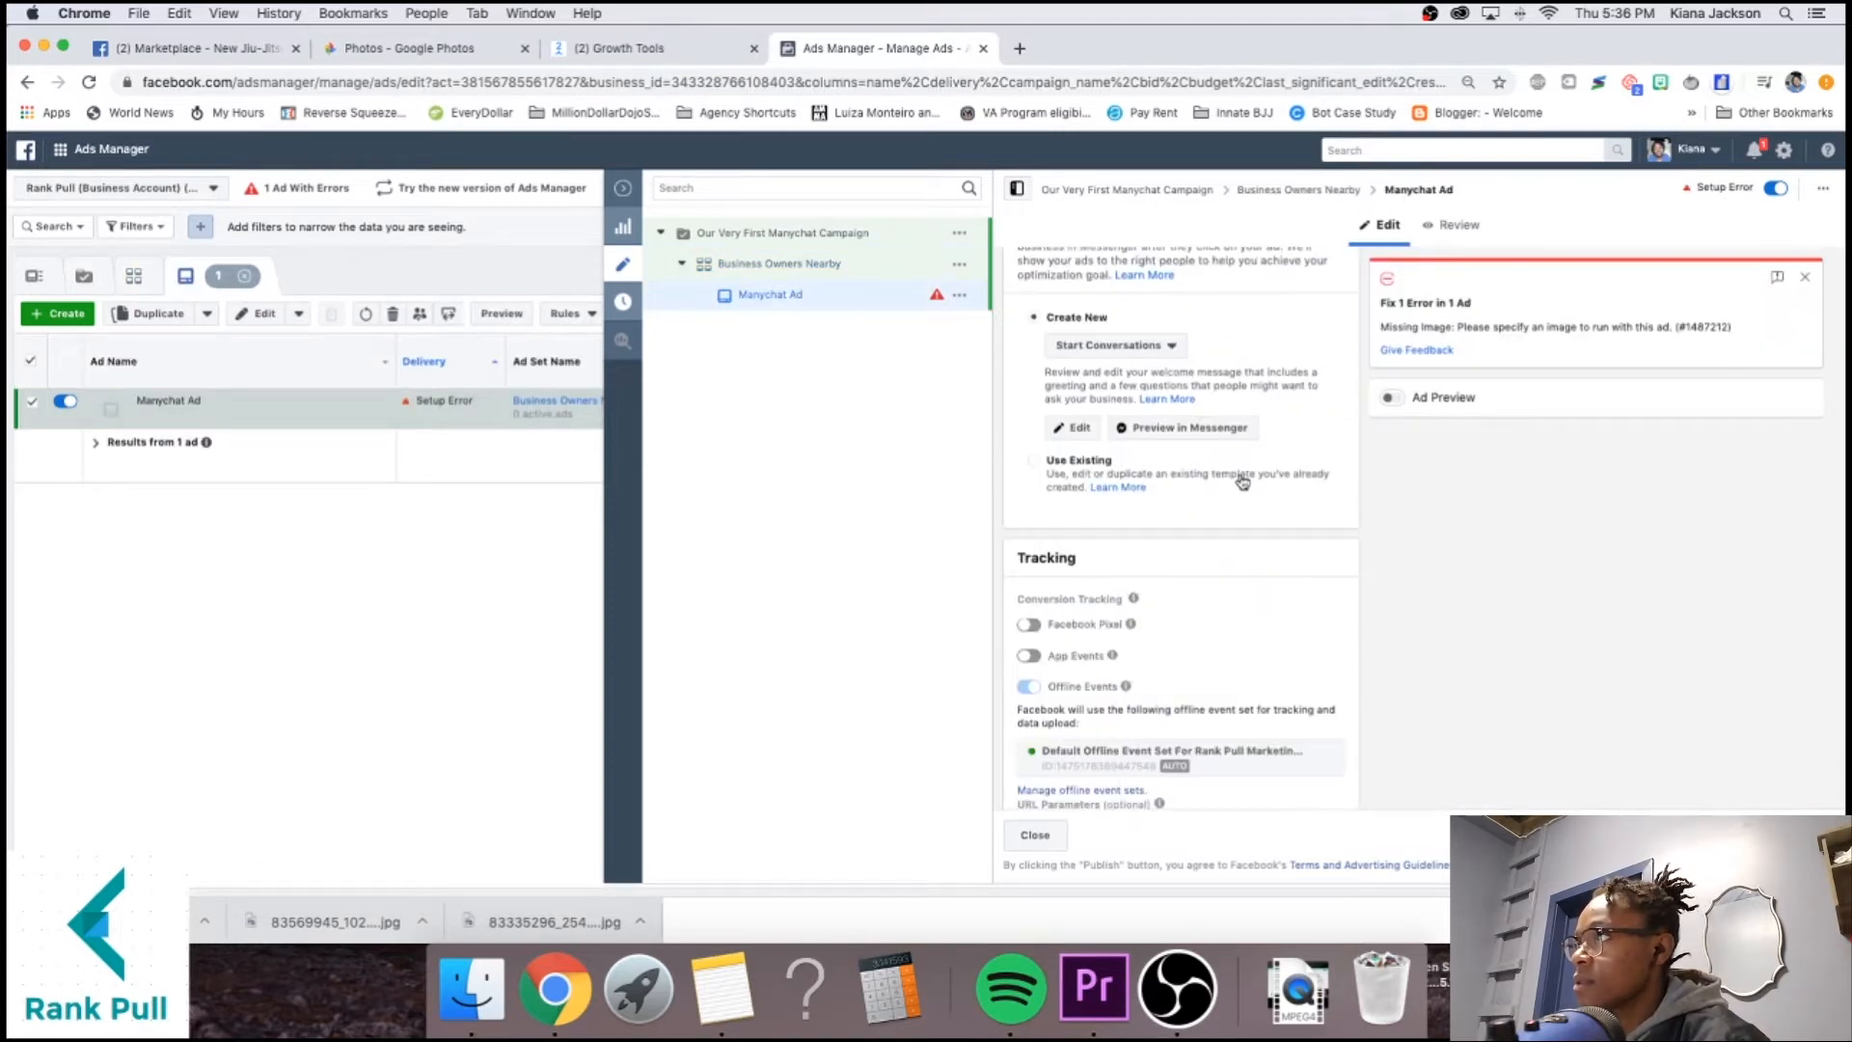
pyautogui.scroll(1, 1244, 463)
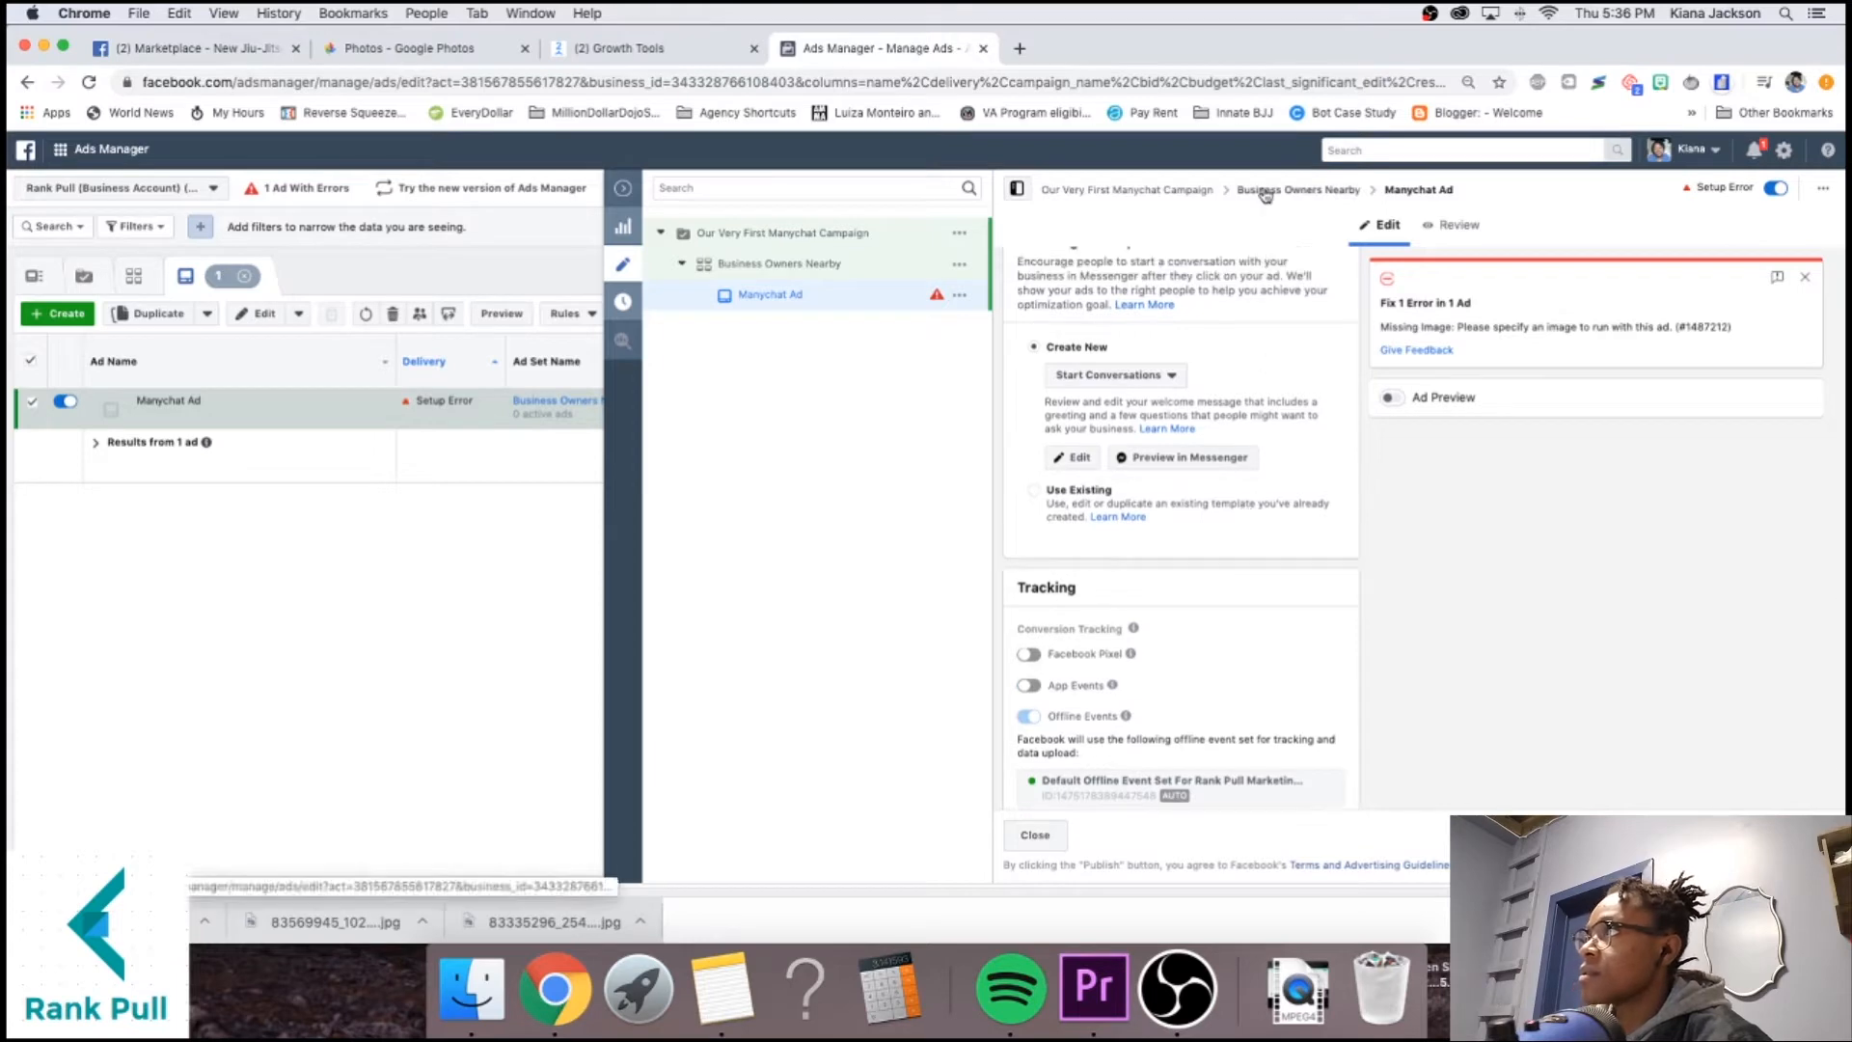
pyautogui.click(1265, 193)
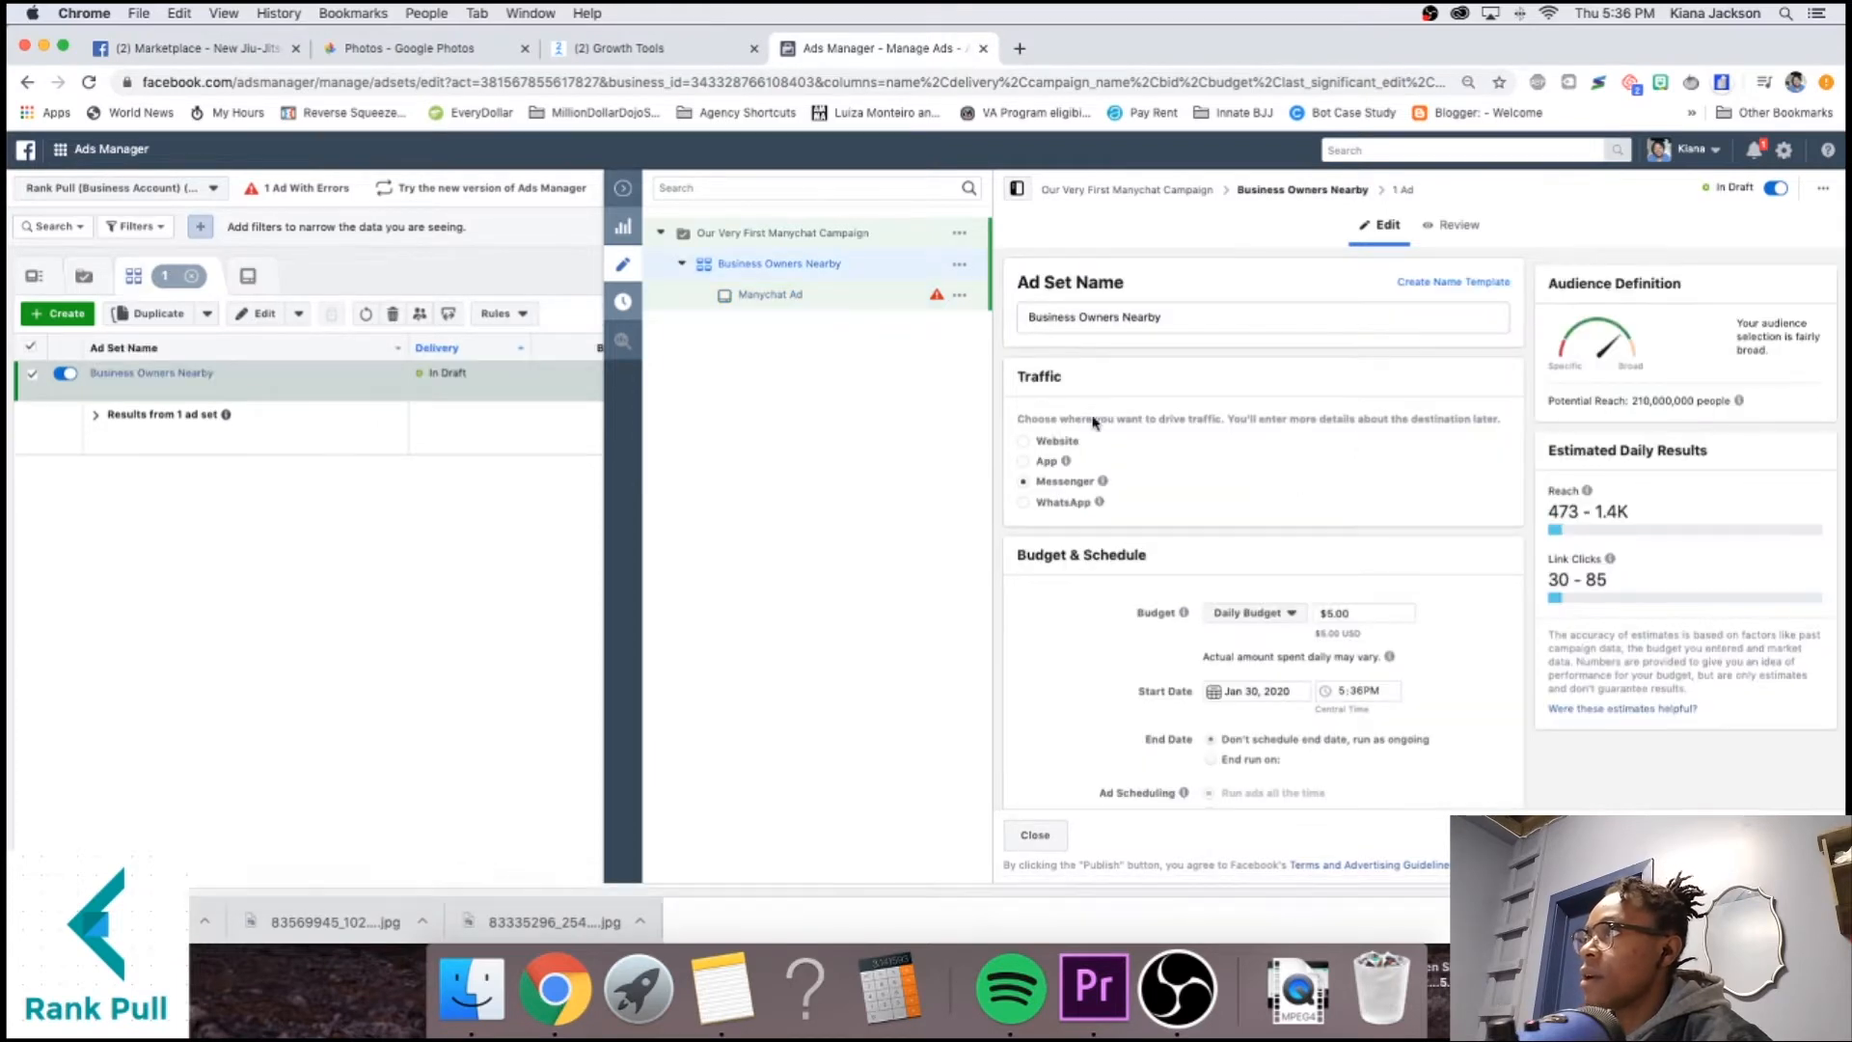
pyautogui.click(1056, 443)
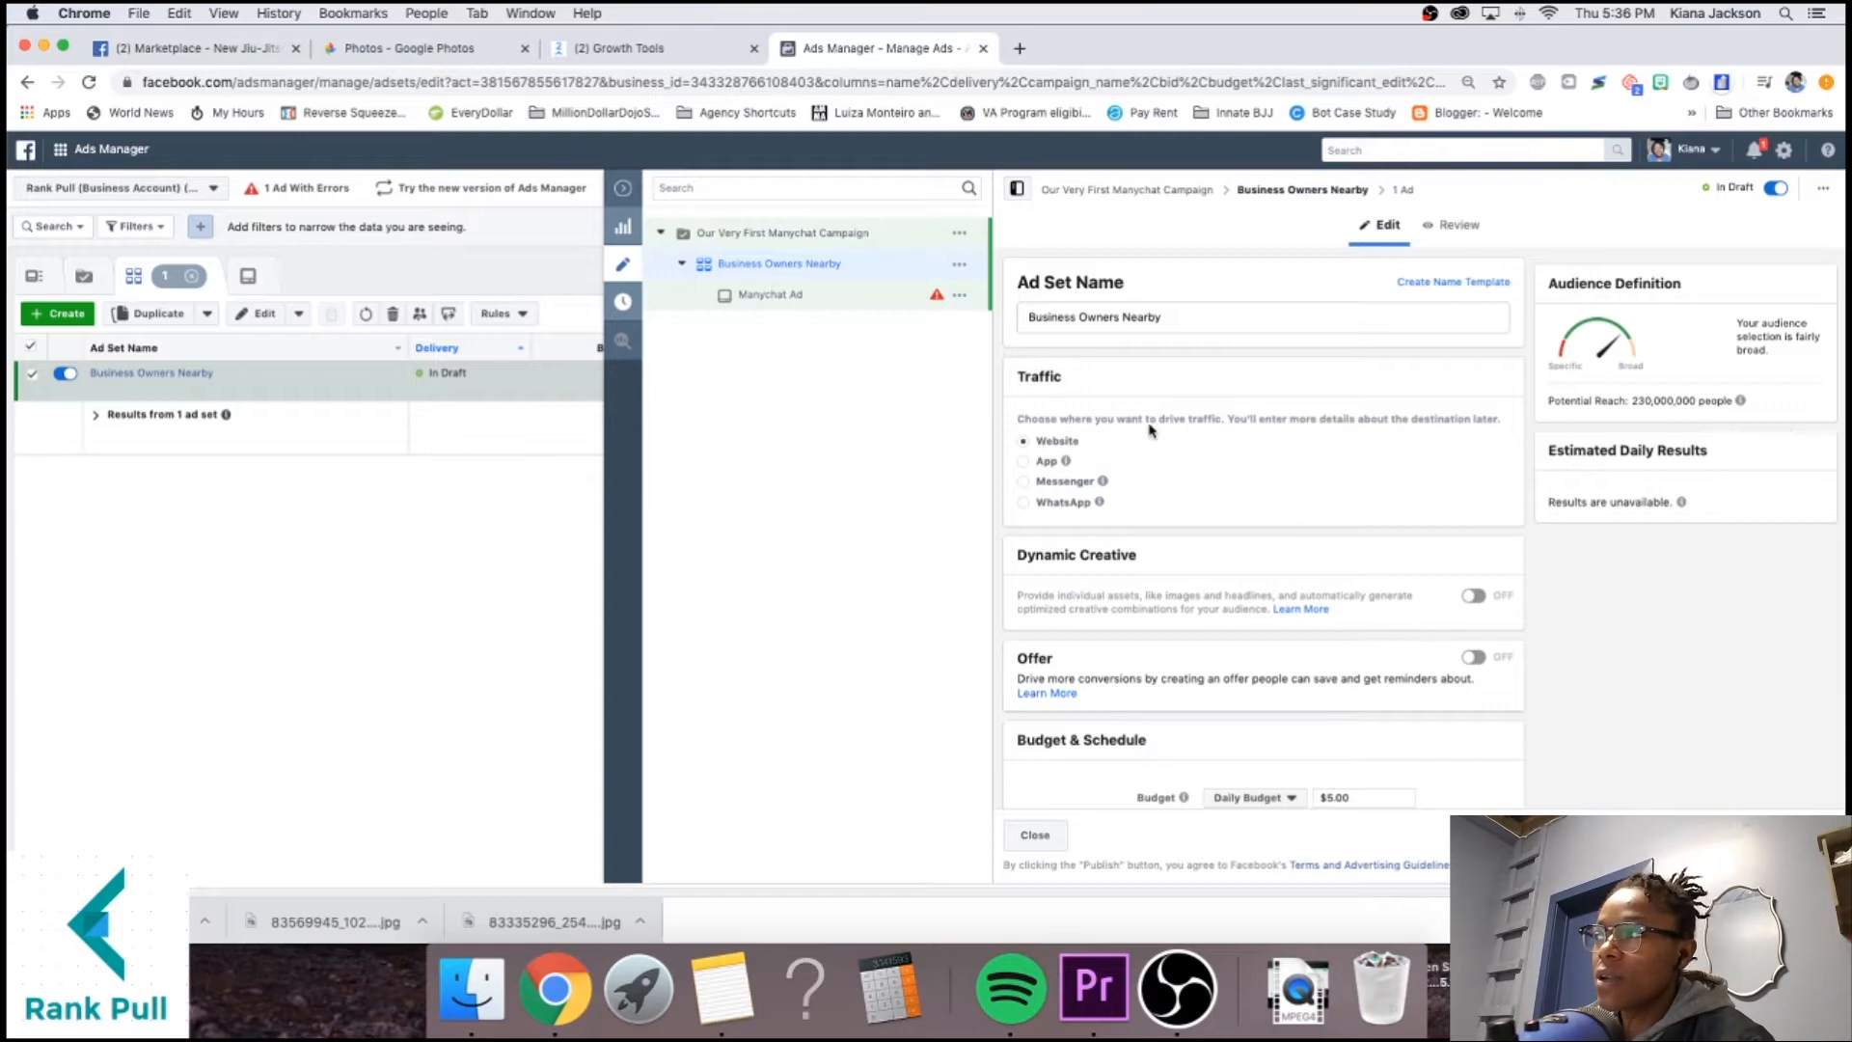
pyautogui.click(1079, 482)
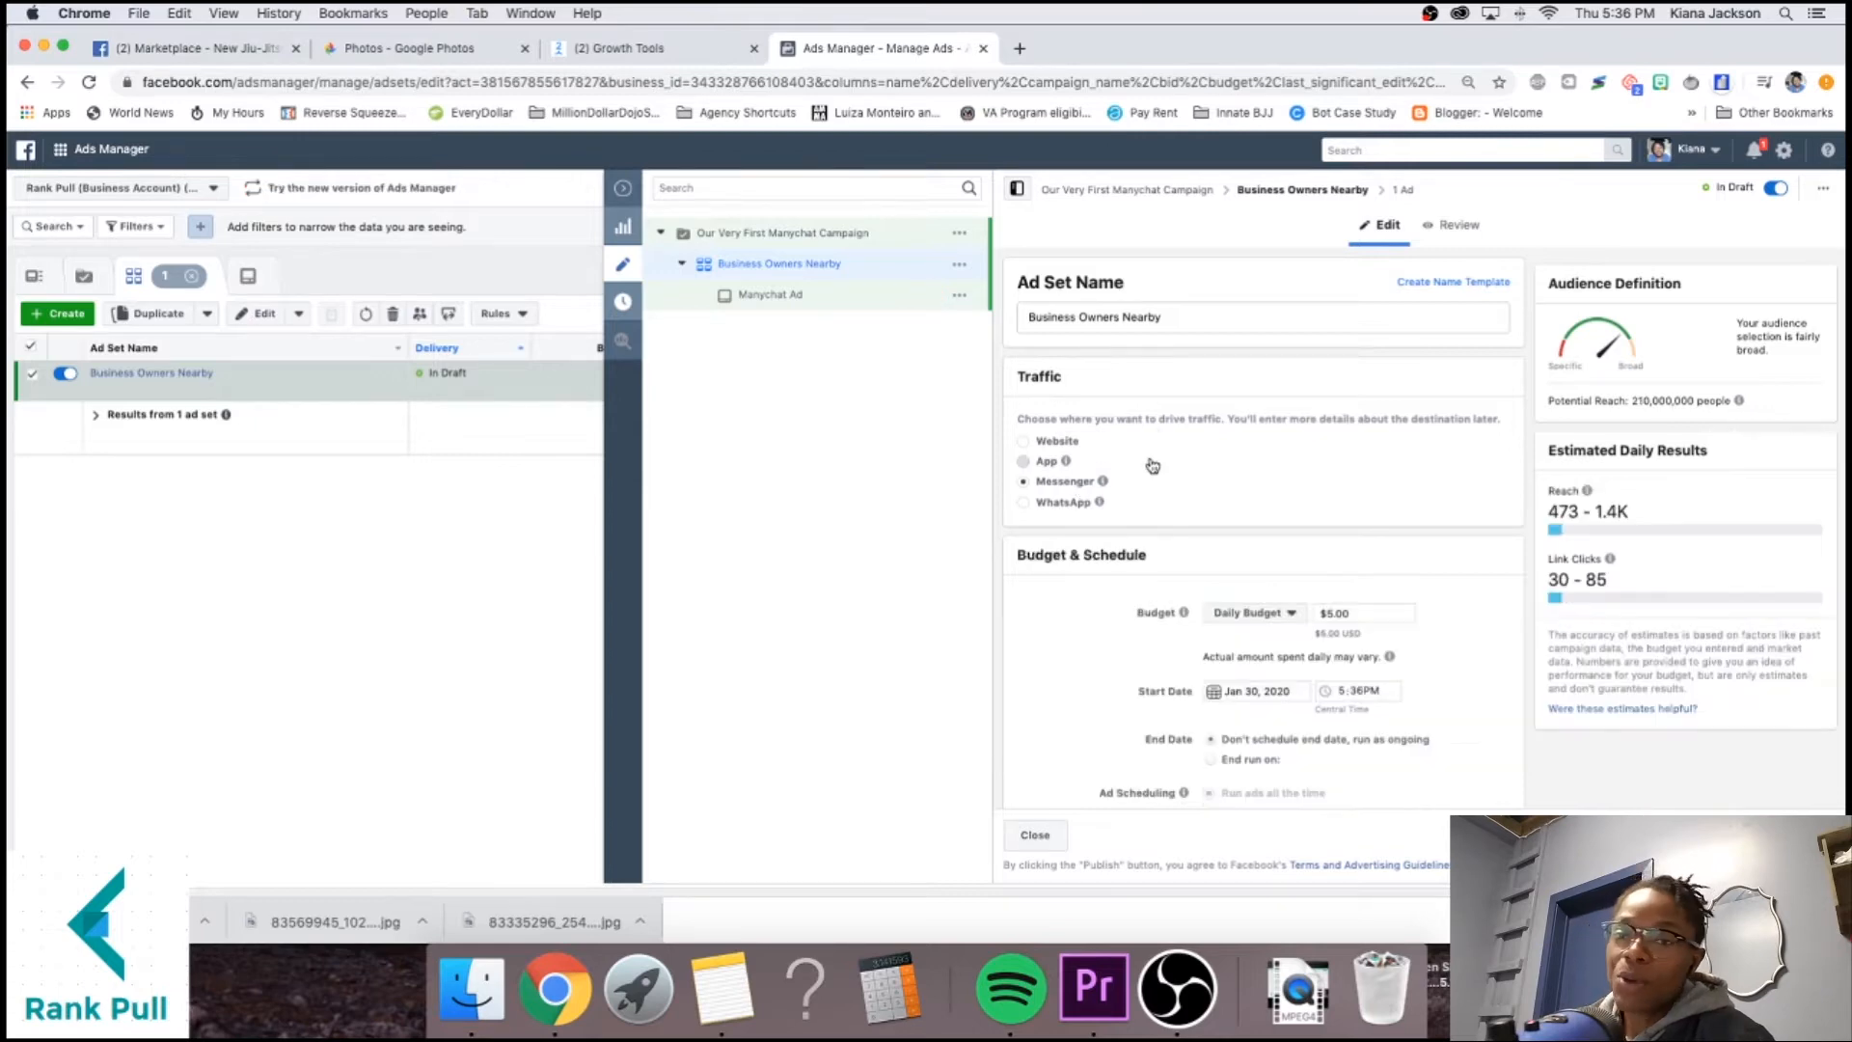
# Try App, settle on Website as the traffic destination, and select the daily budget amount.
pyautogui.click(1153, 463)
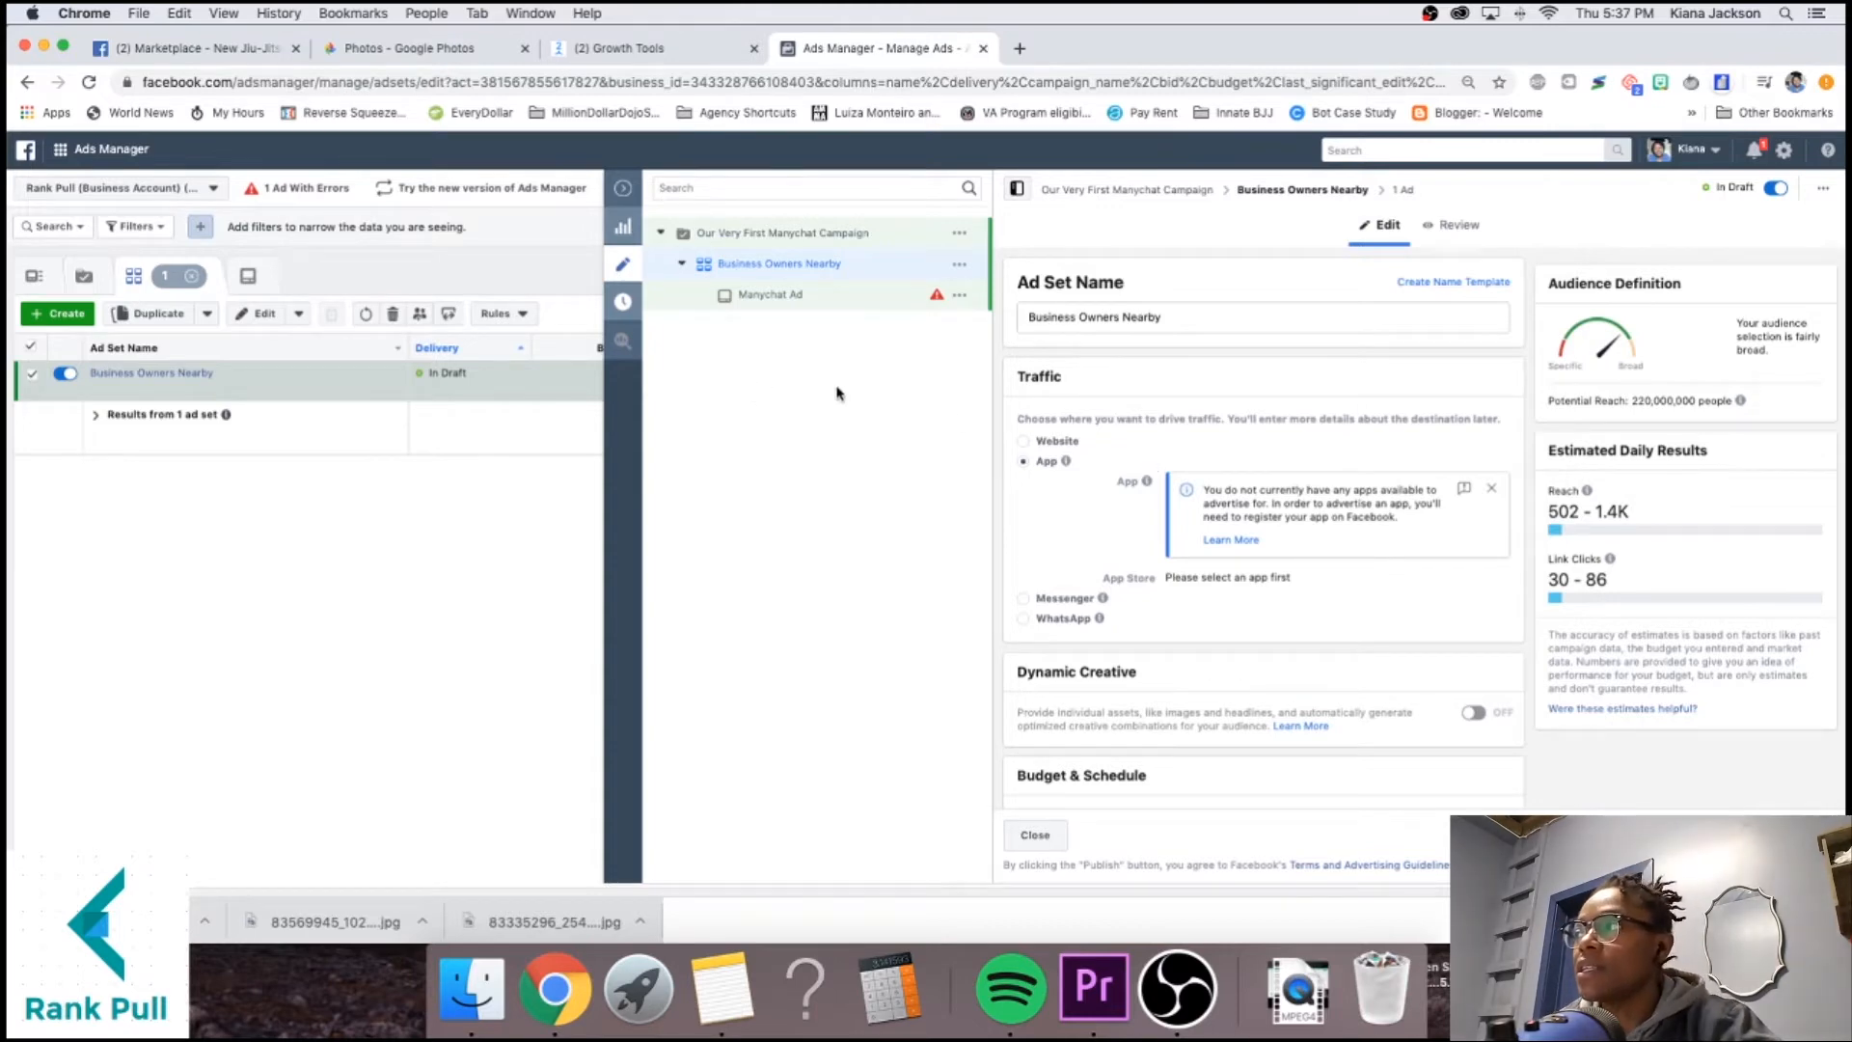
pyautogui.click(1026, 442)
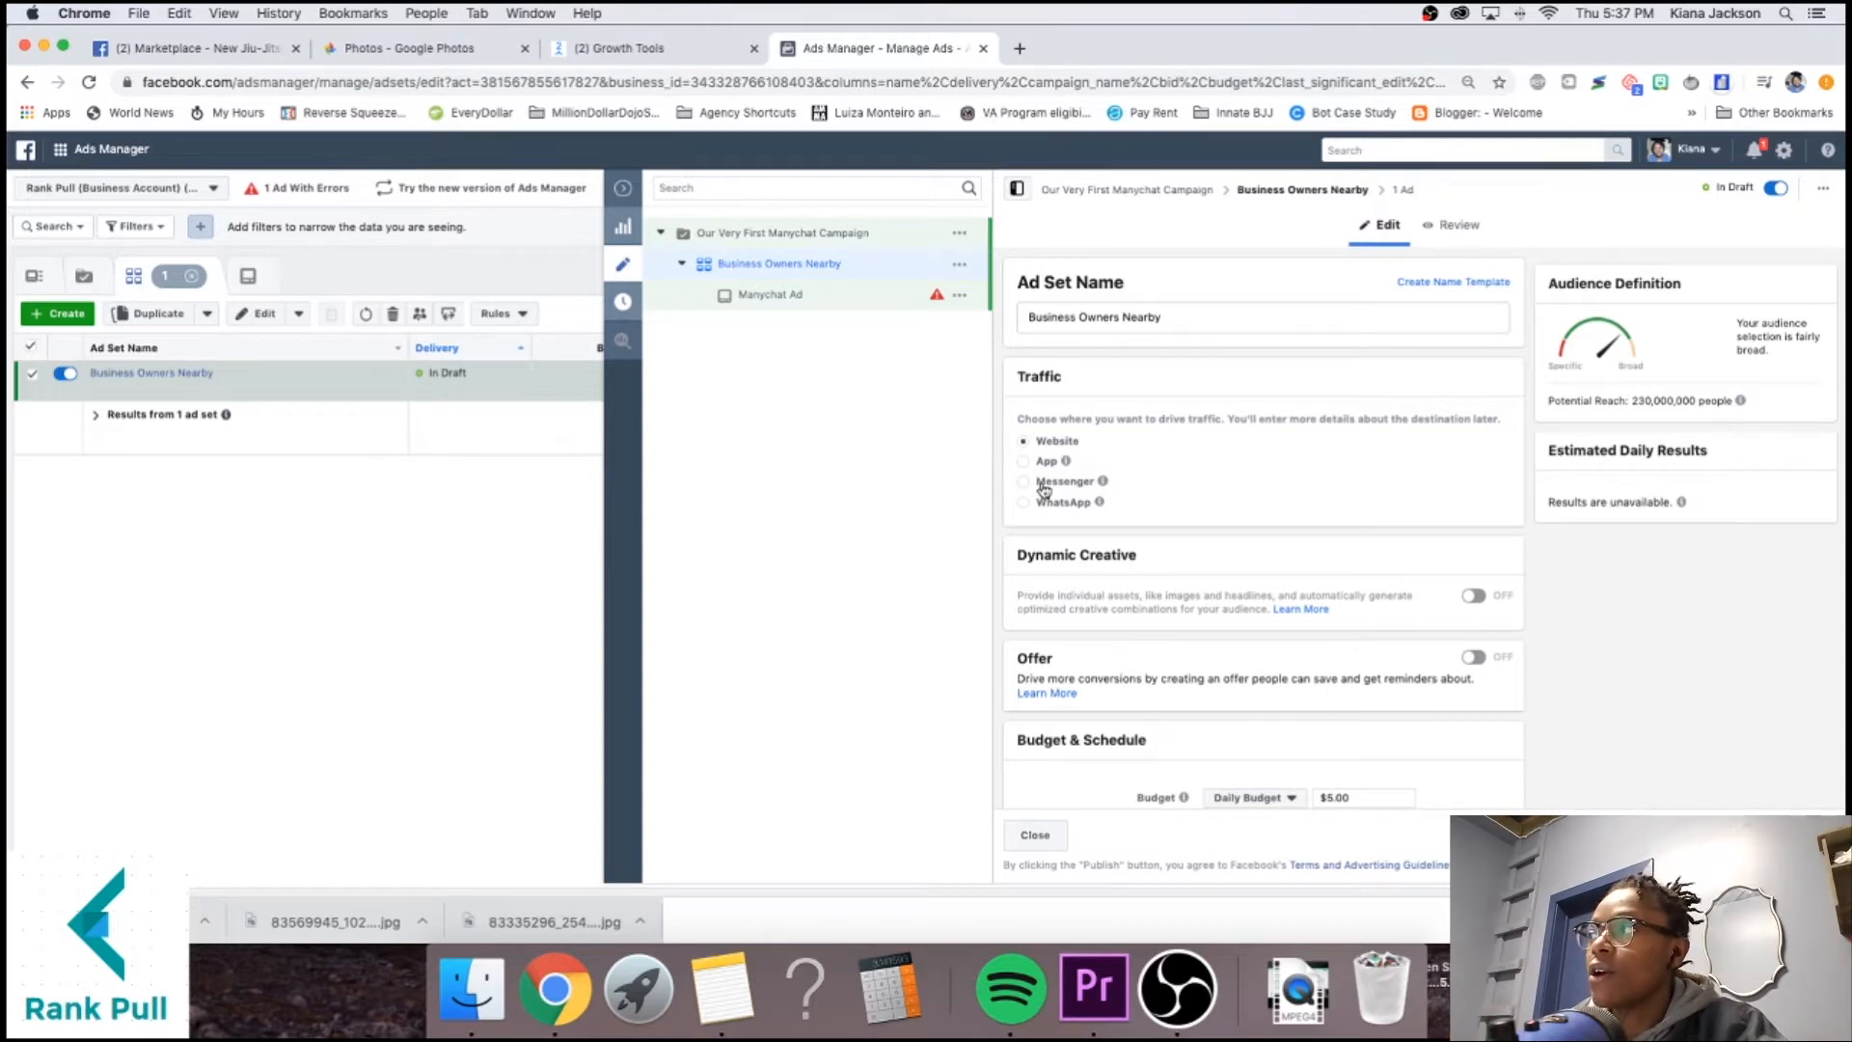
pyautogui.scroll(-3, 1214, 632)
pyautogui.scroll(3, 1214, 632)
pyautogui.doubleClick(1344, 441)
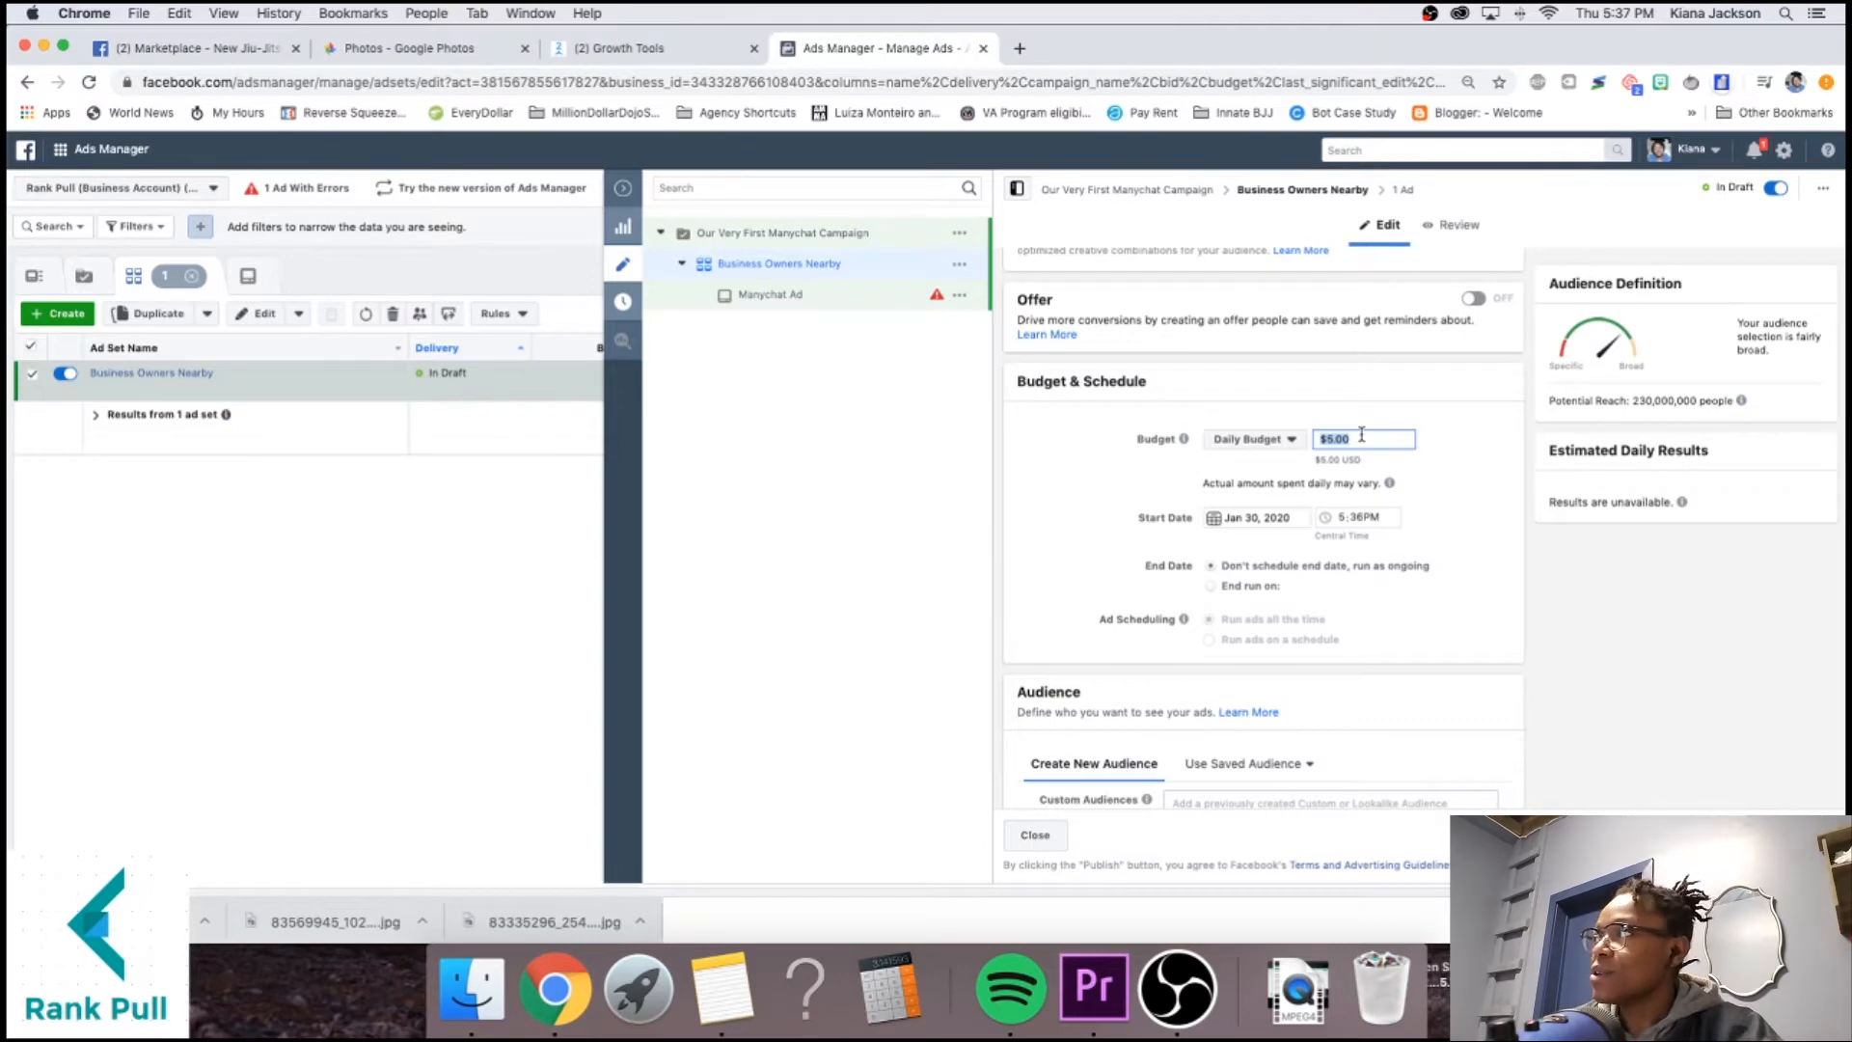
pyautogui.write('1')
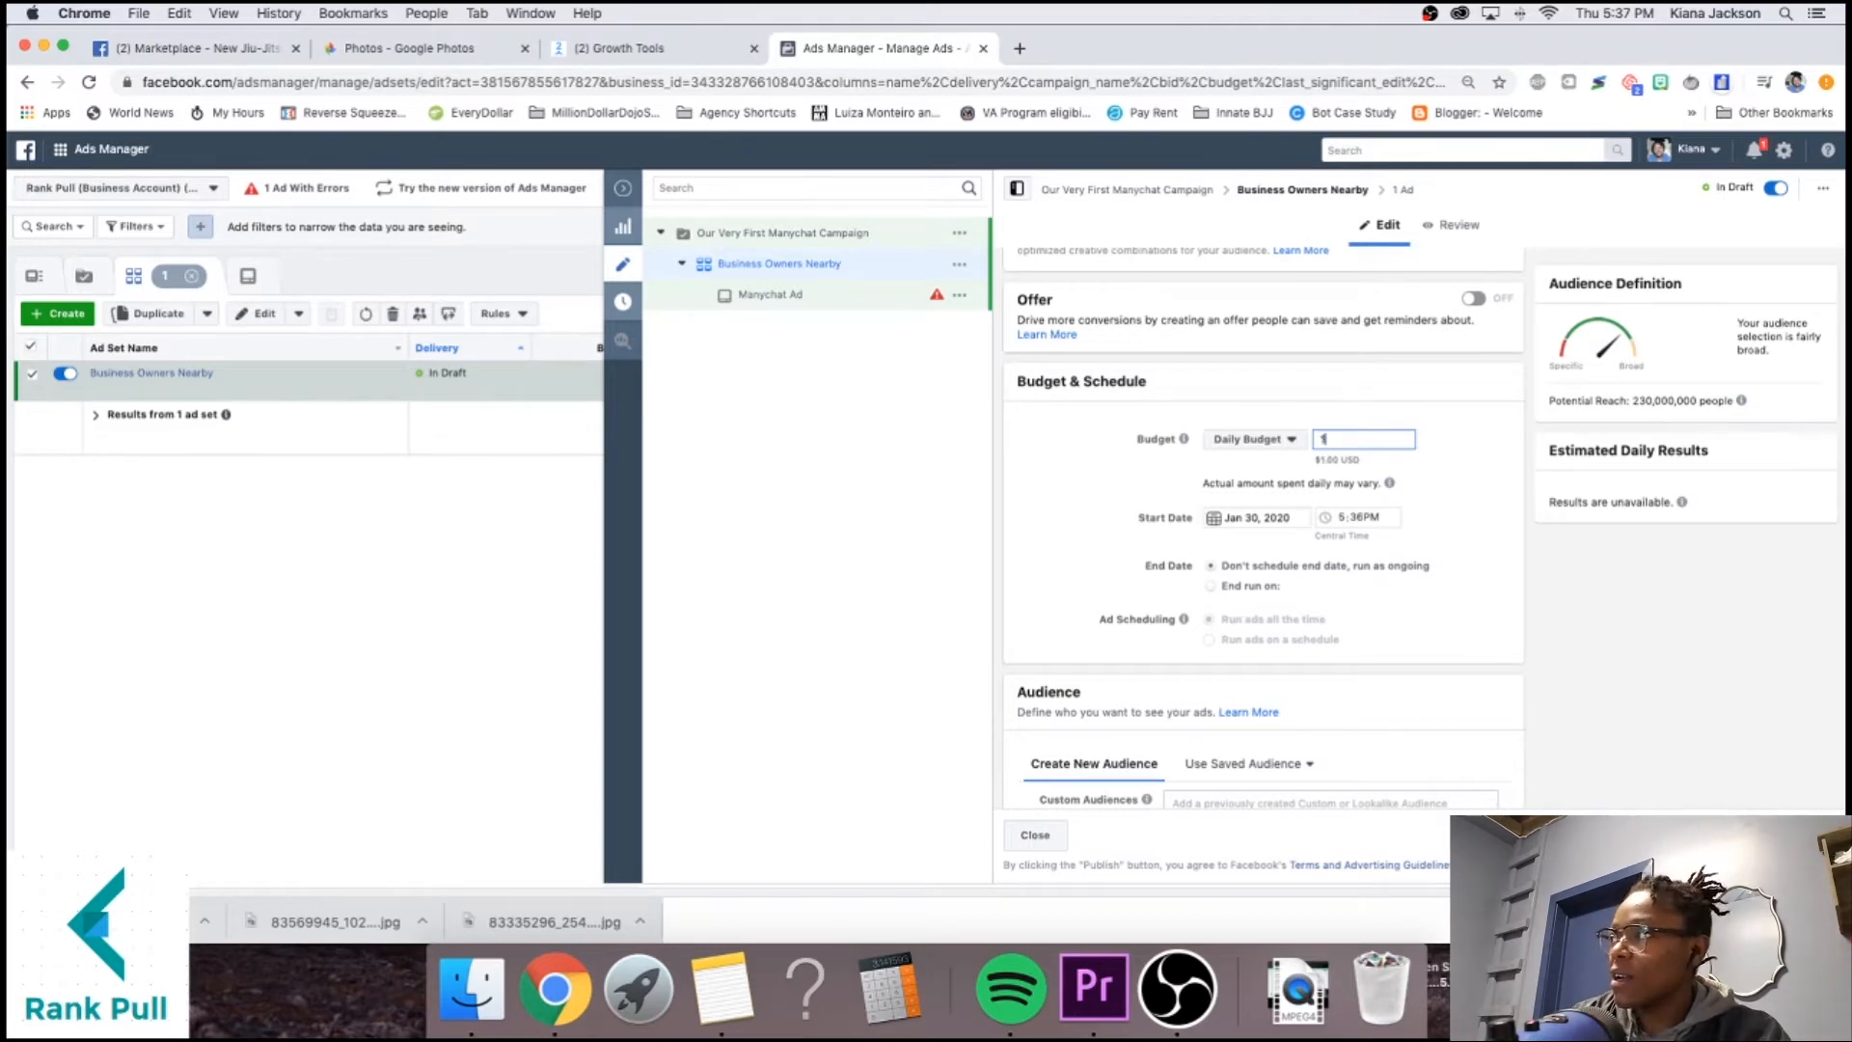
pyautogui.click(1030, 456)
pyautogui.scroll(-5, 1095, 463)
pyautogui.scroll(3, 1095, 463)
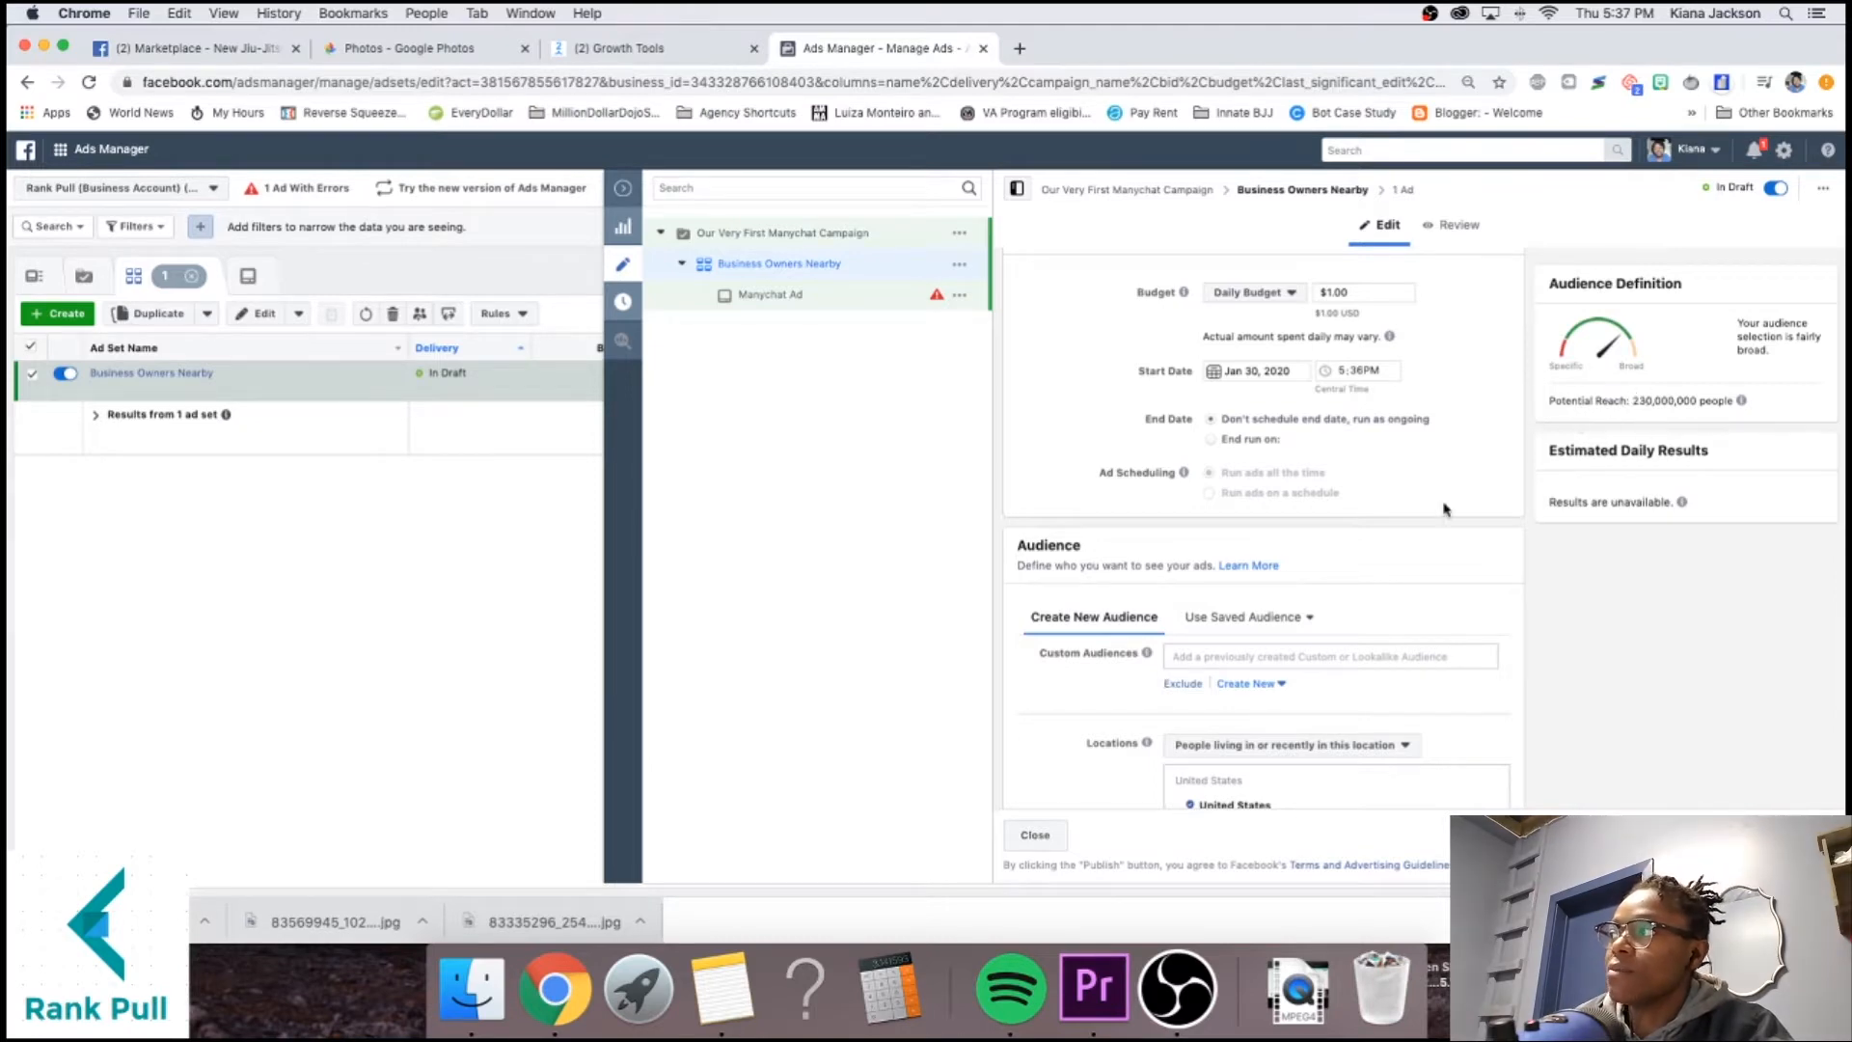
pyautogui.scroll(-5, 1299, 588)
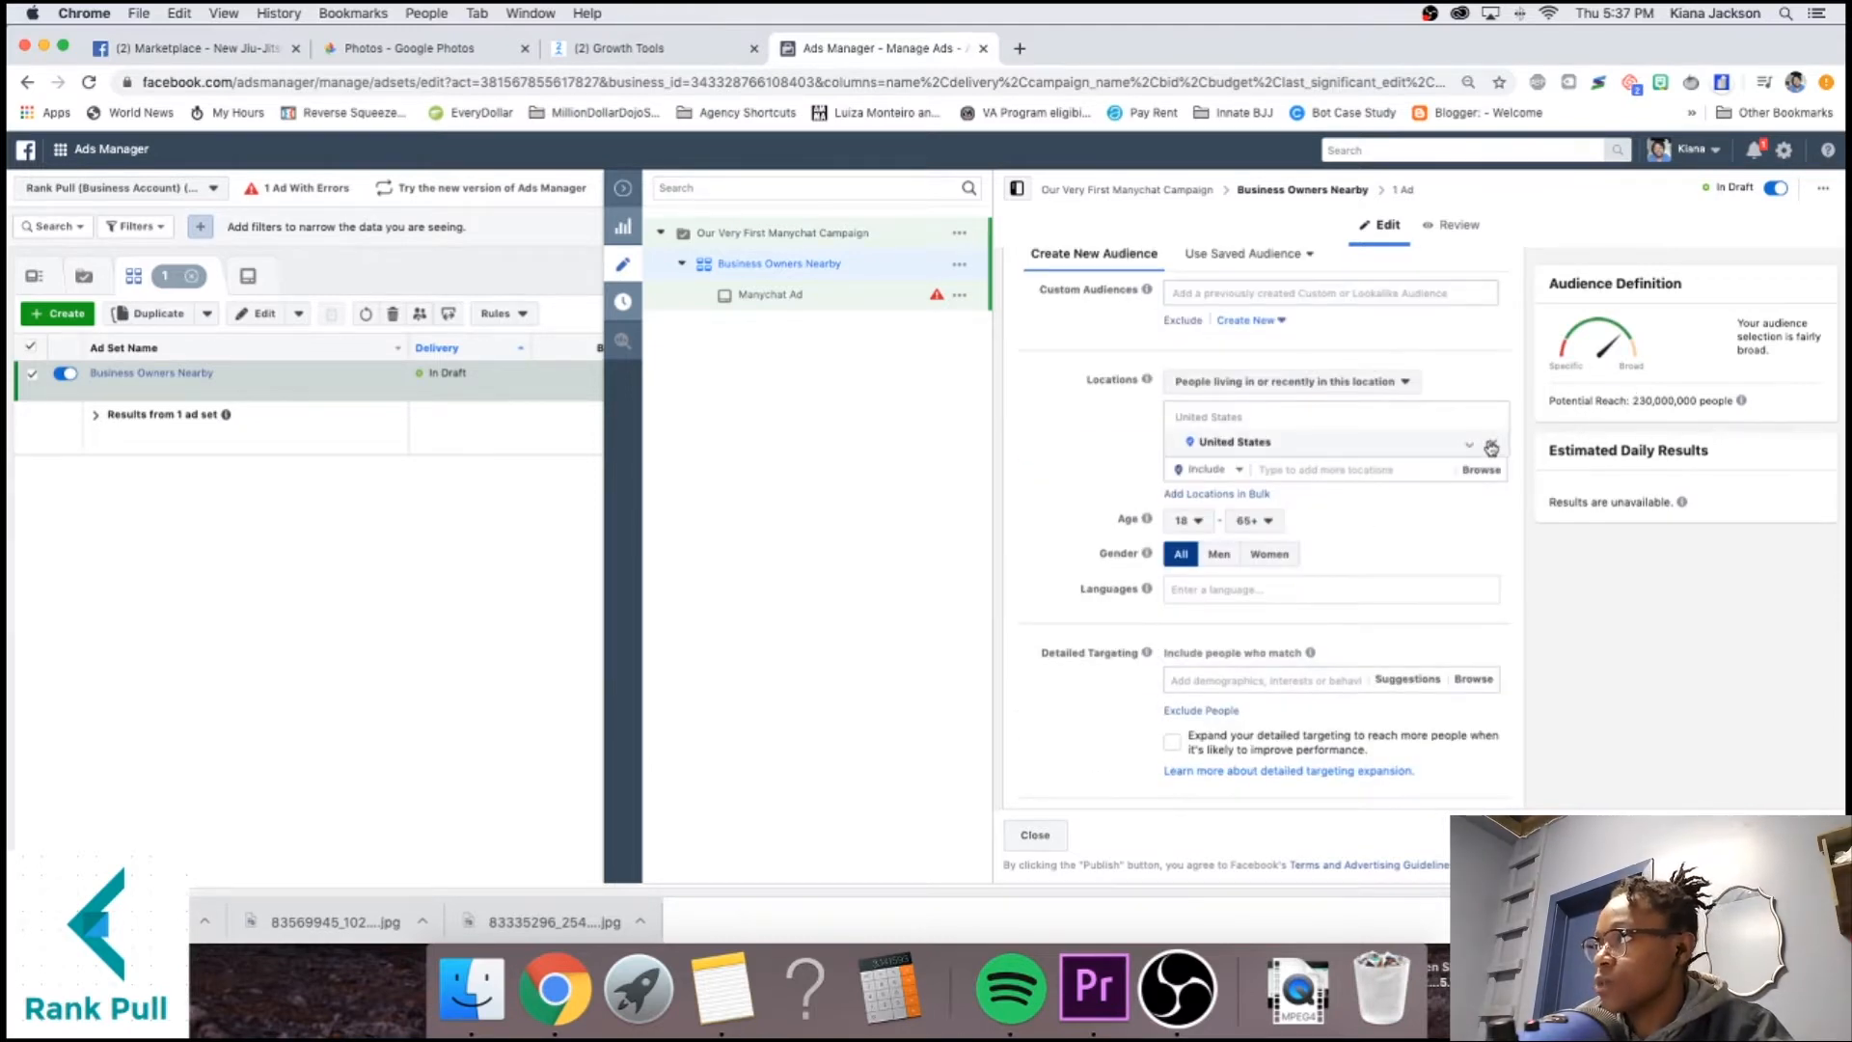
pyautogui.click(1491, 442)
pyautogui.click(1302, 497)
pyautogui.write('san antonio')
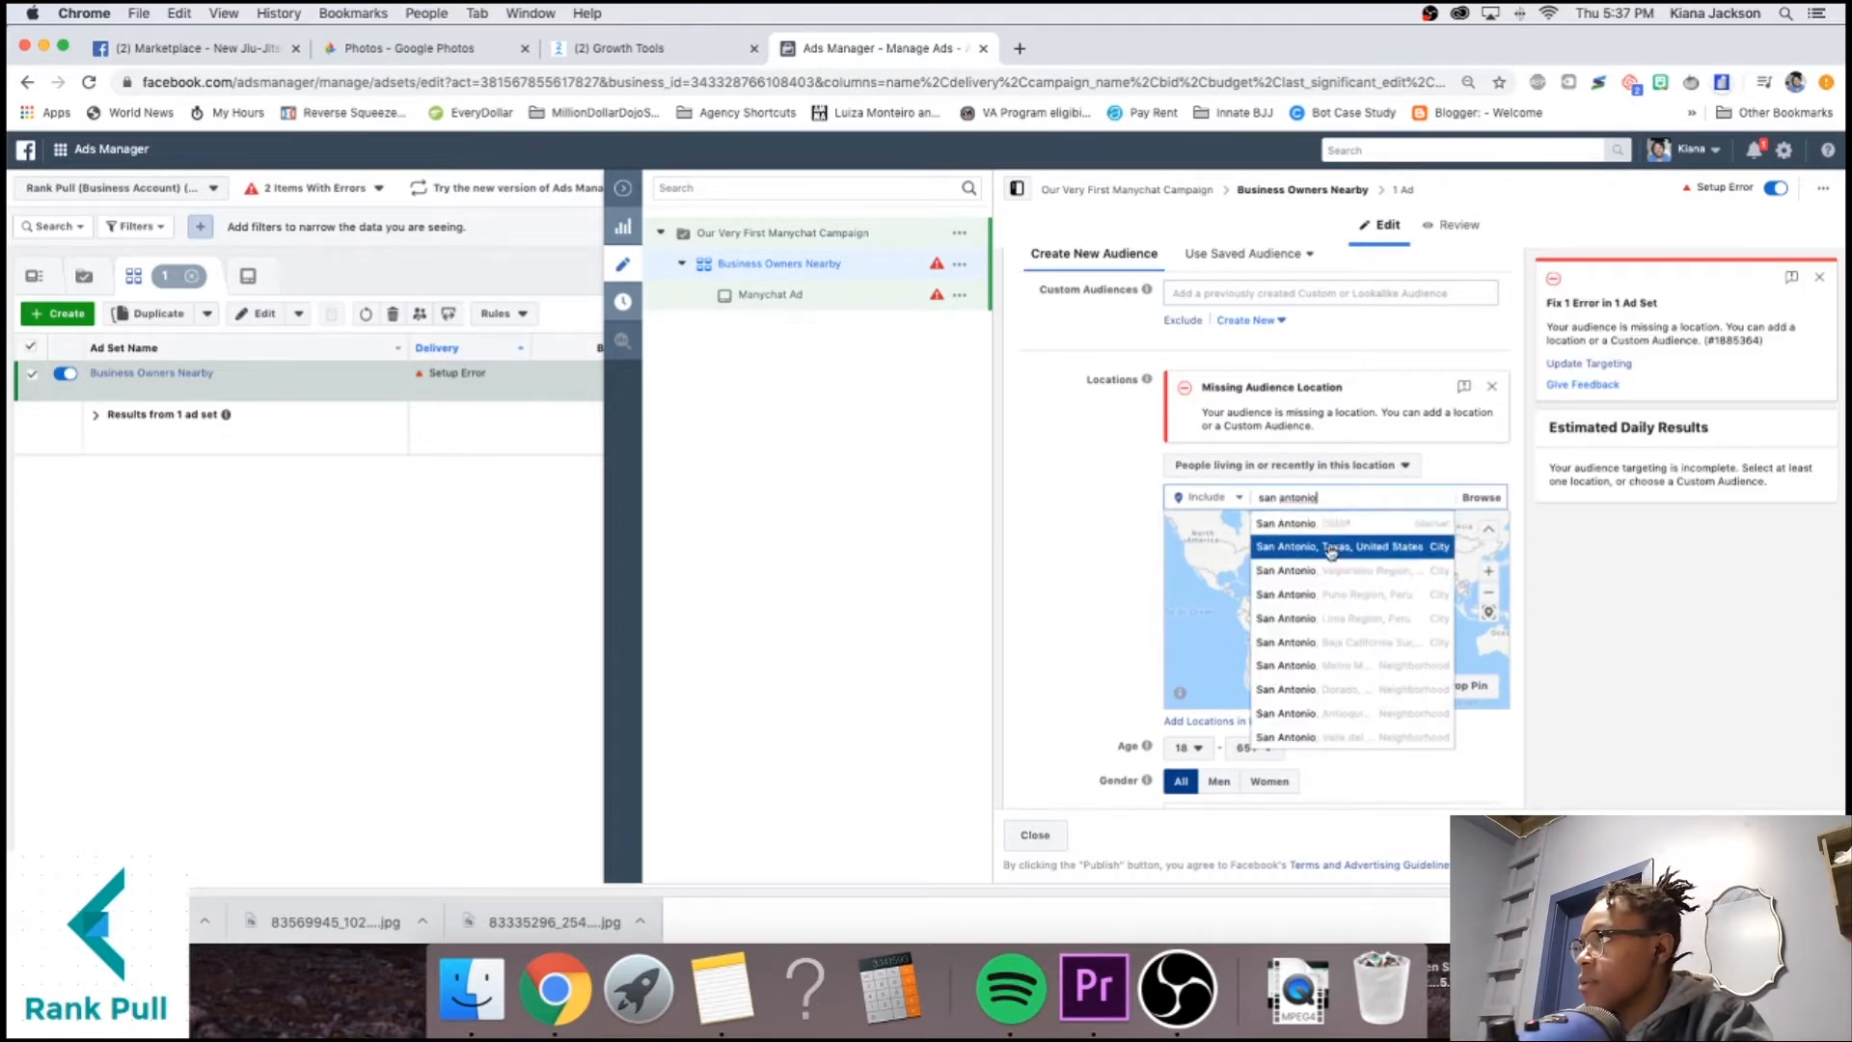
pyautogui.click(1285, 545)
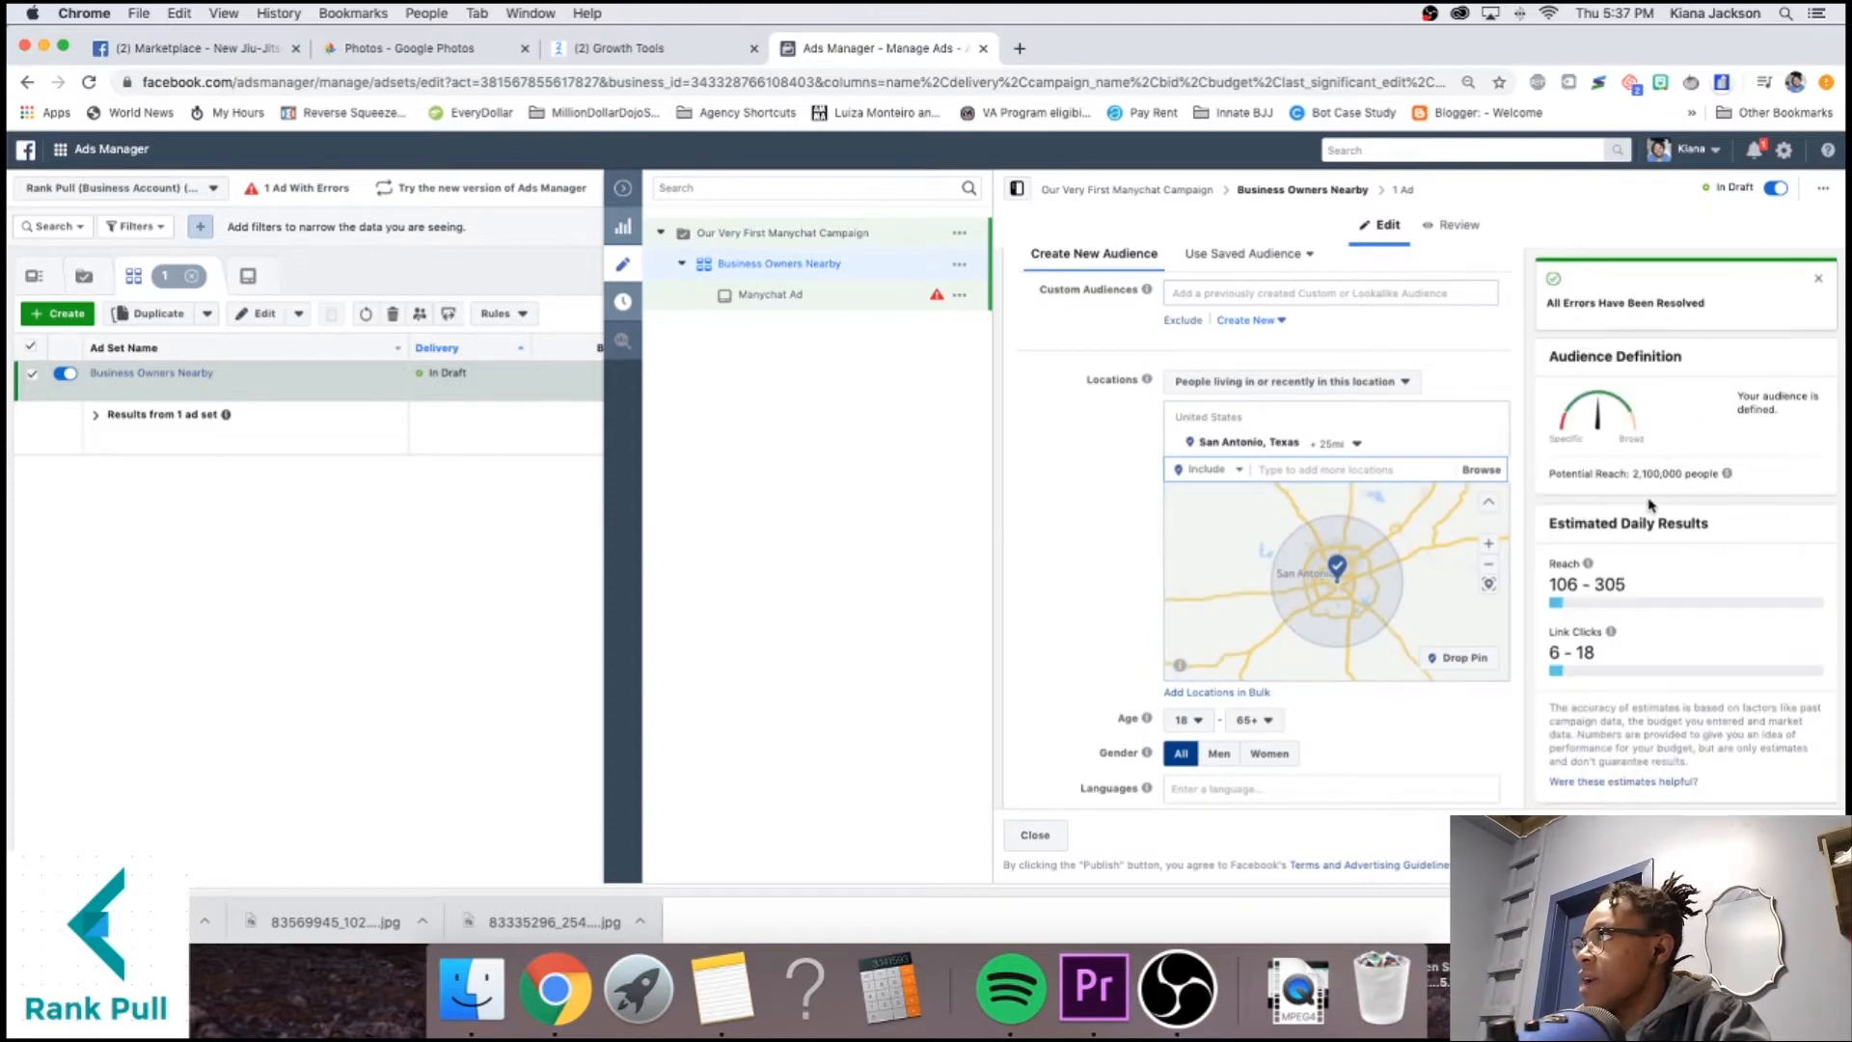
pyautogui.click(1644, 396)
pyautogui.scroll(1, 1383, 433)
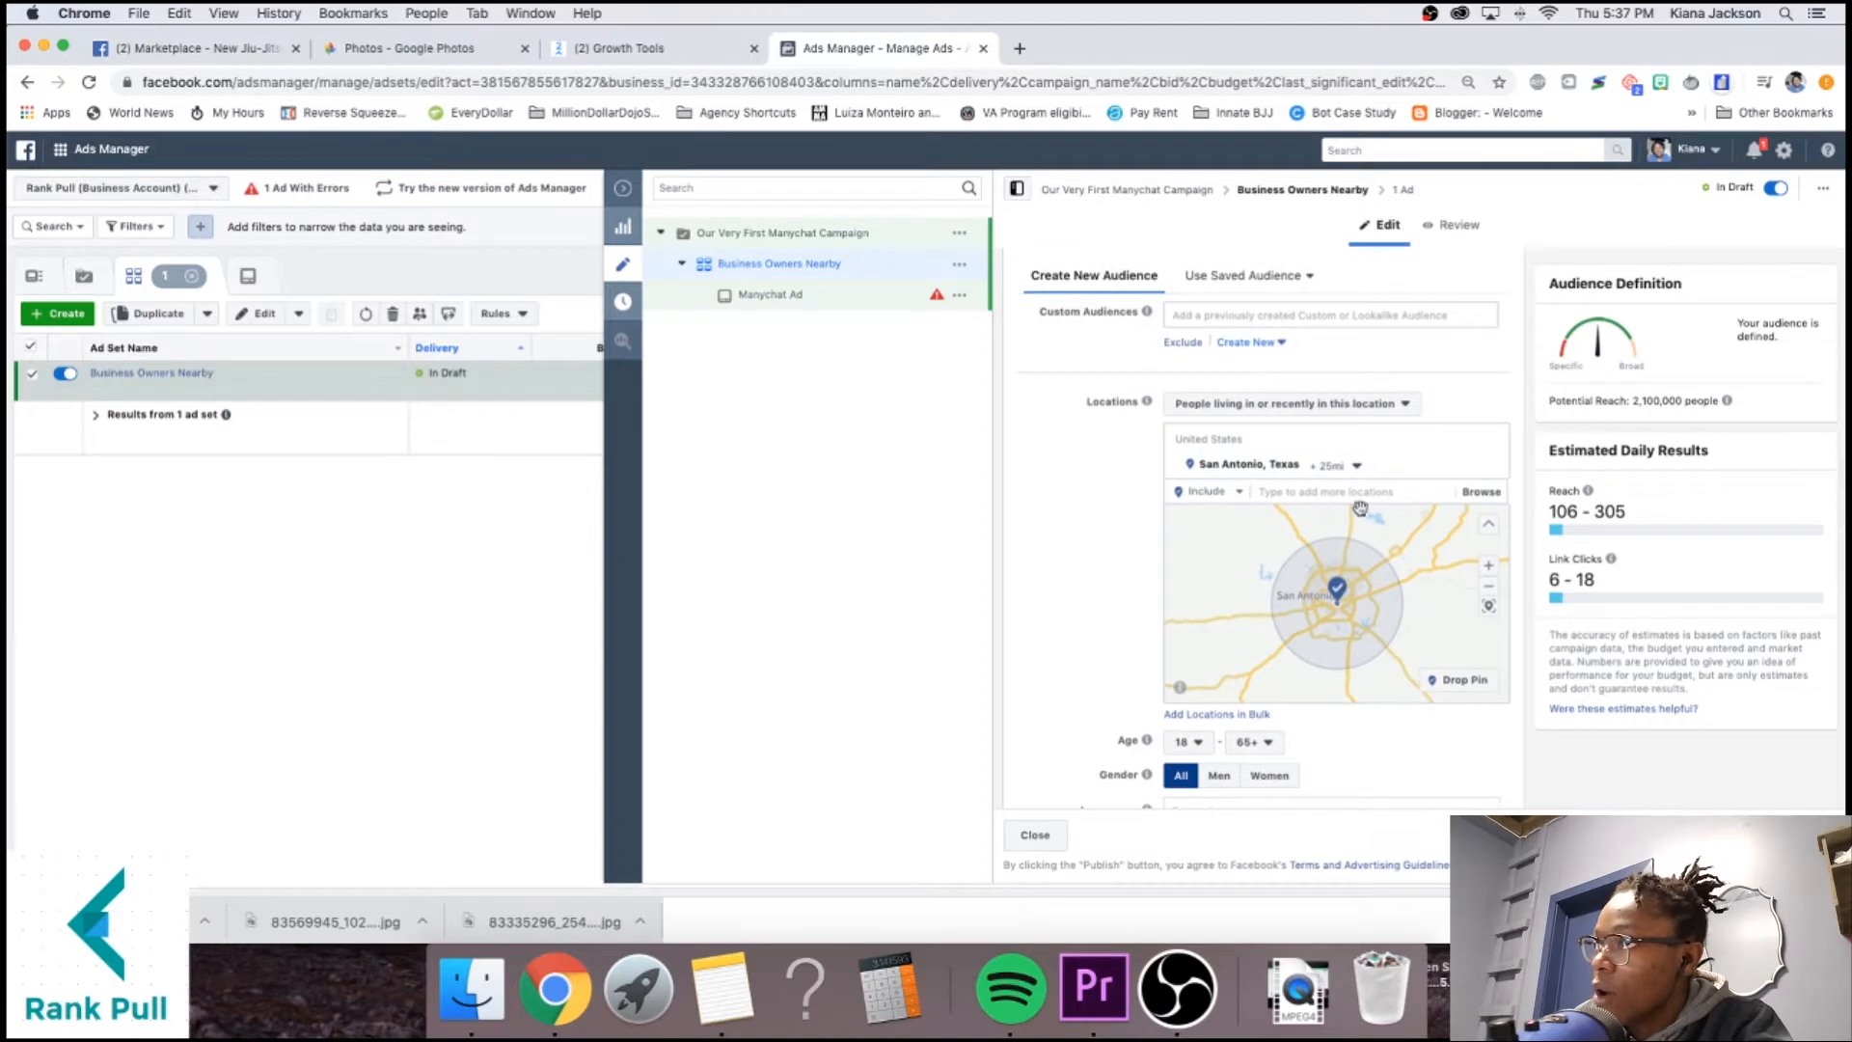
pyautogui.click(1354, 466)
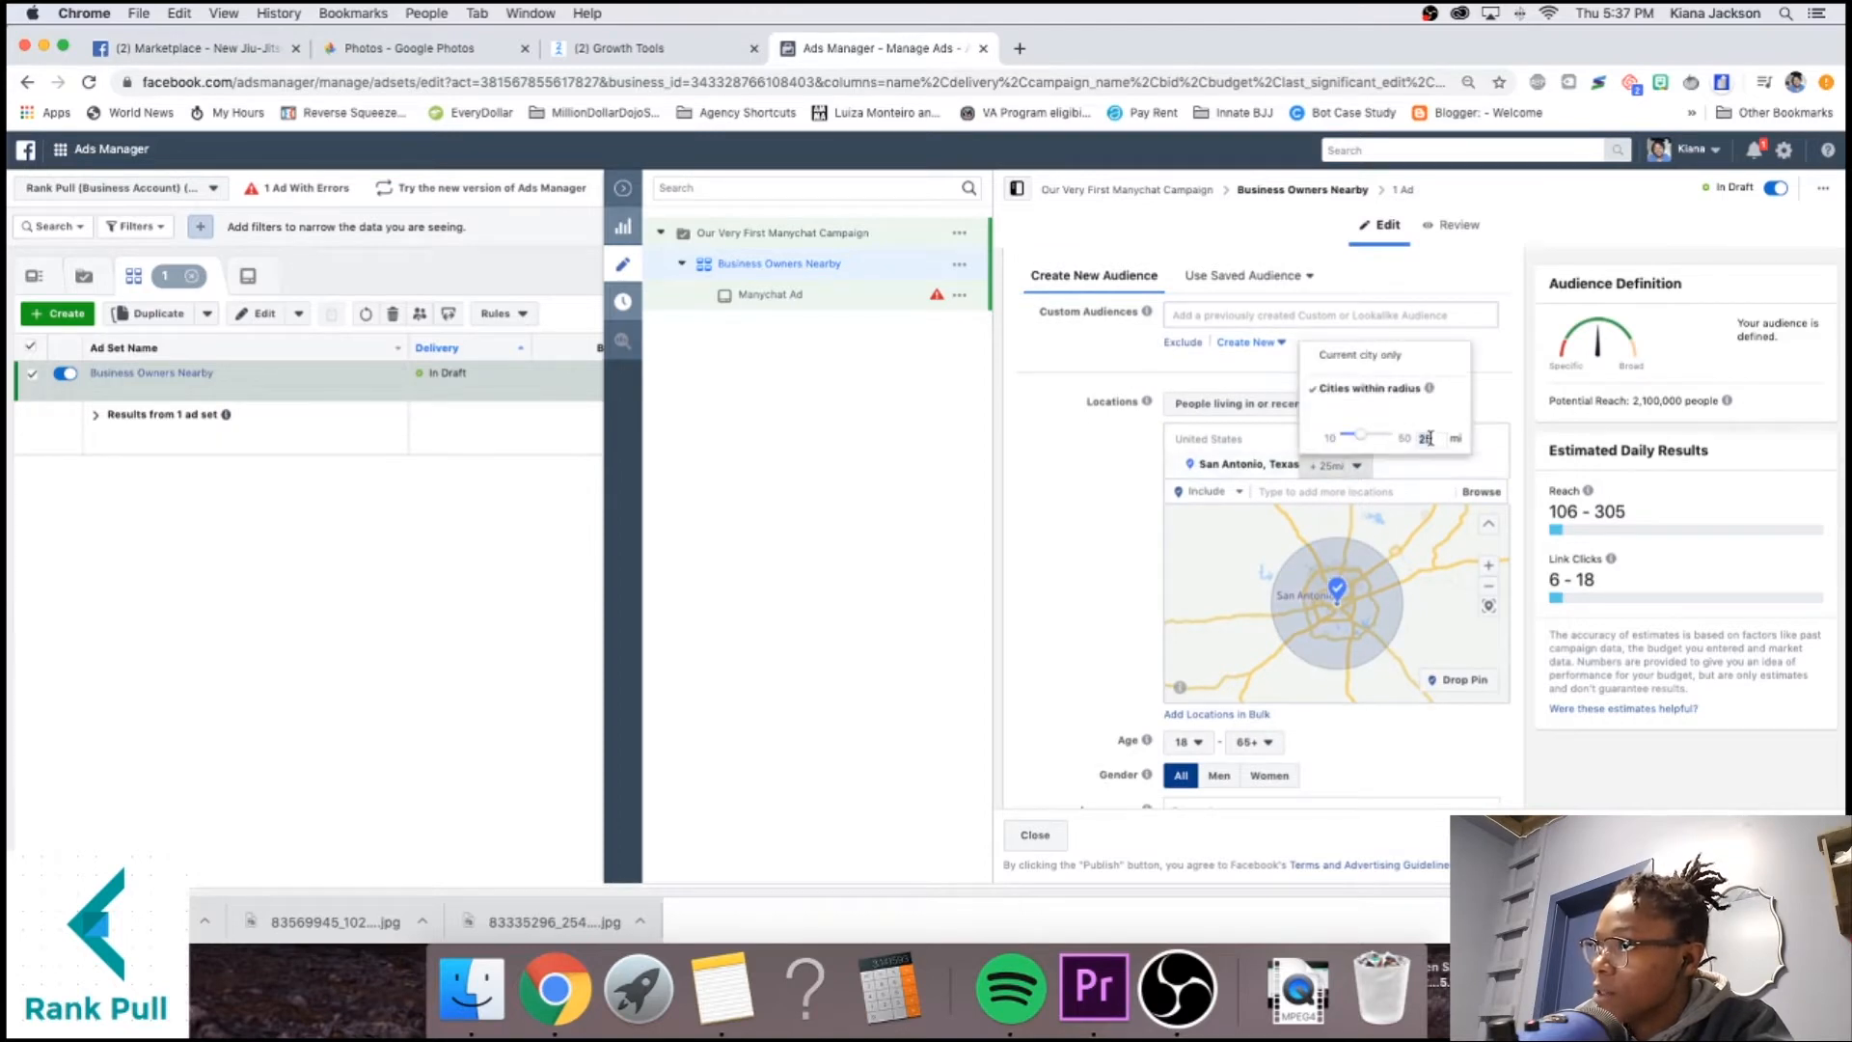
pyautogui.write('10')
pyautogui.press('Return')
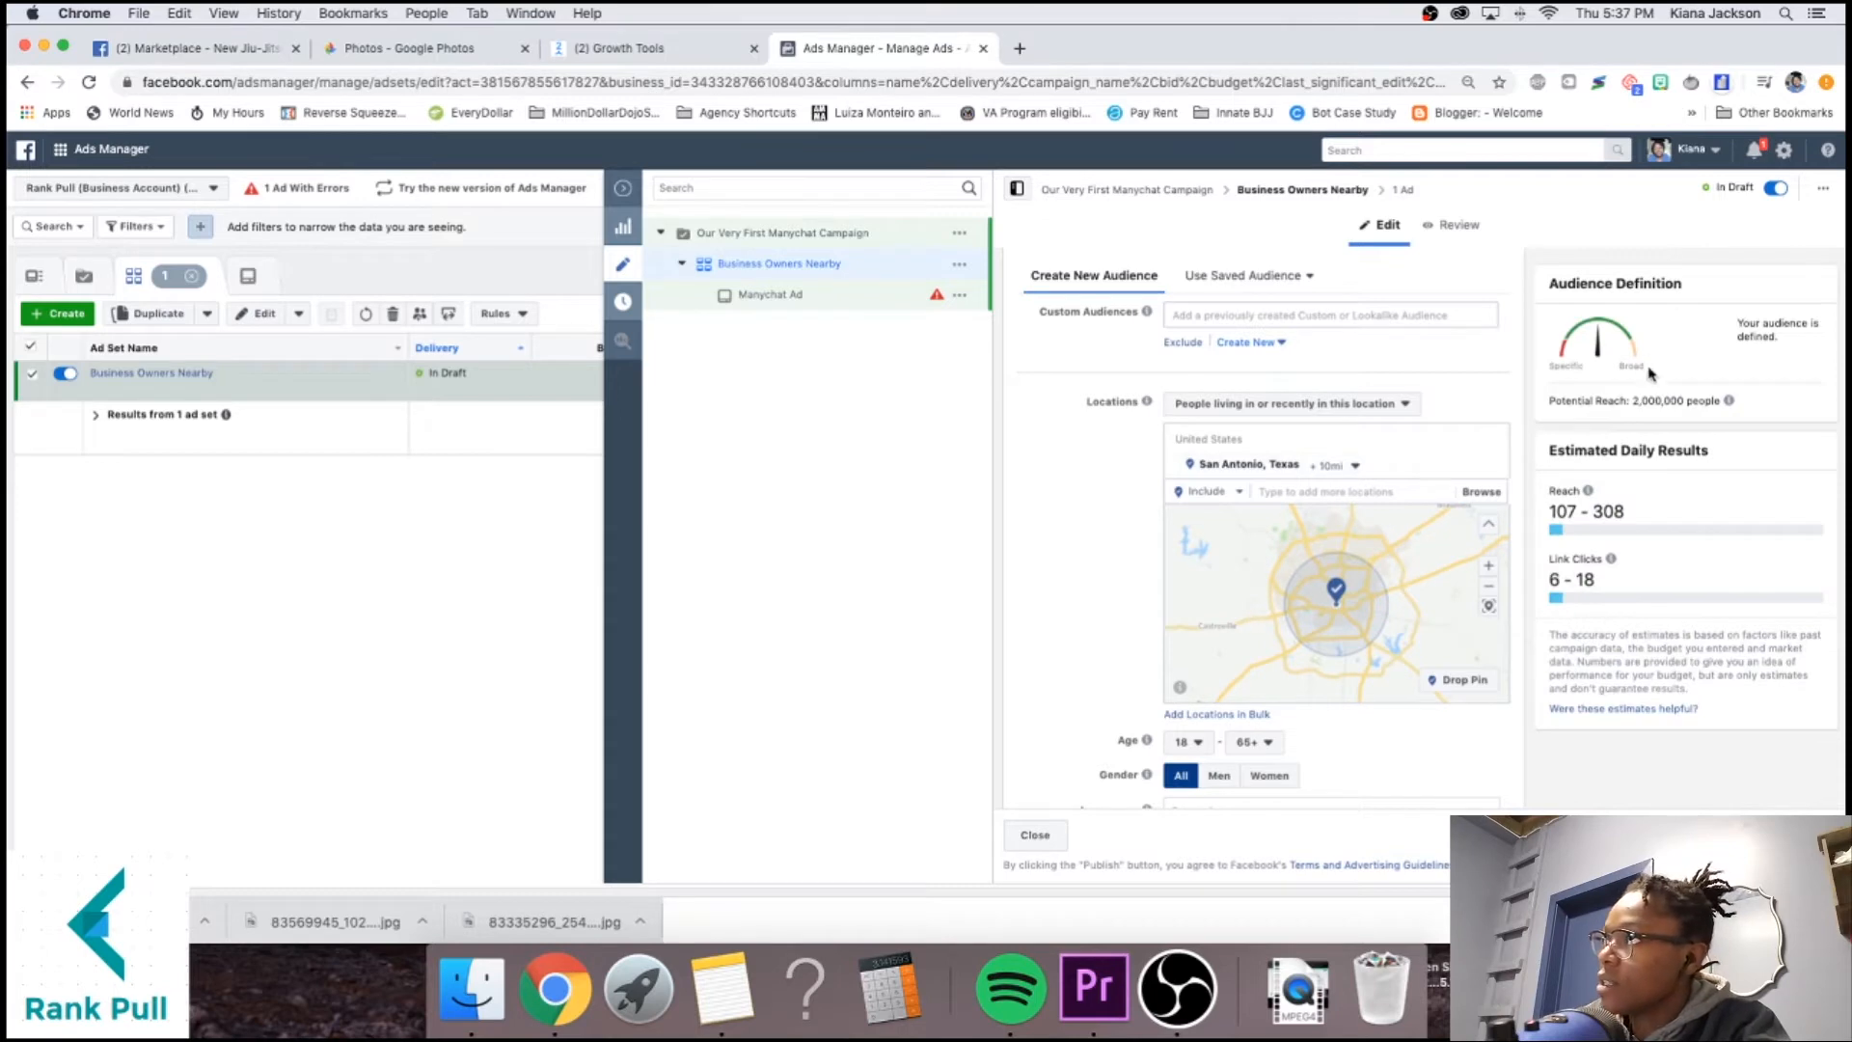
pyautogui.tripleClick(1656, 402)
pyautogui.click(1636, 402)
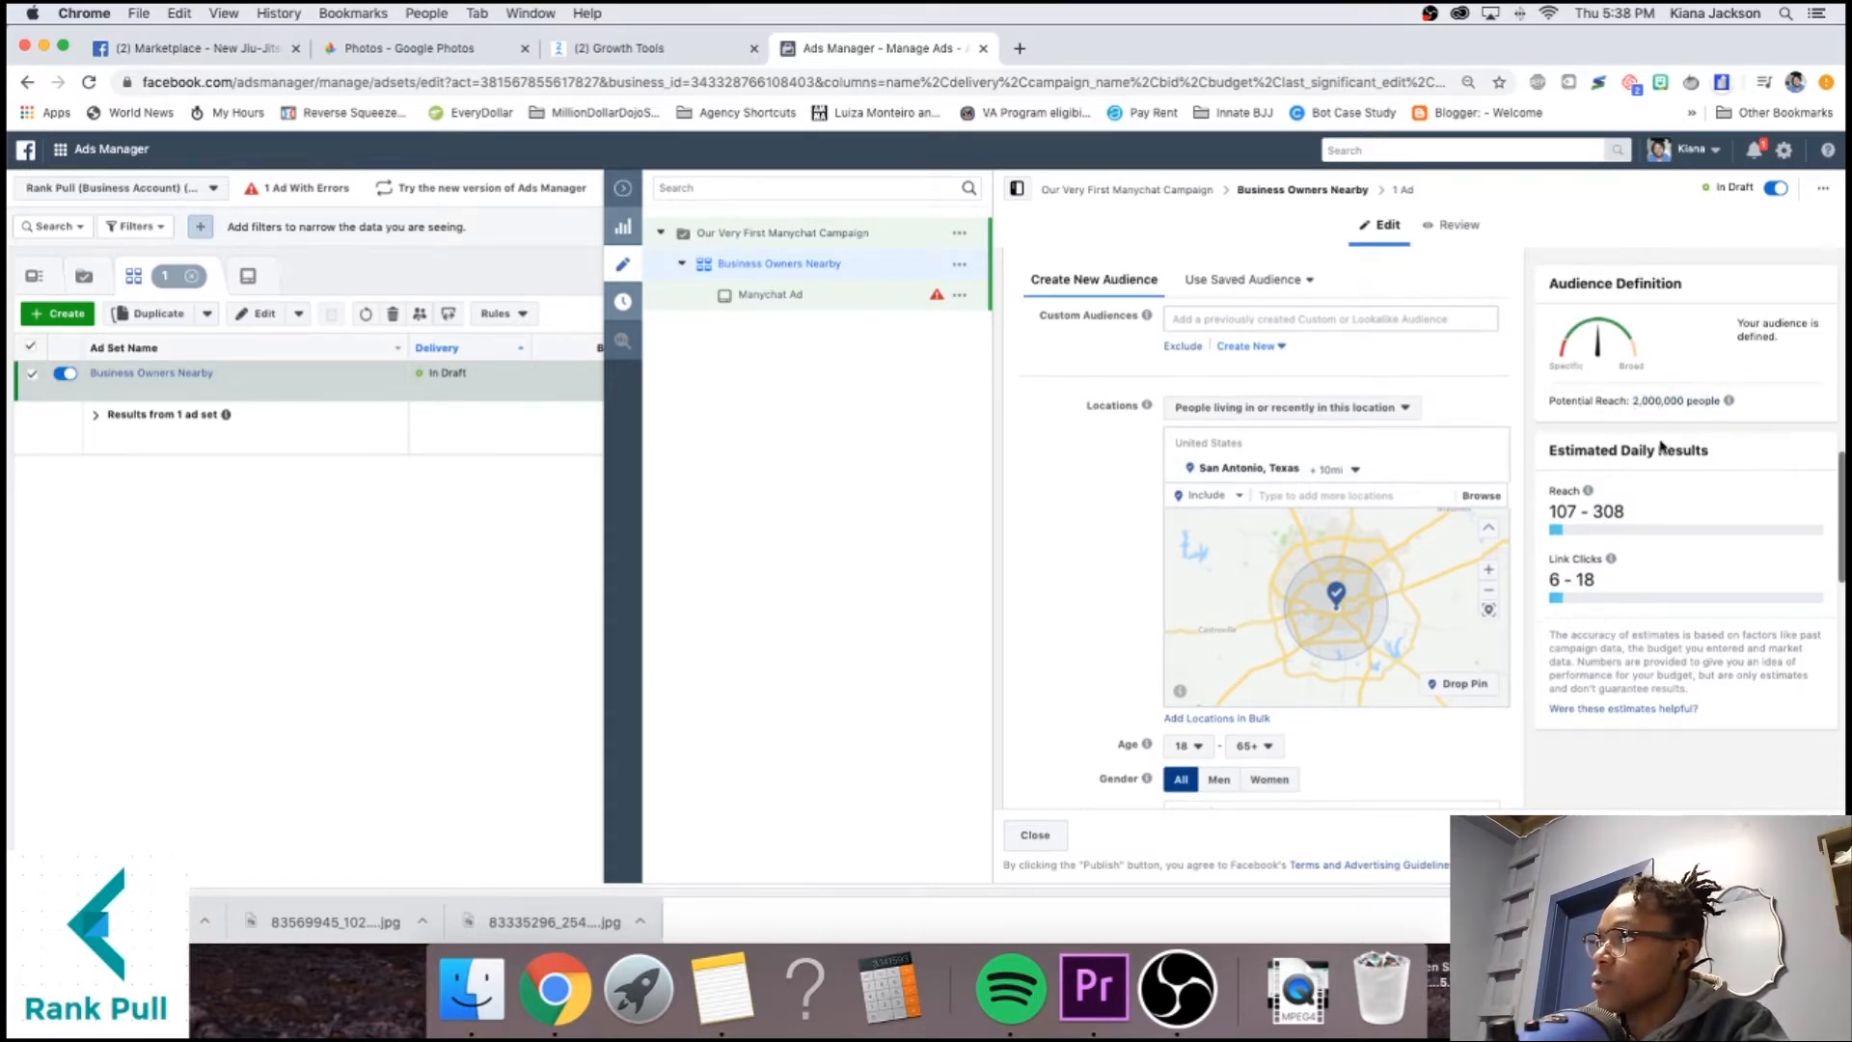
pyautogui.scroll(5, 1658, 535)
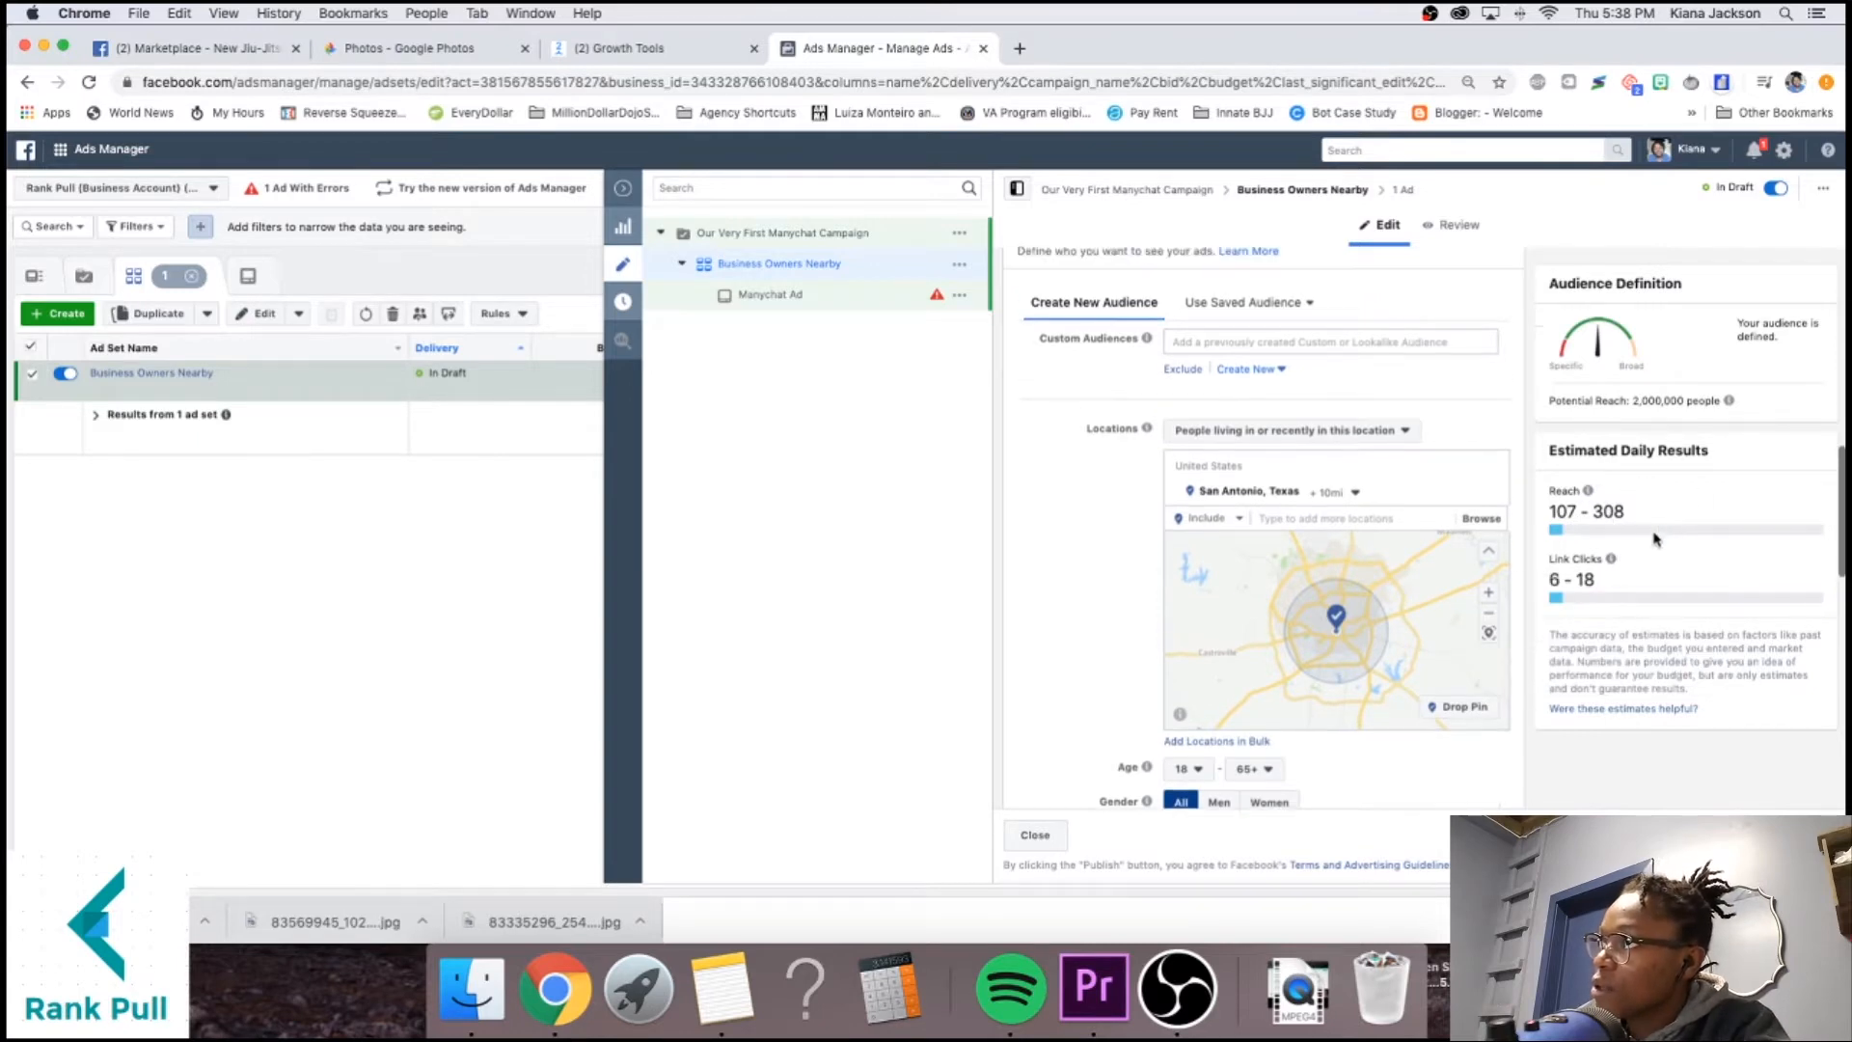
pyautogui.scroll(2, 1630, 545)
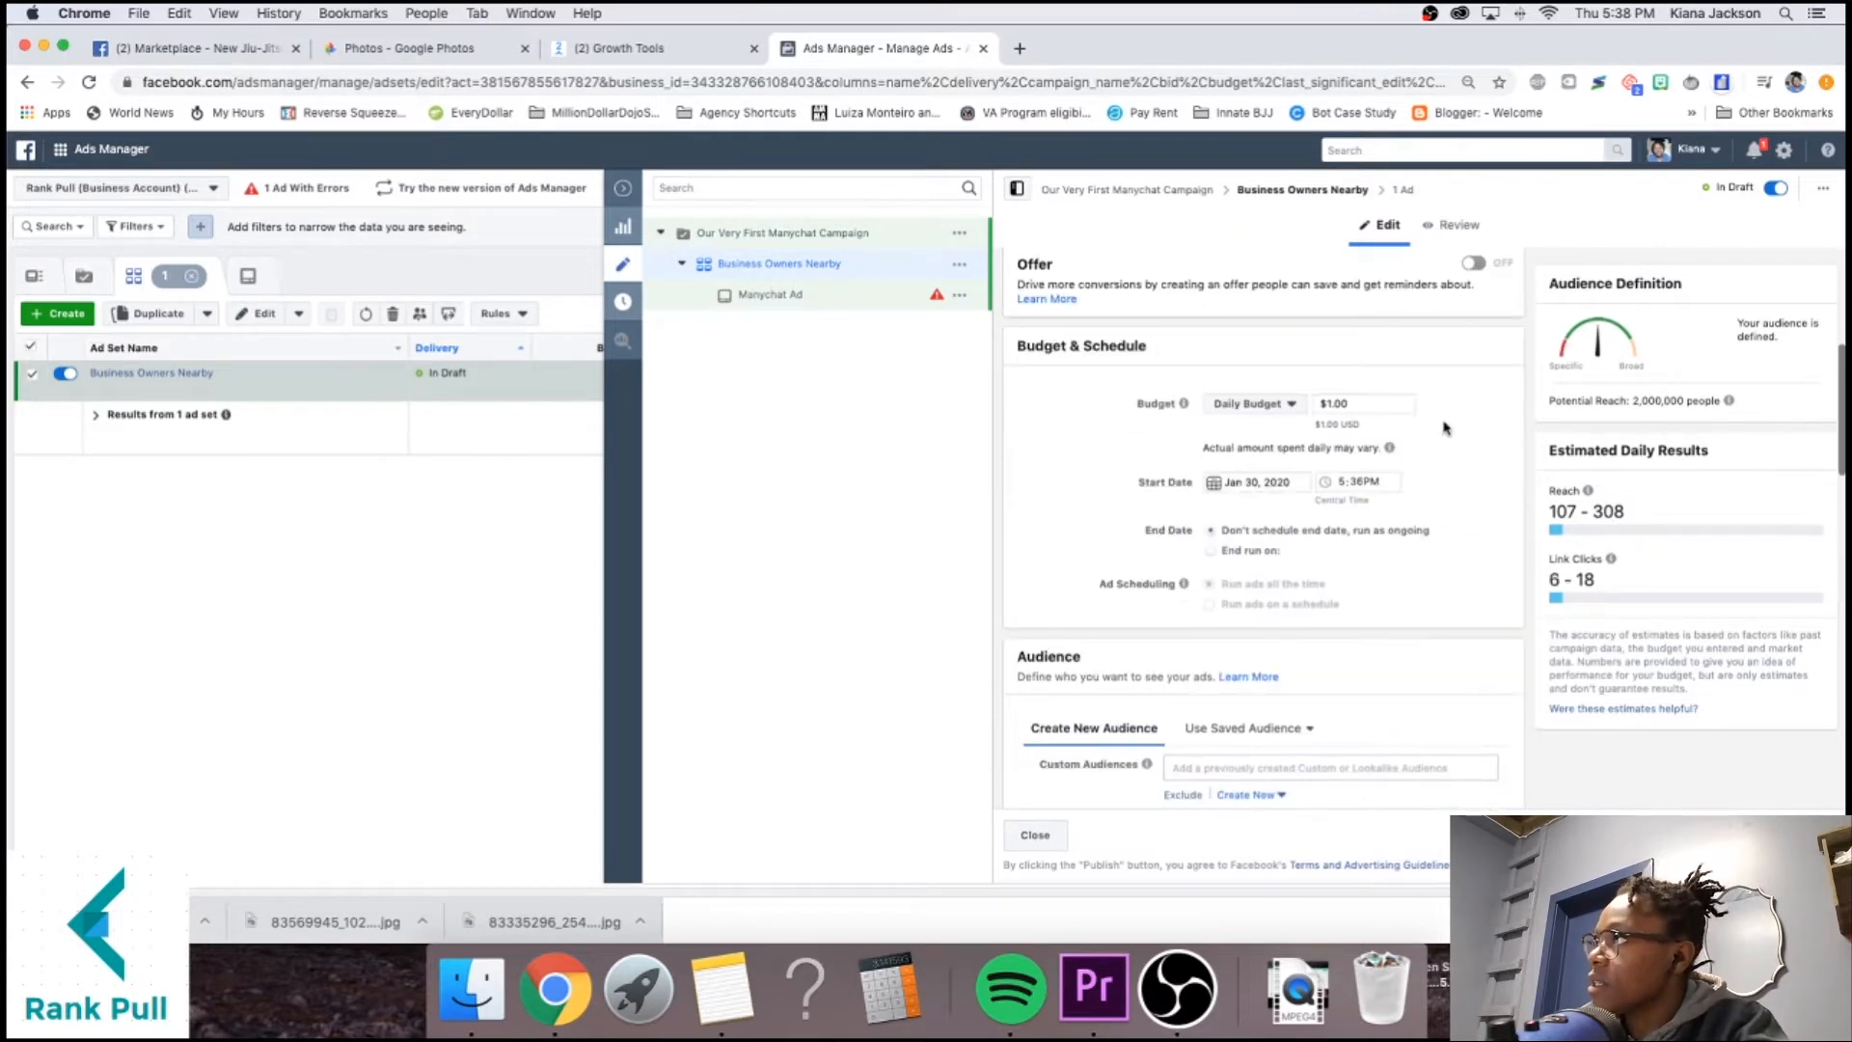
# Set the ad set's daily budget to $5.
pyautogui.click(1362, 401)
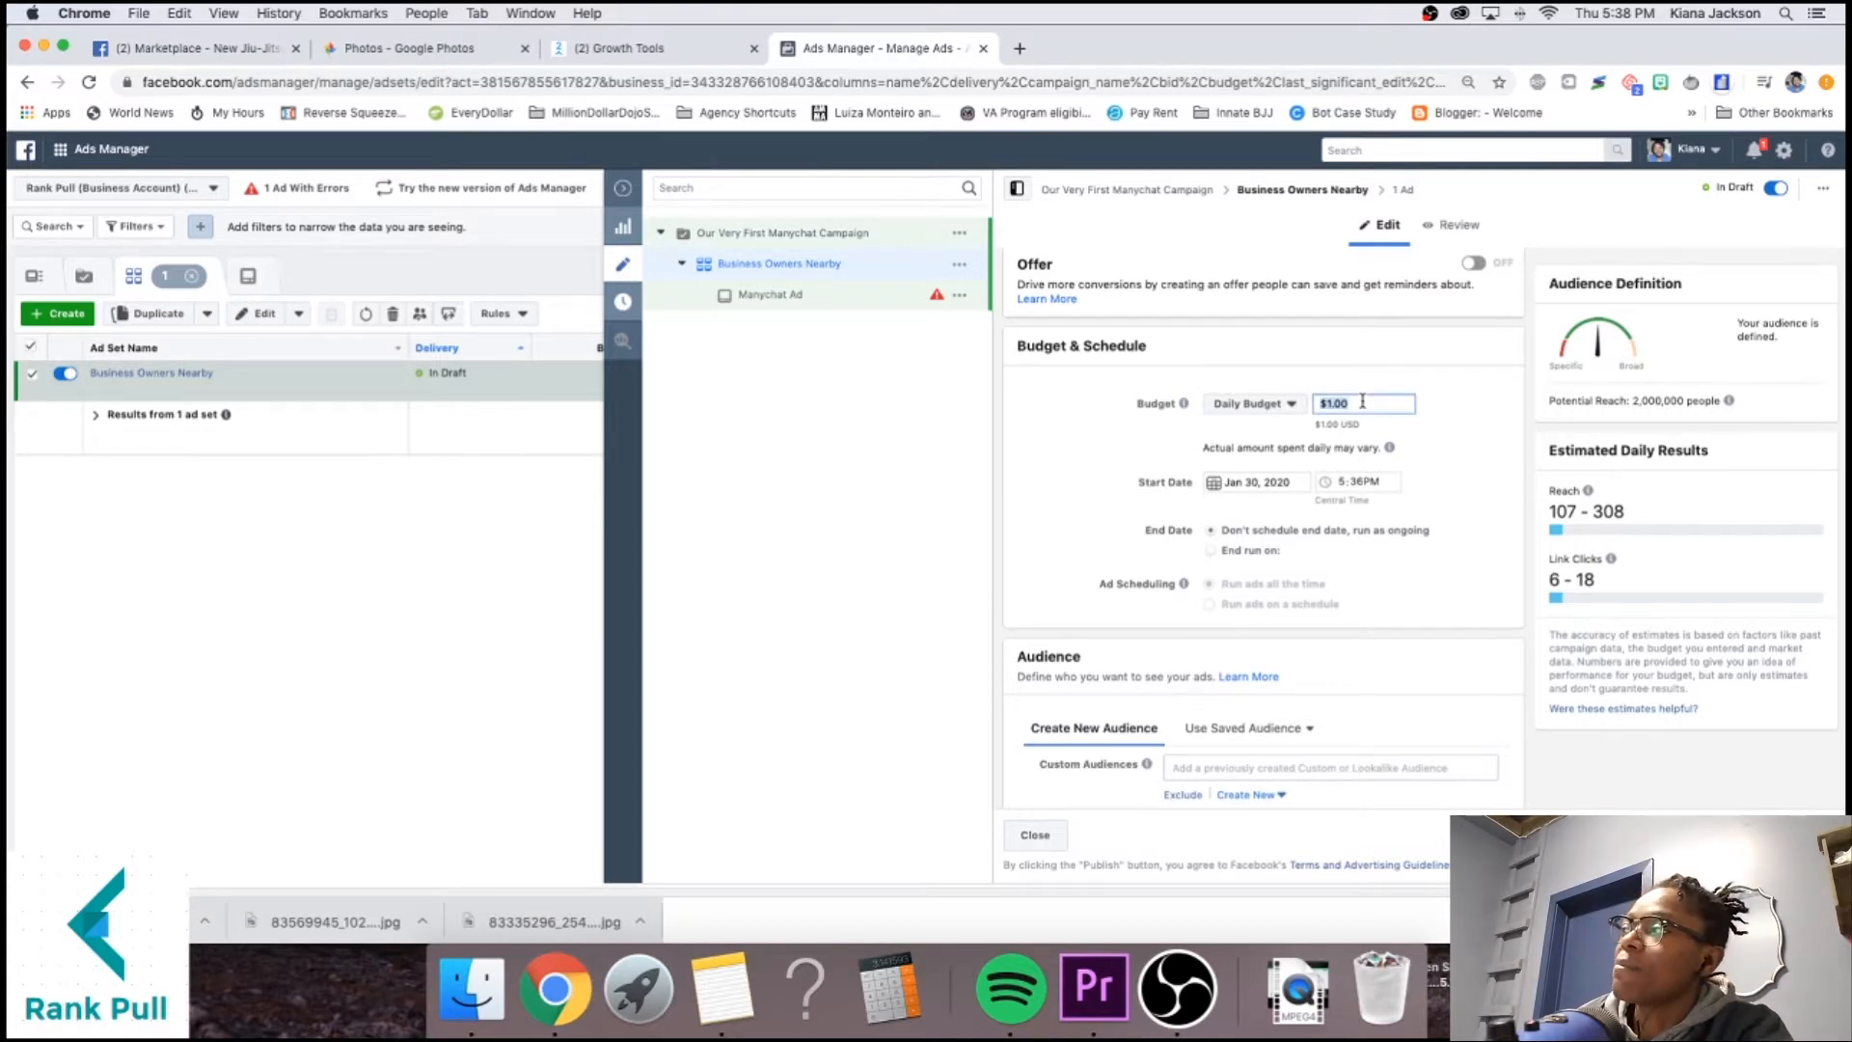
pyautogui.write('5')
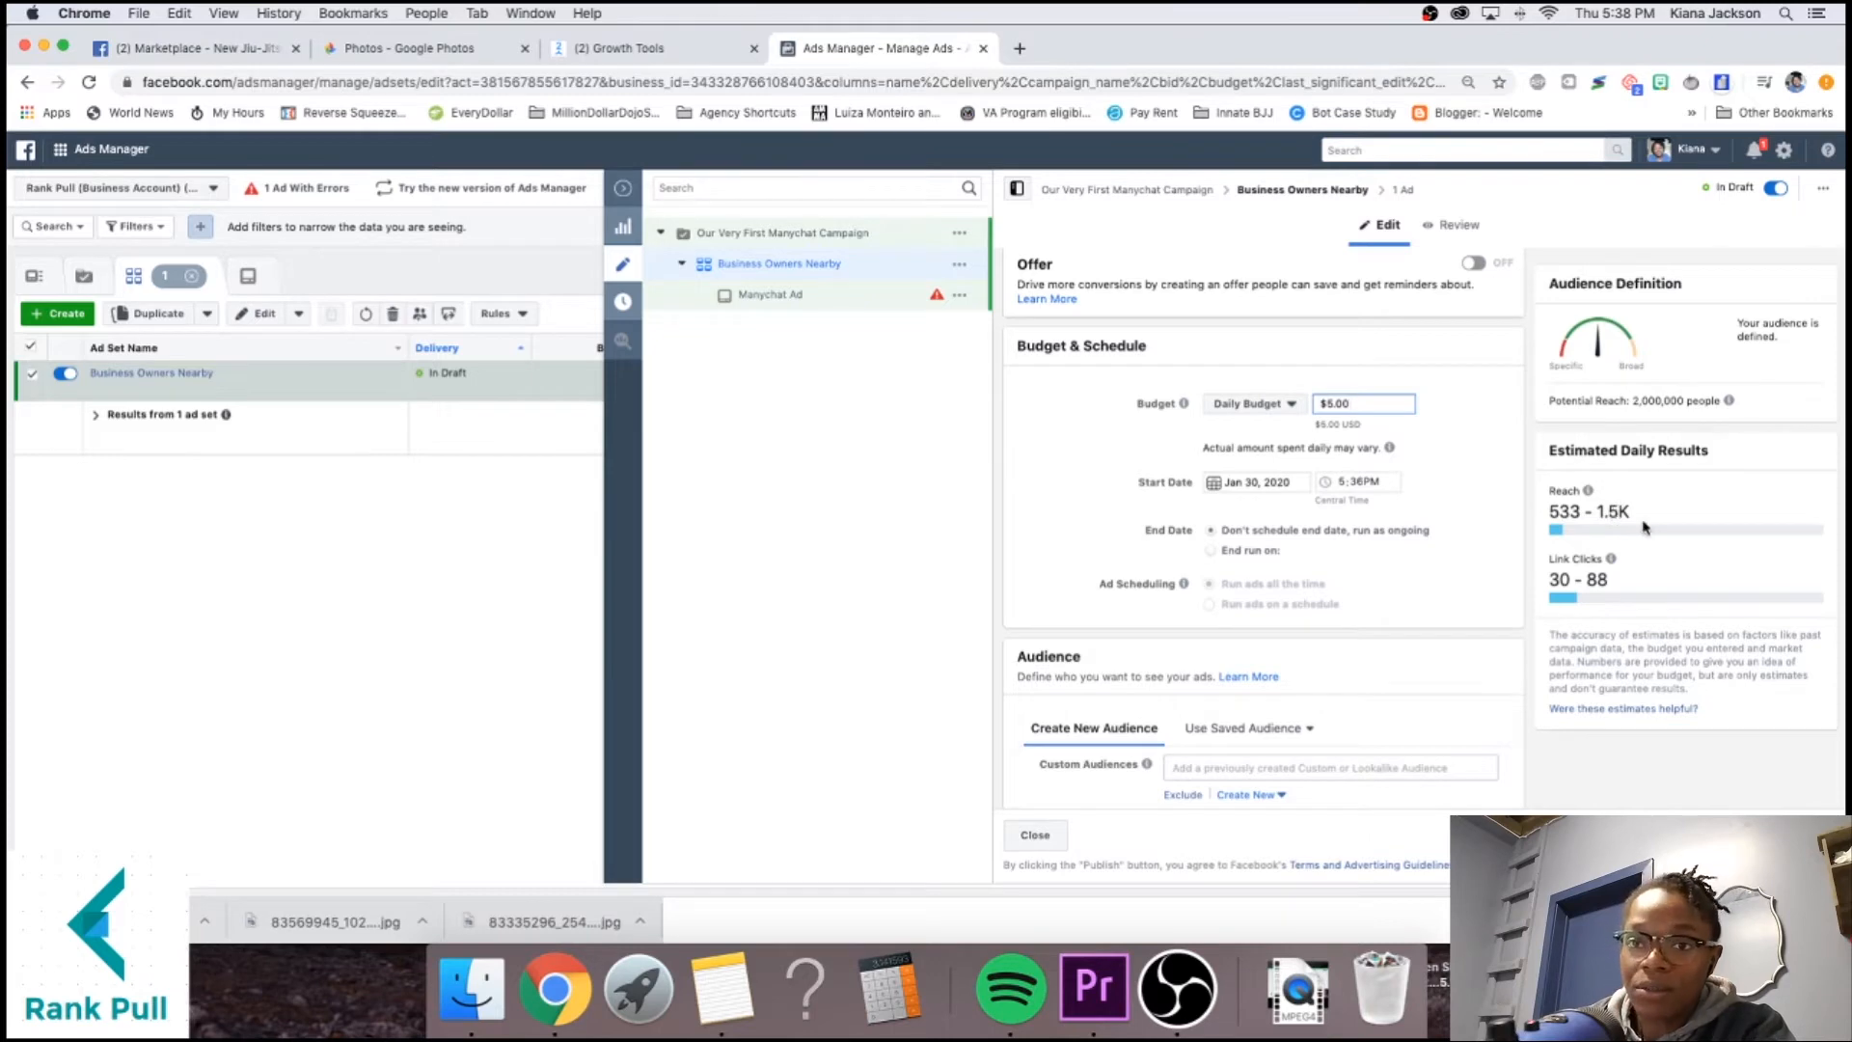
pyautogui.scroll(-10, 1511, 543)
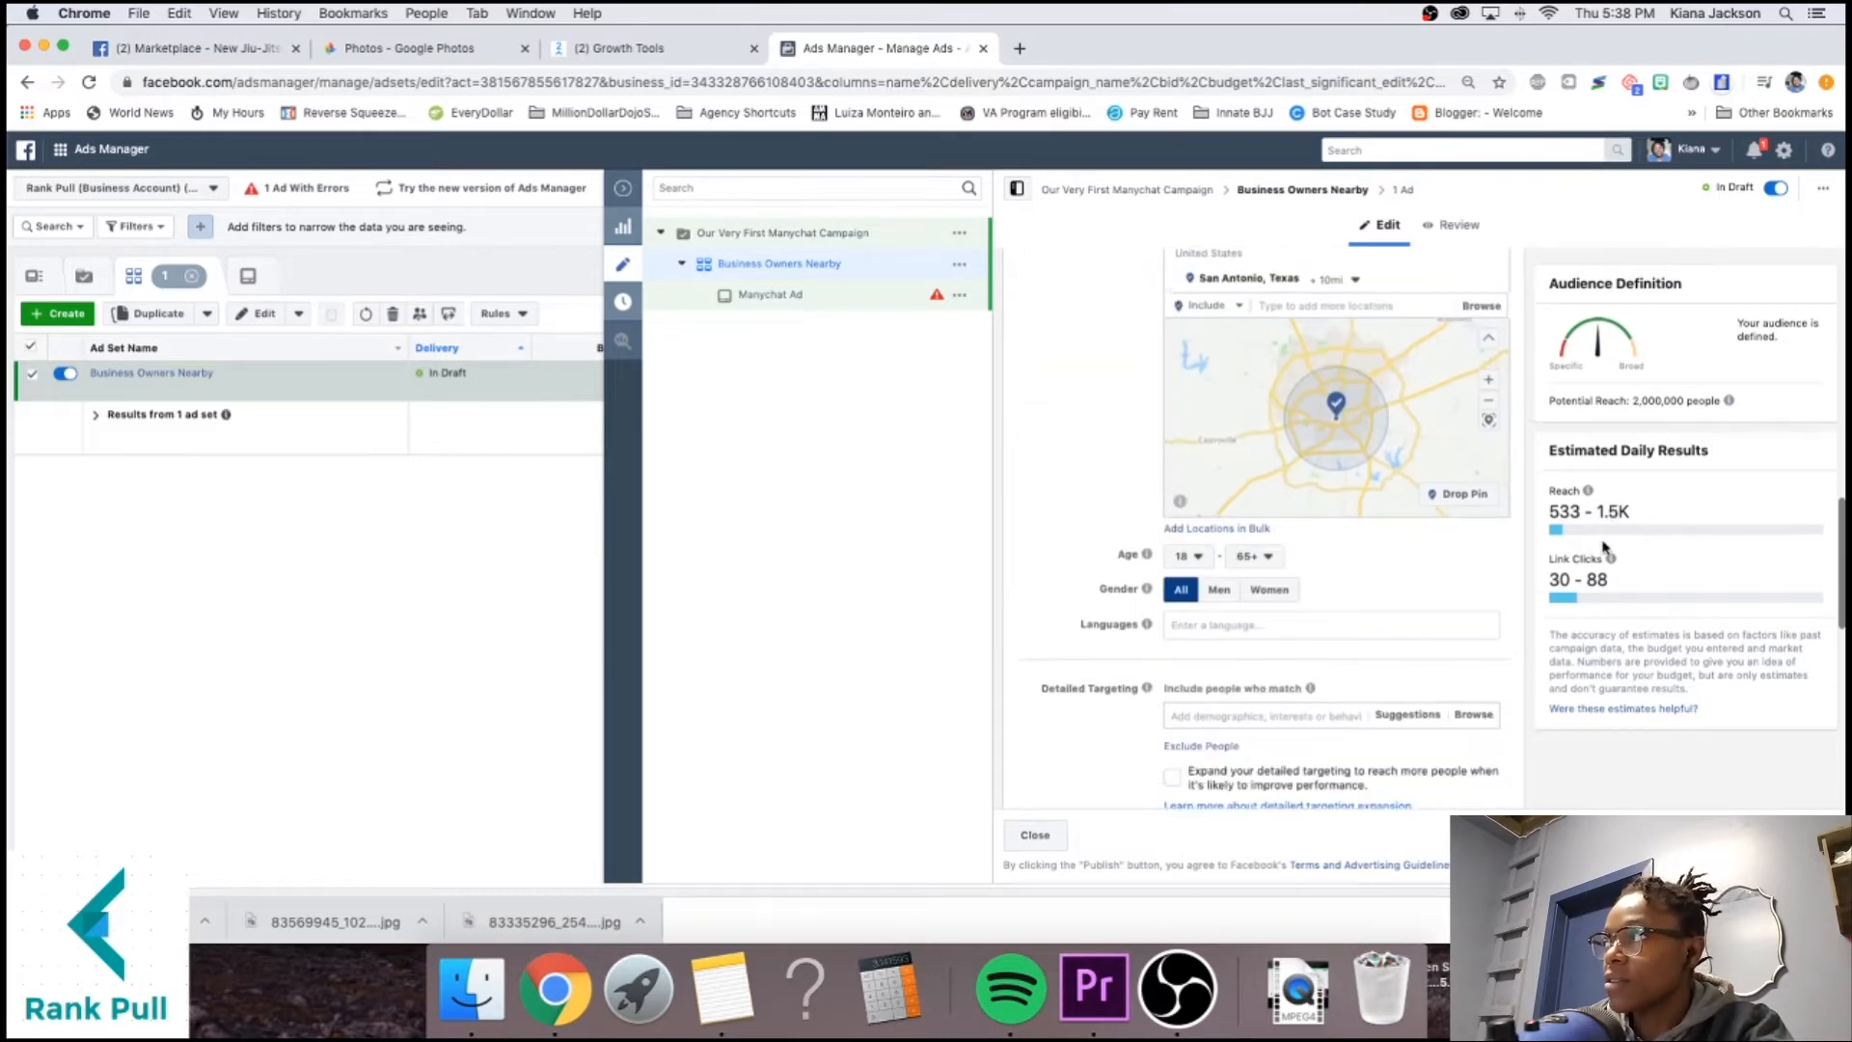
pyautogui.scroll(3, 1475, 529)
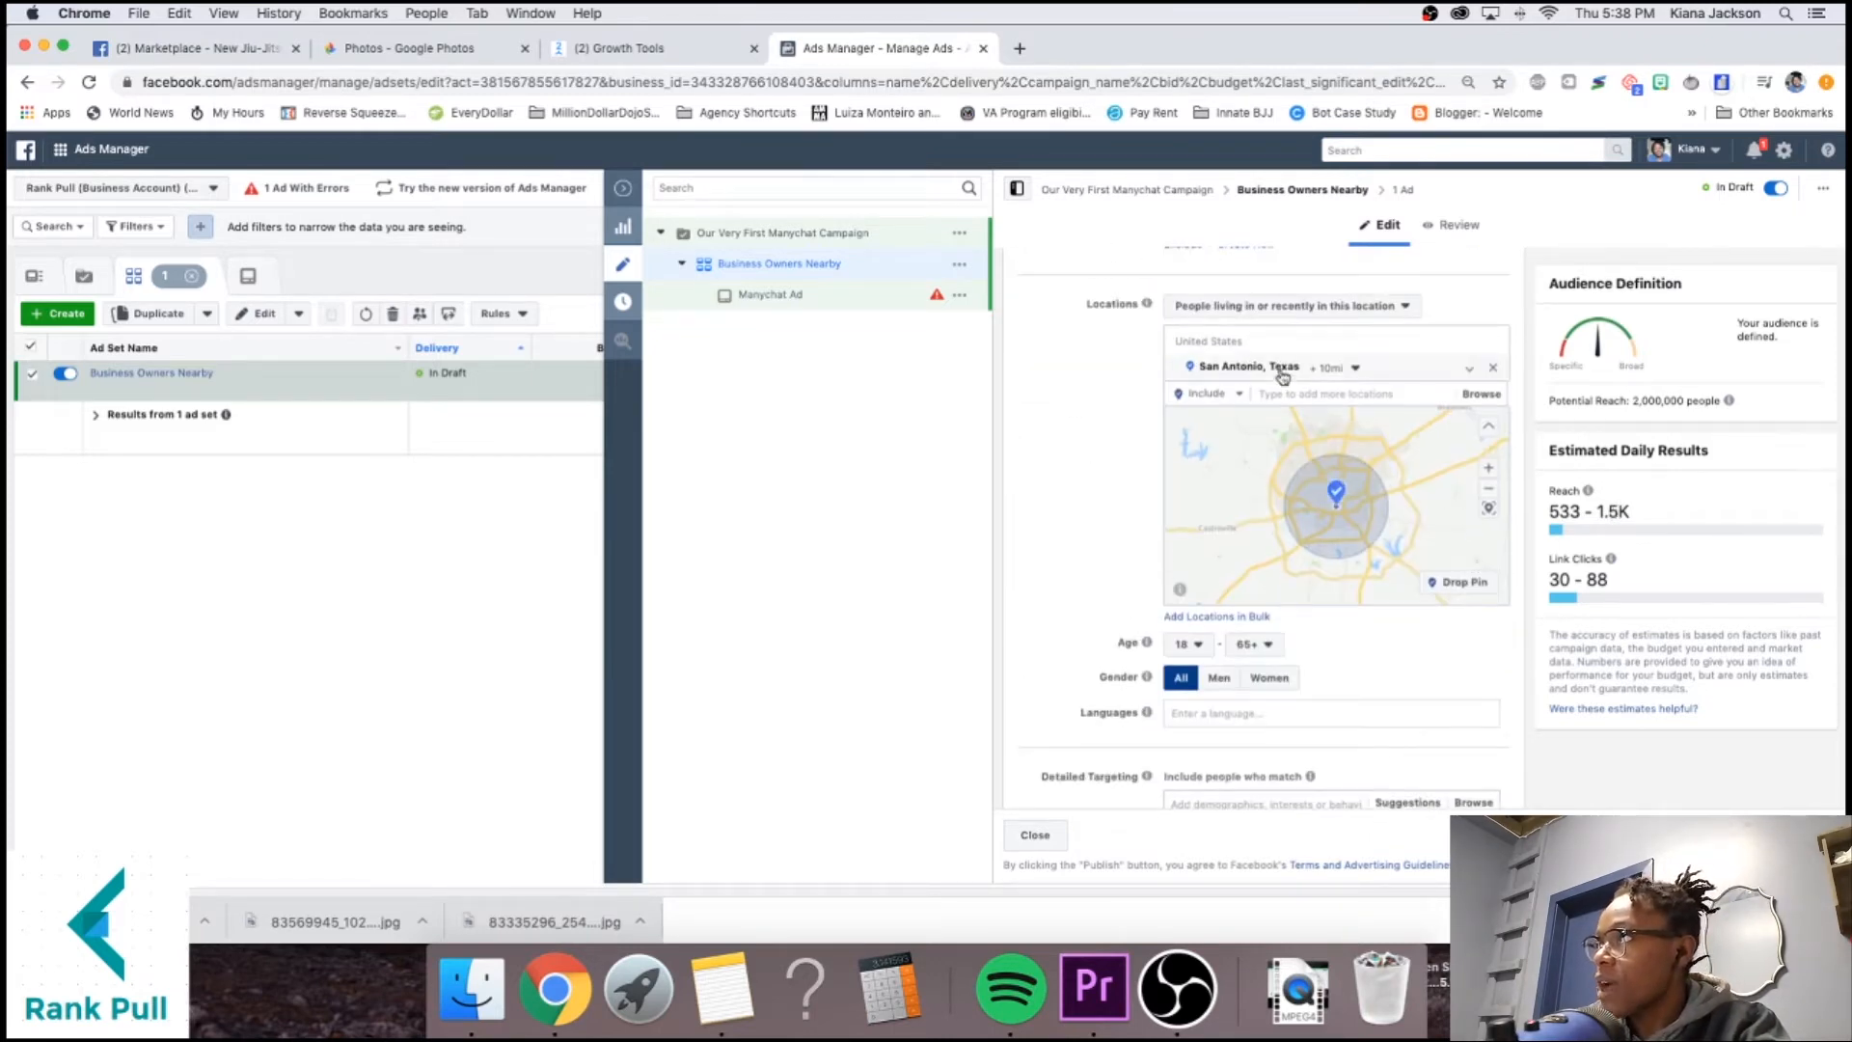
# Limit location targeting to people living in San Antonio.
pyautogui.click(1344, 315)
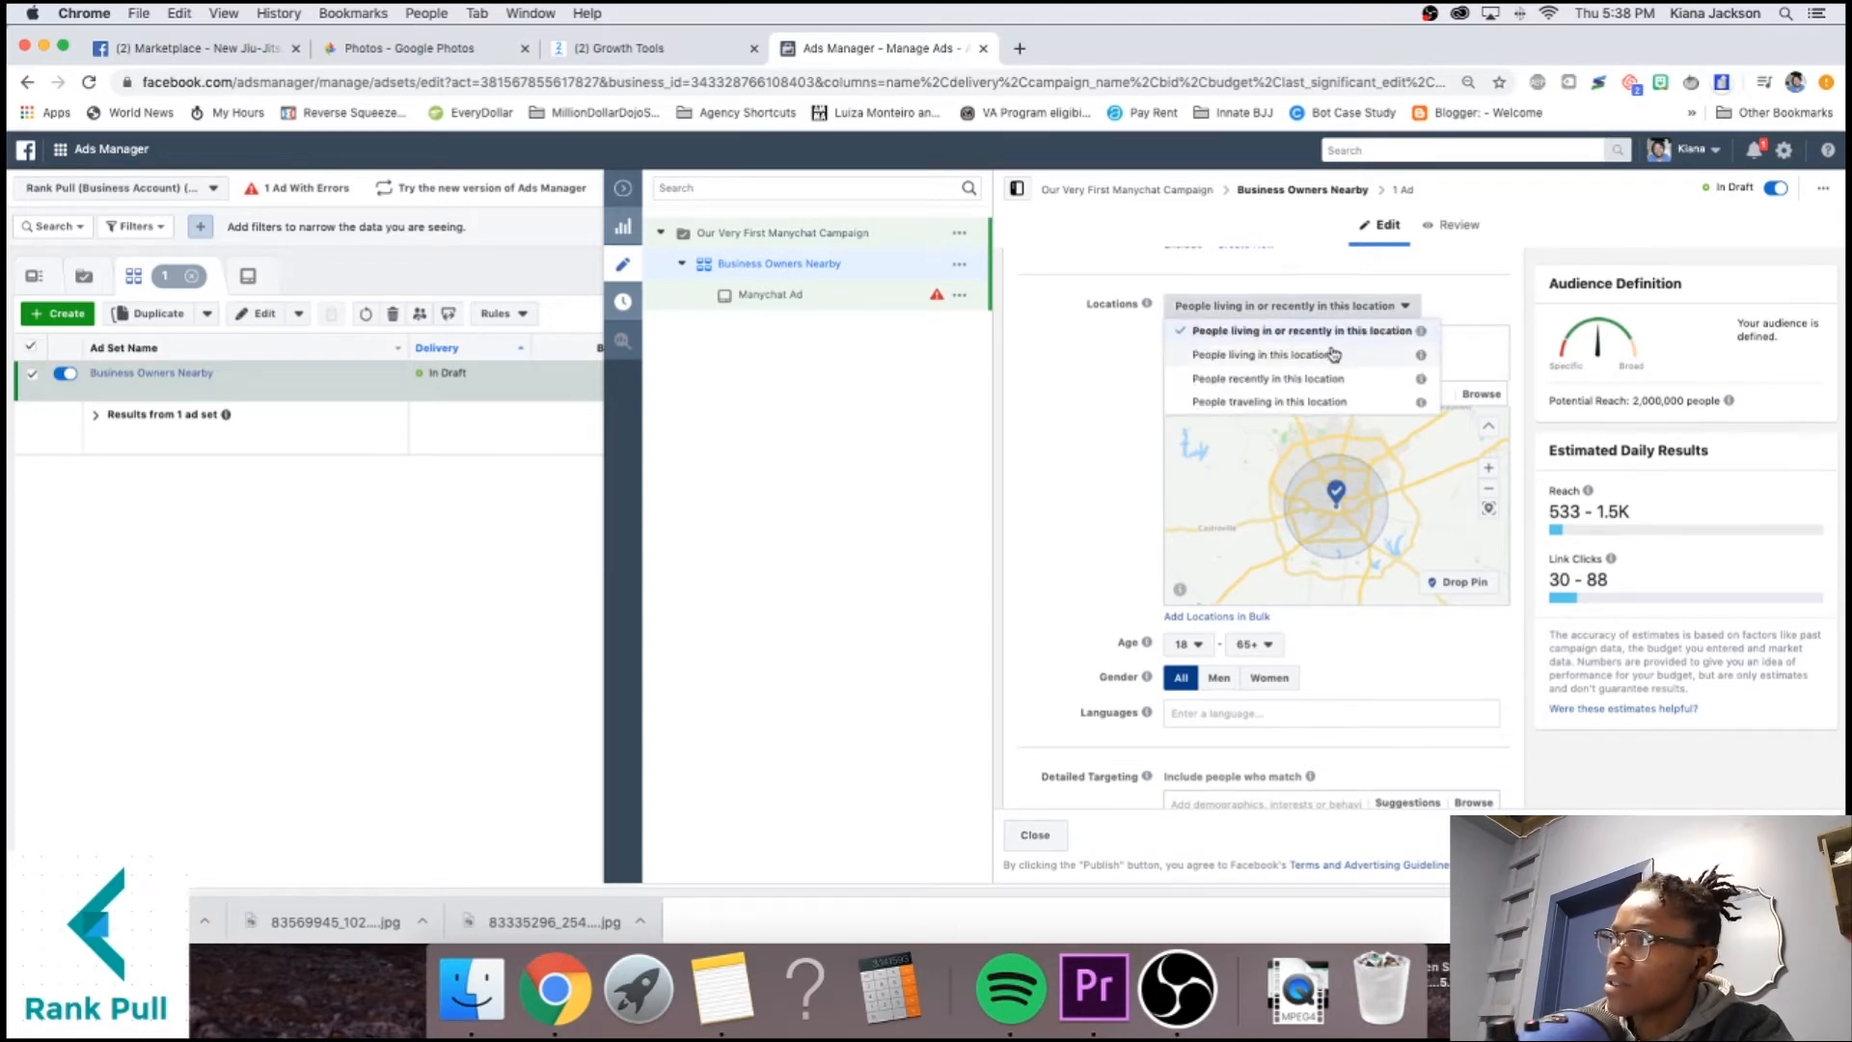
pyautogui.click(1331, 355)
pyautogui.click(1314, 305)
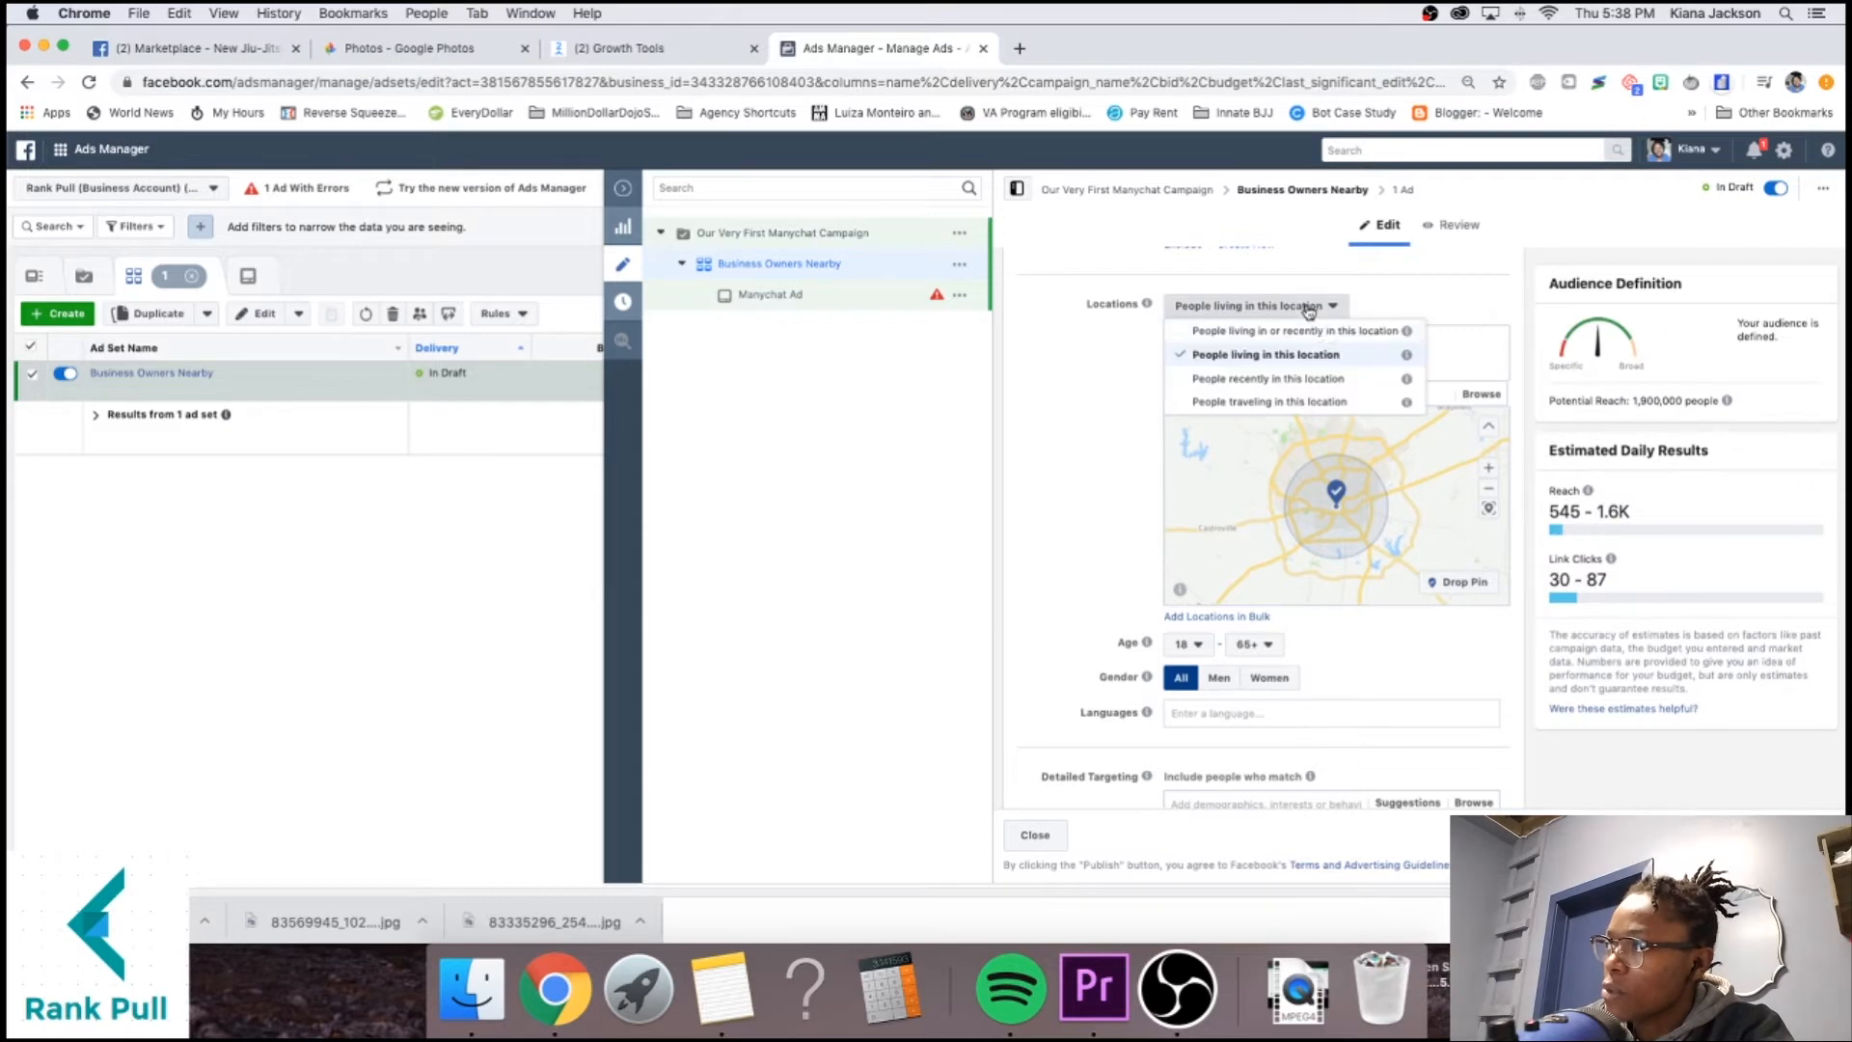
# Close the location options and pan the map toward Houston.
pyautogui.click(1026, 444)
pyautogui.scroll(-5, 1165, 464)
pyautogui.scroll(3, 1306, 464)
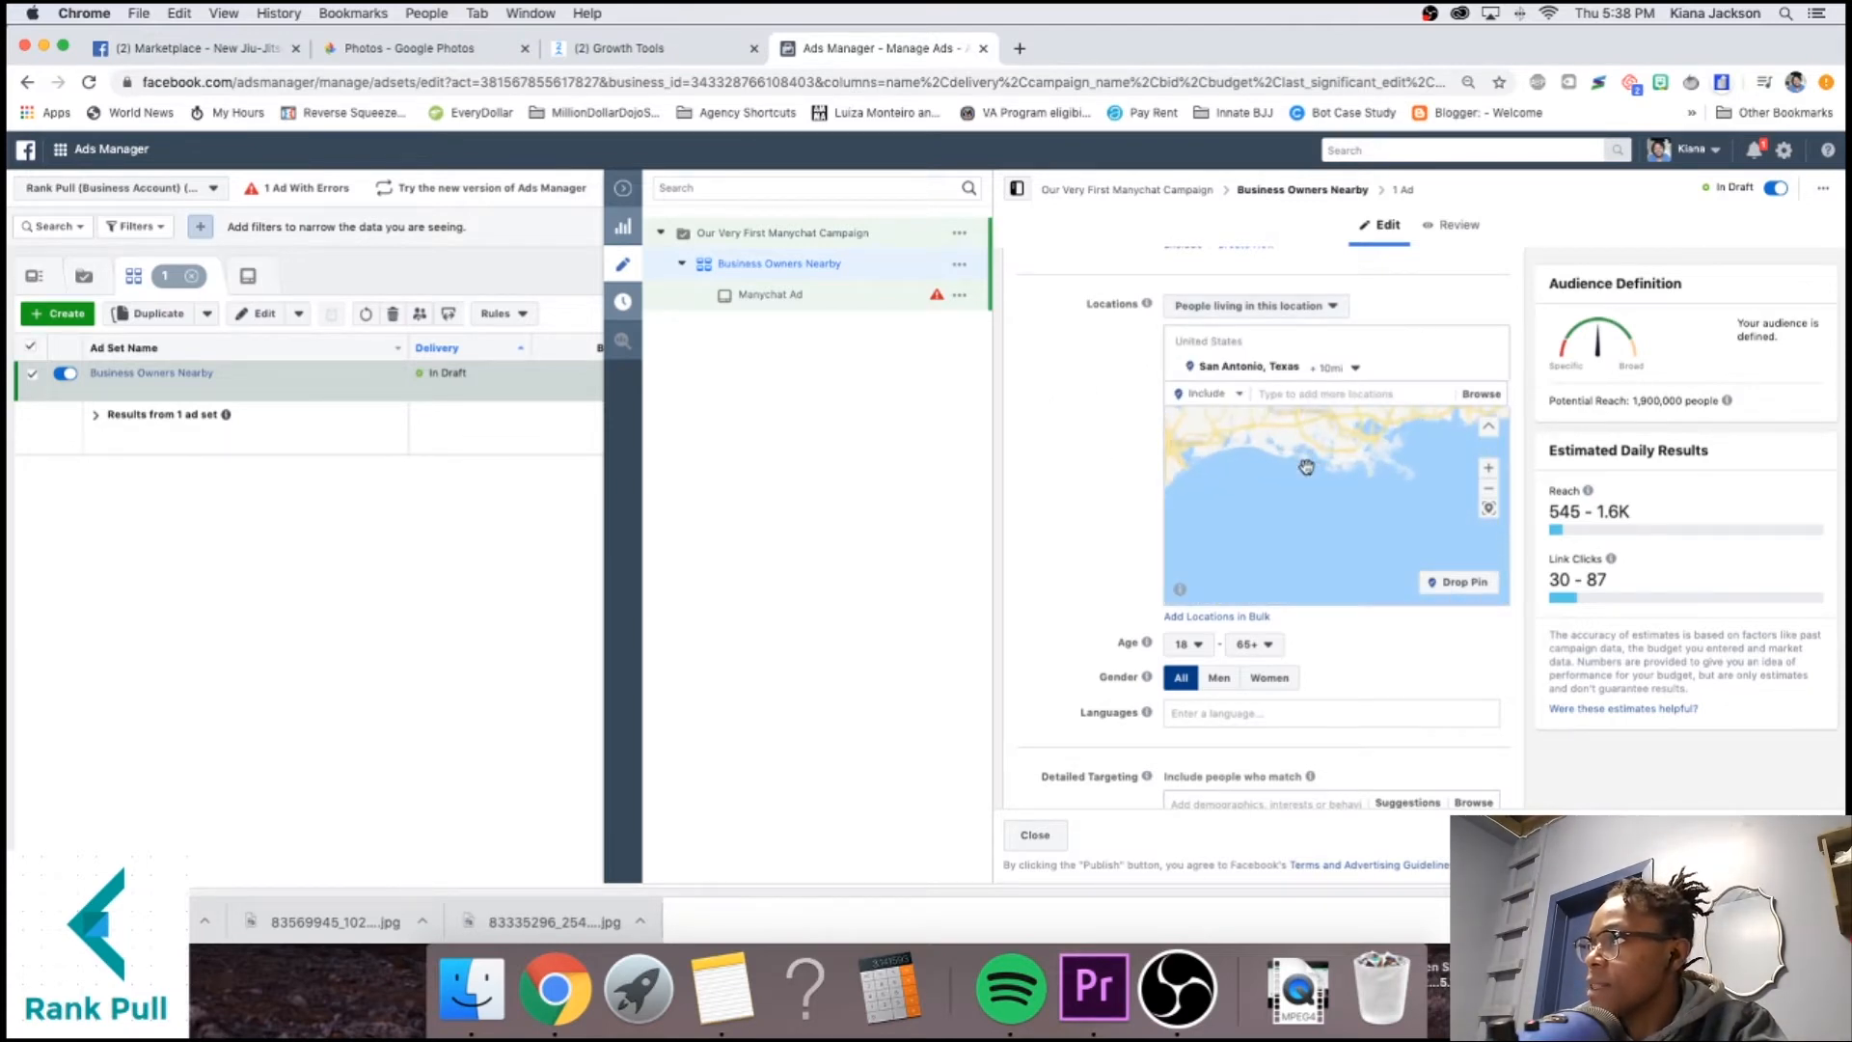
pyautogui.moveTo(1379, 495); pyautogui.dragTo(1640, 549)
pyautogui.moveTo(1299, 463); pyautogui.dragTo(1447, 525)
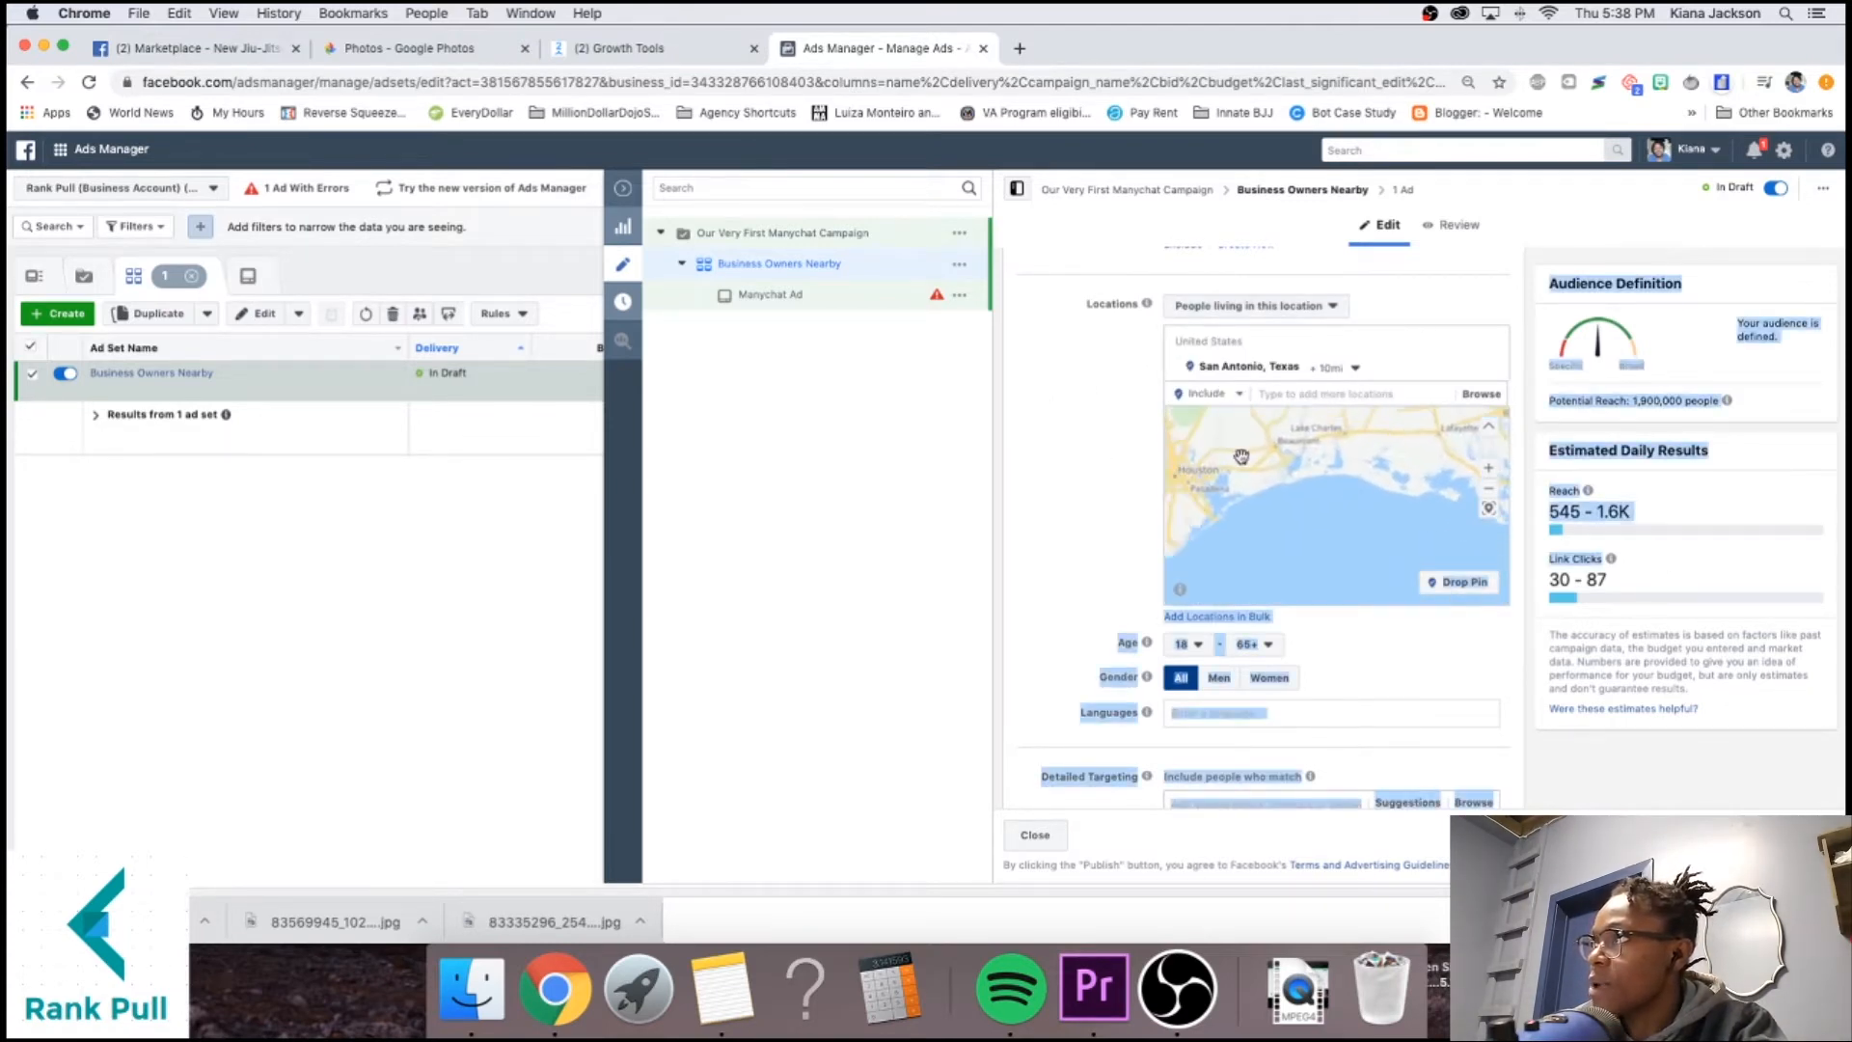
pyautogui.moveTo(1242, 458); pyautogui.dragTo(1384, 502)
pyautogui.click(1109, 526)
pyautogui.scroll(-3, 1067, 513)
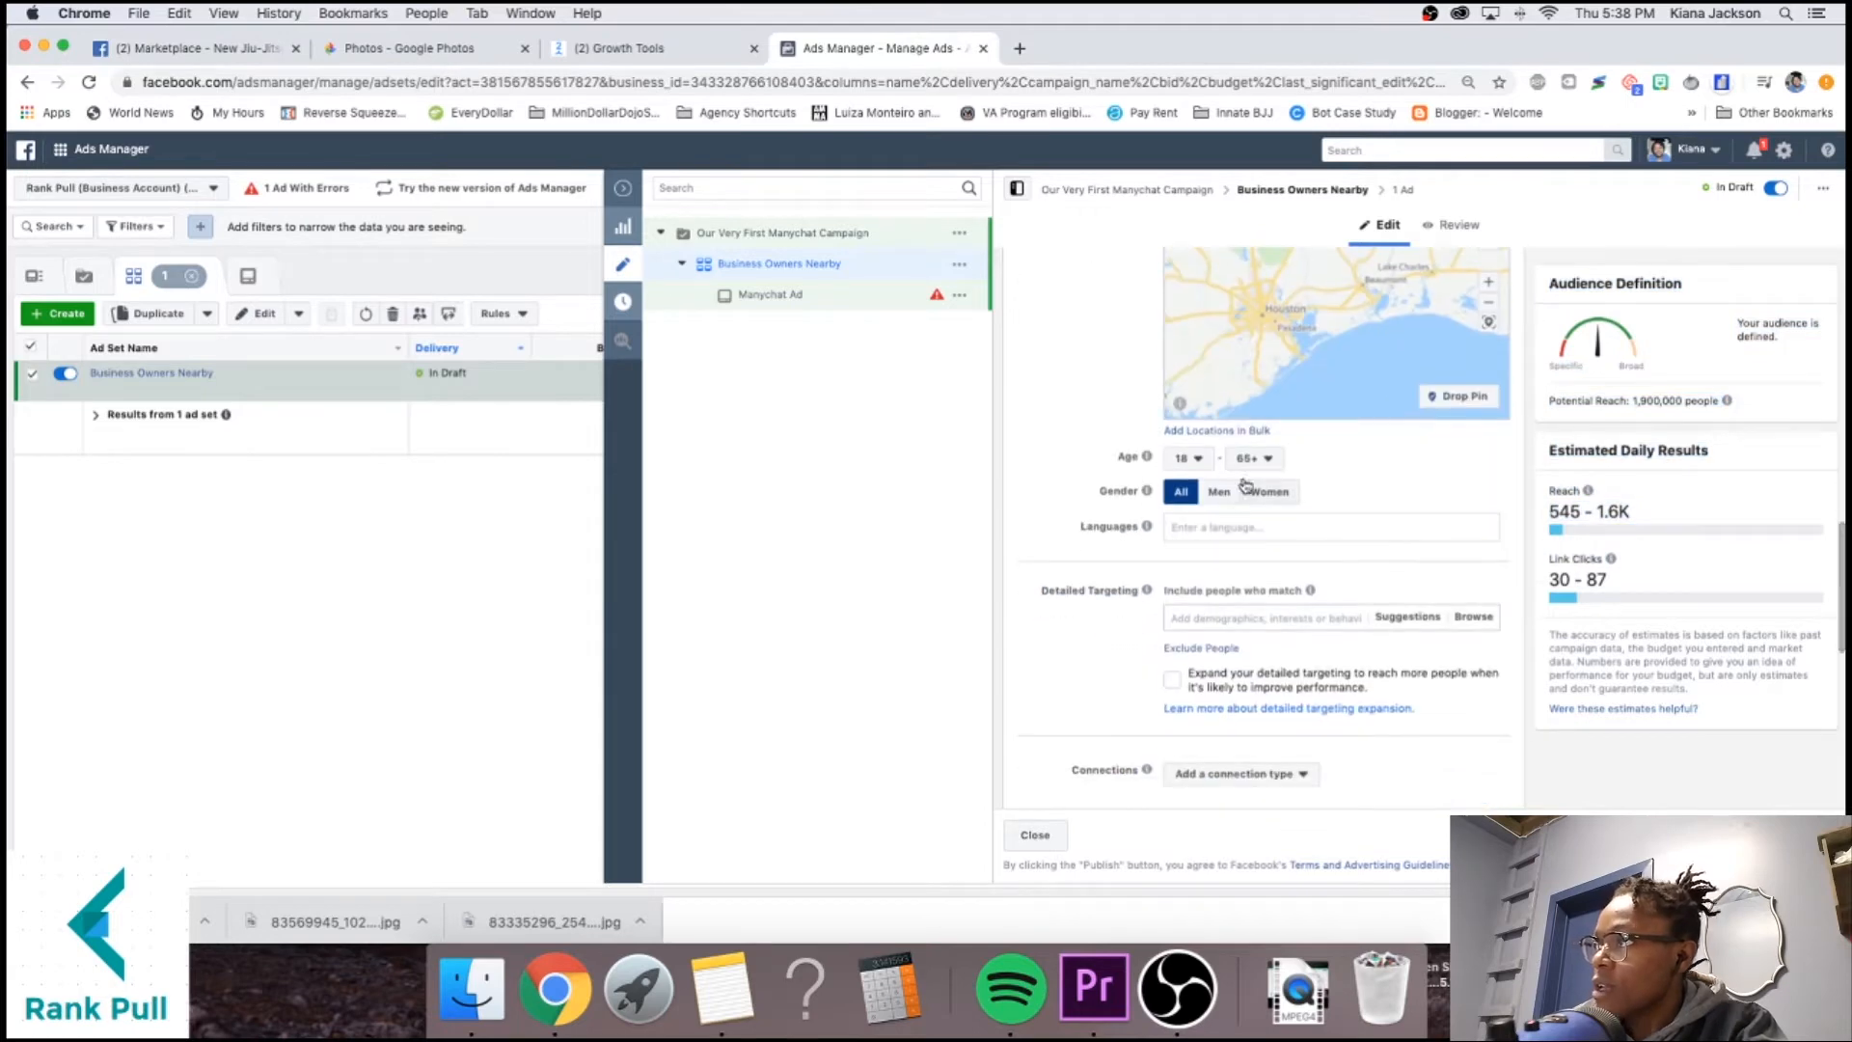
# Set the audience age range to 21 through 60.
pyautogui.click(1182, 461)
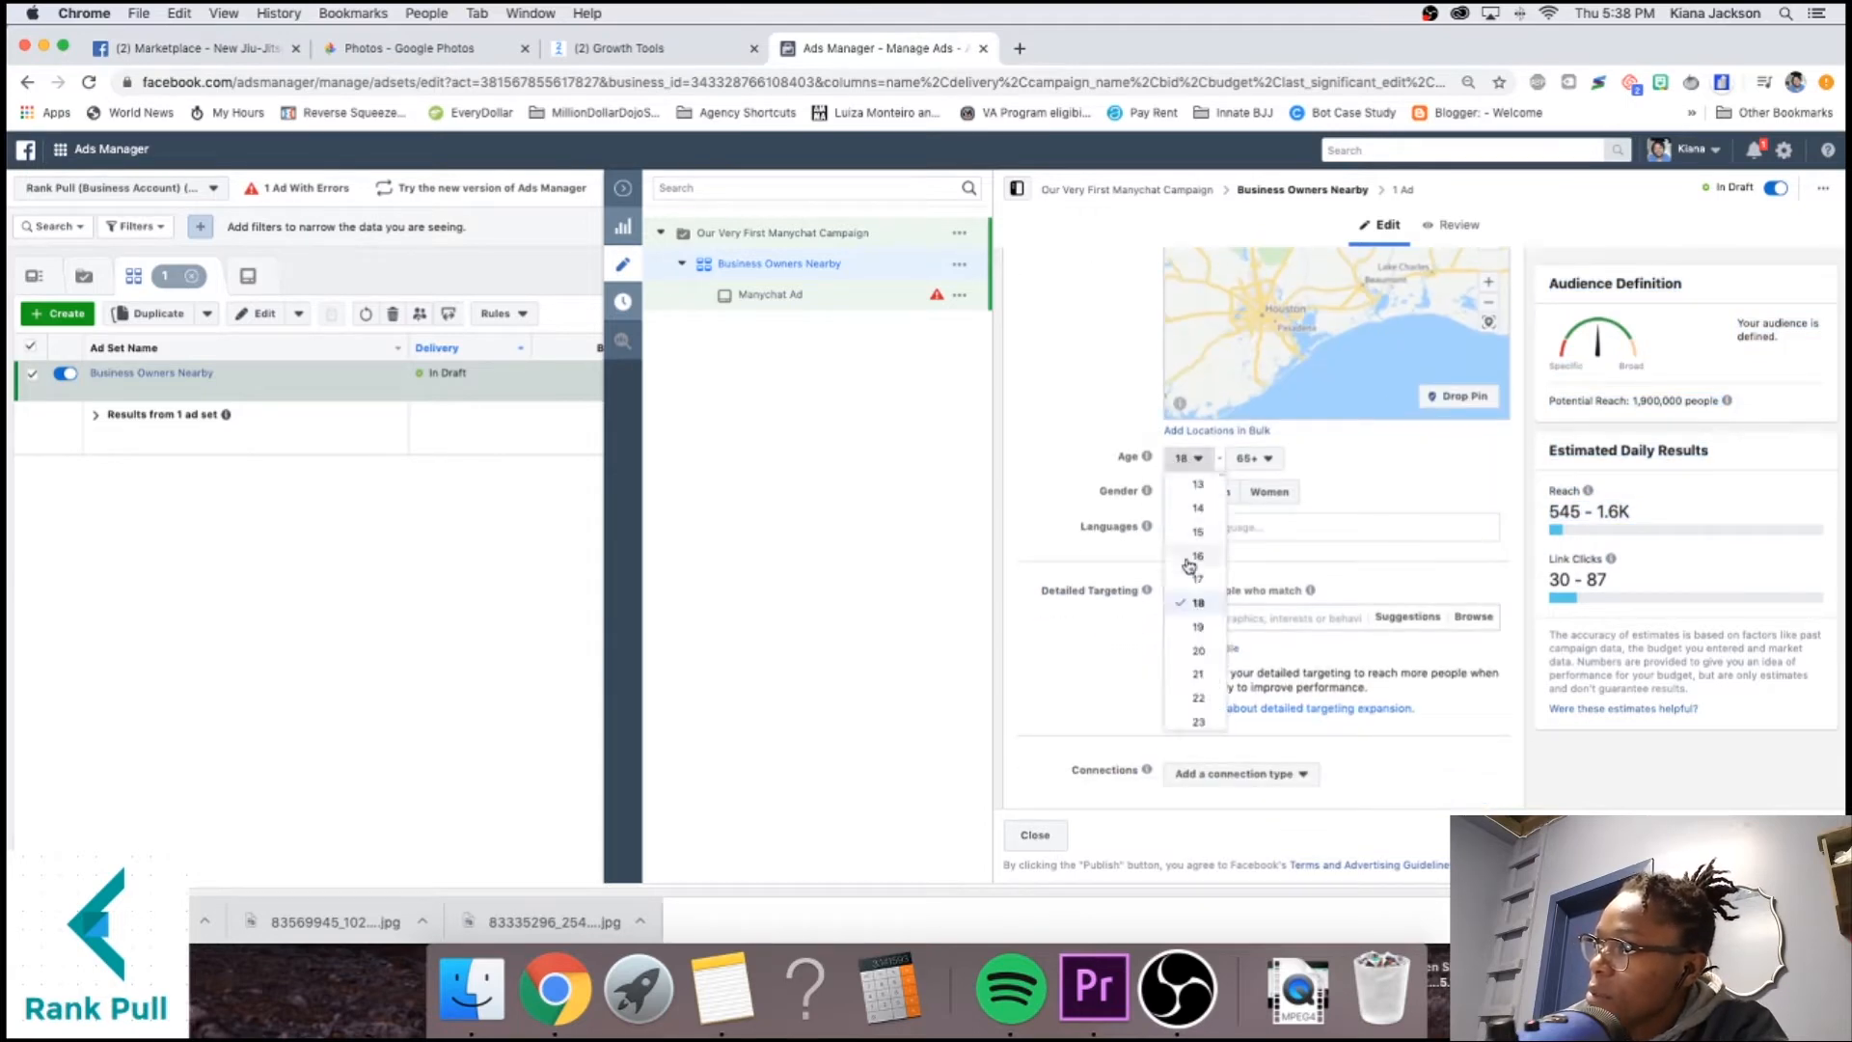
pyautogui.click(1184, 666)
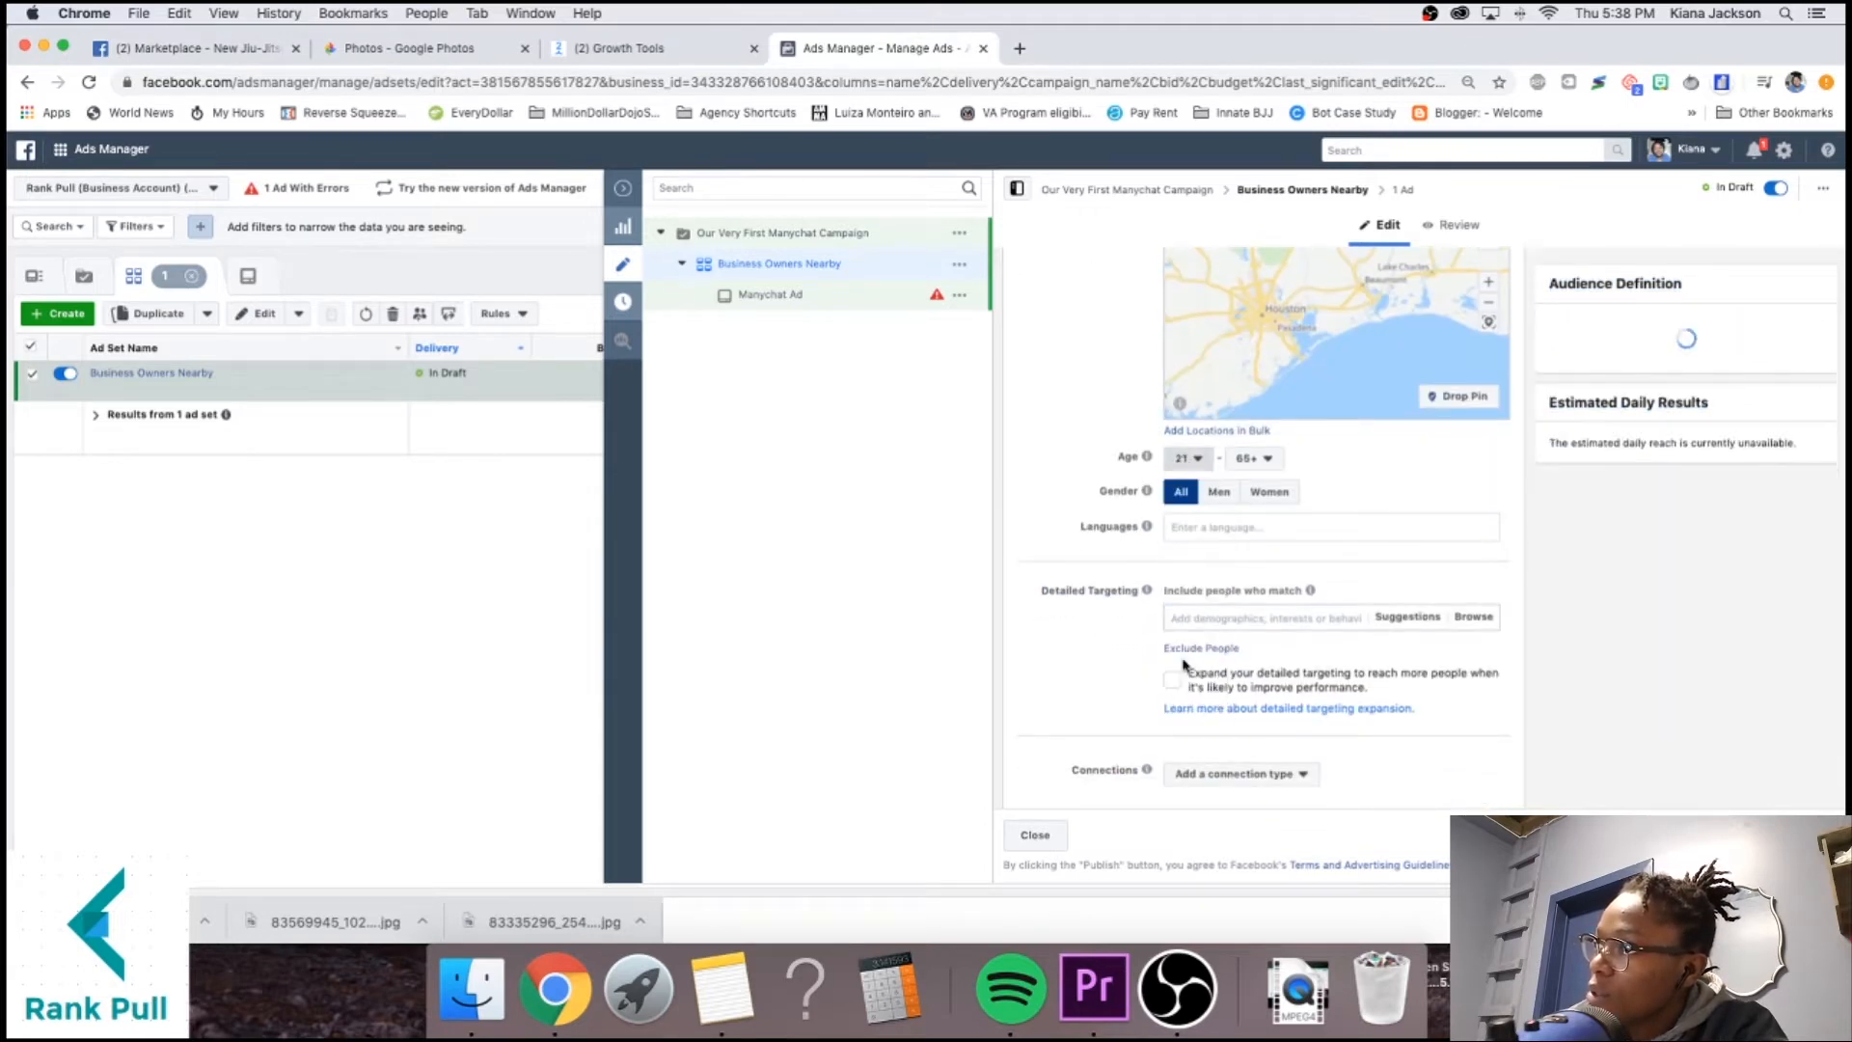
pyautogui.click(1268, 461)
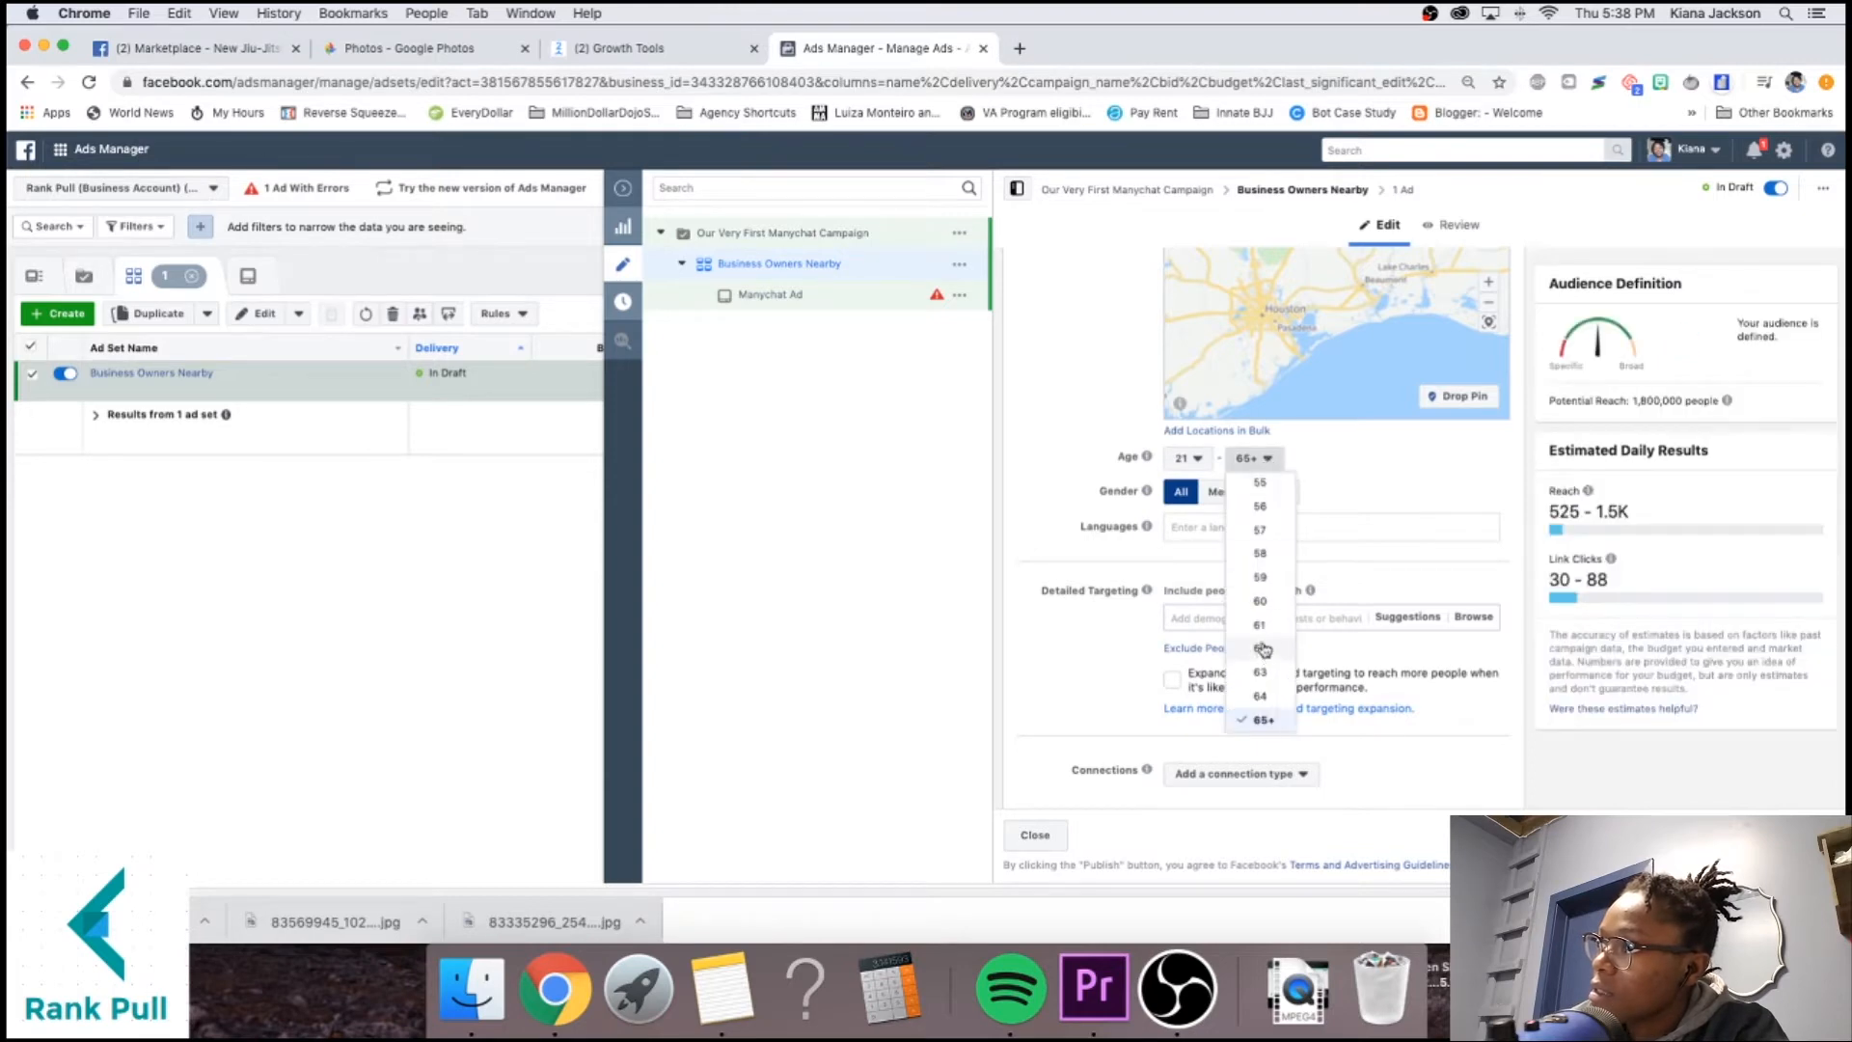
pyautogui.click(1259, 601)
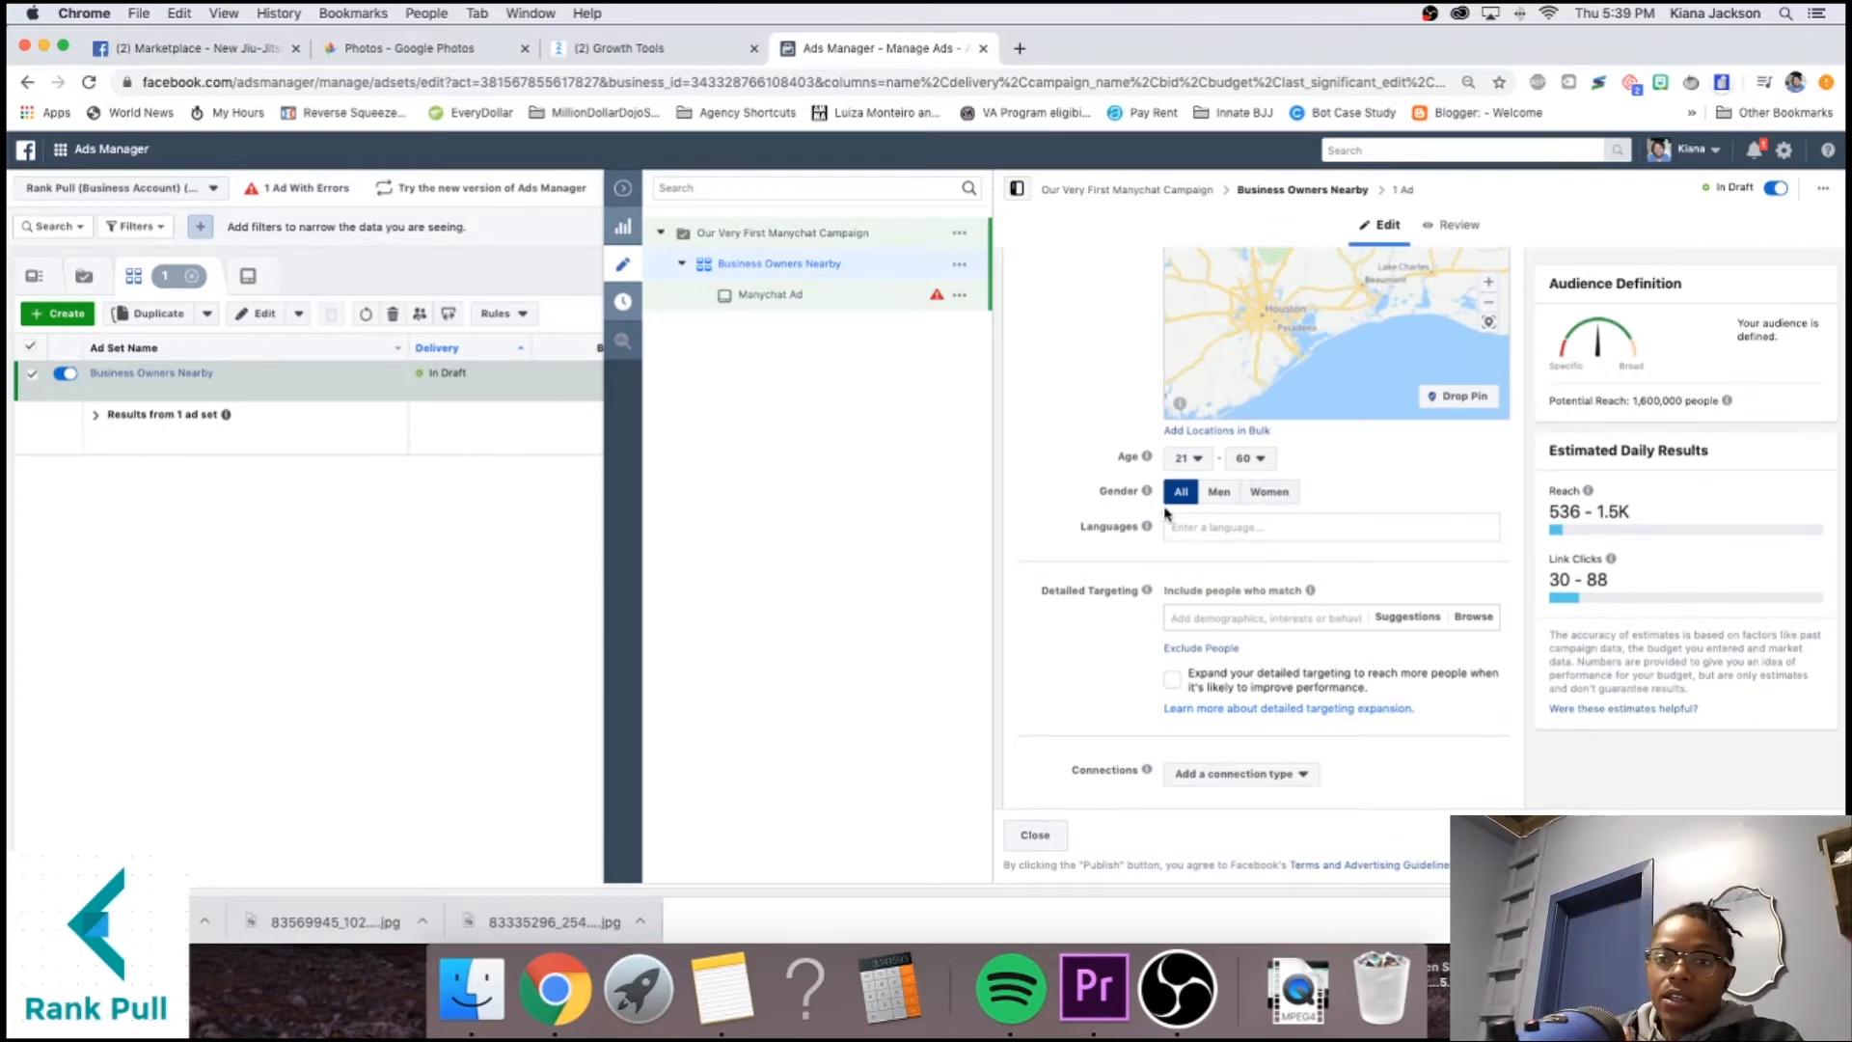
pyautogui.scroll(-3, 1149, 512)
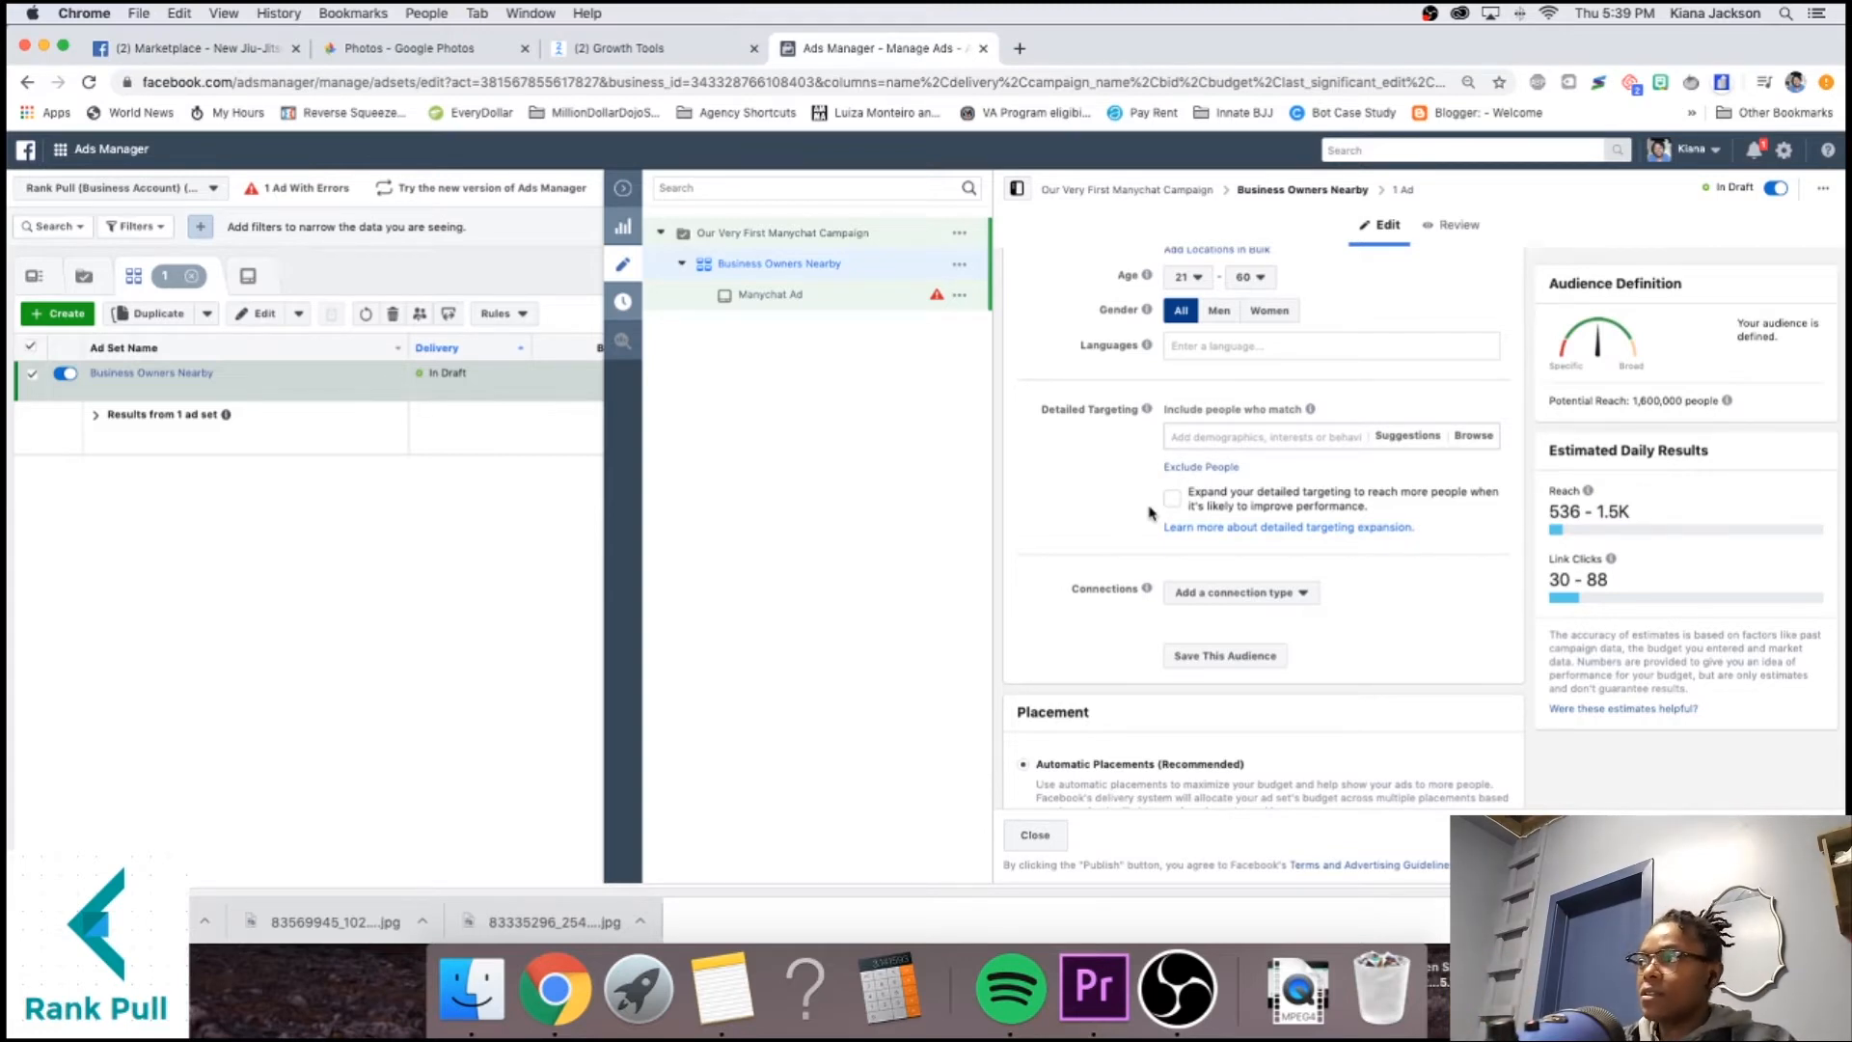
pyautogui.scroll(-1, 1148, 512)
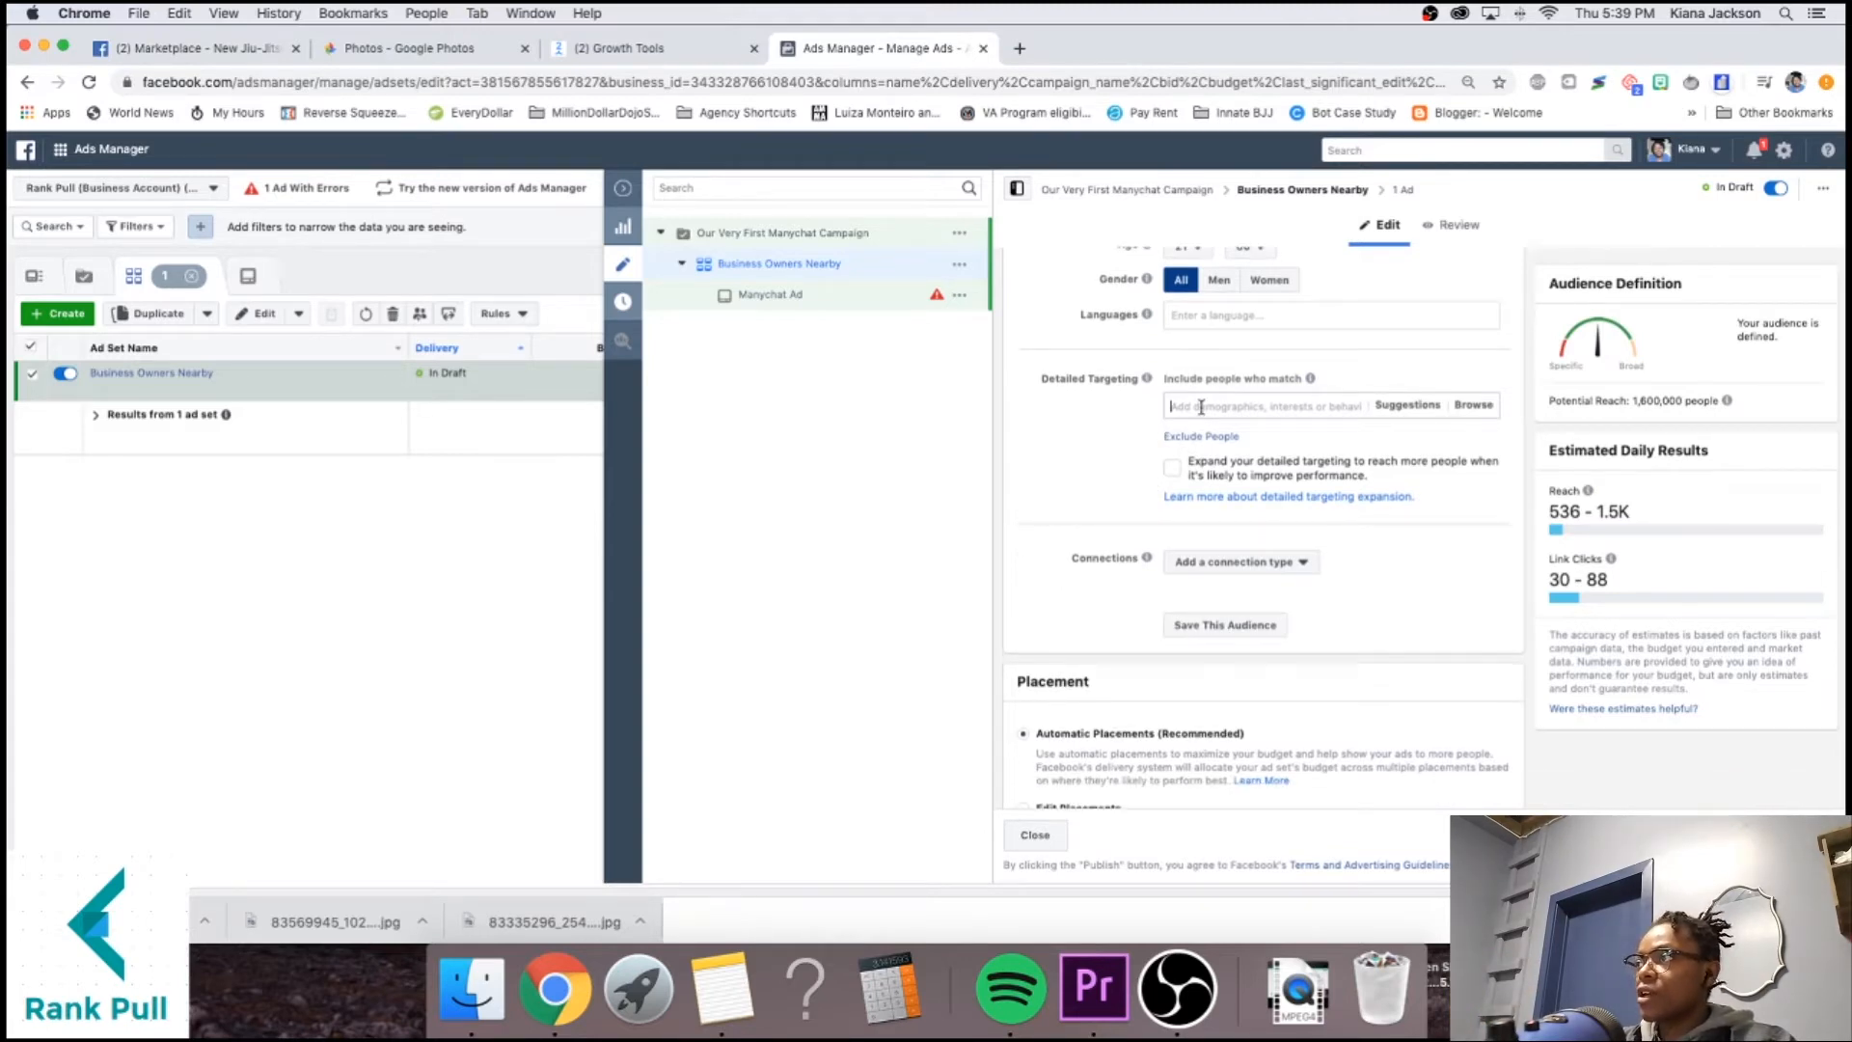
# Search 'business' in Detailed Targeting and add Business Owners (Employers) and Business Owner (Job Titles).
pyautogui.write('business owners')
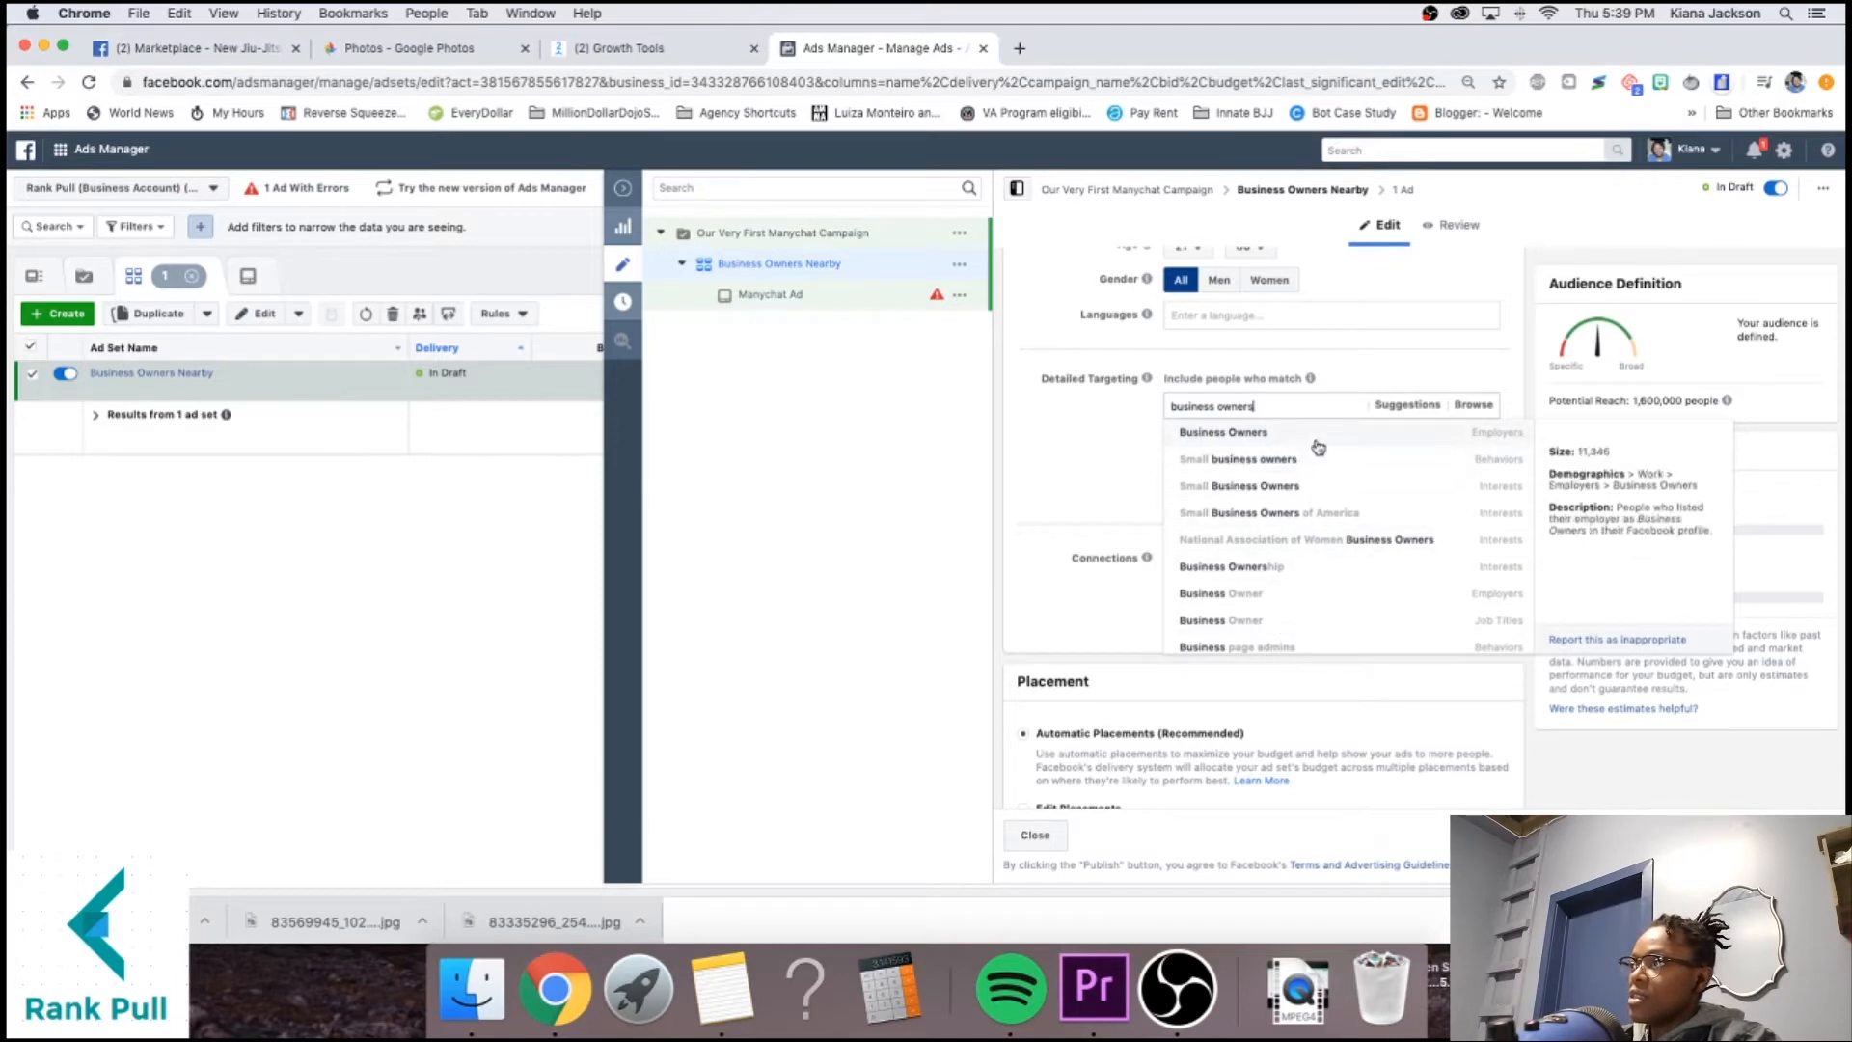
pyautogui.click(1499, 439)
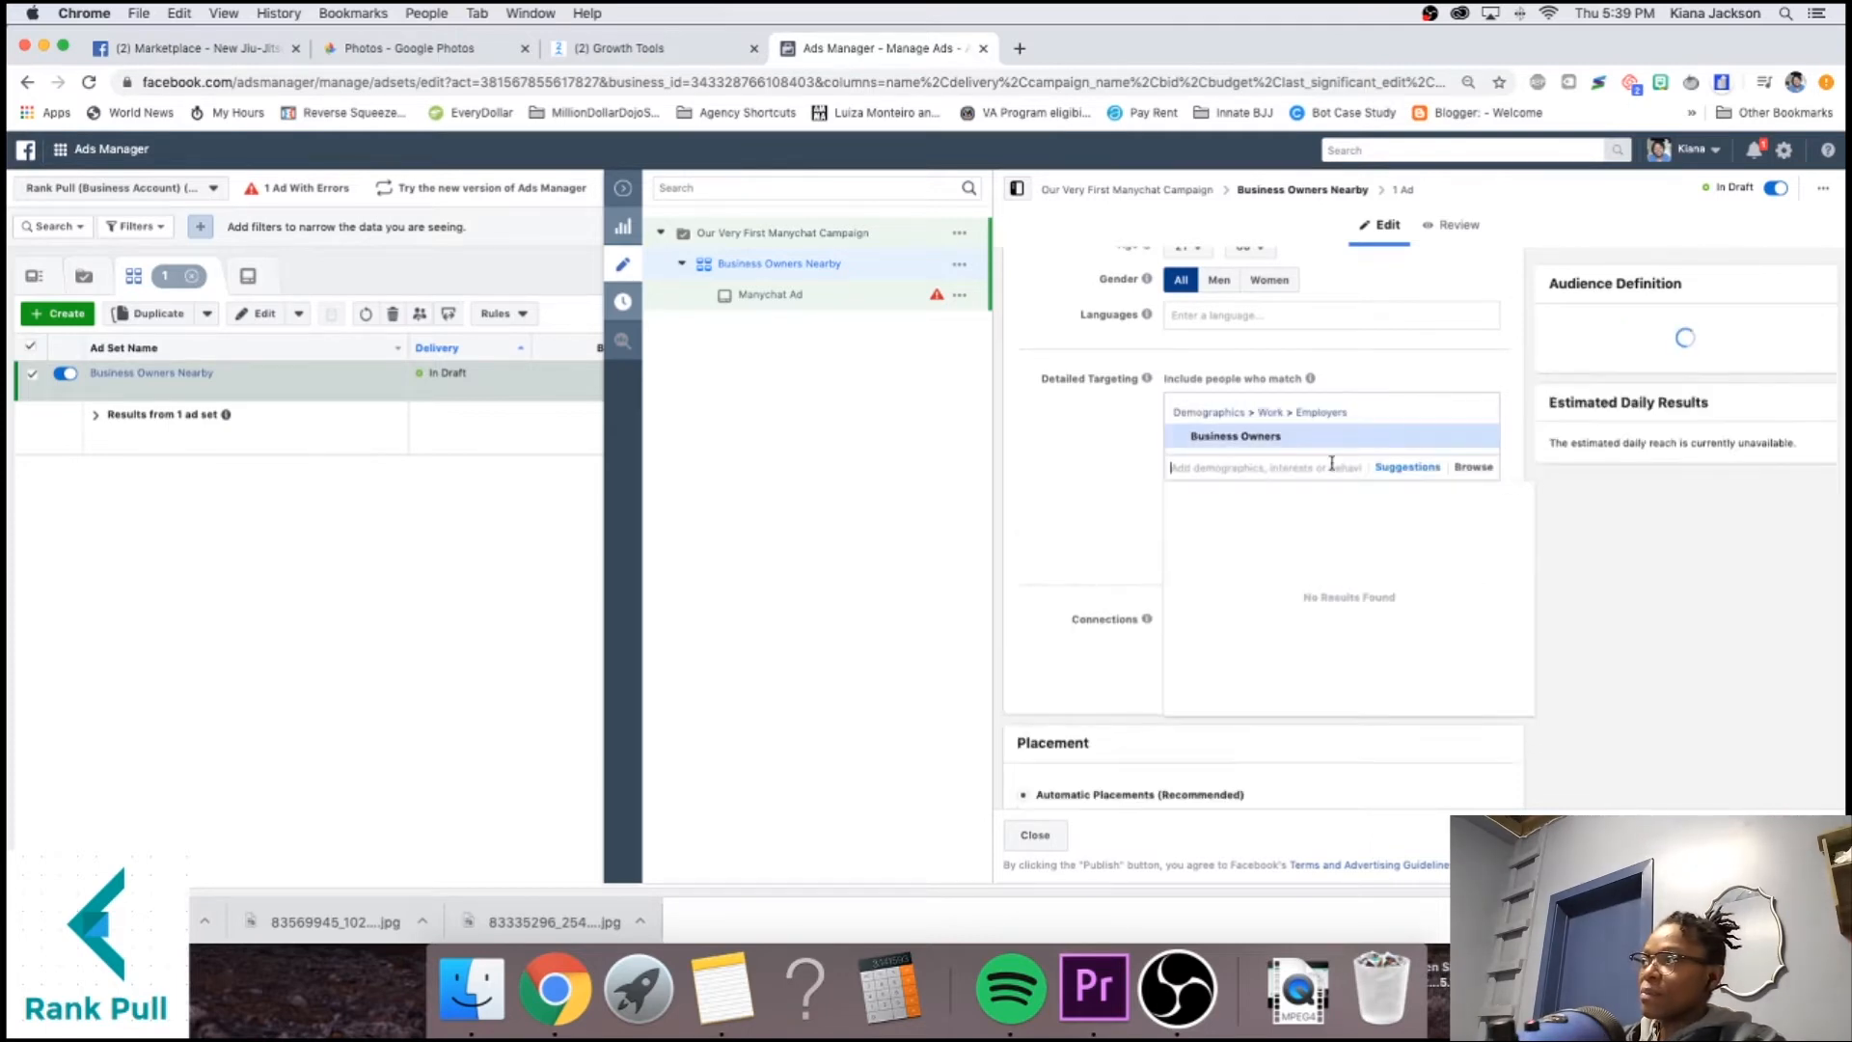
pyautogui.write('business owner')
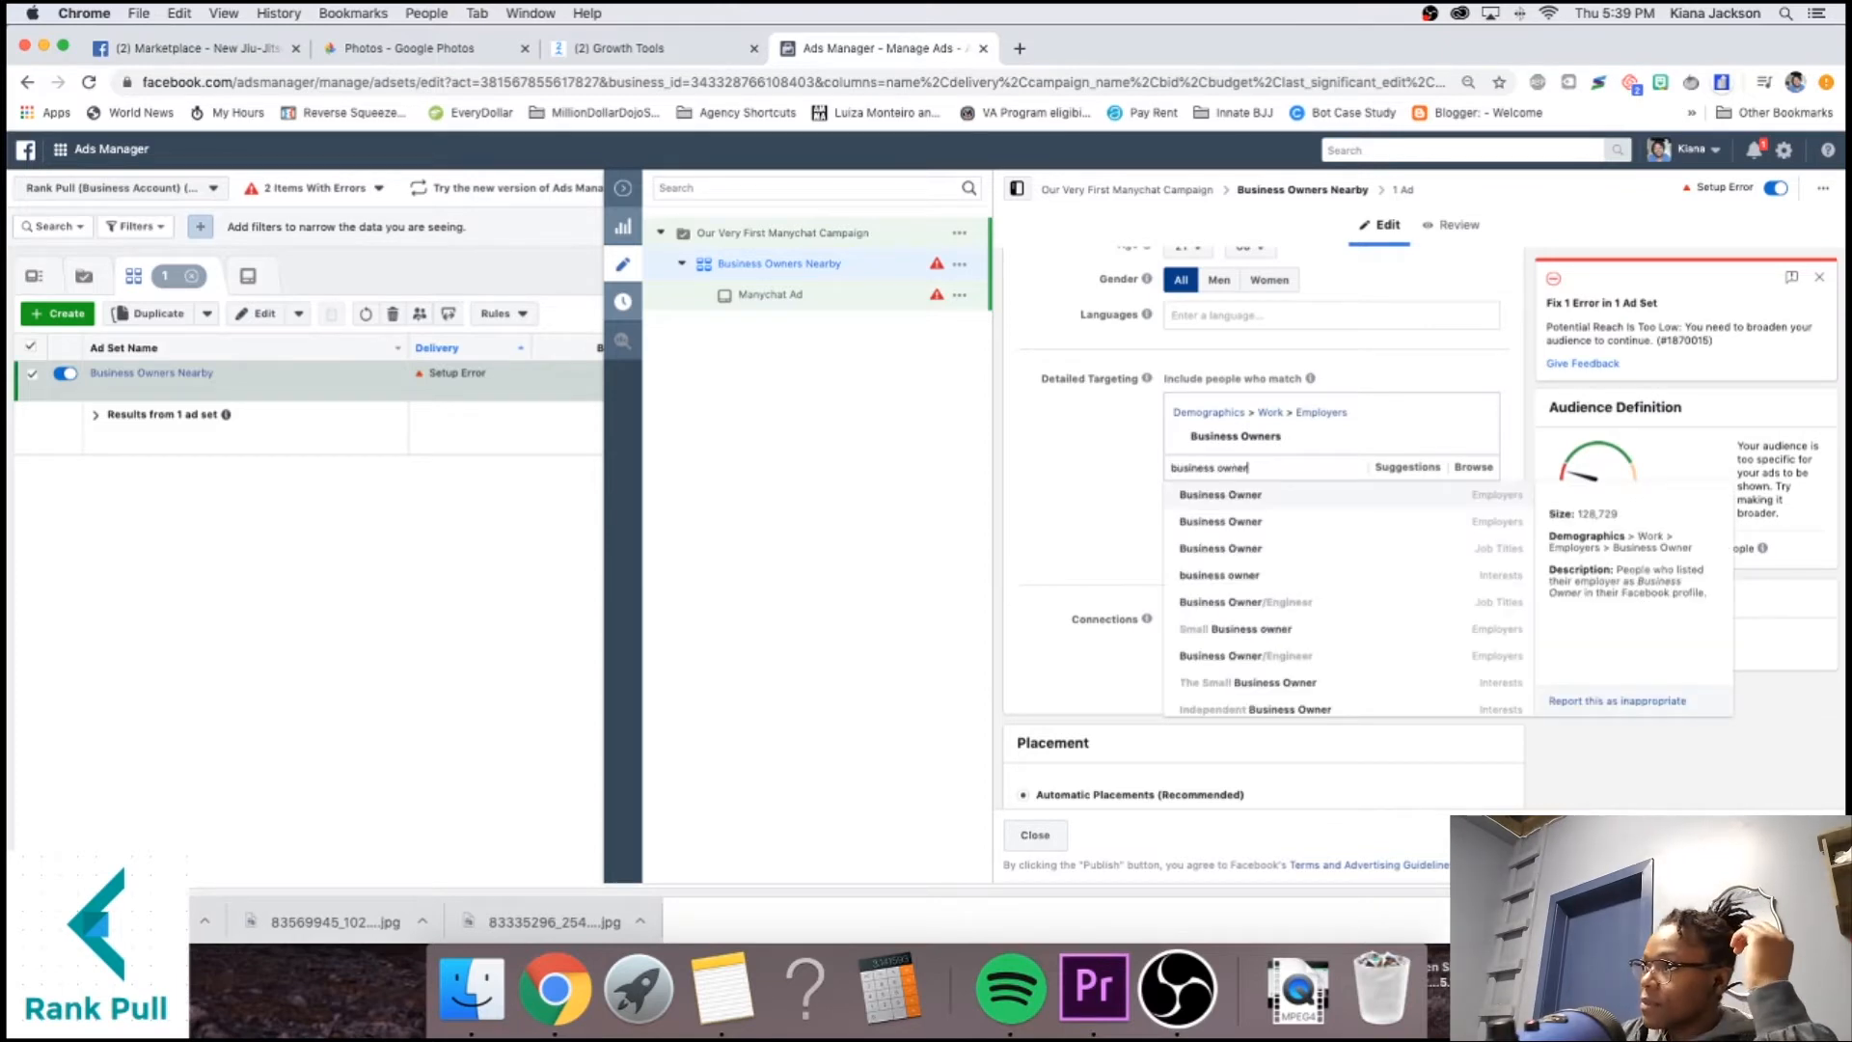
pyautogui.click(1376, 547)
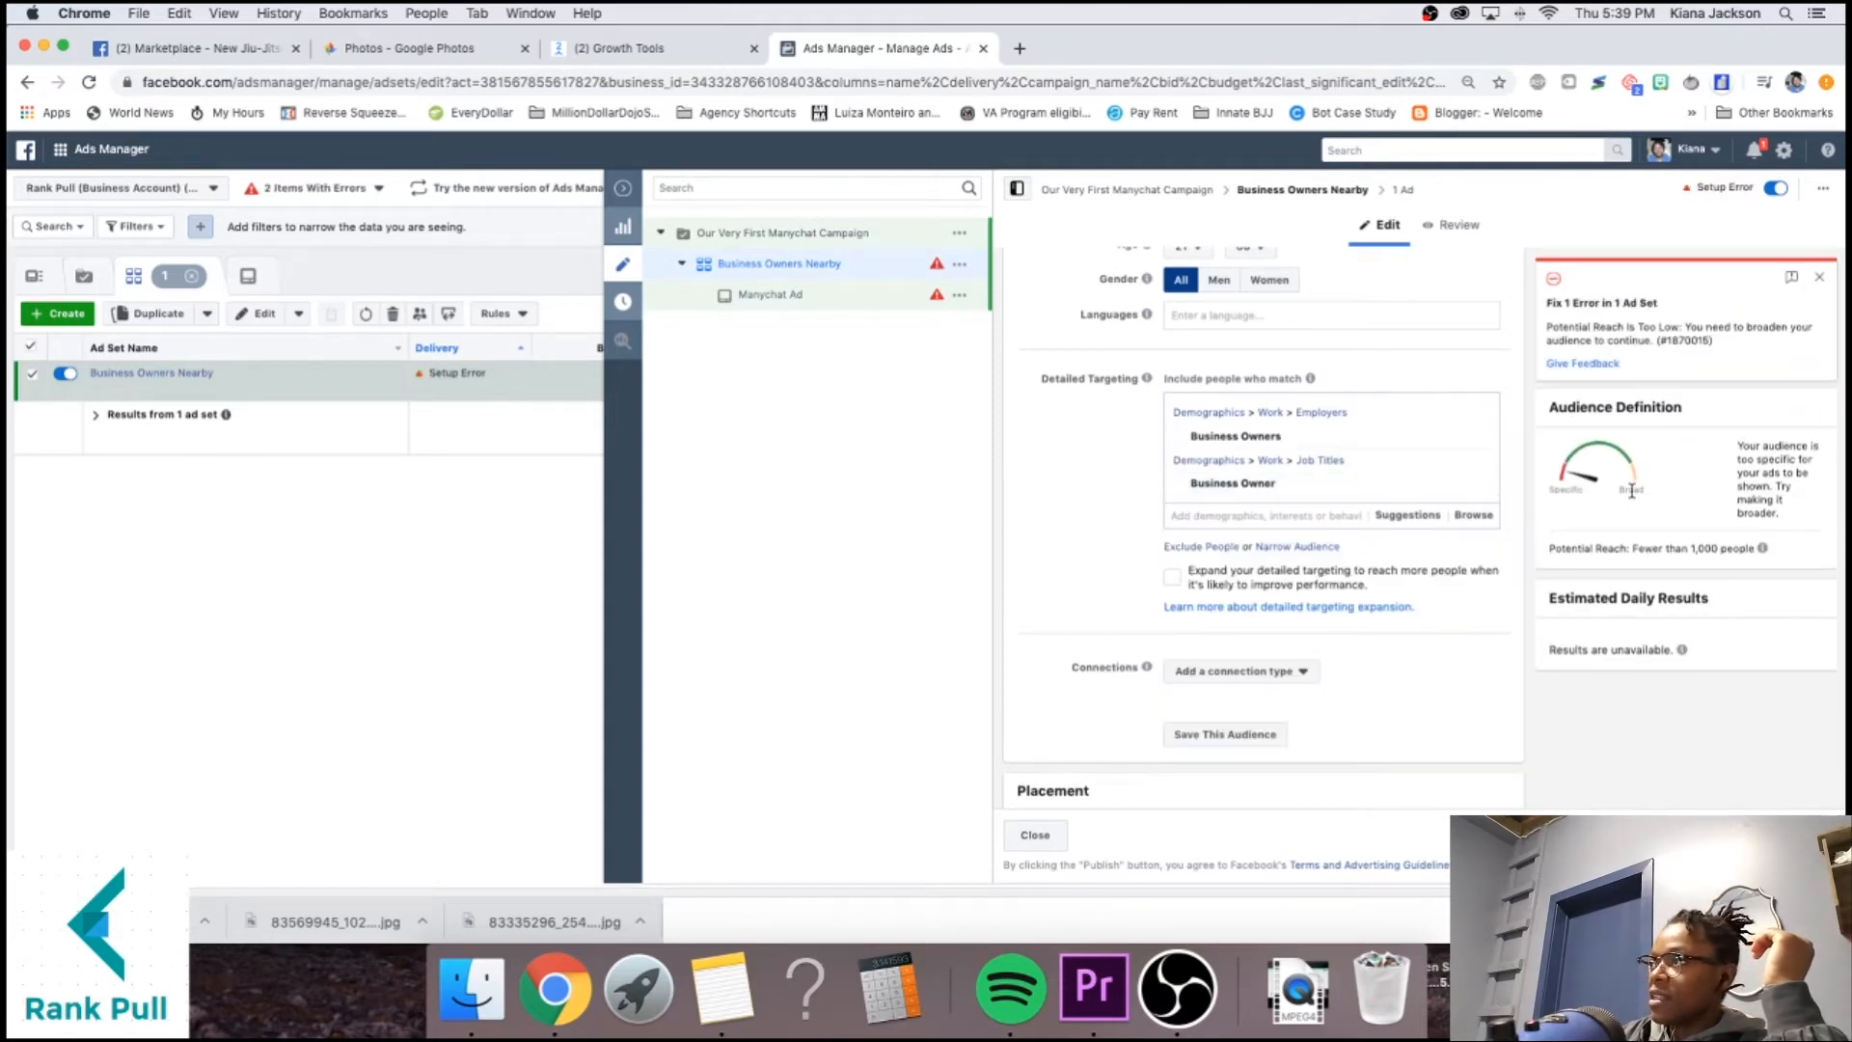
# Widen the San Antonio location radius to 25 miles.
pyautogui.scroll(1, 1609, 482)
pyautogui.scroll(5, 1278, 489)
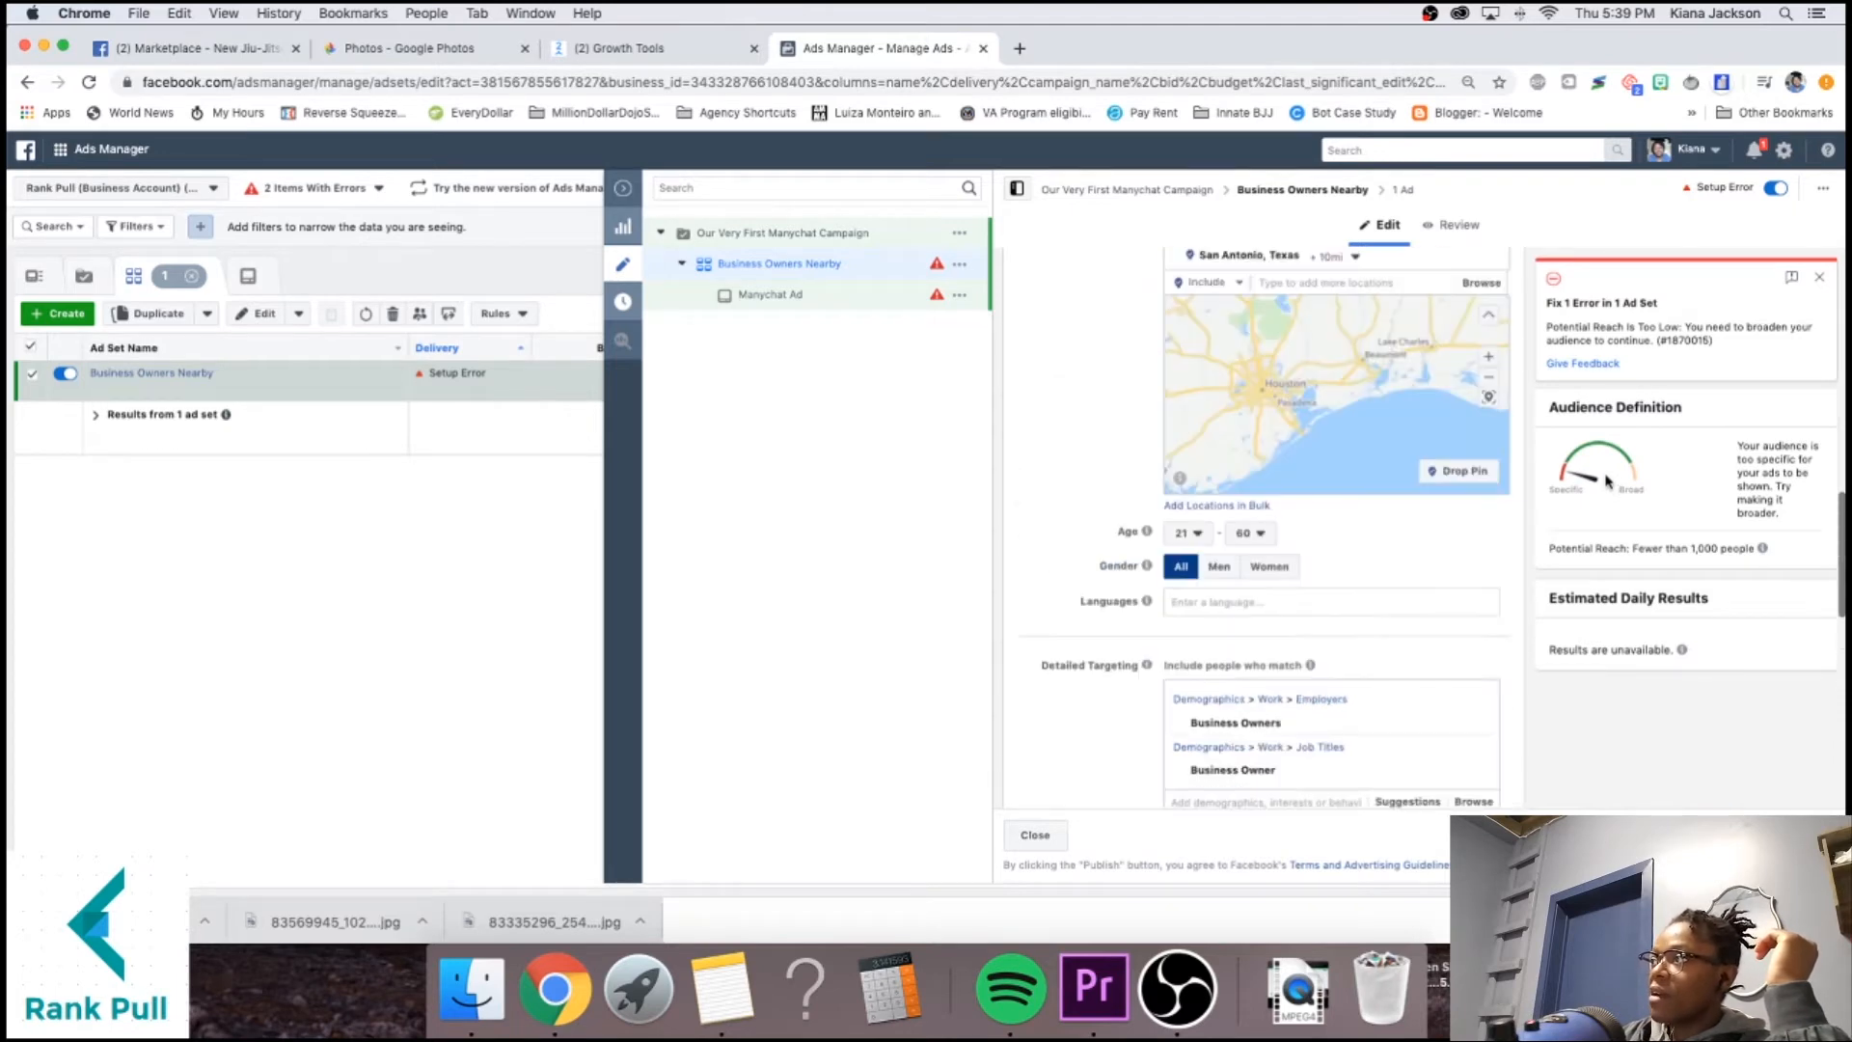
pyautogui.moveTo(1294, 452); pyautogui.dragTo(1363, 466)
pyautogui.moveTo(1215, 356); pyautogui.dragTo(1327, 445)
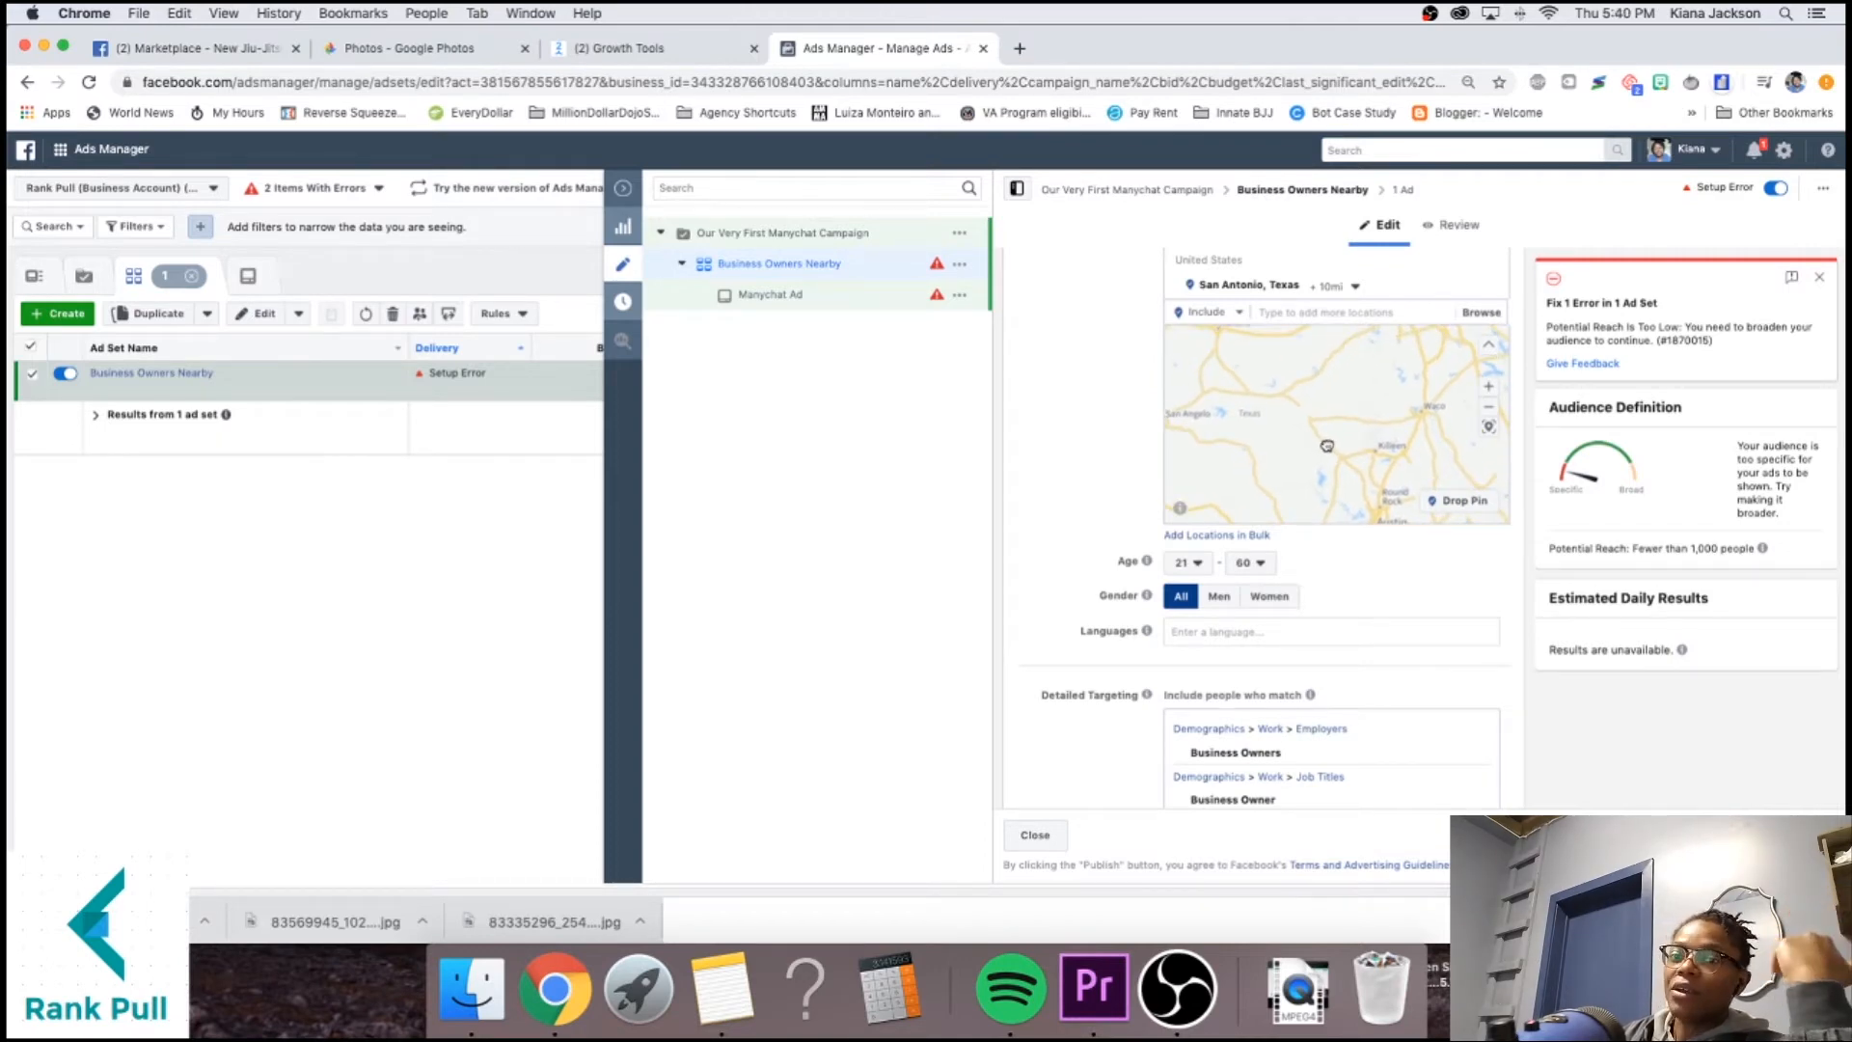
pyautogui.click(1341, 286)
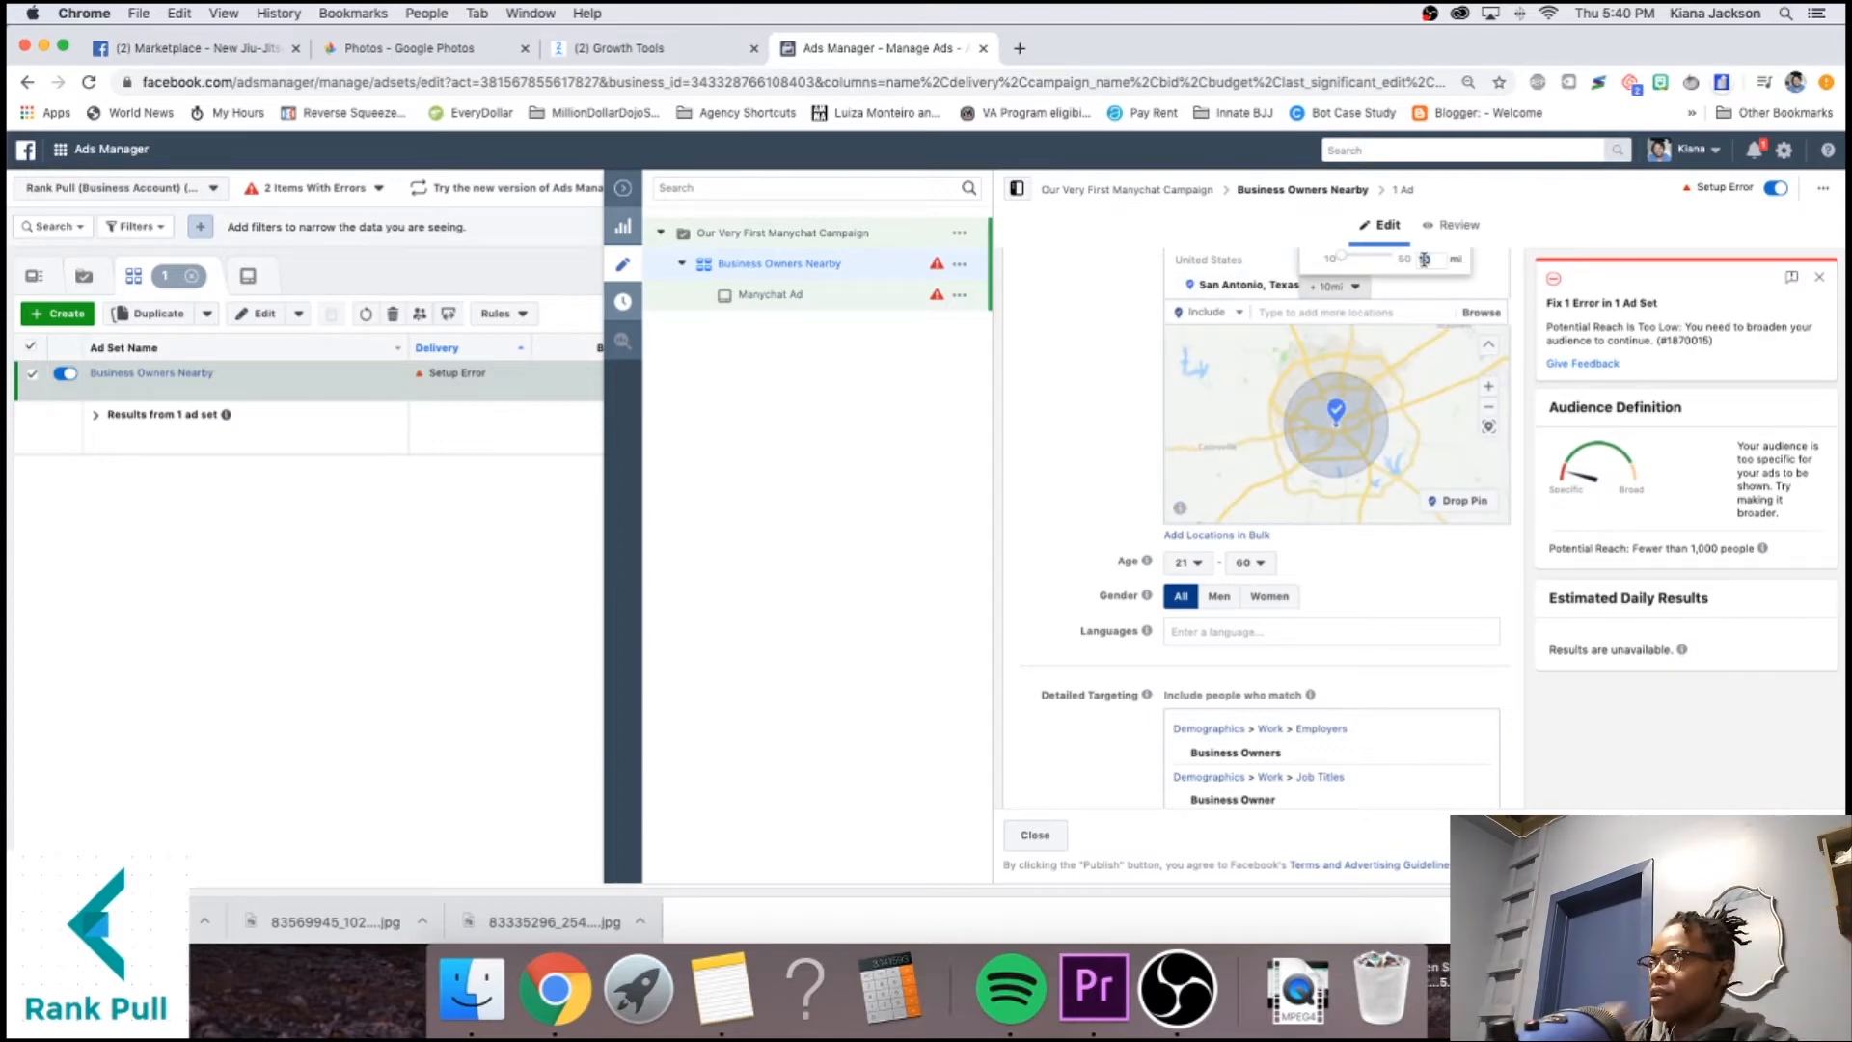
pyautogui.write('25')
pyautogui.press('Return')
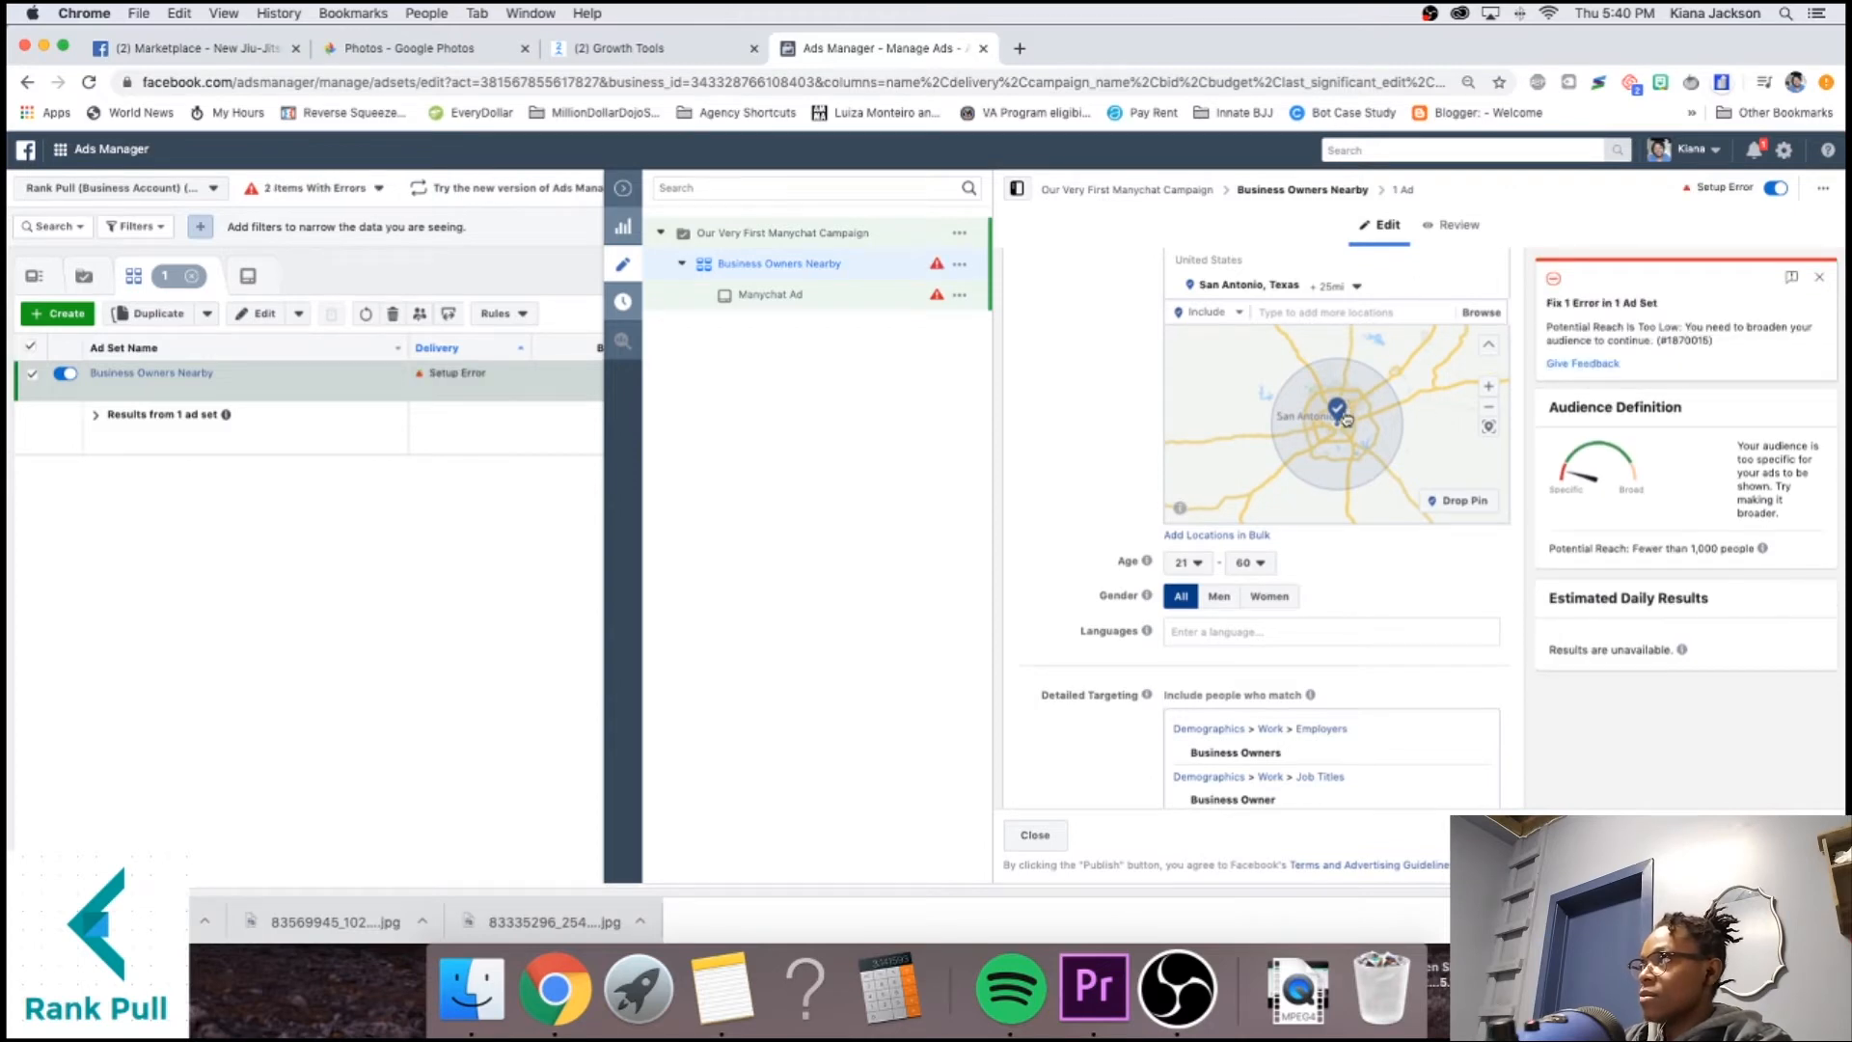
# Raise the daily budget to $10.
pyautogui.scroll(2, 1119, 407)
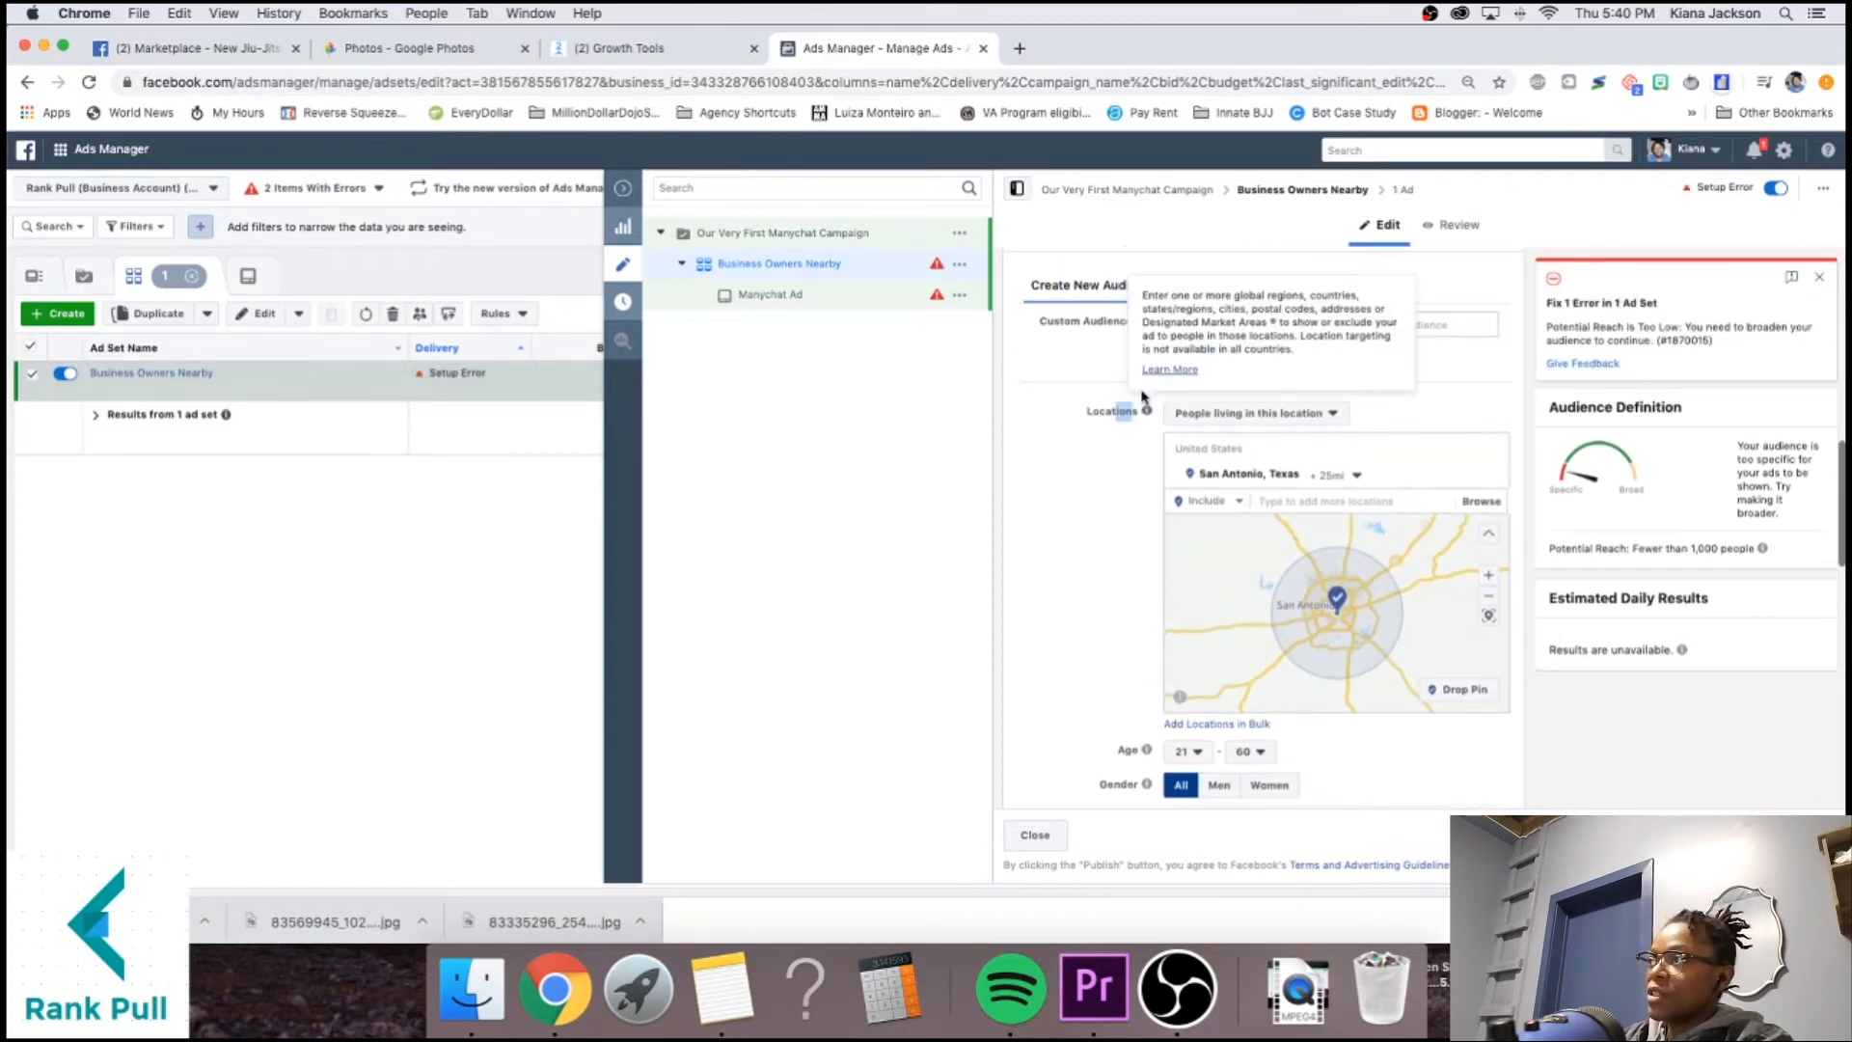
pyautogui.scroll(8, 1177, 424)
pyautogui.tripleClick(1363, 721)
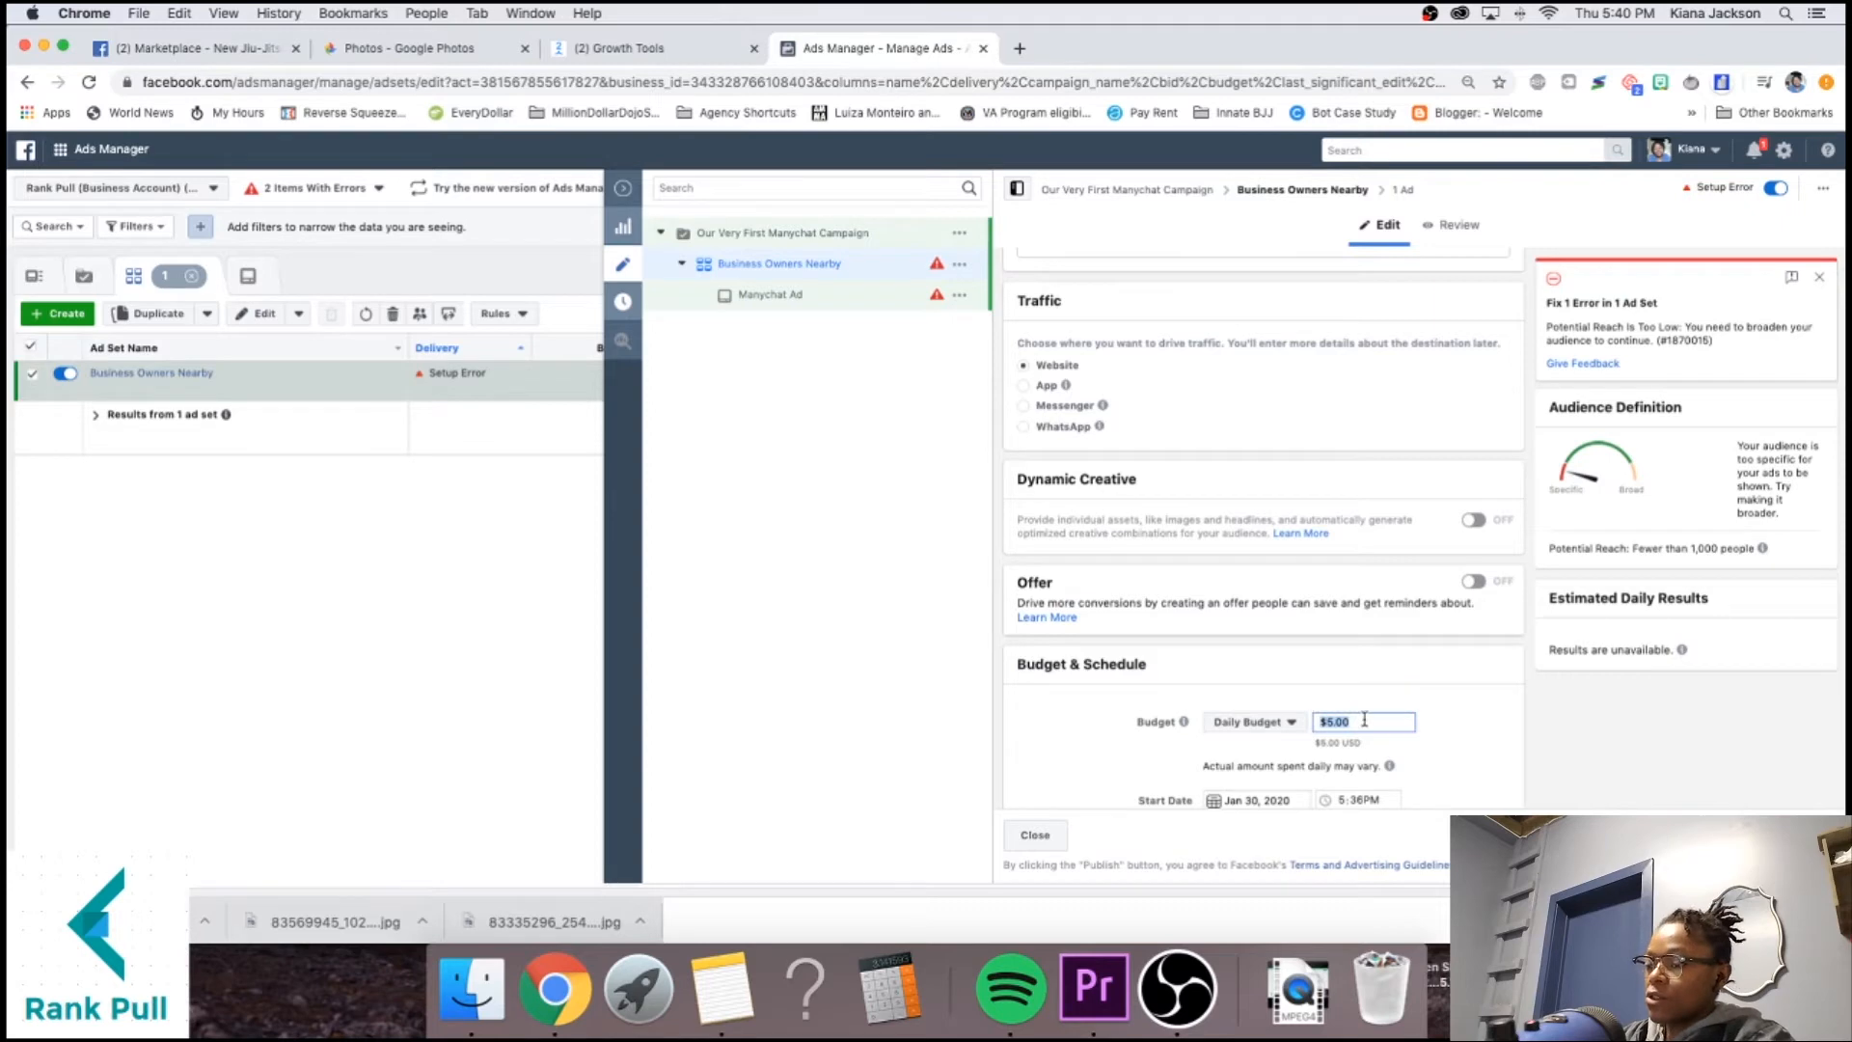
pyautogui.write('10')
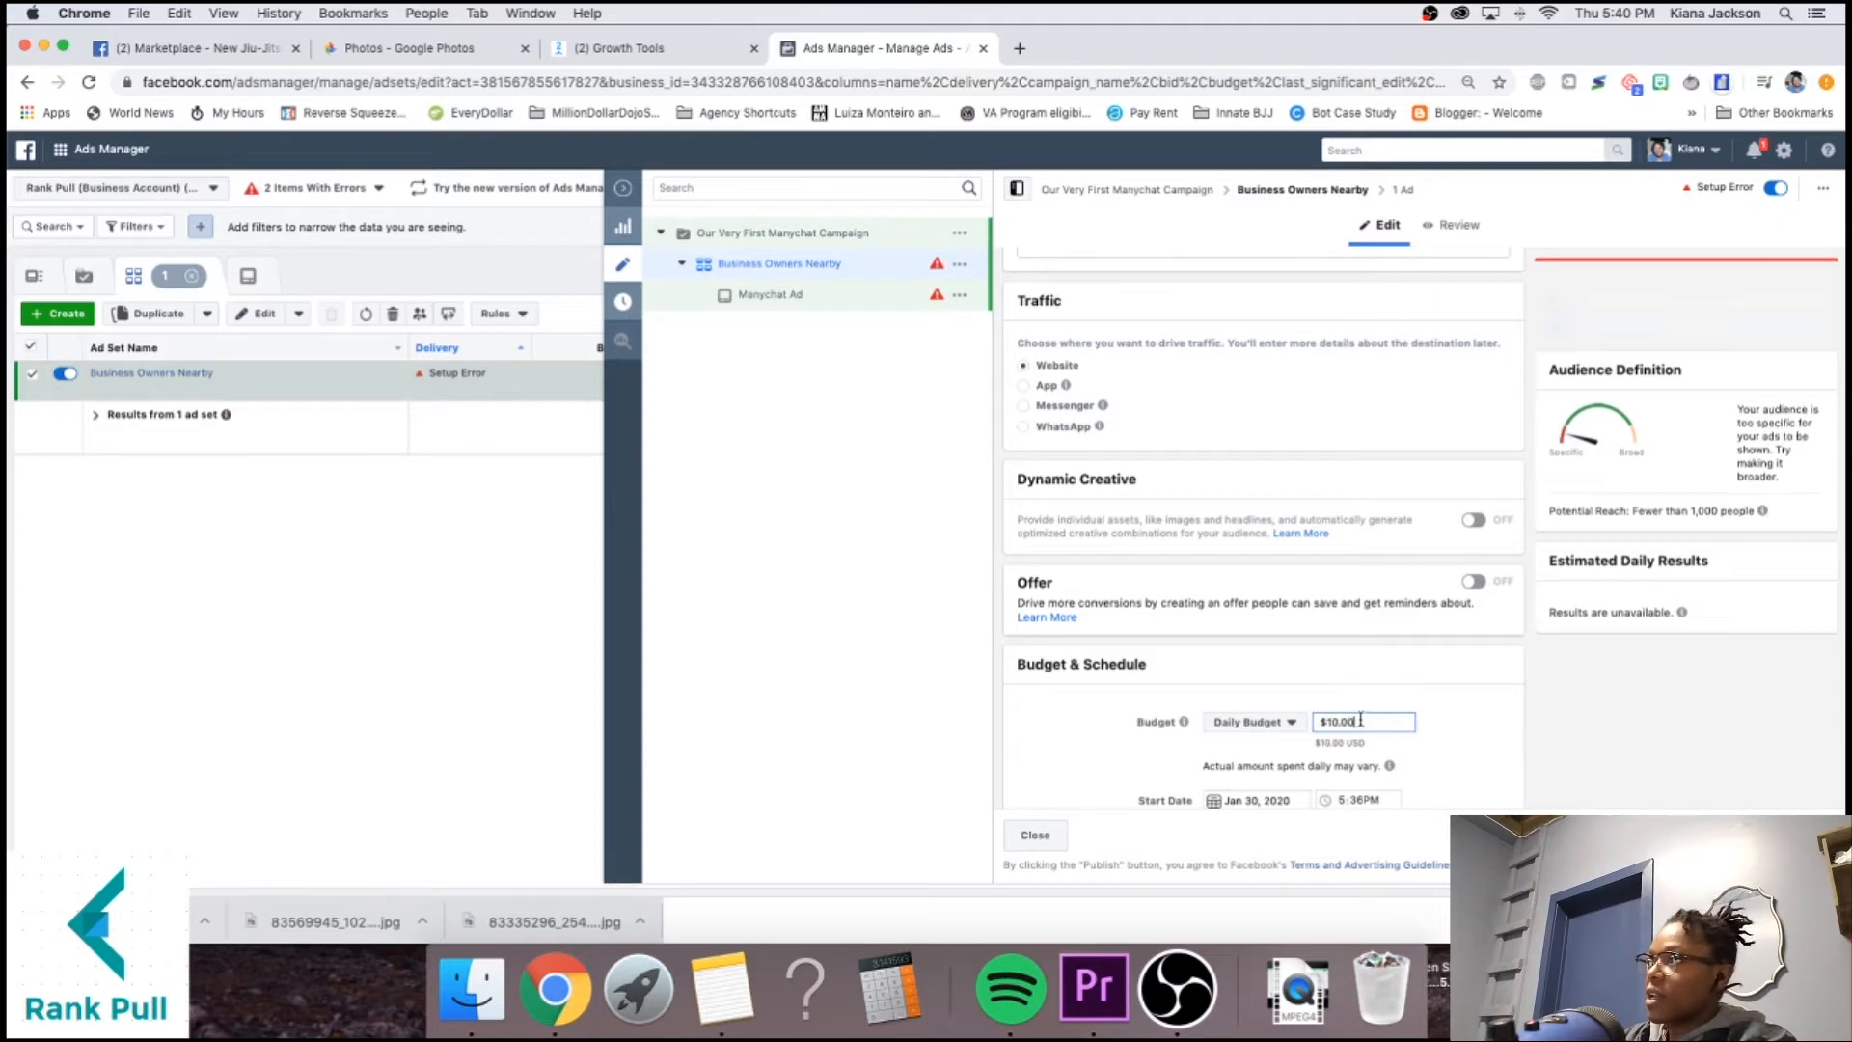
pyautogui.scroll(-10, 1295, 659)
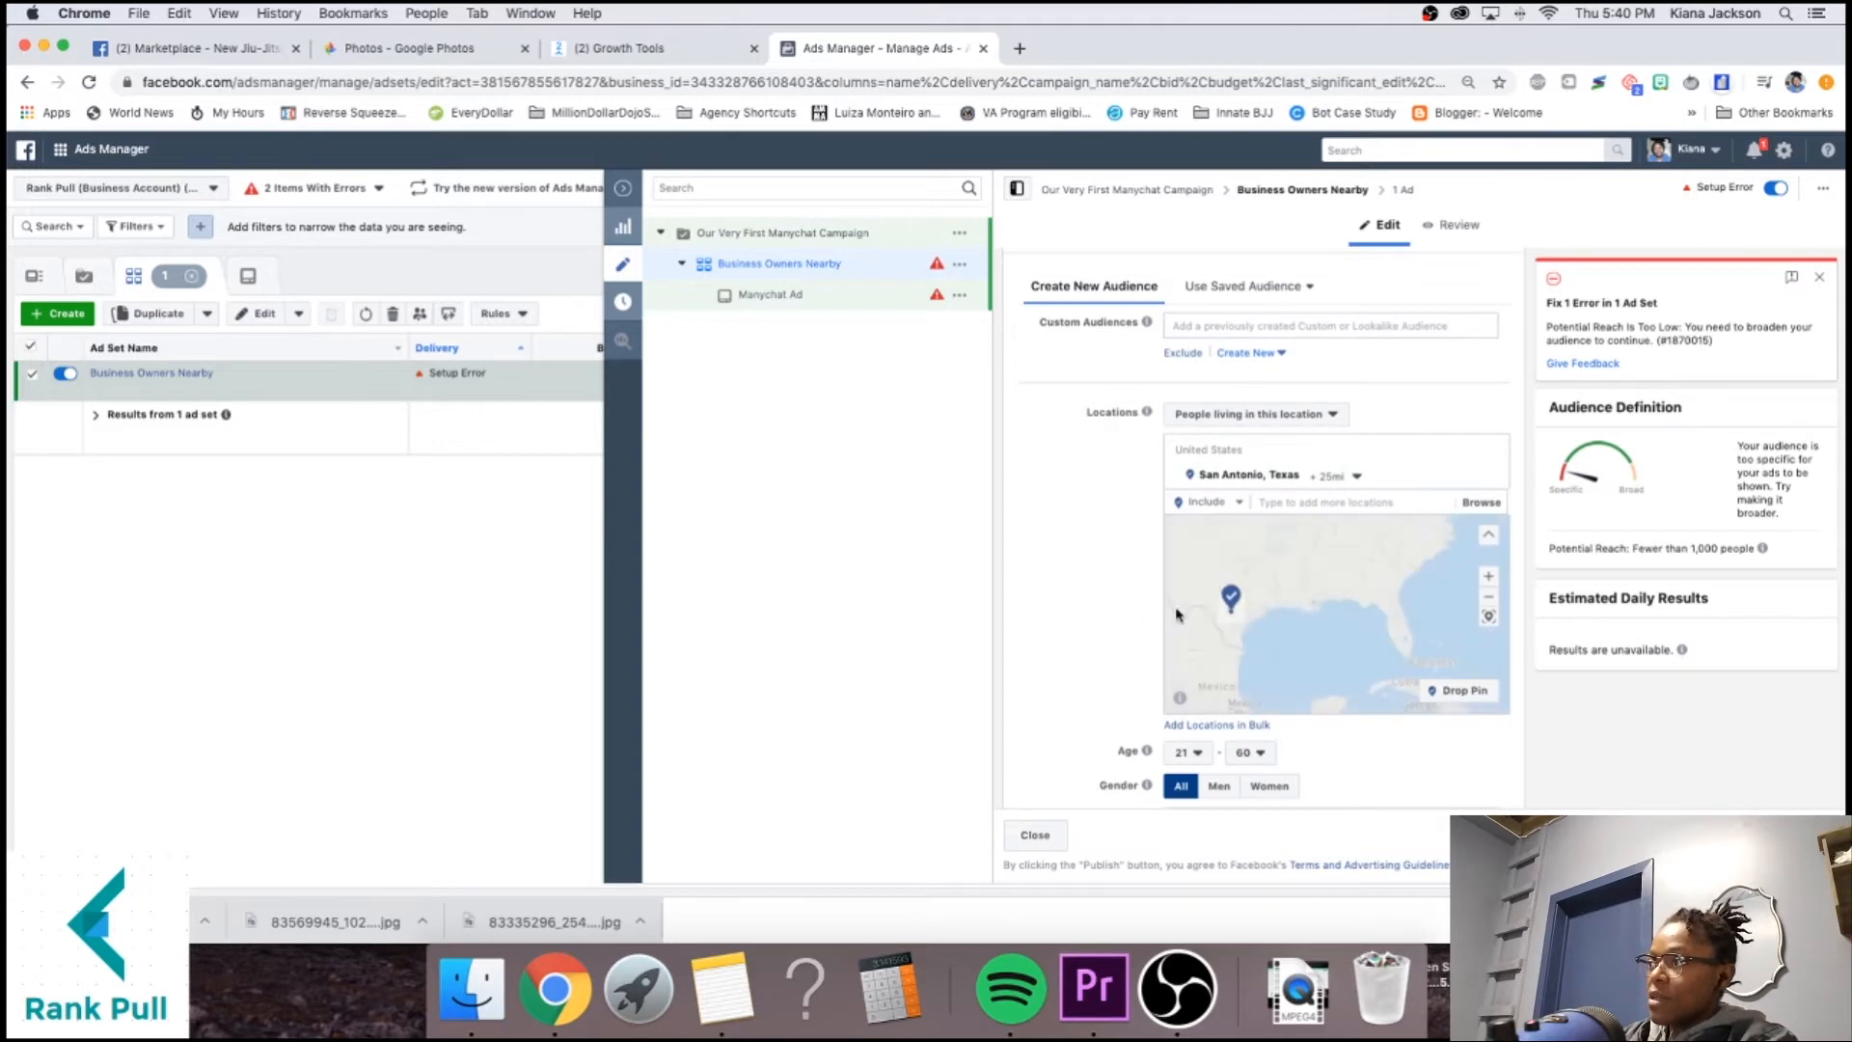
pyautogui.scroll(-8, 1071, 607)
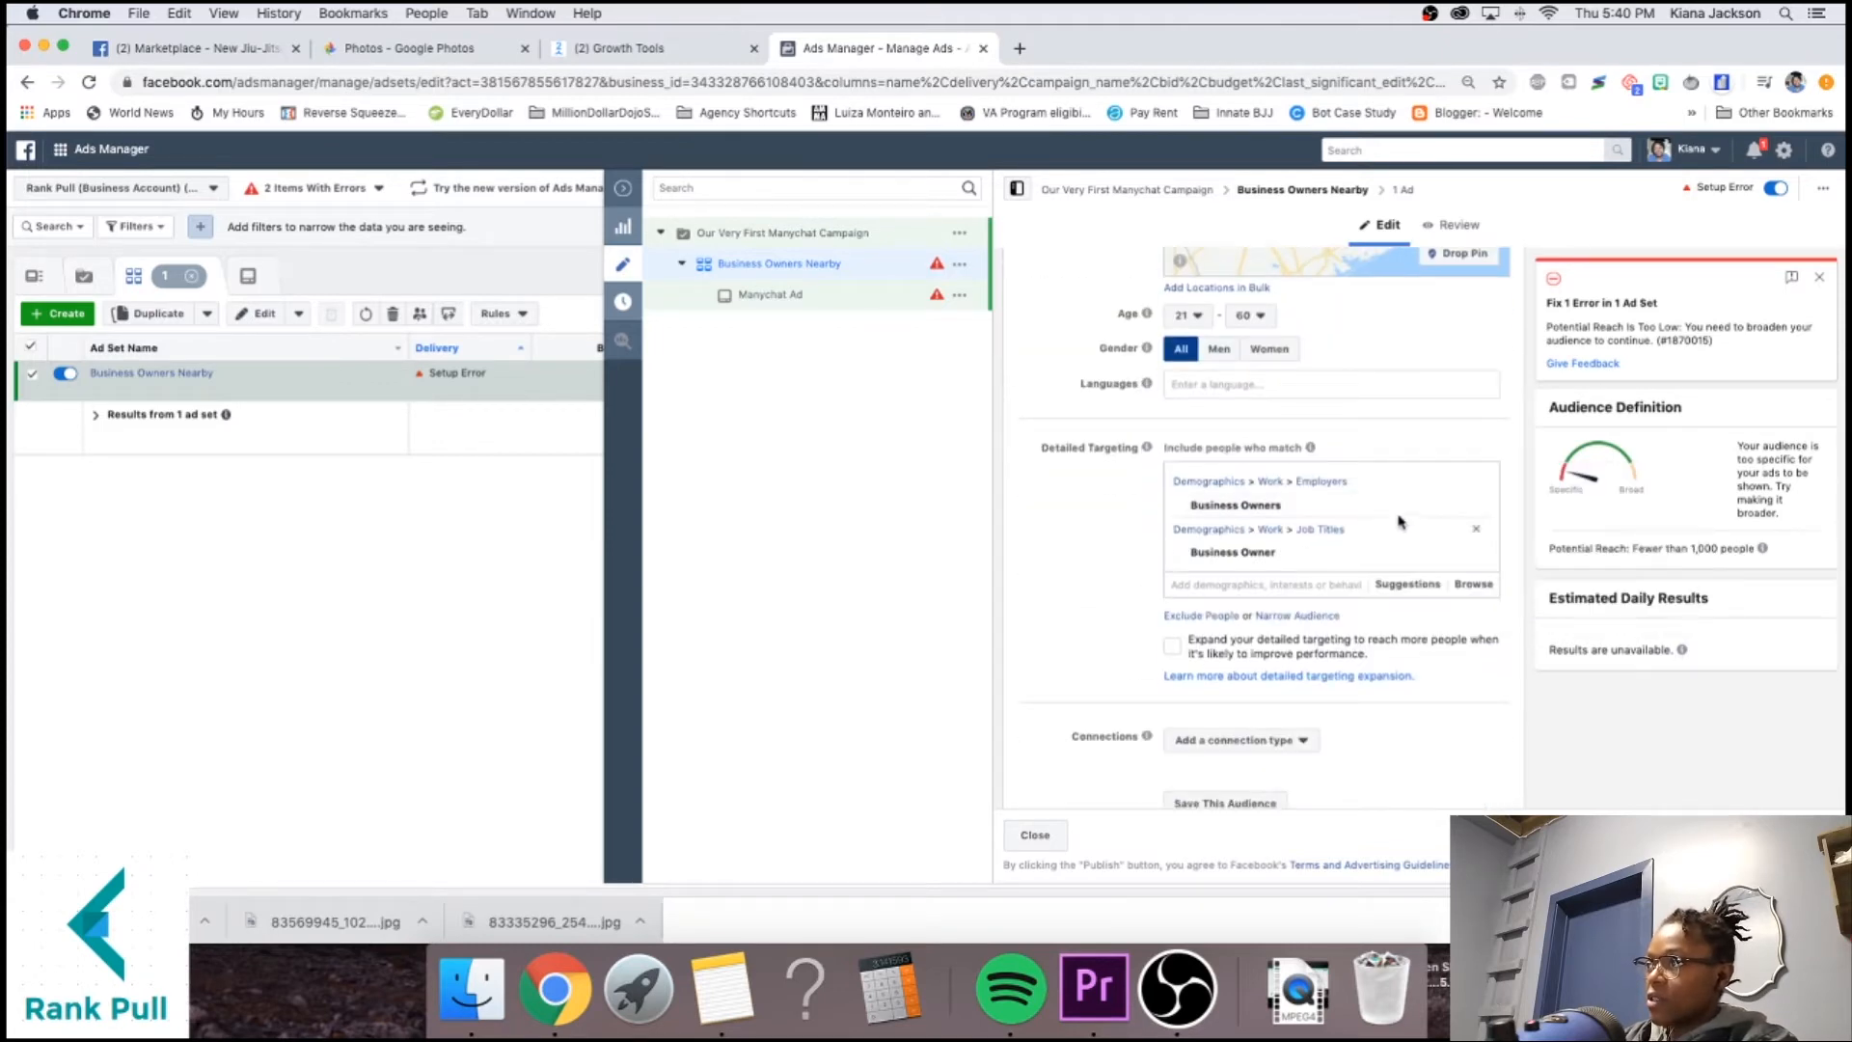
# Remove the Business Owner targets and add the Entrepreneurship interest instead.
pyautogui.click(1475, 482)
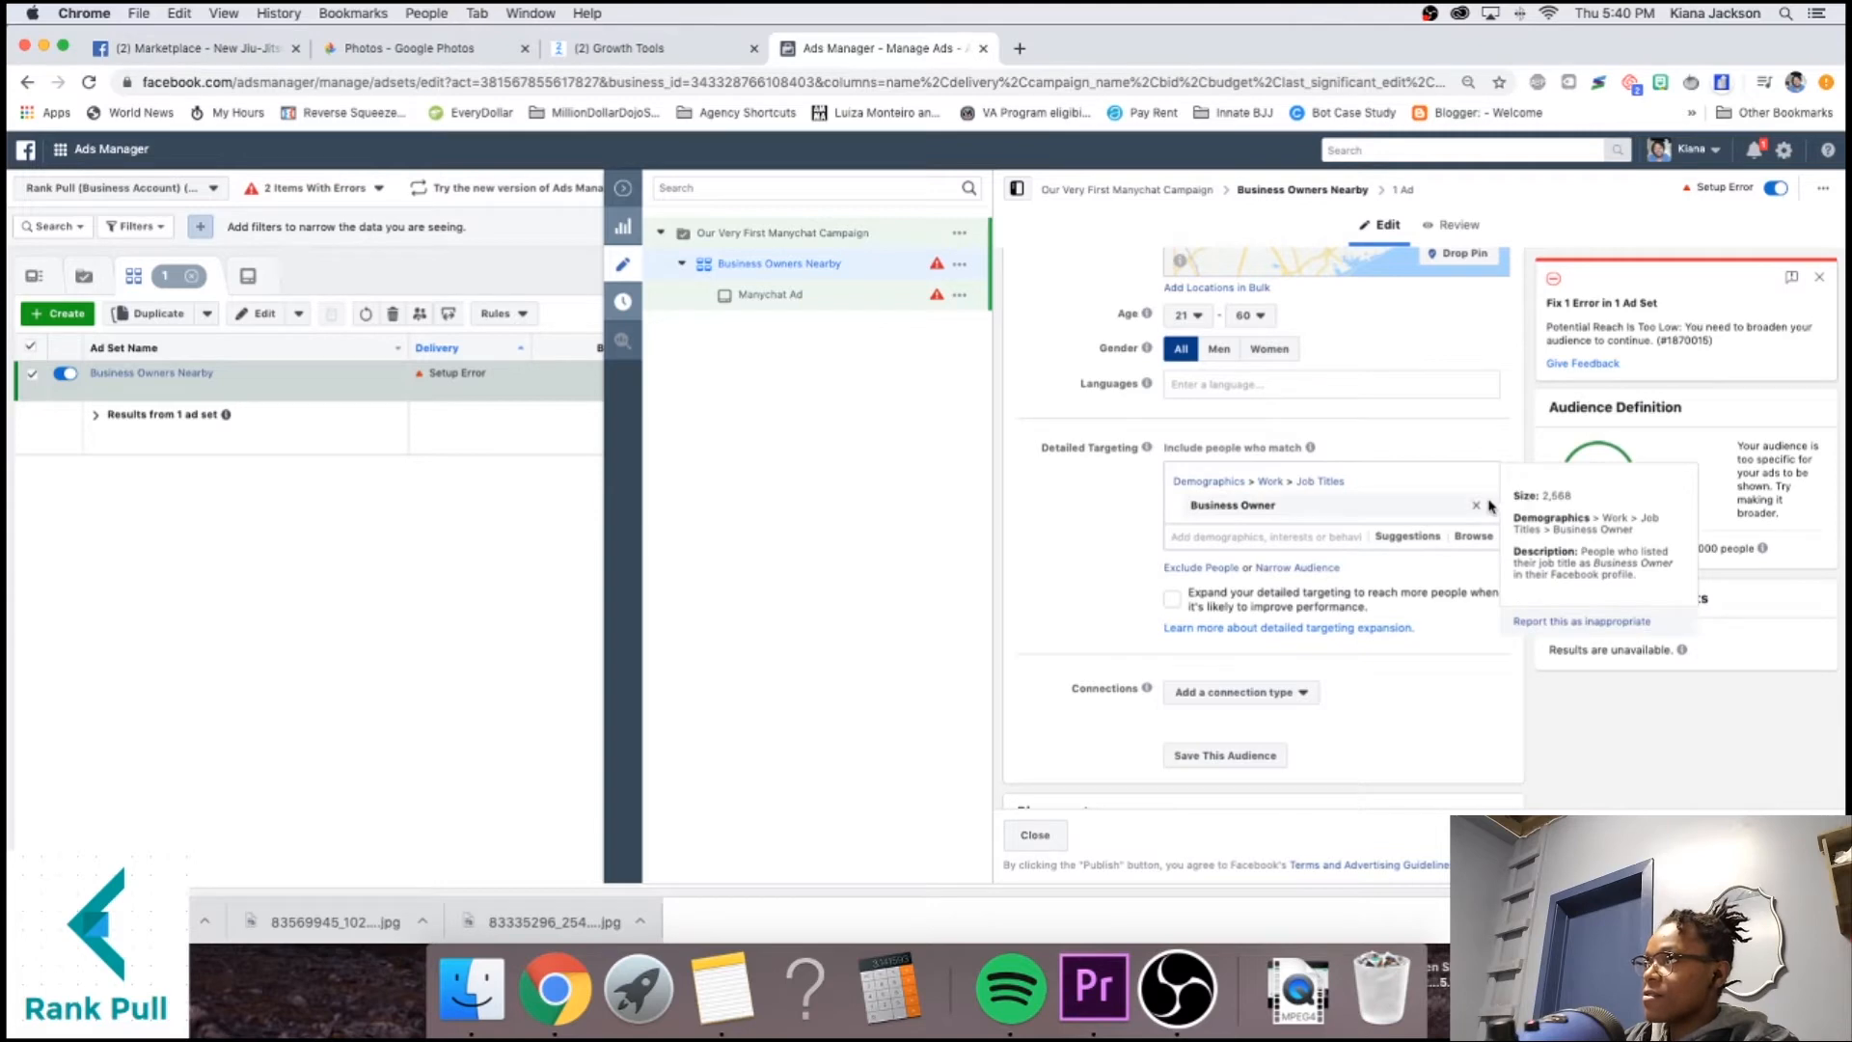
pyautogui.click(1482, 505)
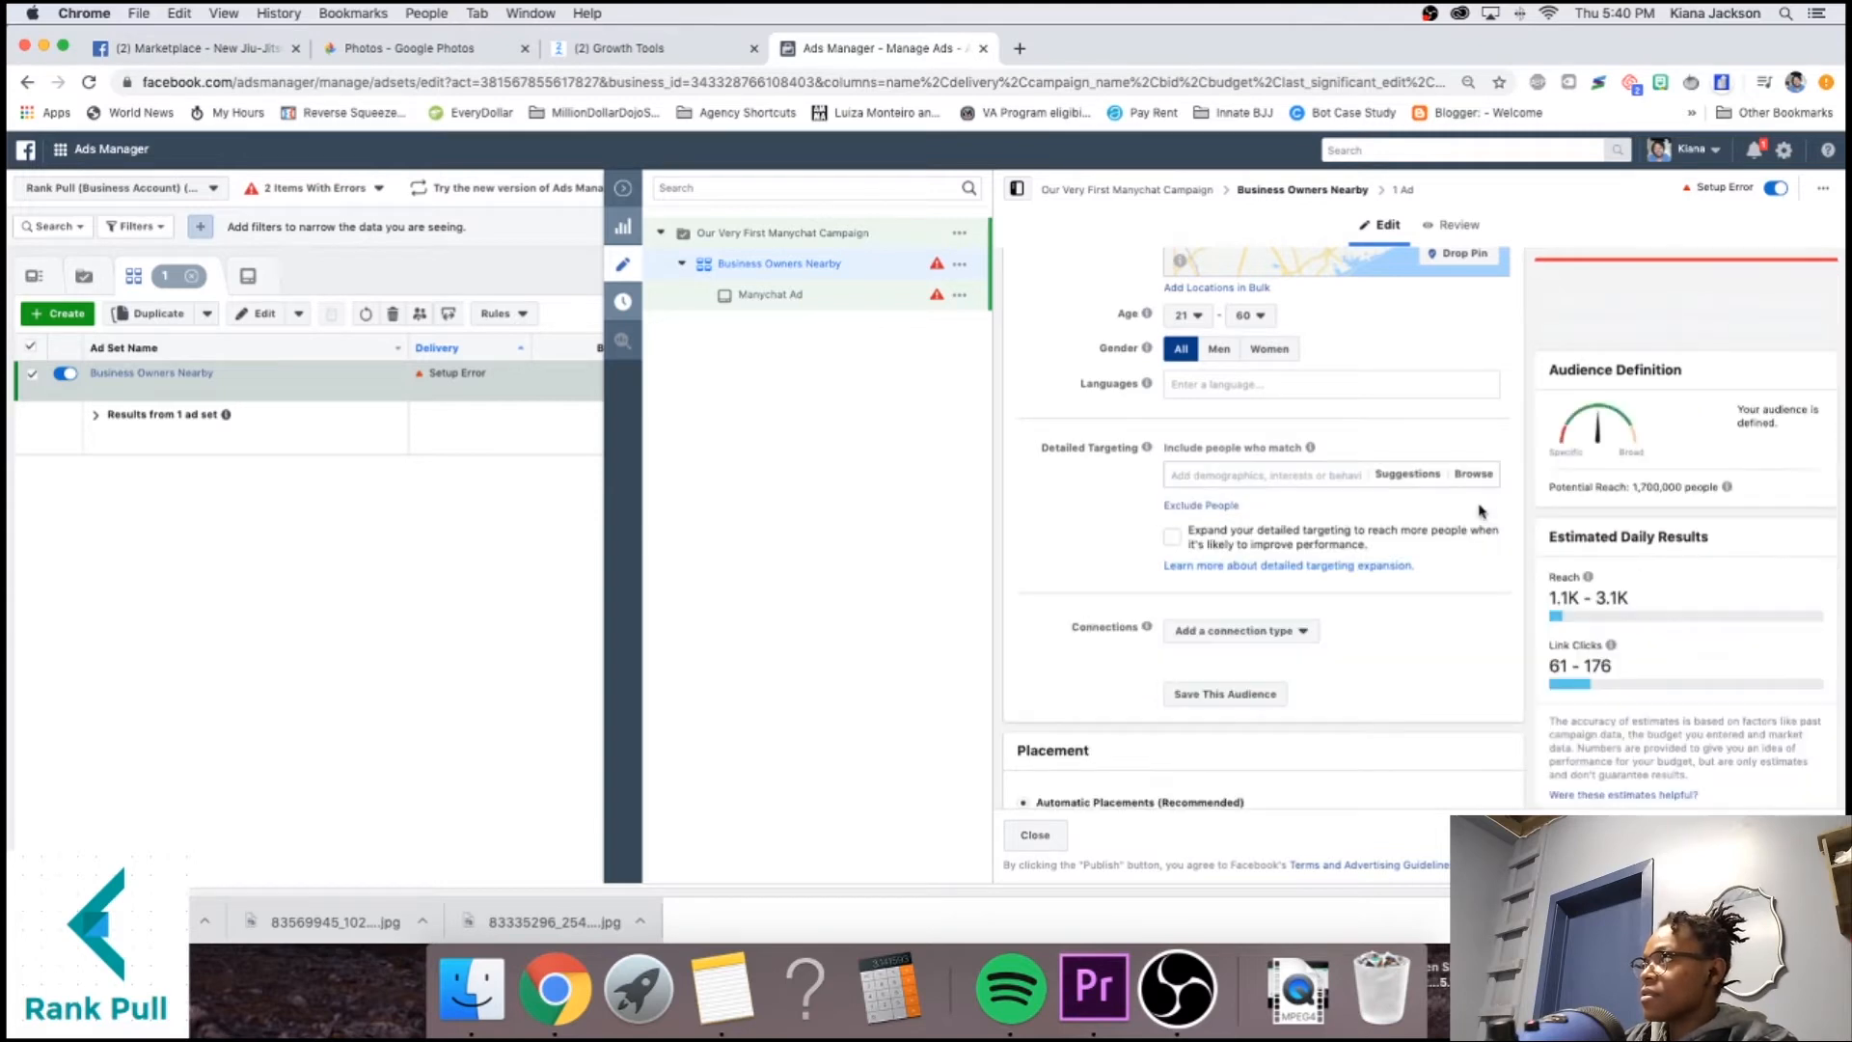
pyautogui.click(1295, 473)
pyautogui.write('en')
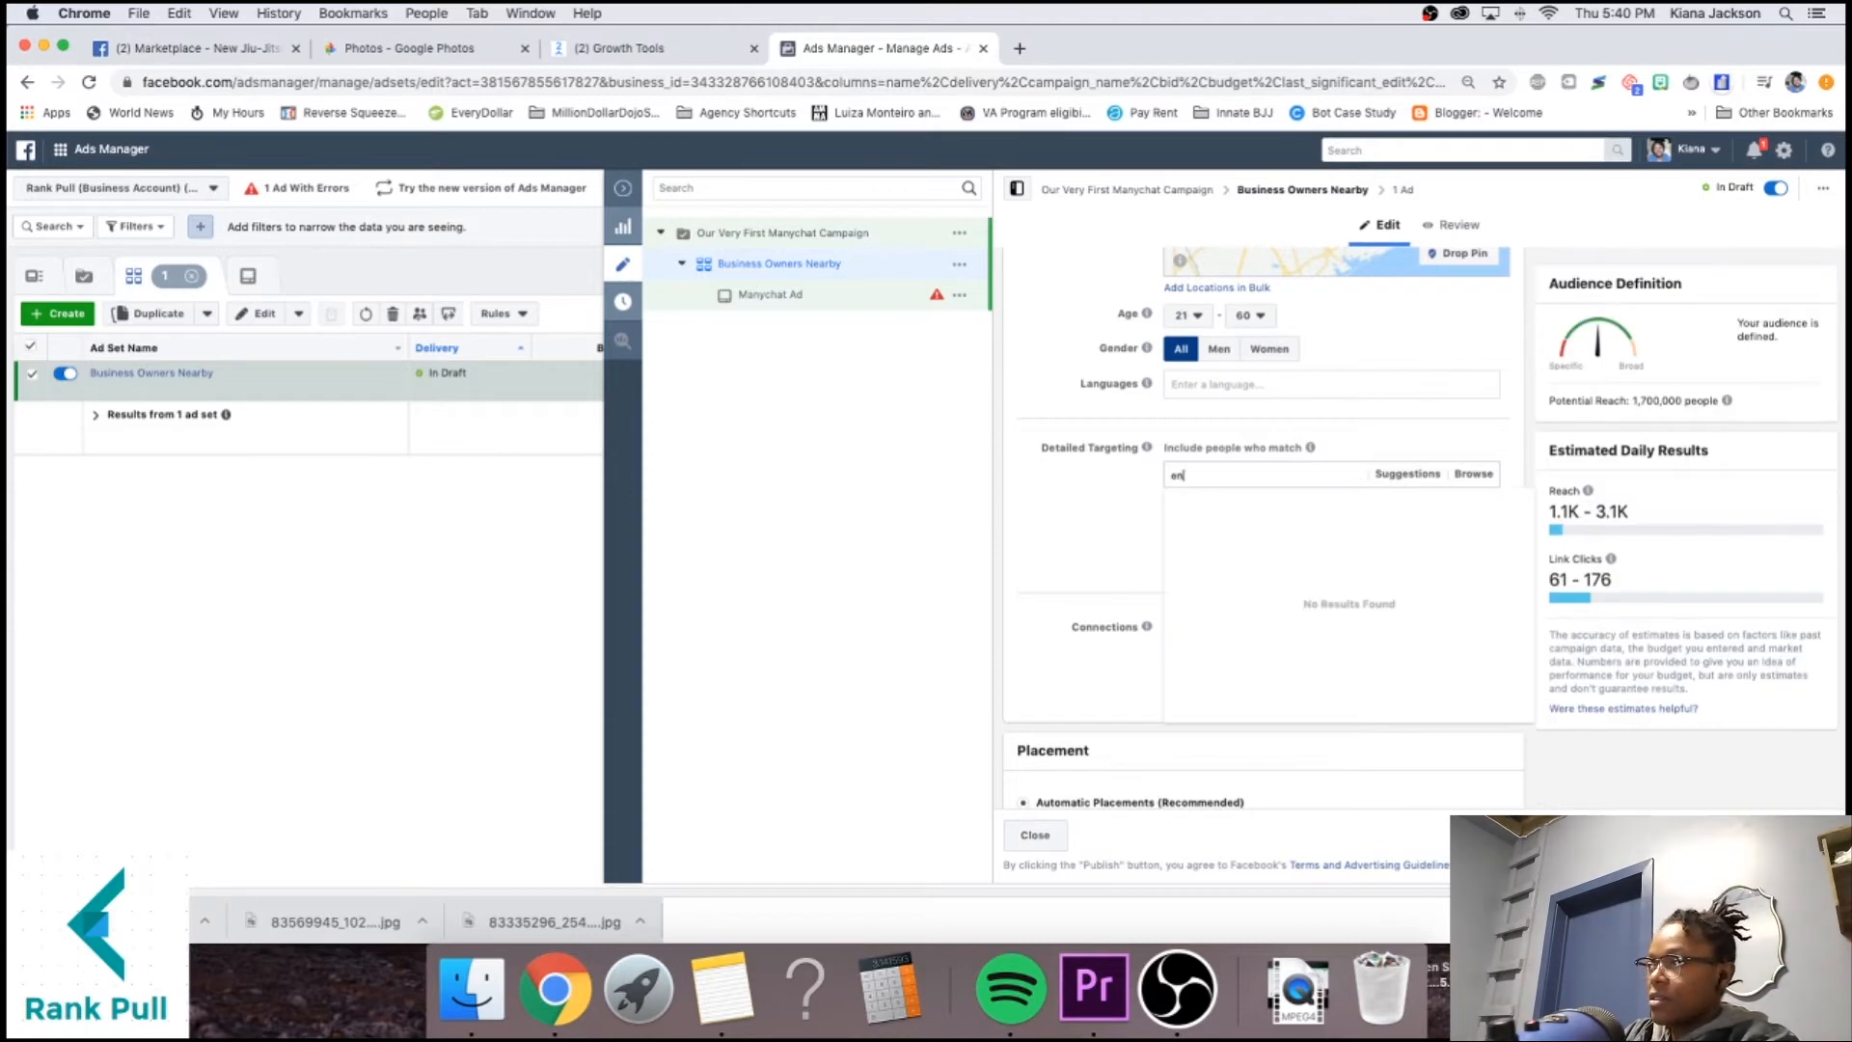
pyautogui.write('trepre')
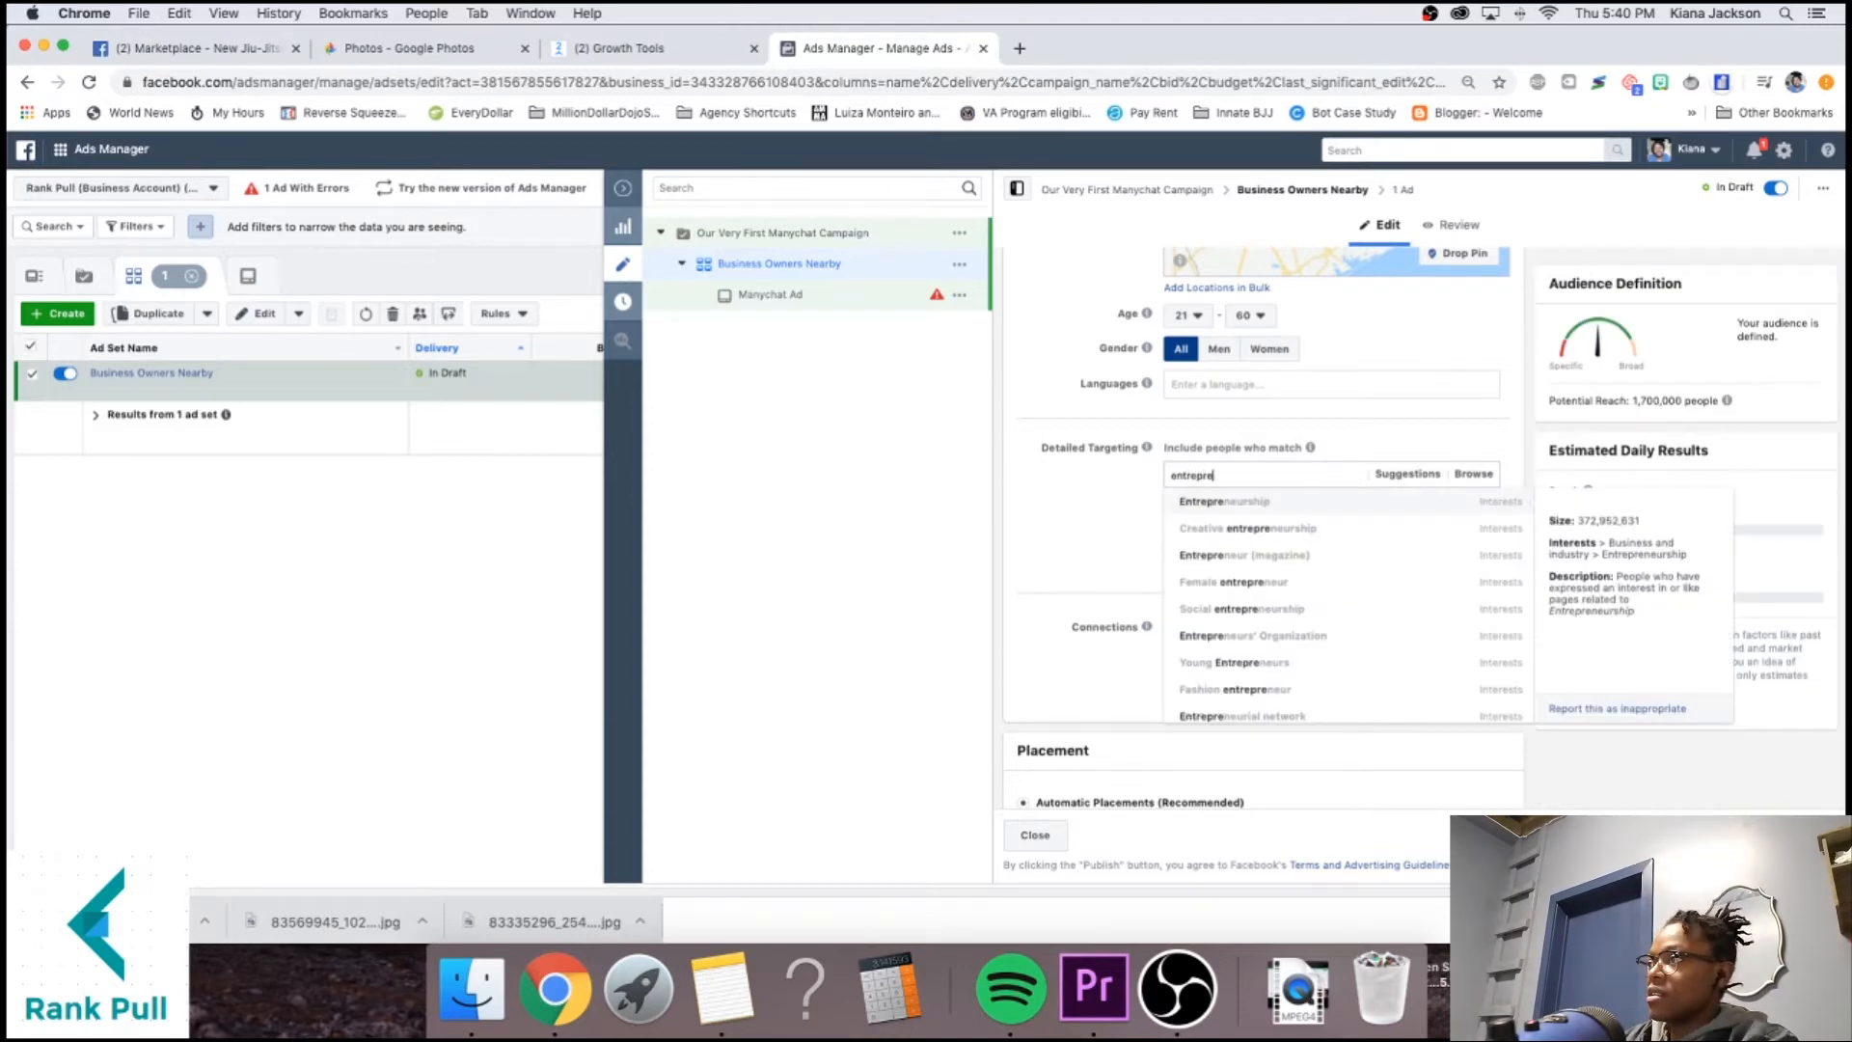
pyautogui.click(1302, 504)
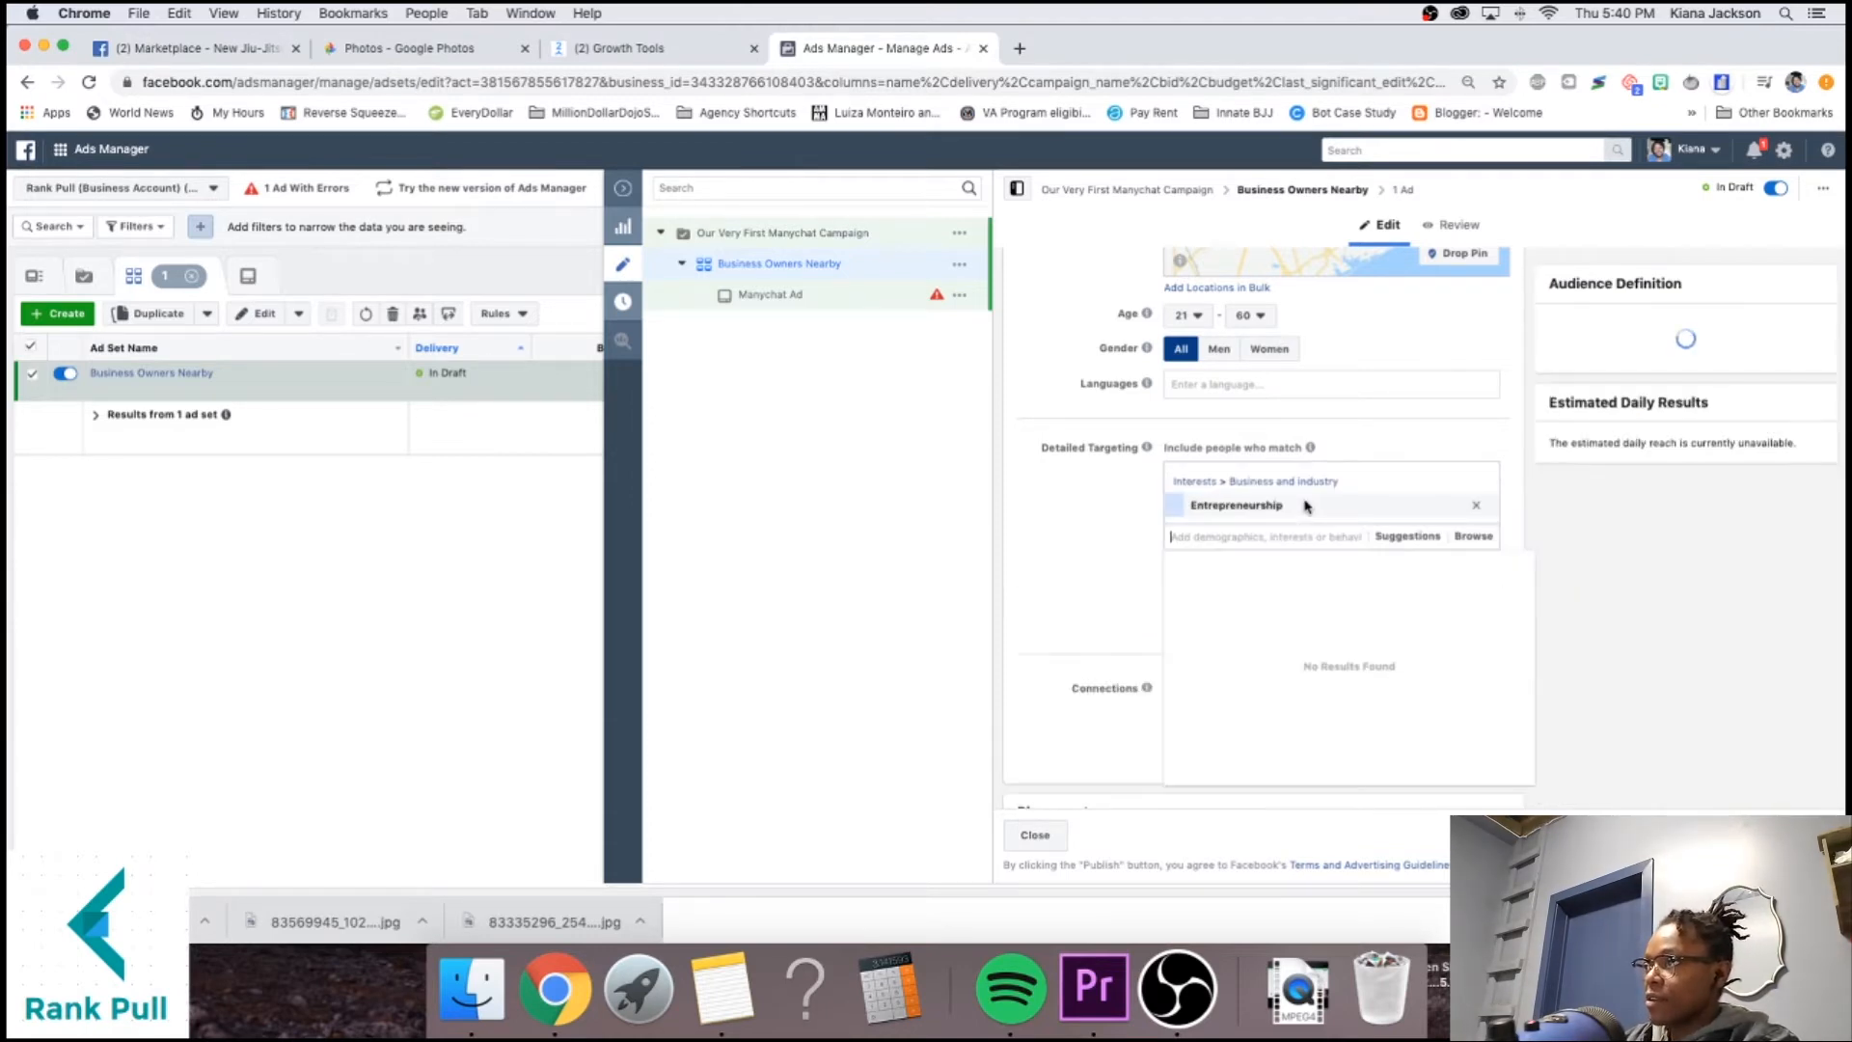
pyautogui.click(1097, 524)
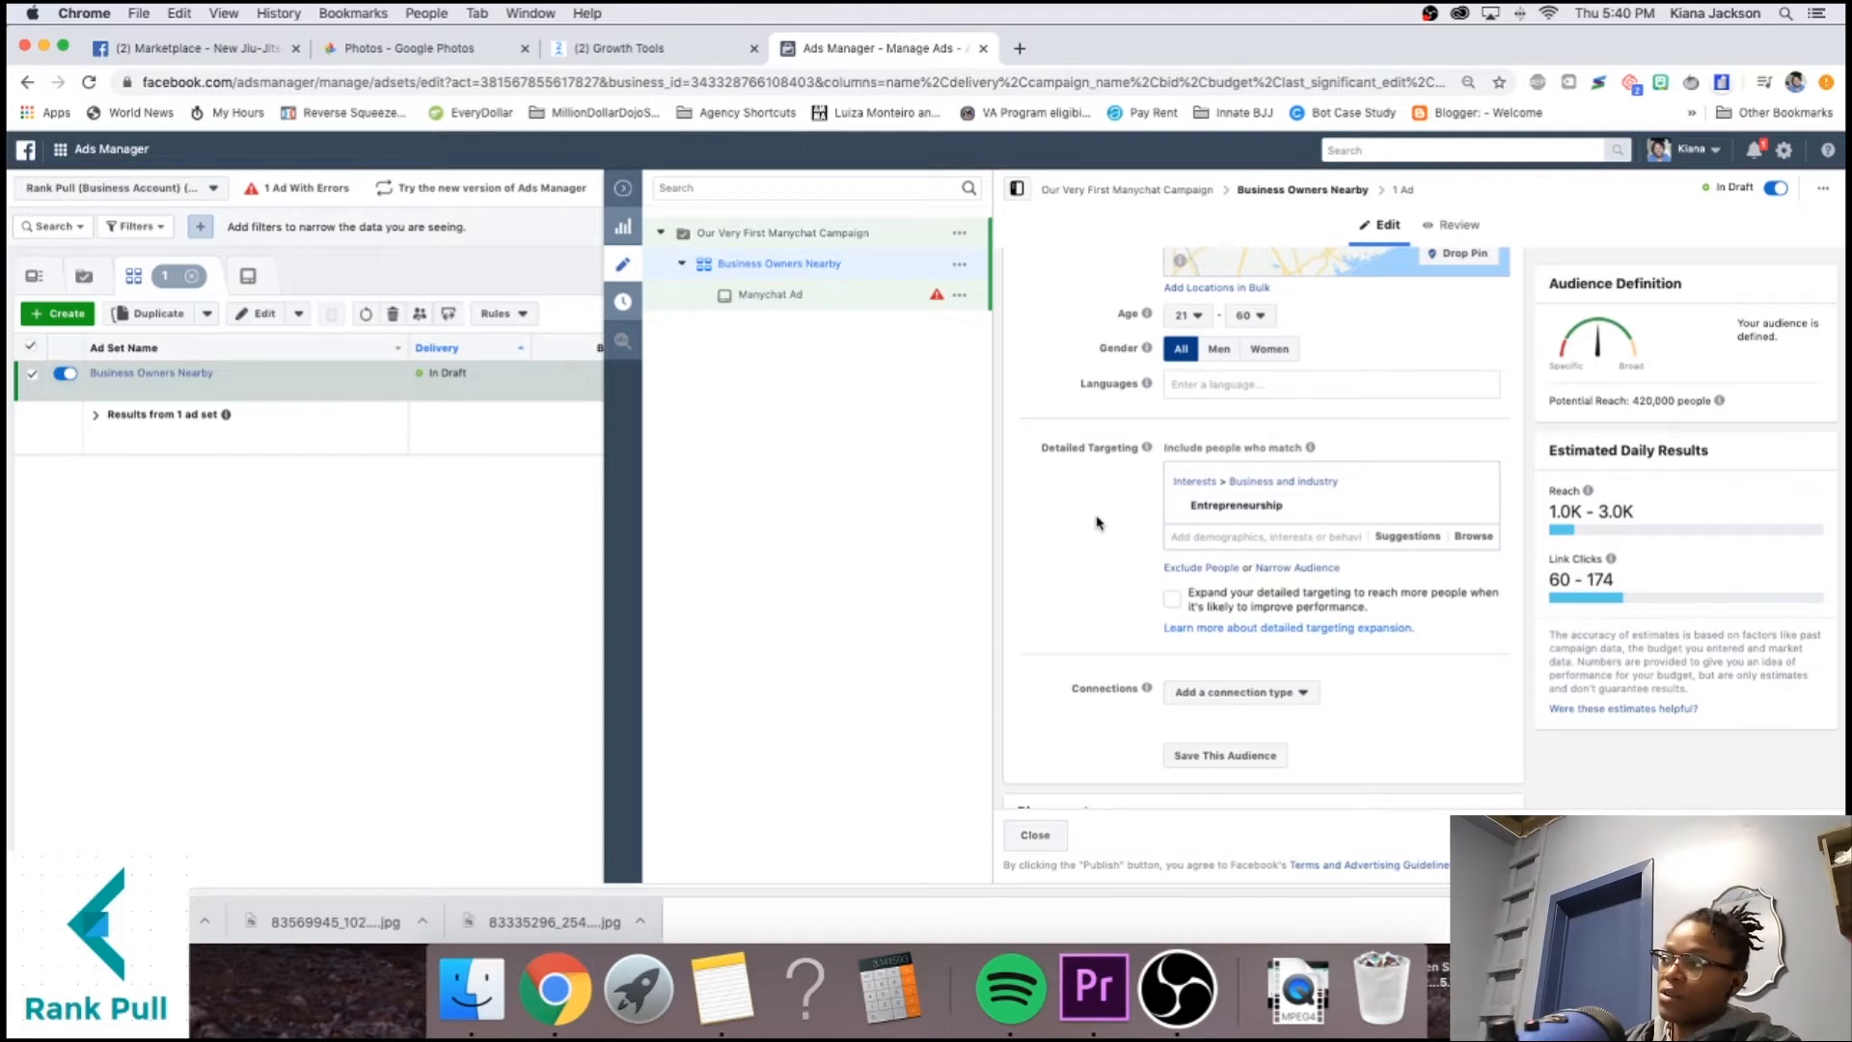
# Add Real estate entrepreneur as a second targeting interest.
pyautogui.click(1264, 536)
pyautogui.write('entrepreneur')
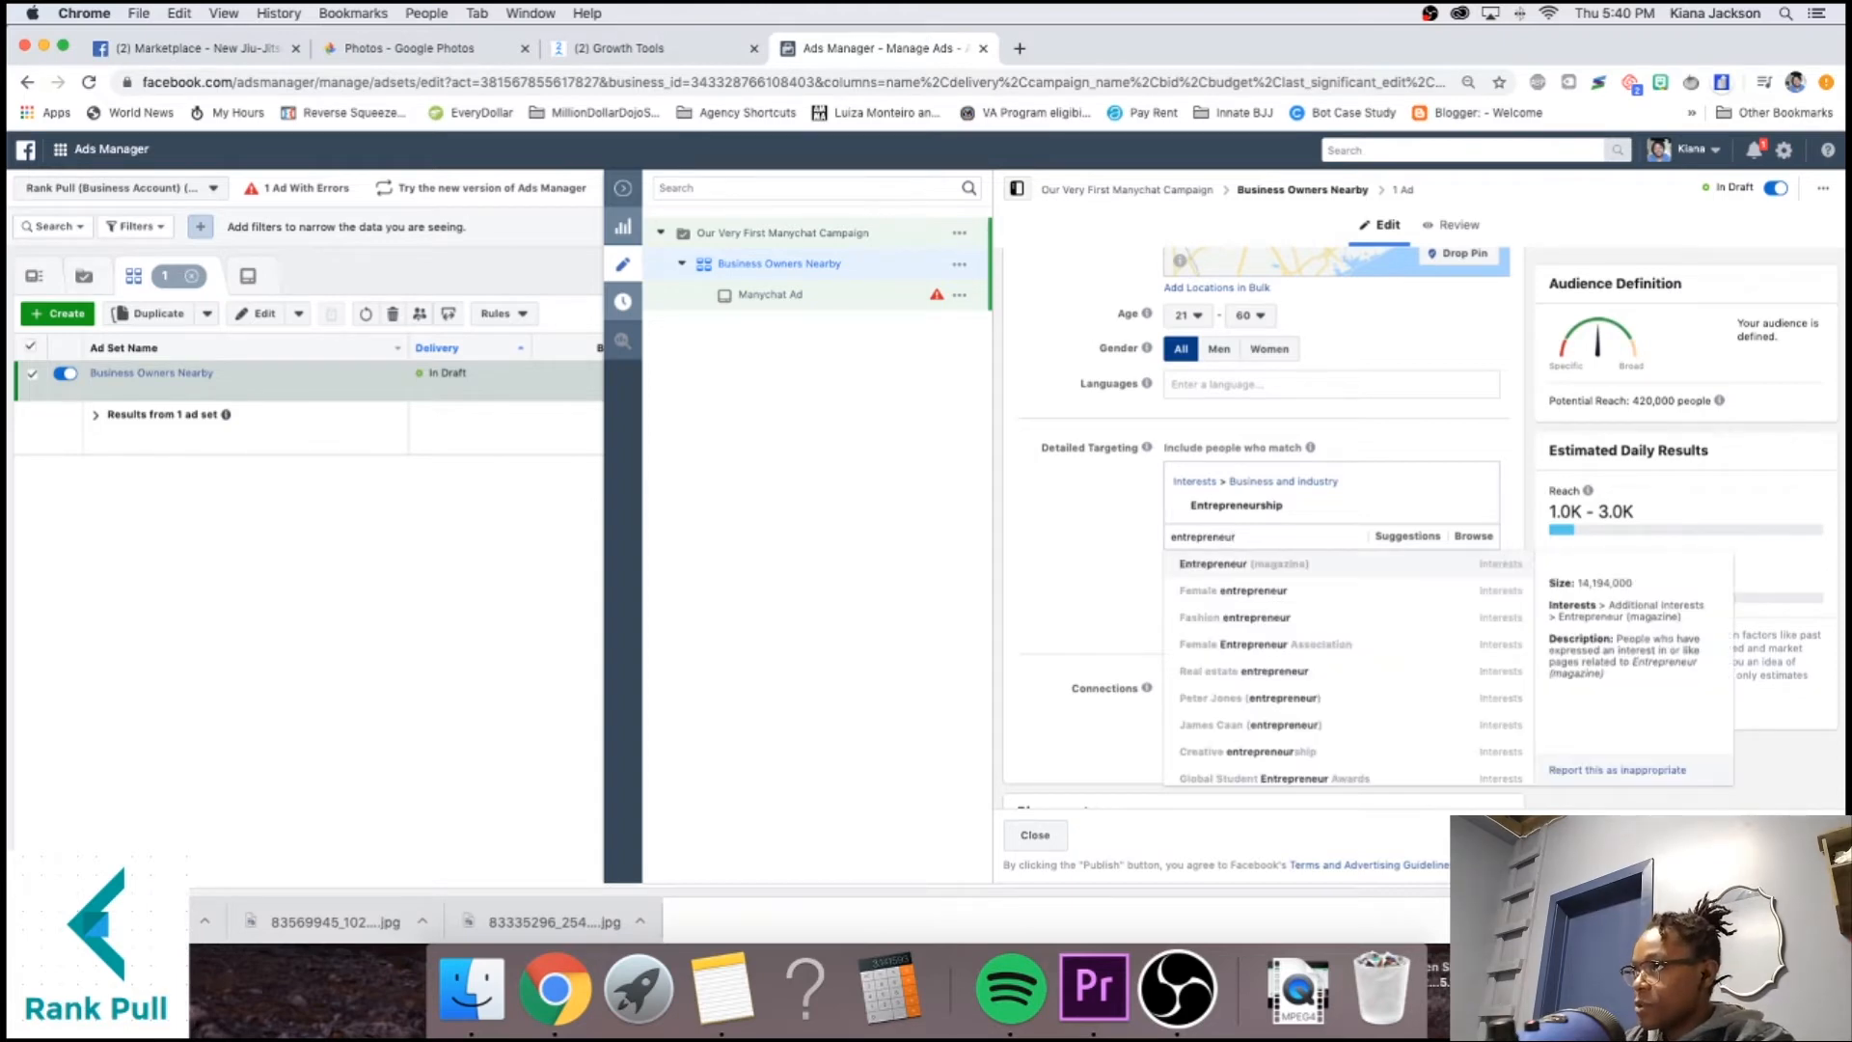
pyautogui.scroll(-5, 1323, 614)
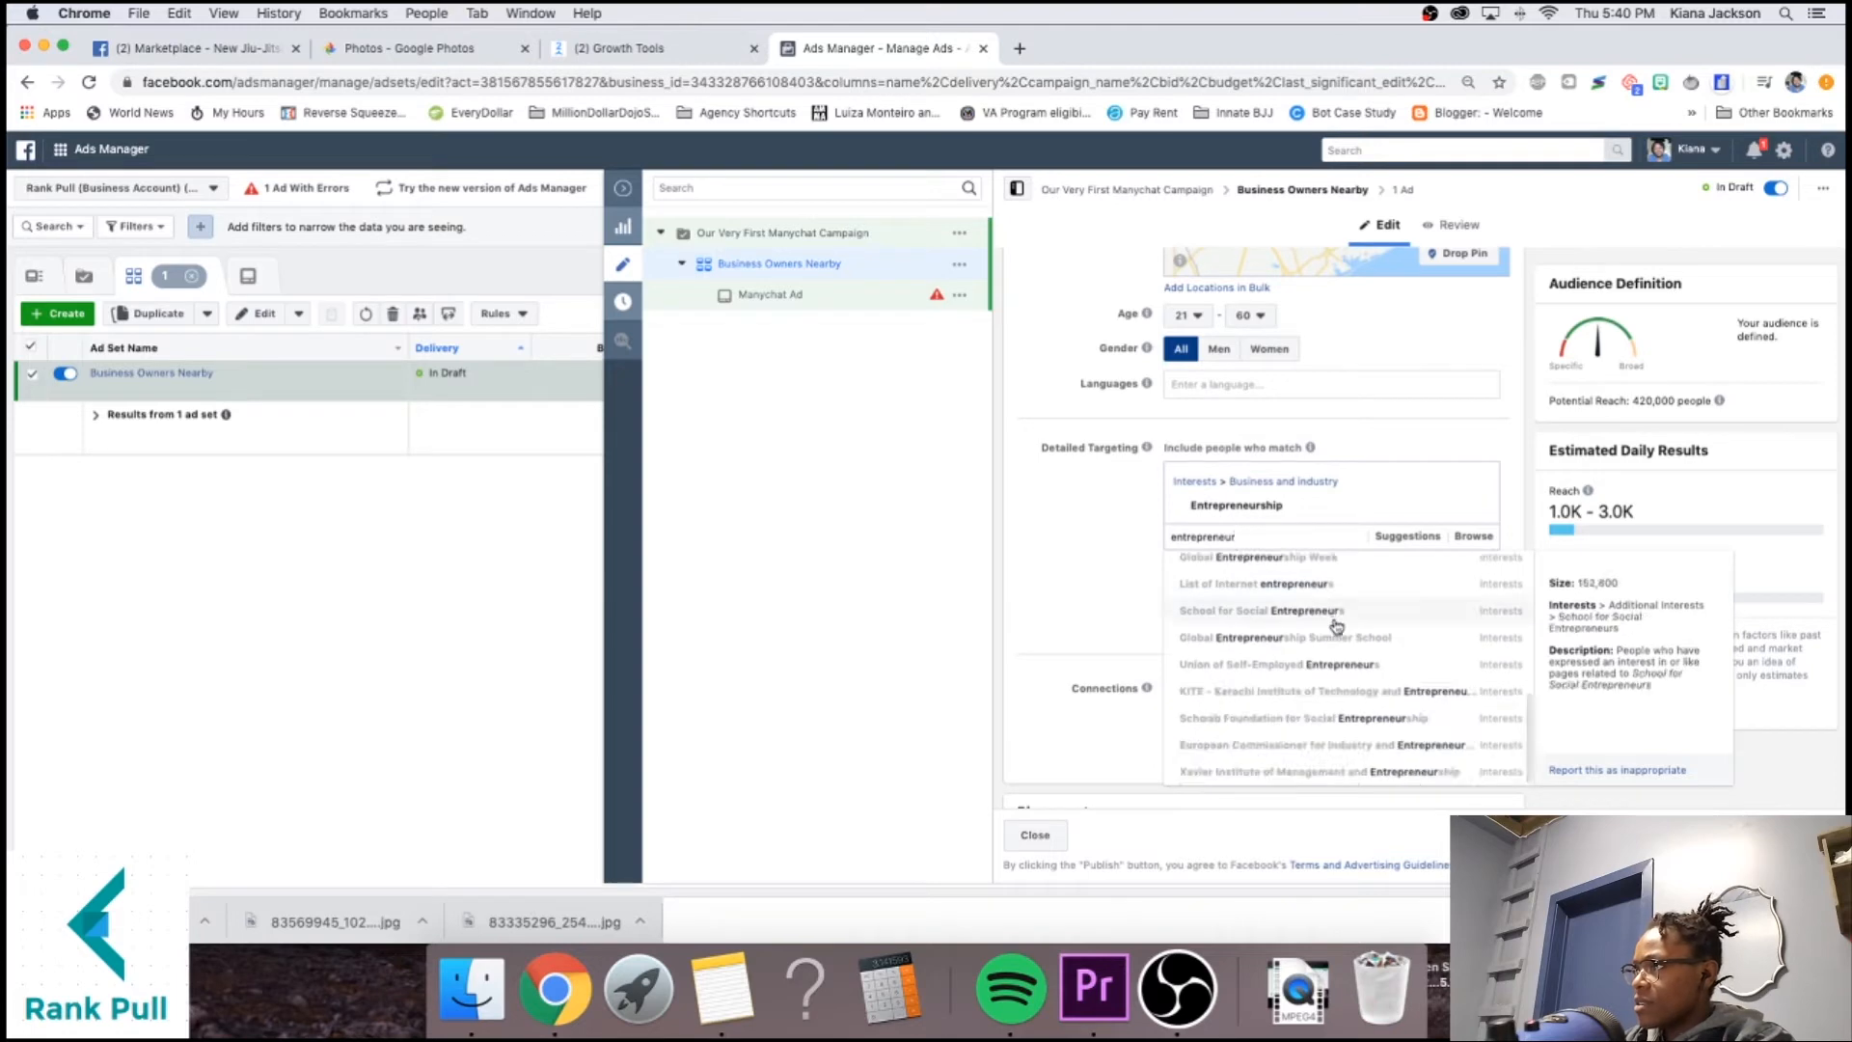
pyautogui.scroll(5, 1336, 627)
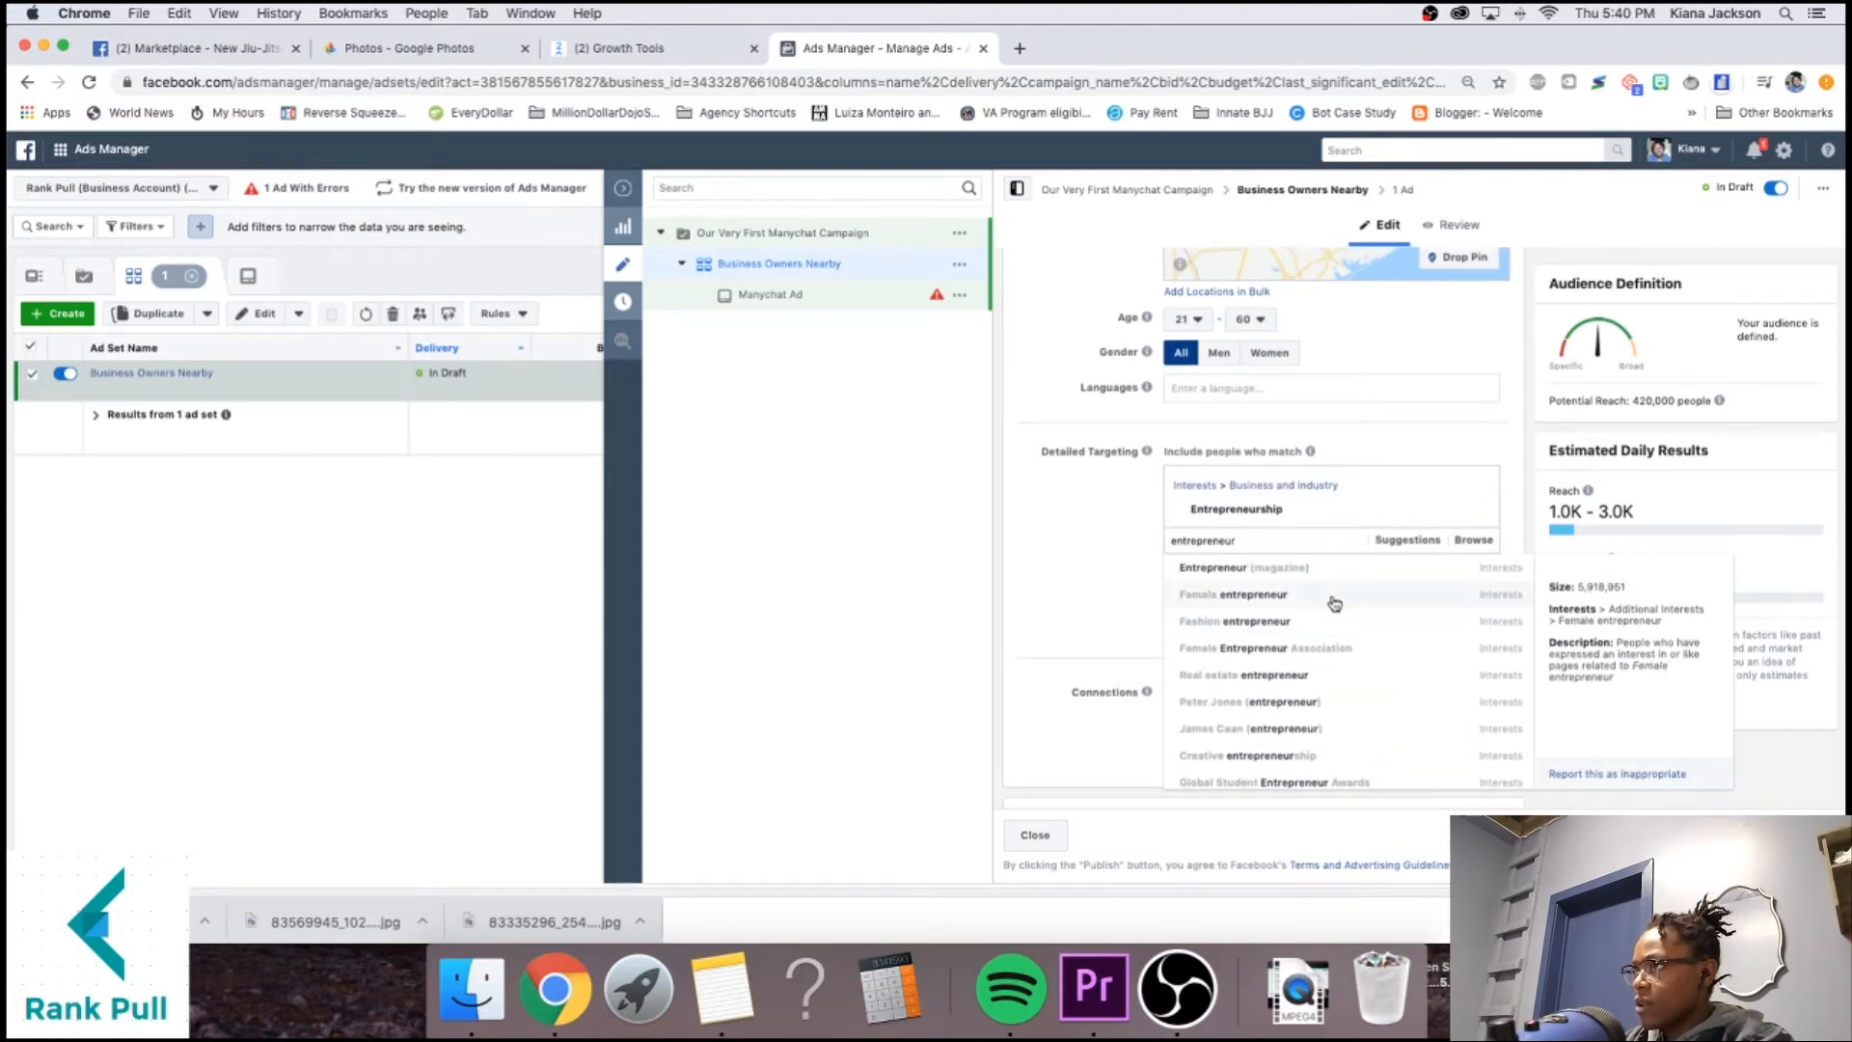
pyautogui.scroll(-1, 1335, 600)
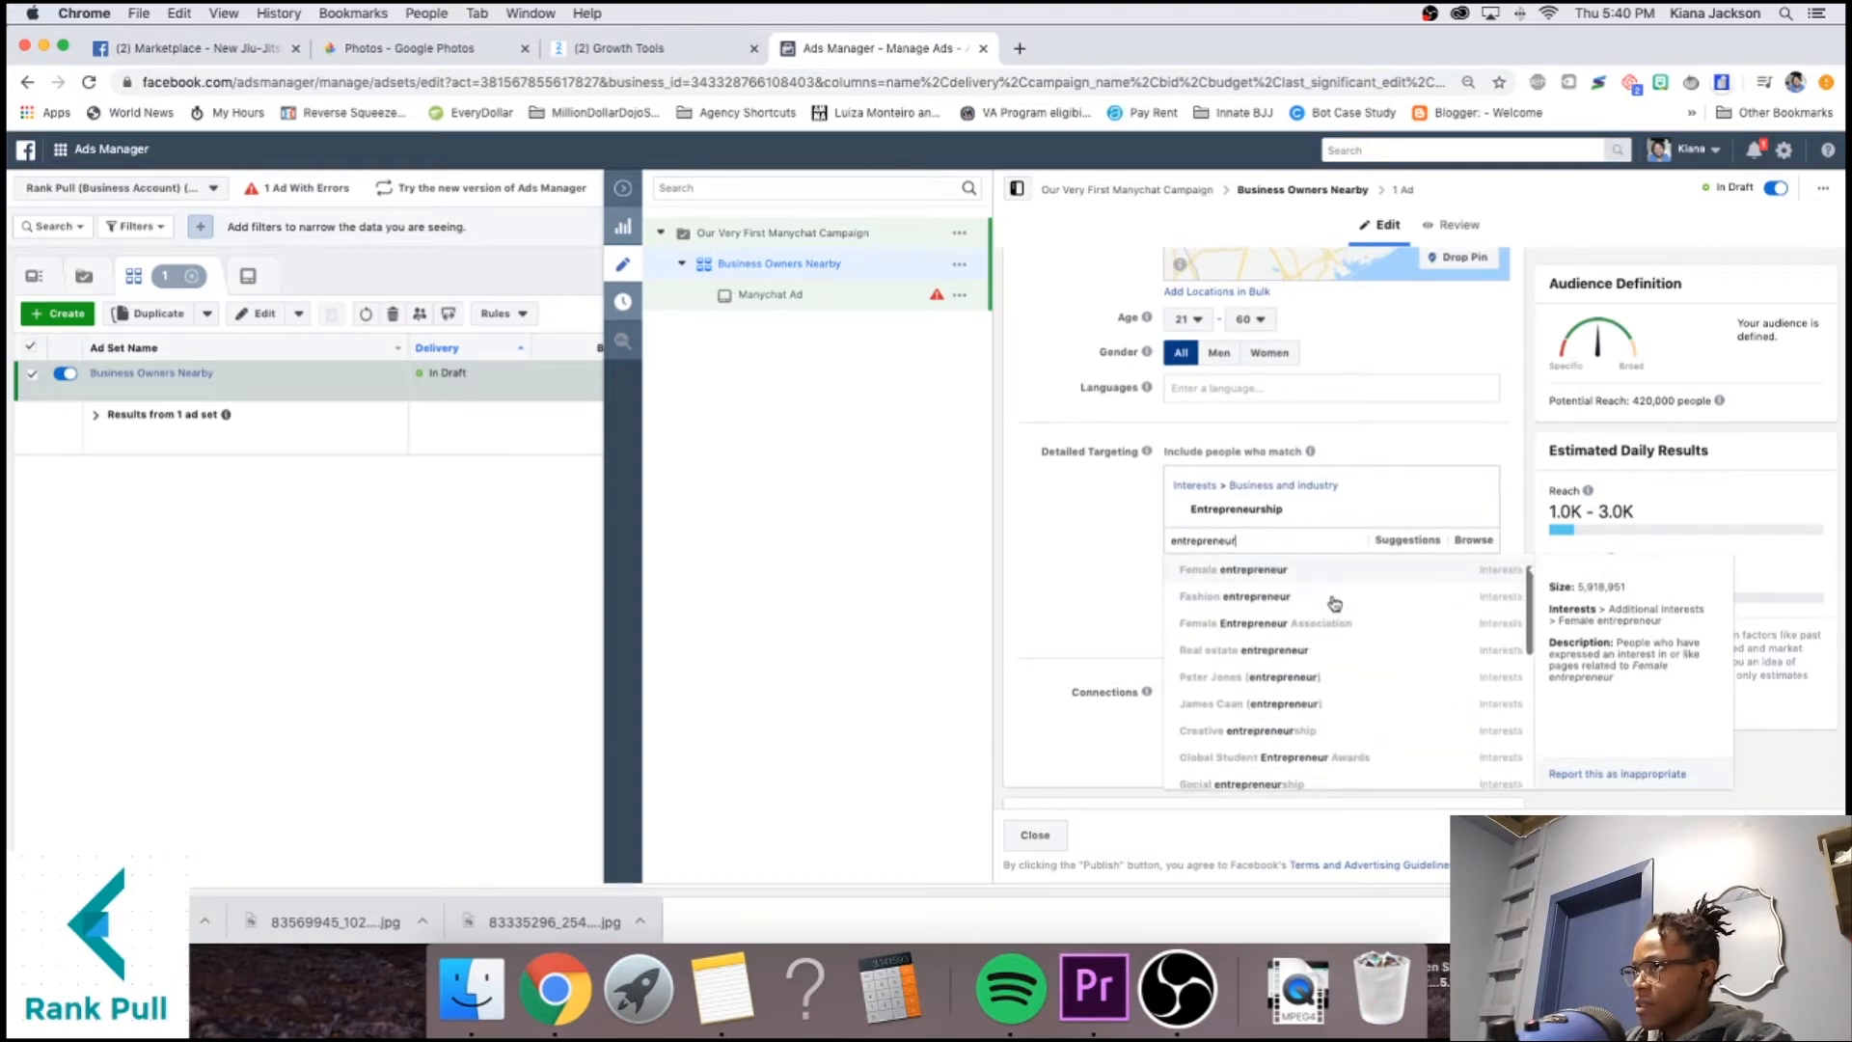
pyautogui.click(1282, 649)
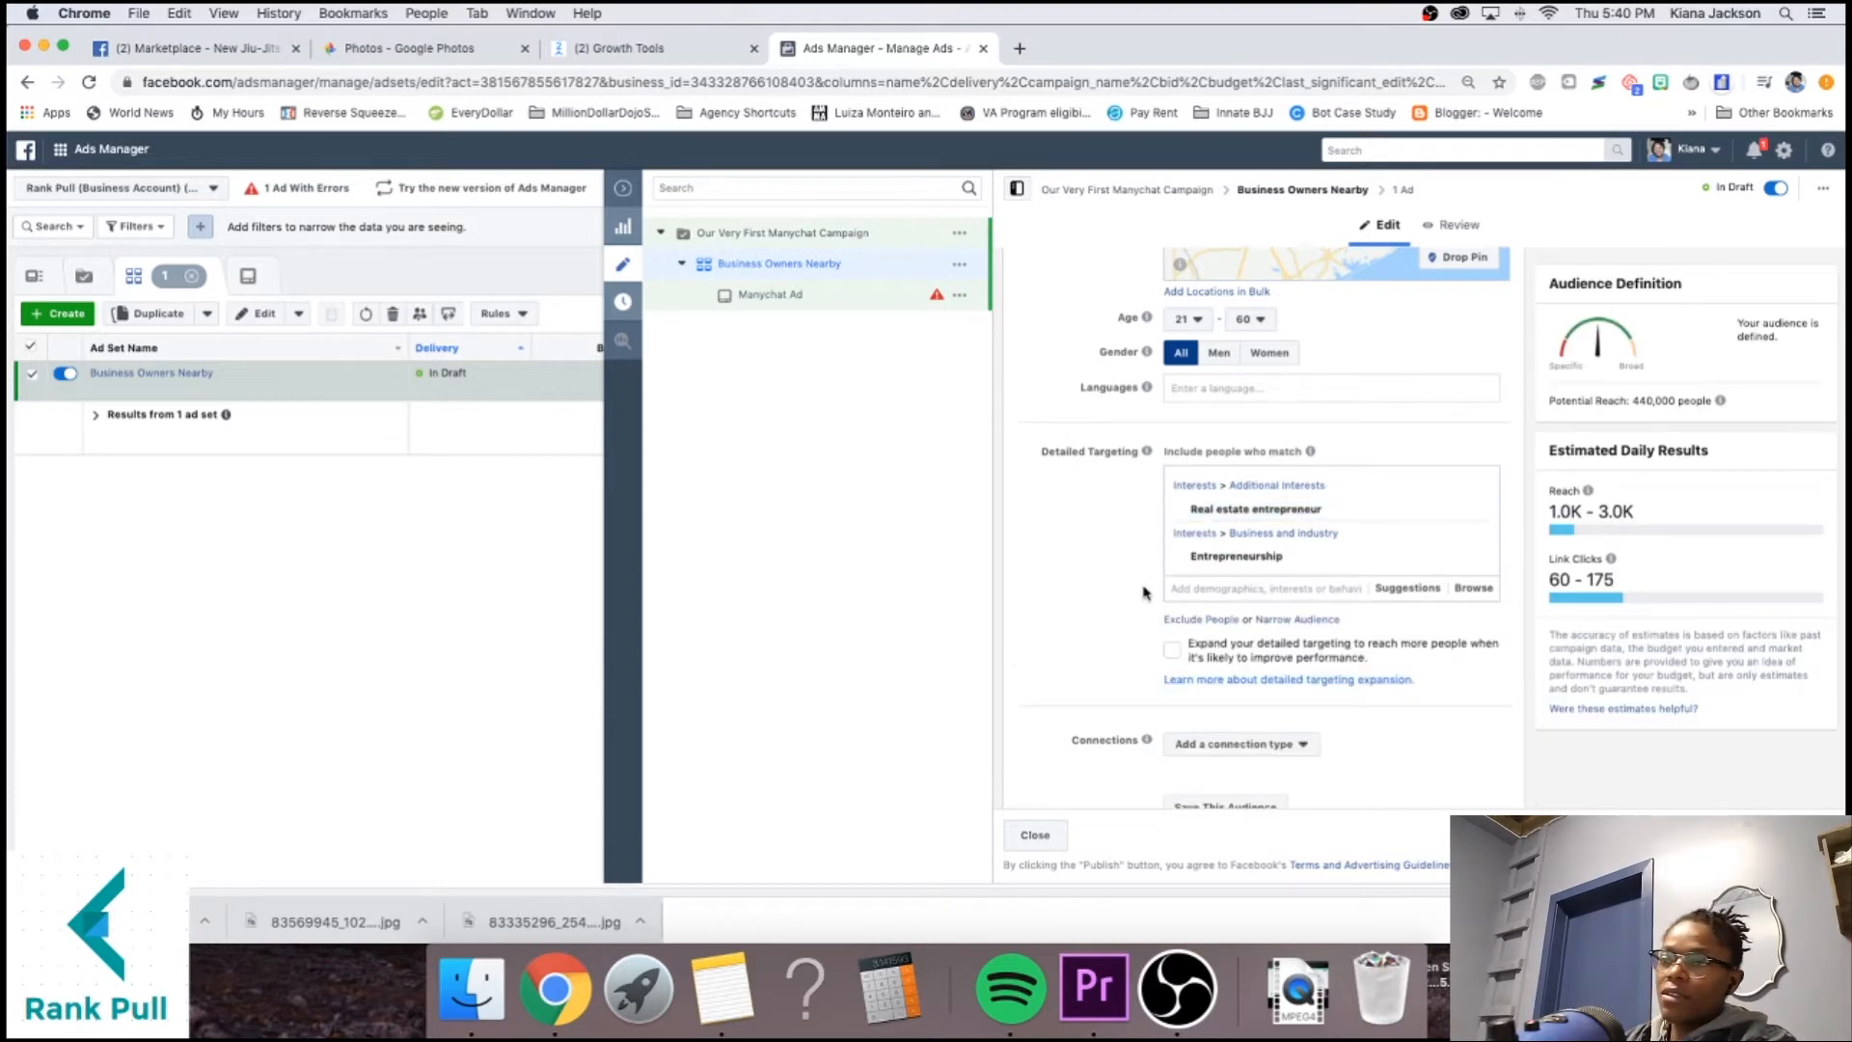
pyautogui.scroll(-3, 1144, 598)
pyautogui.scroll(5, 1330, 531)
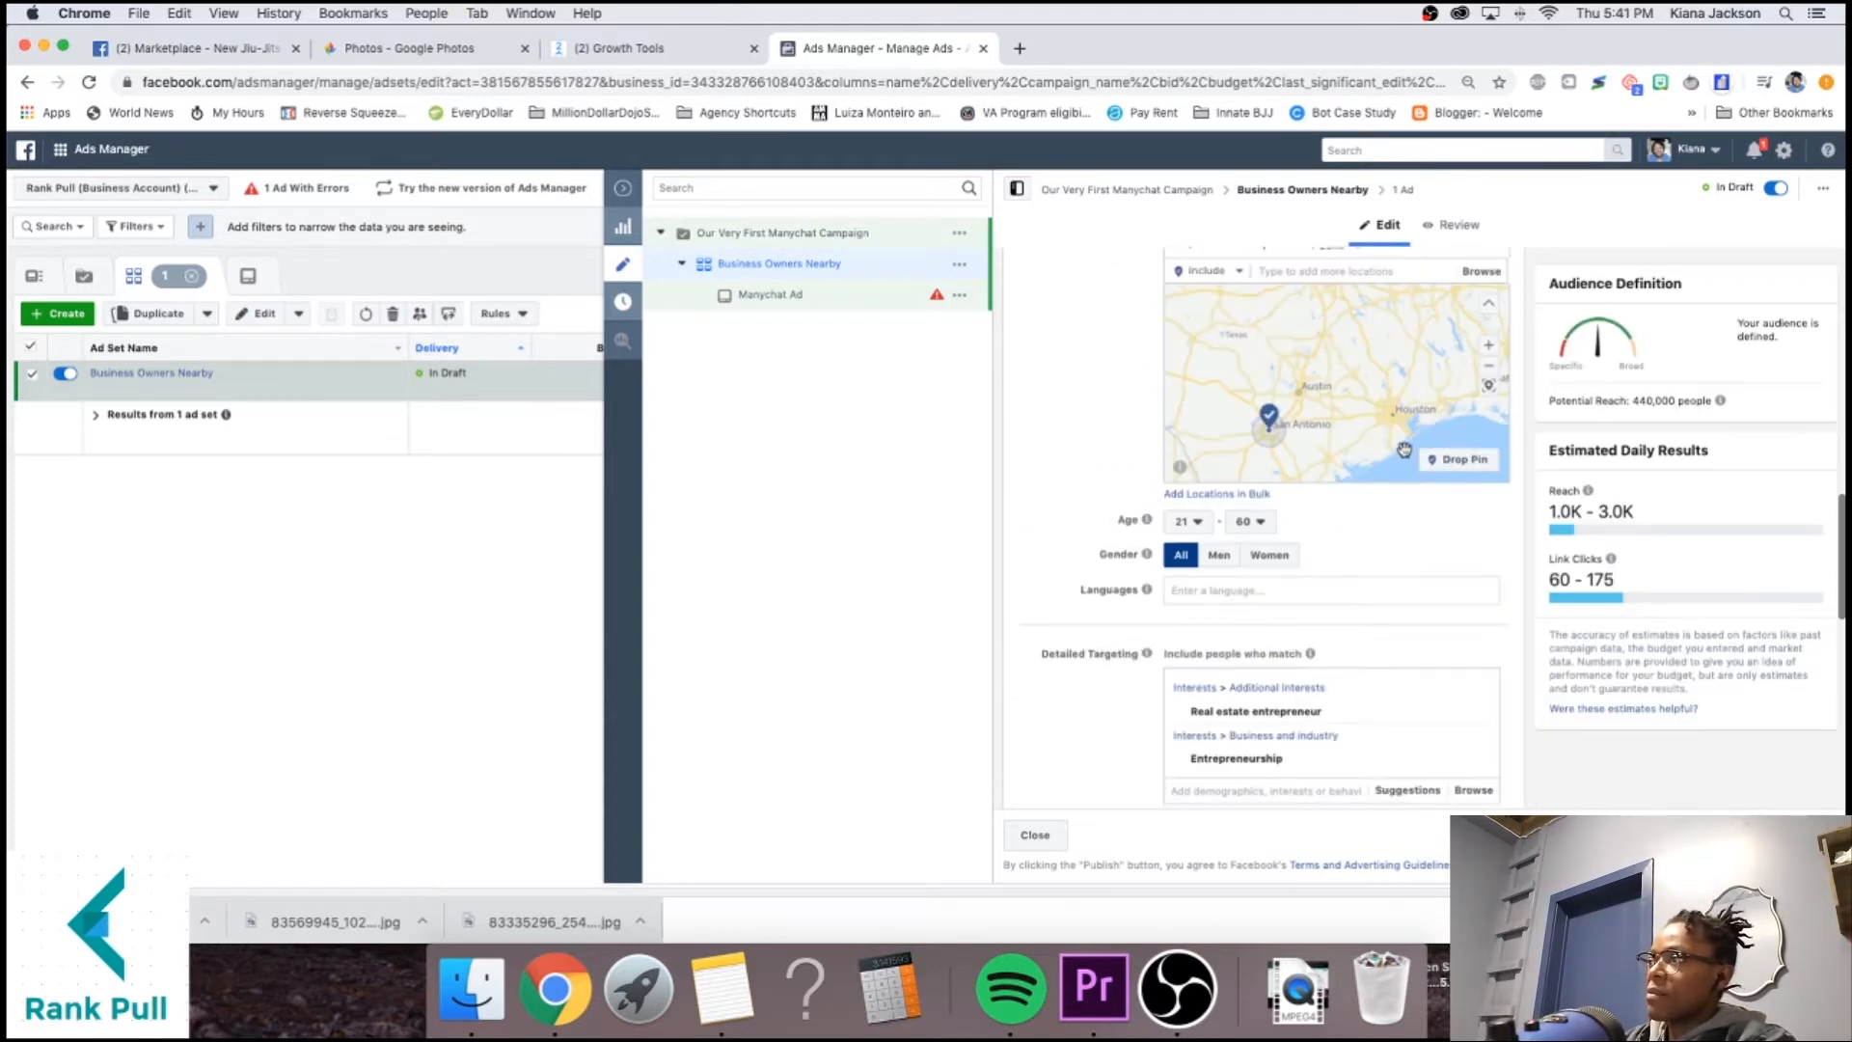
# Switch to manual placements and exclude Instagram and Audience Network.
pyautogui.scroll(-2, 1230, 551)
pyautogui.scroll(-10, 1230, 551)
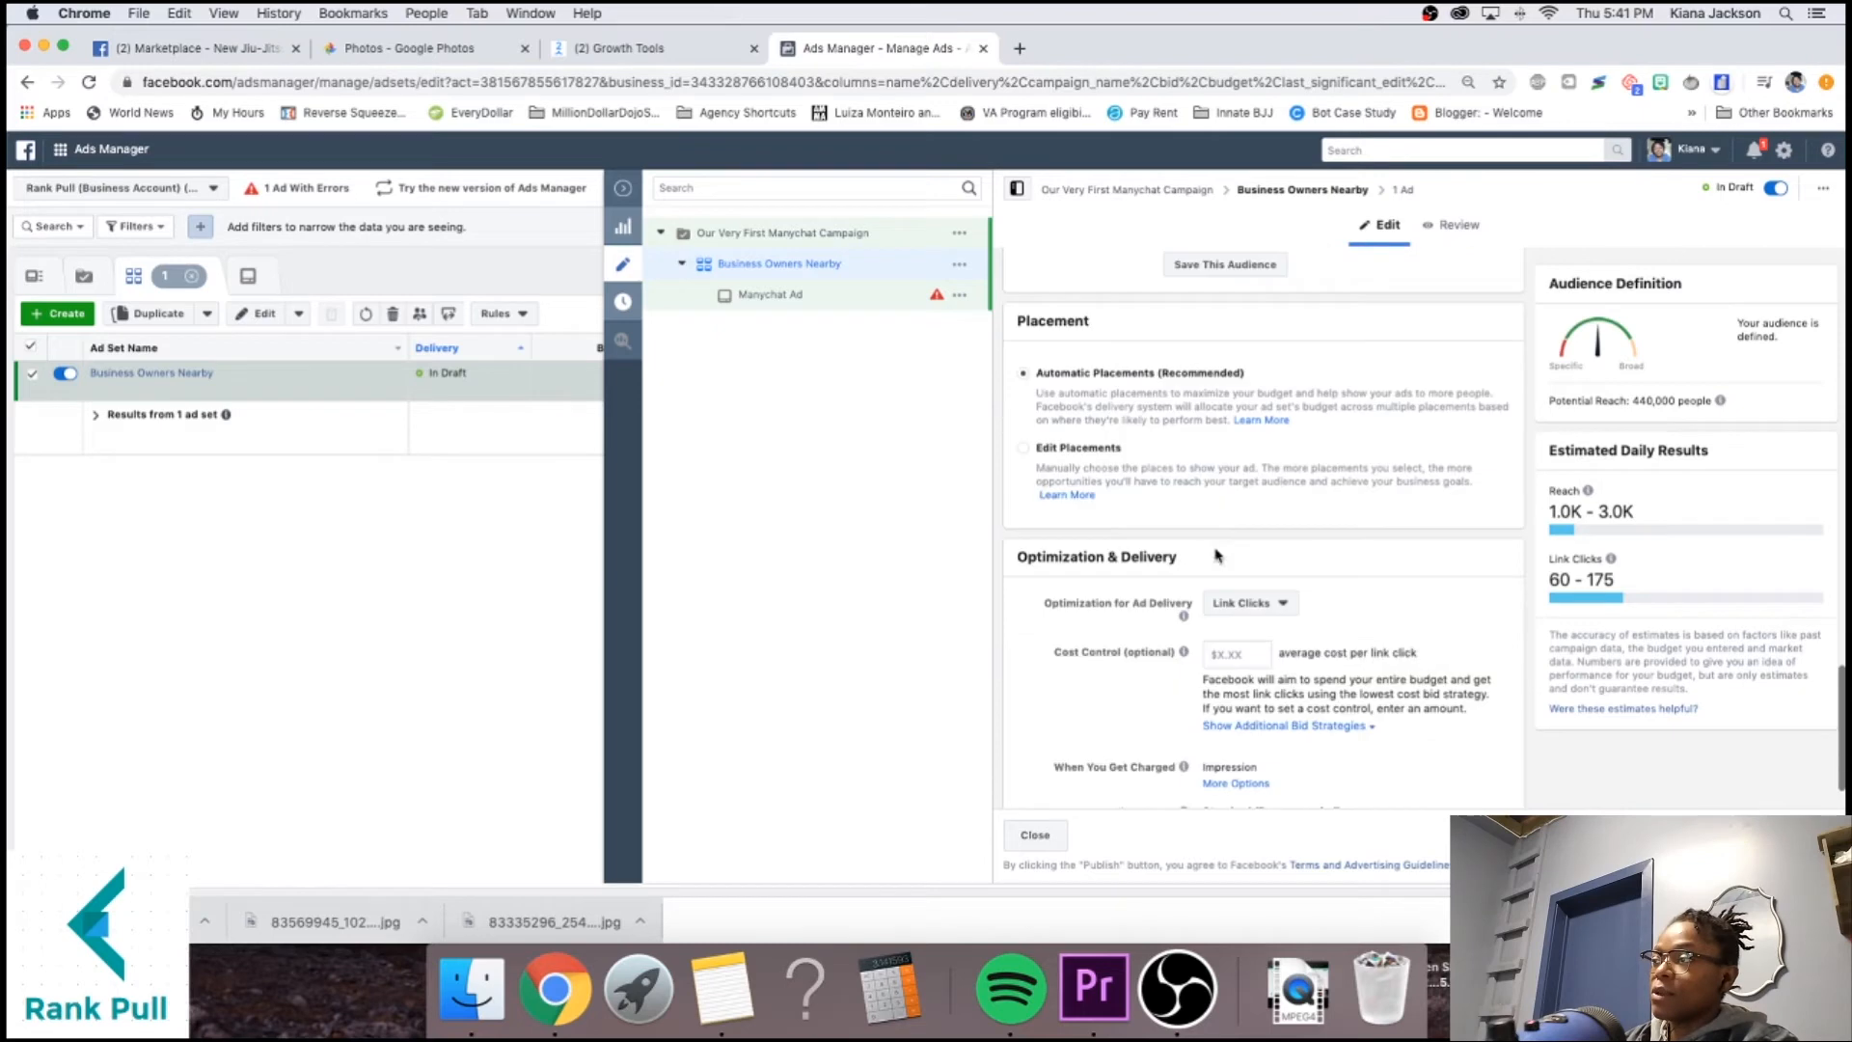
pyautogui.scroll(1, 1164, 530)
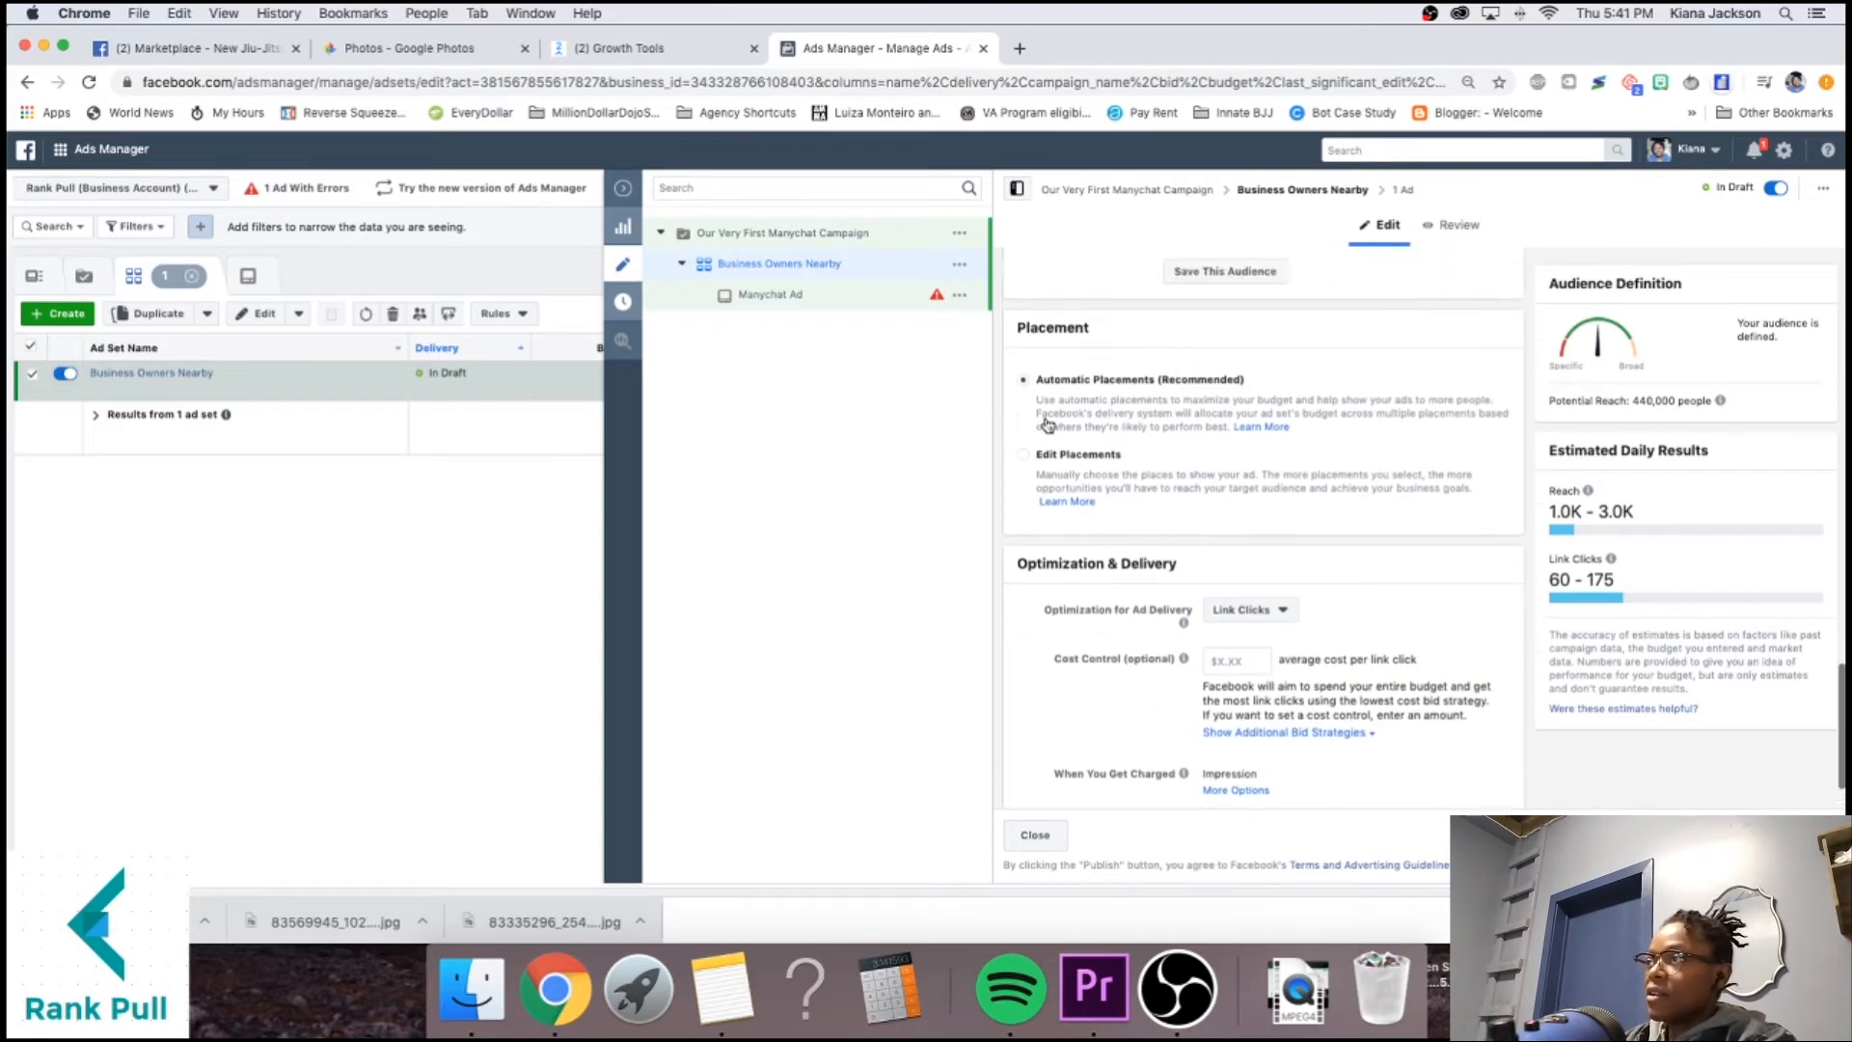
pyautogui.doubleClick(1050, 328)
pyautogui.click(1137, 336)
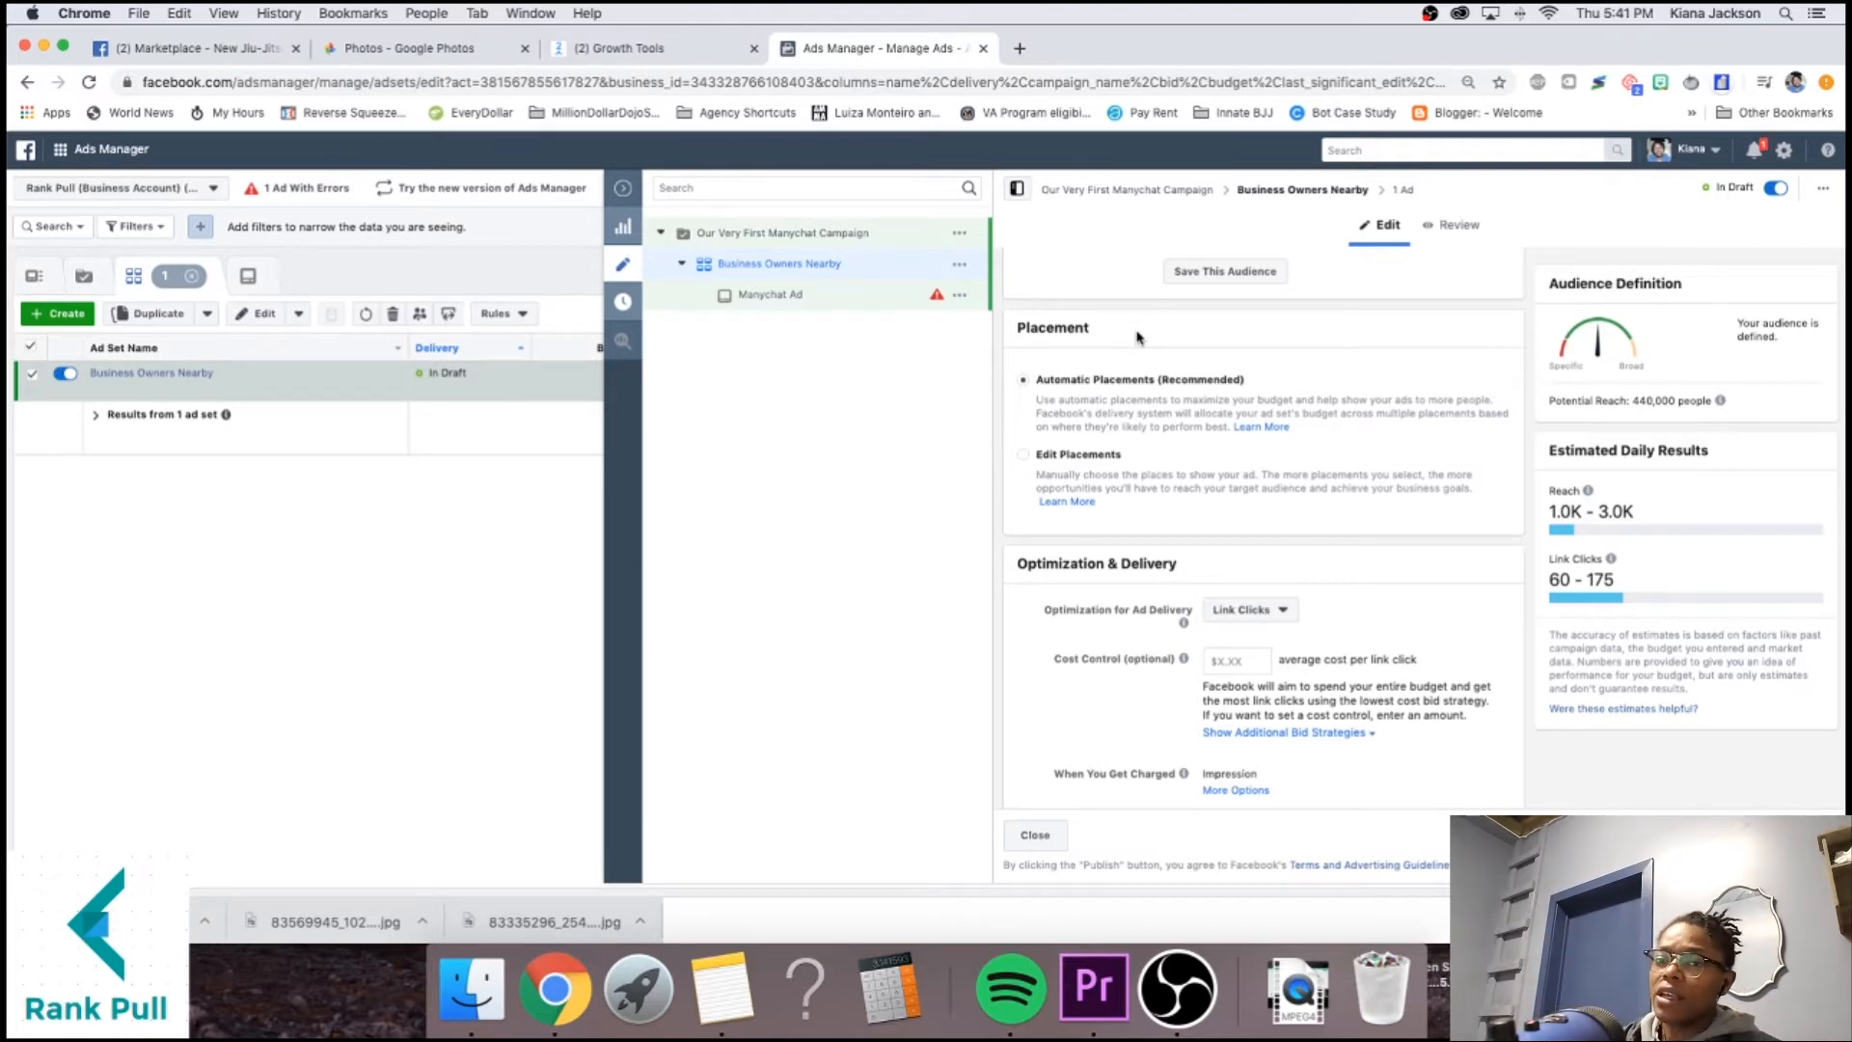
pyautogui.click(1087, 472)
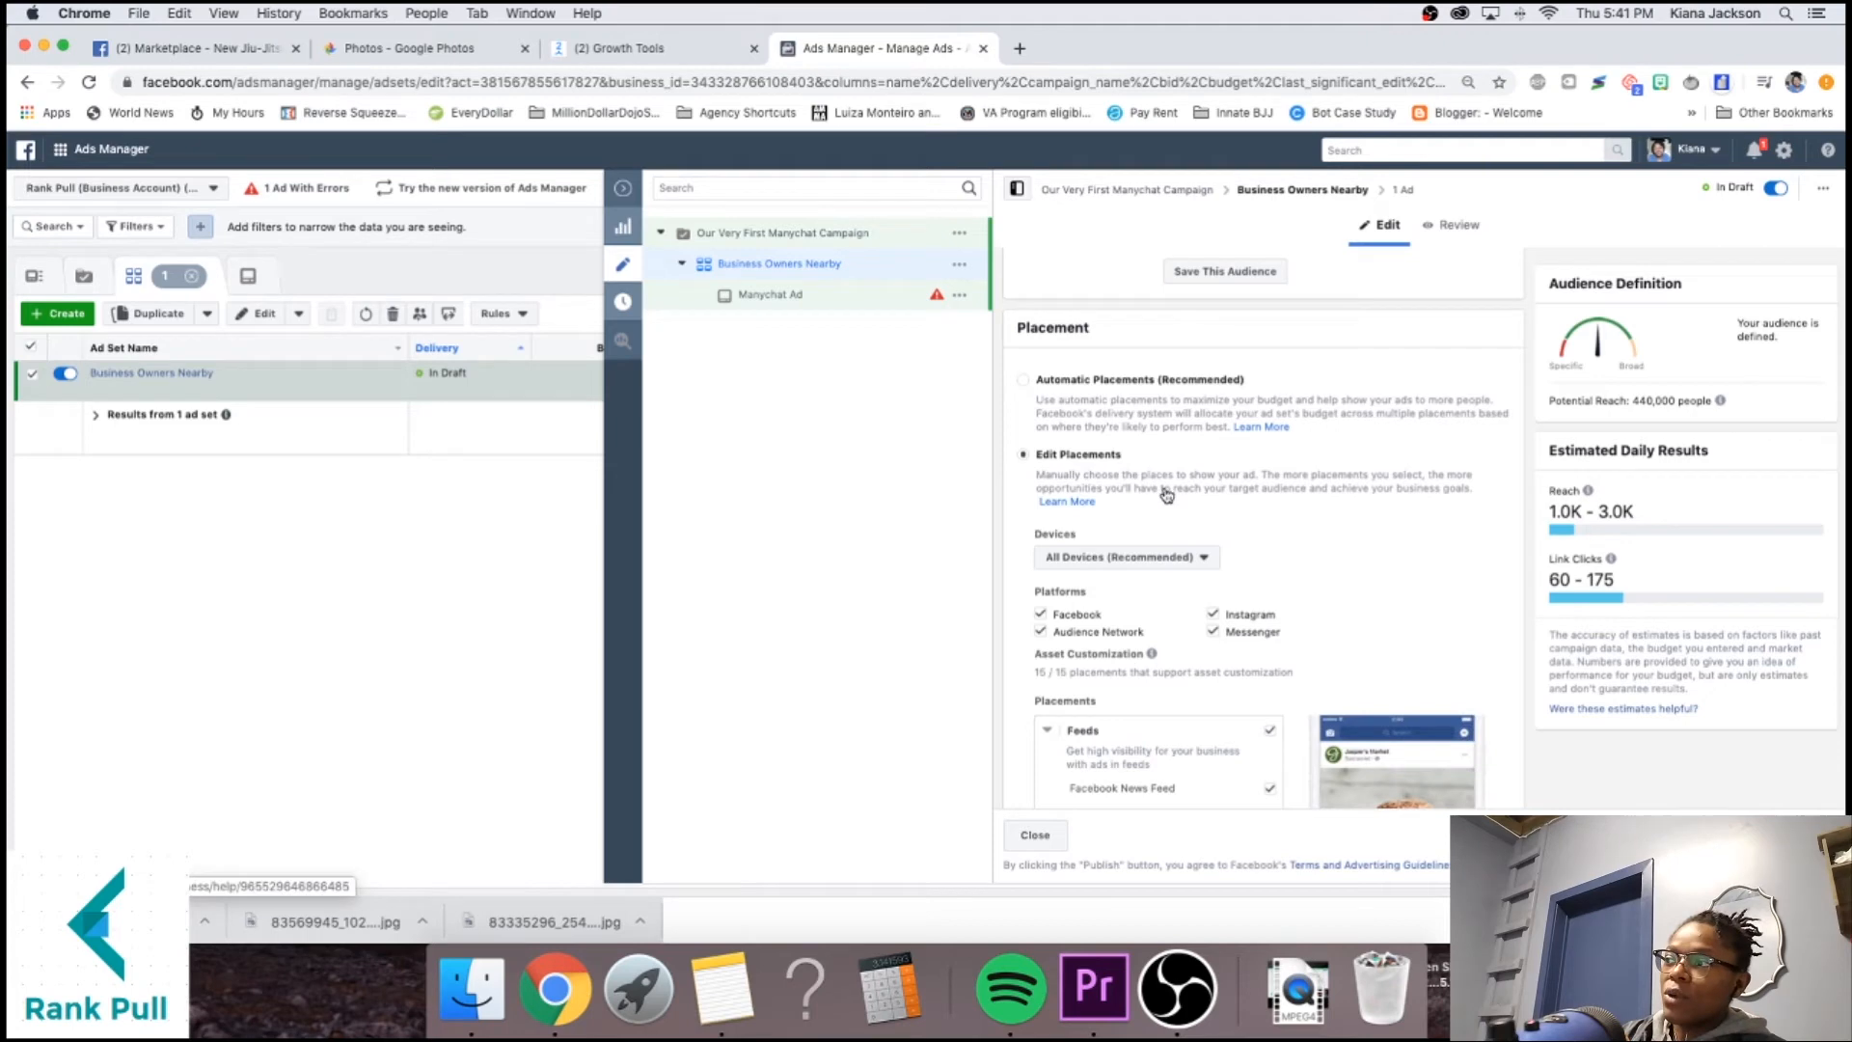
pyautogui.scroll(-3, 1182, 493)
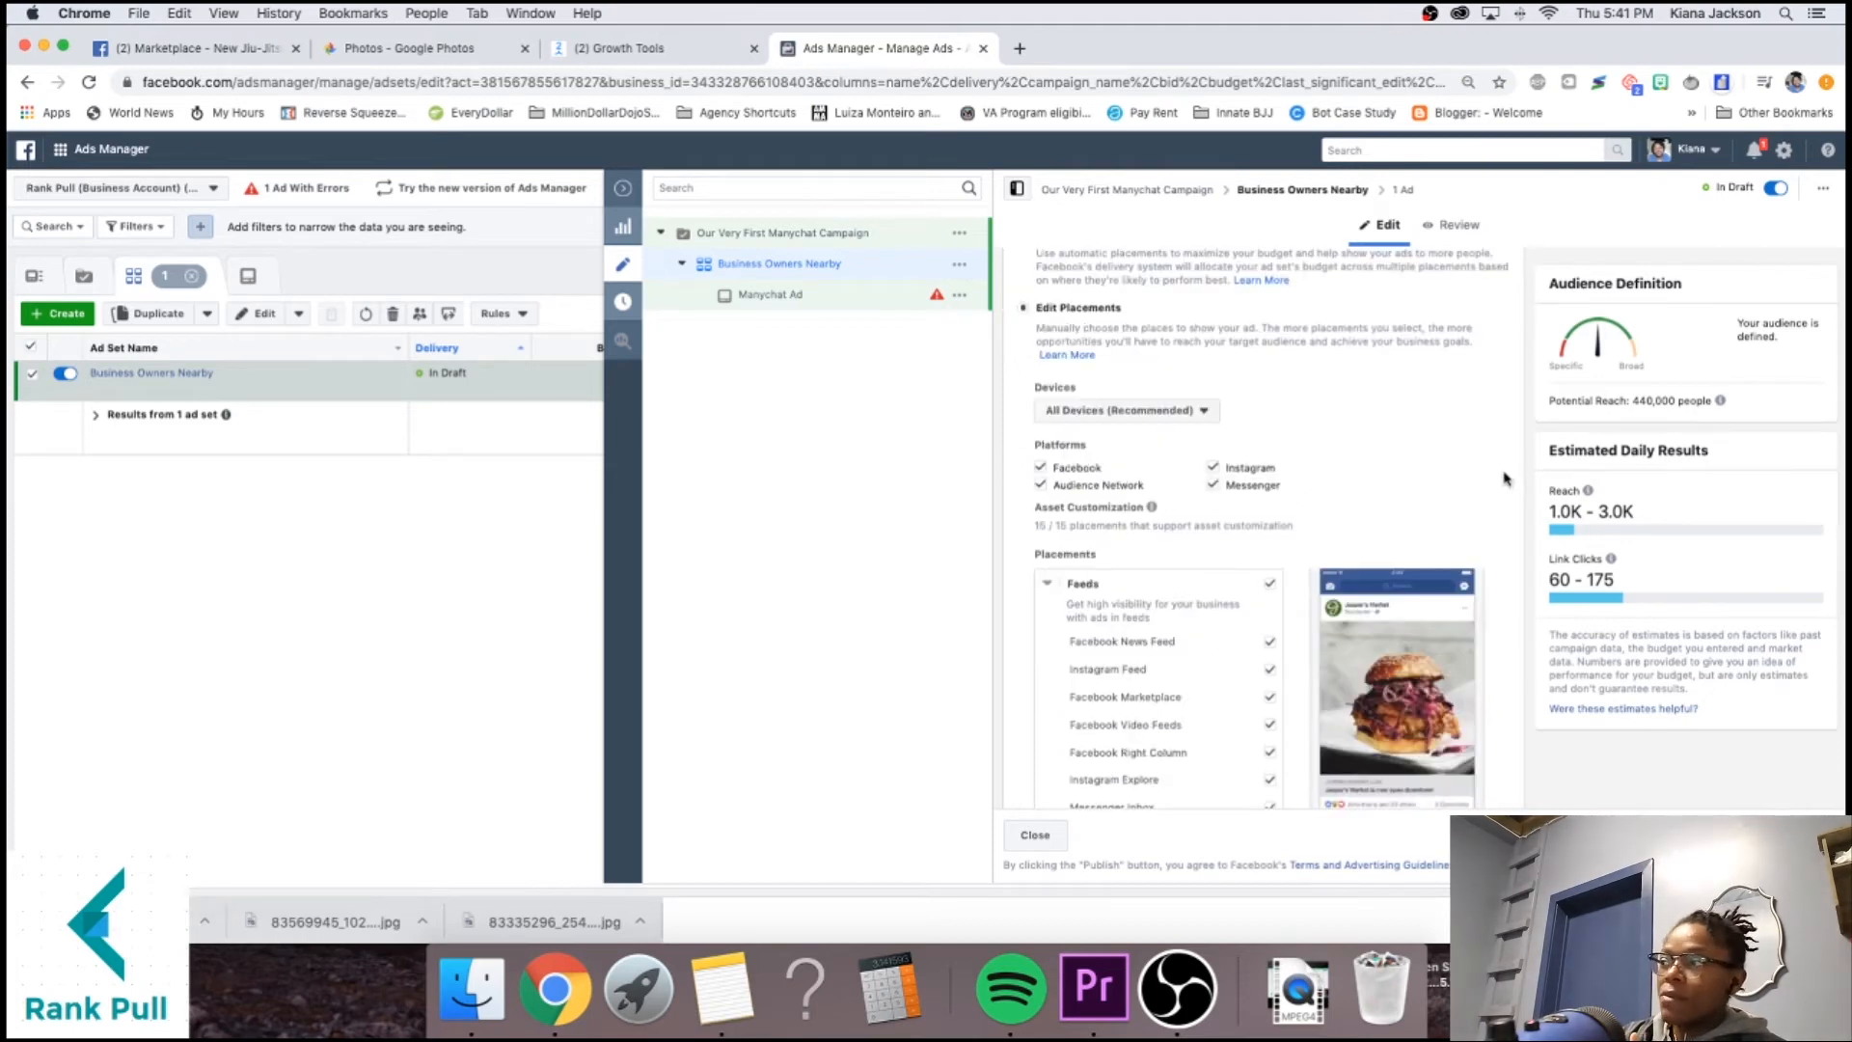
pyautogui.click(1211, 468)
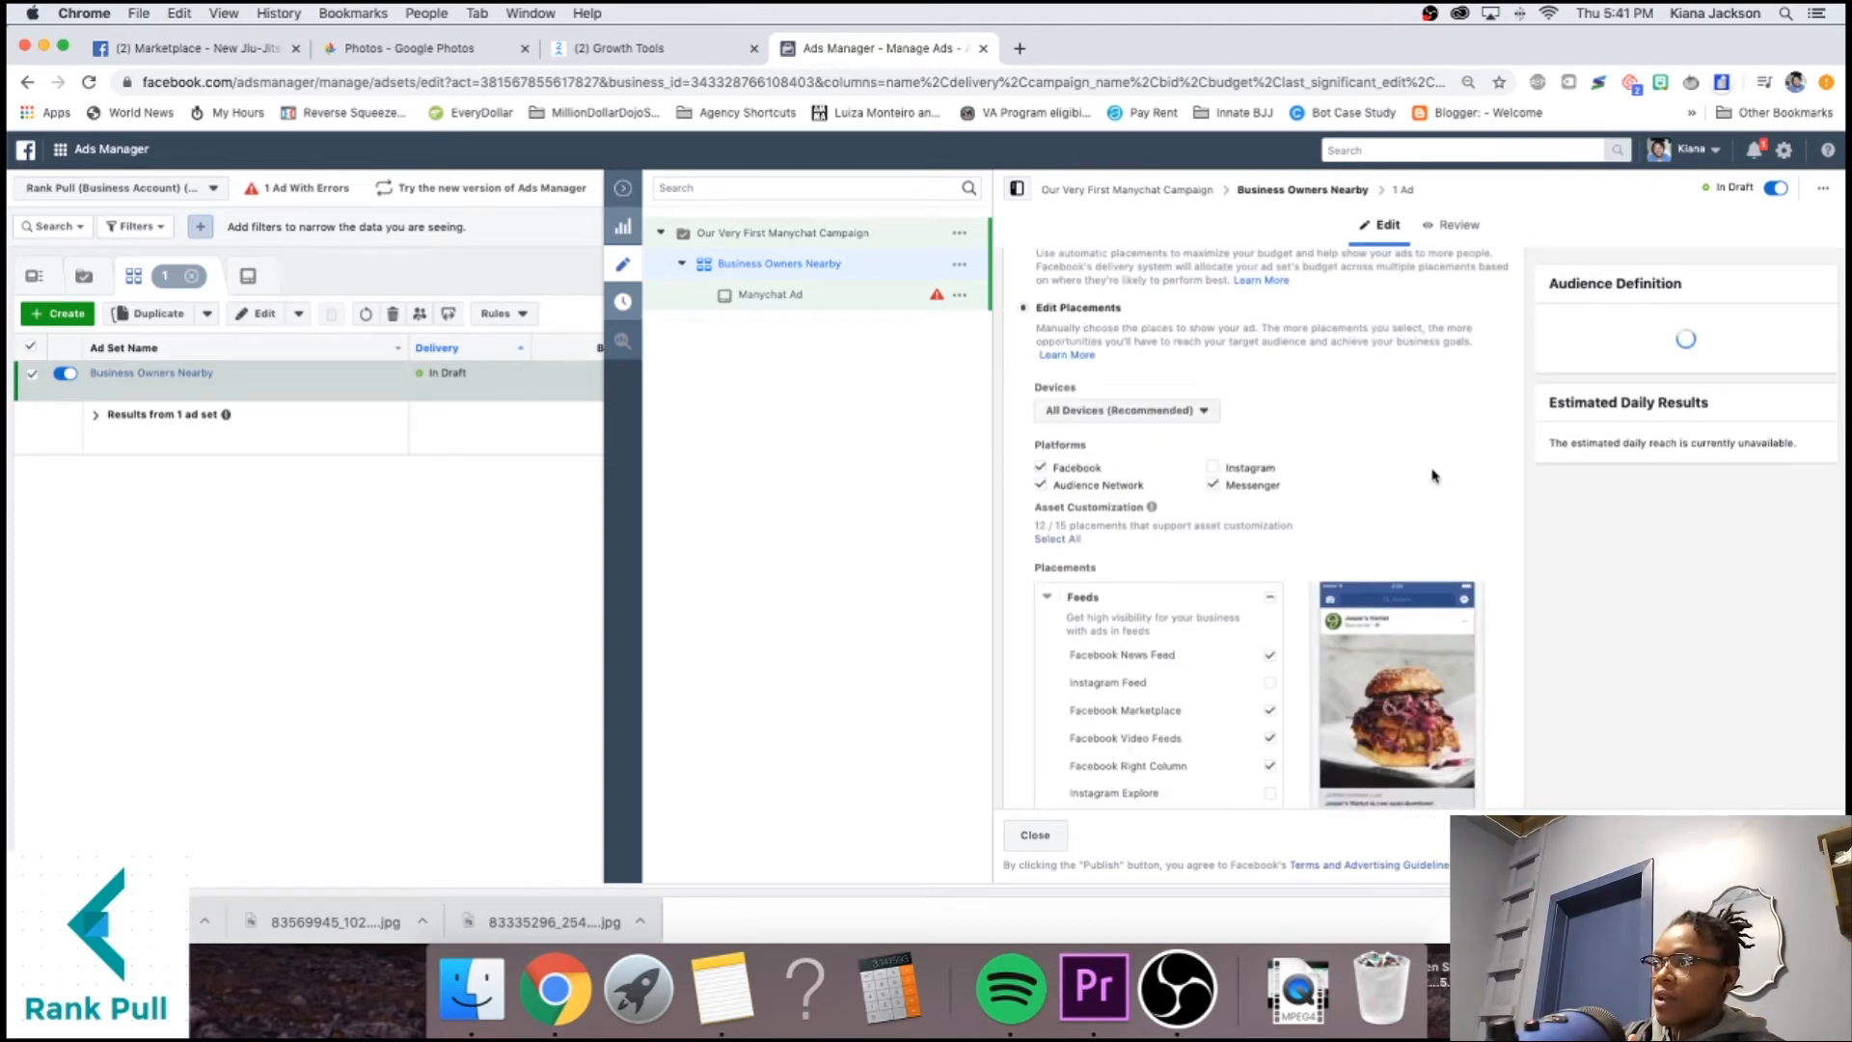
pyautogui.click(1039, 486)
# Restrict devices to mobile only, keeping Instagram and Audience Network excluded.
pyautogui.click(1153, 413)
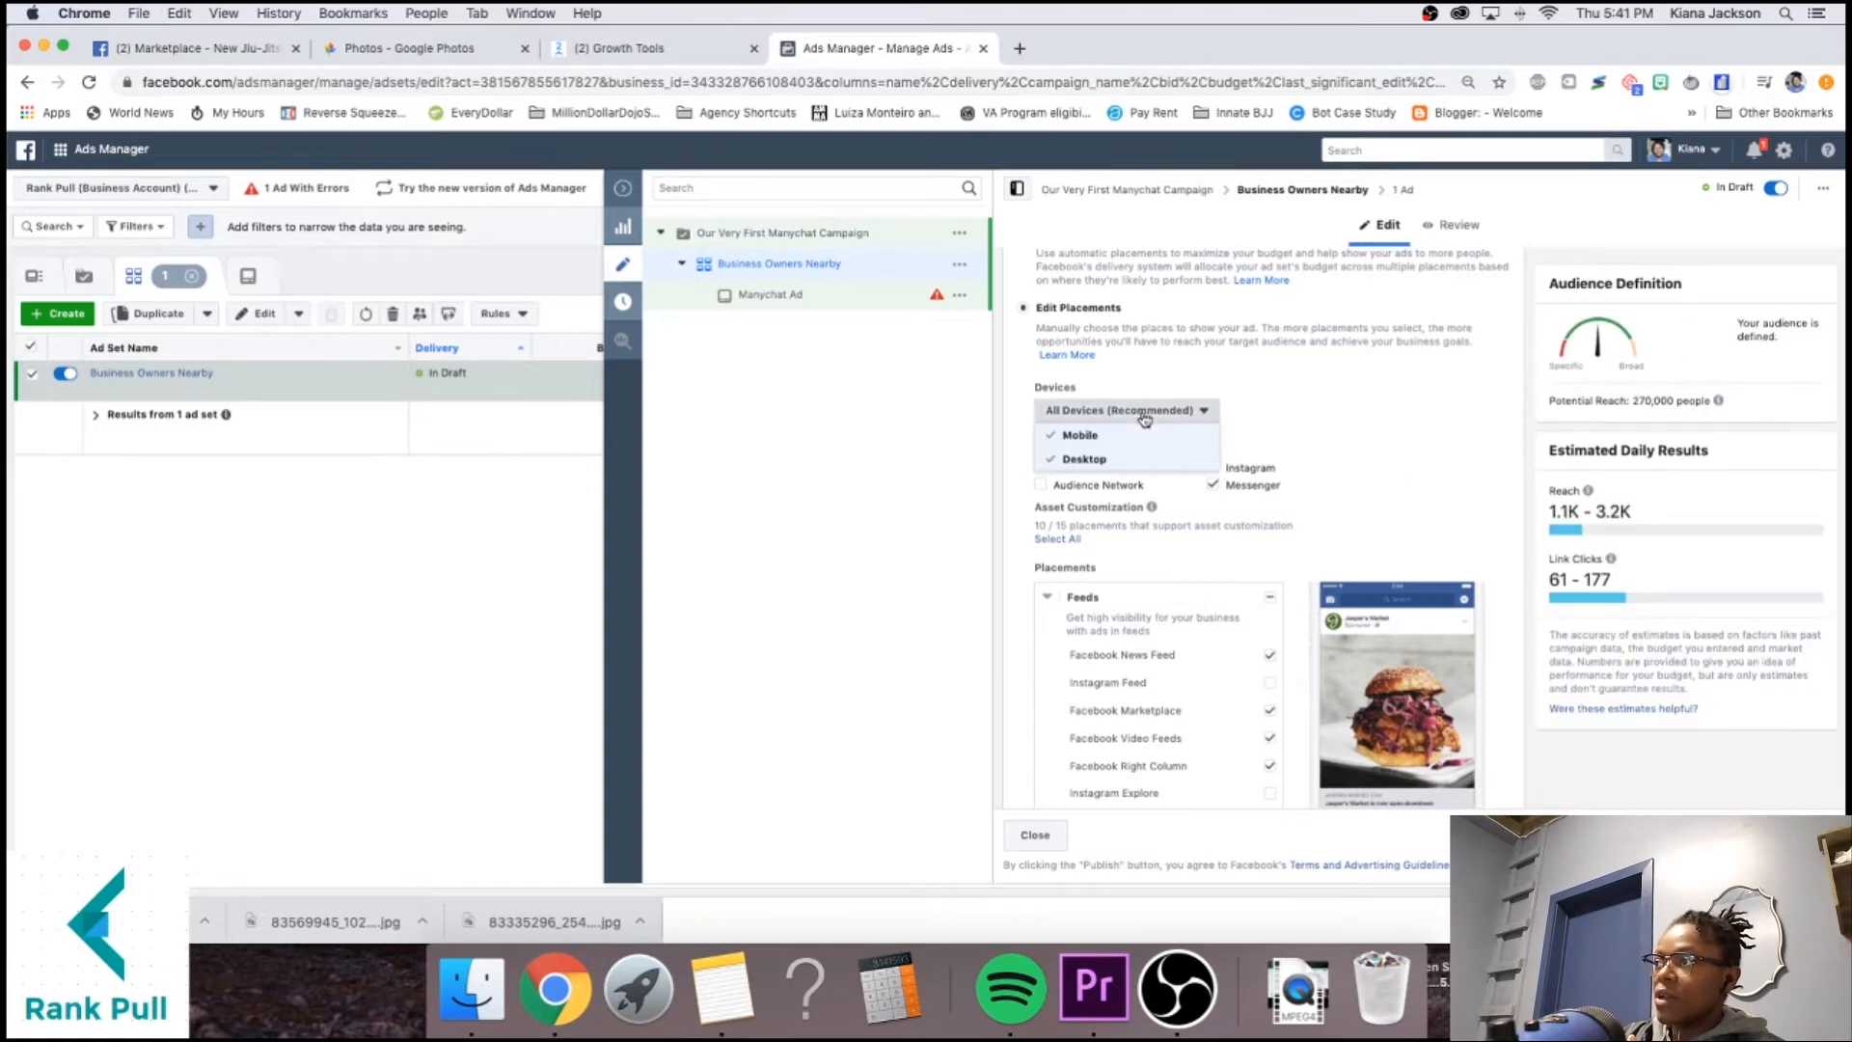
pyautogui.click(1103, 460)
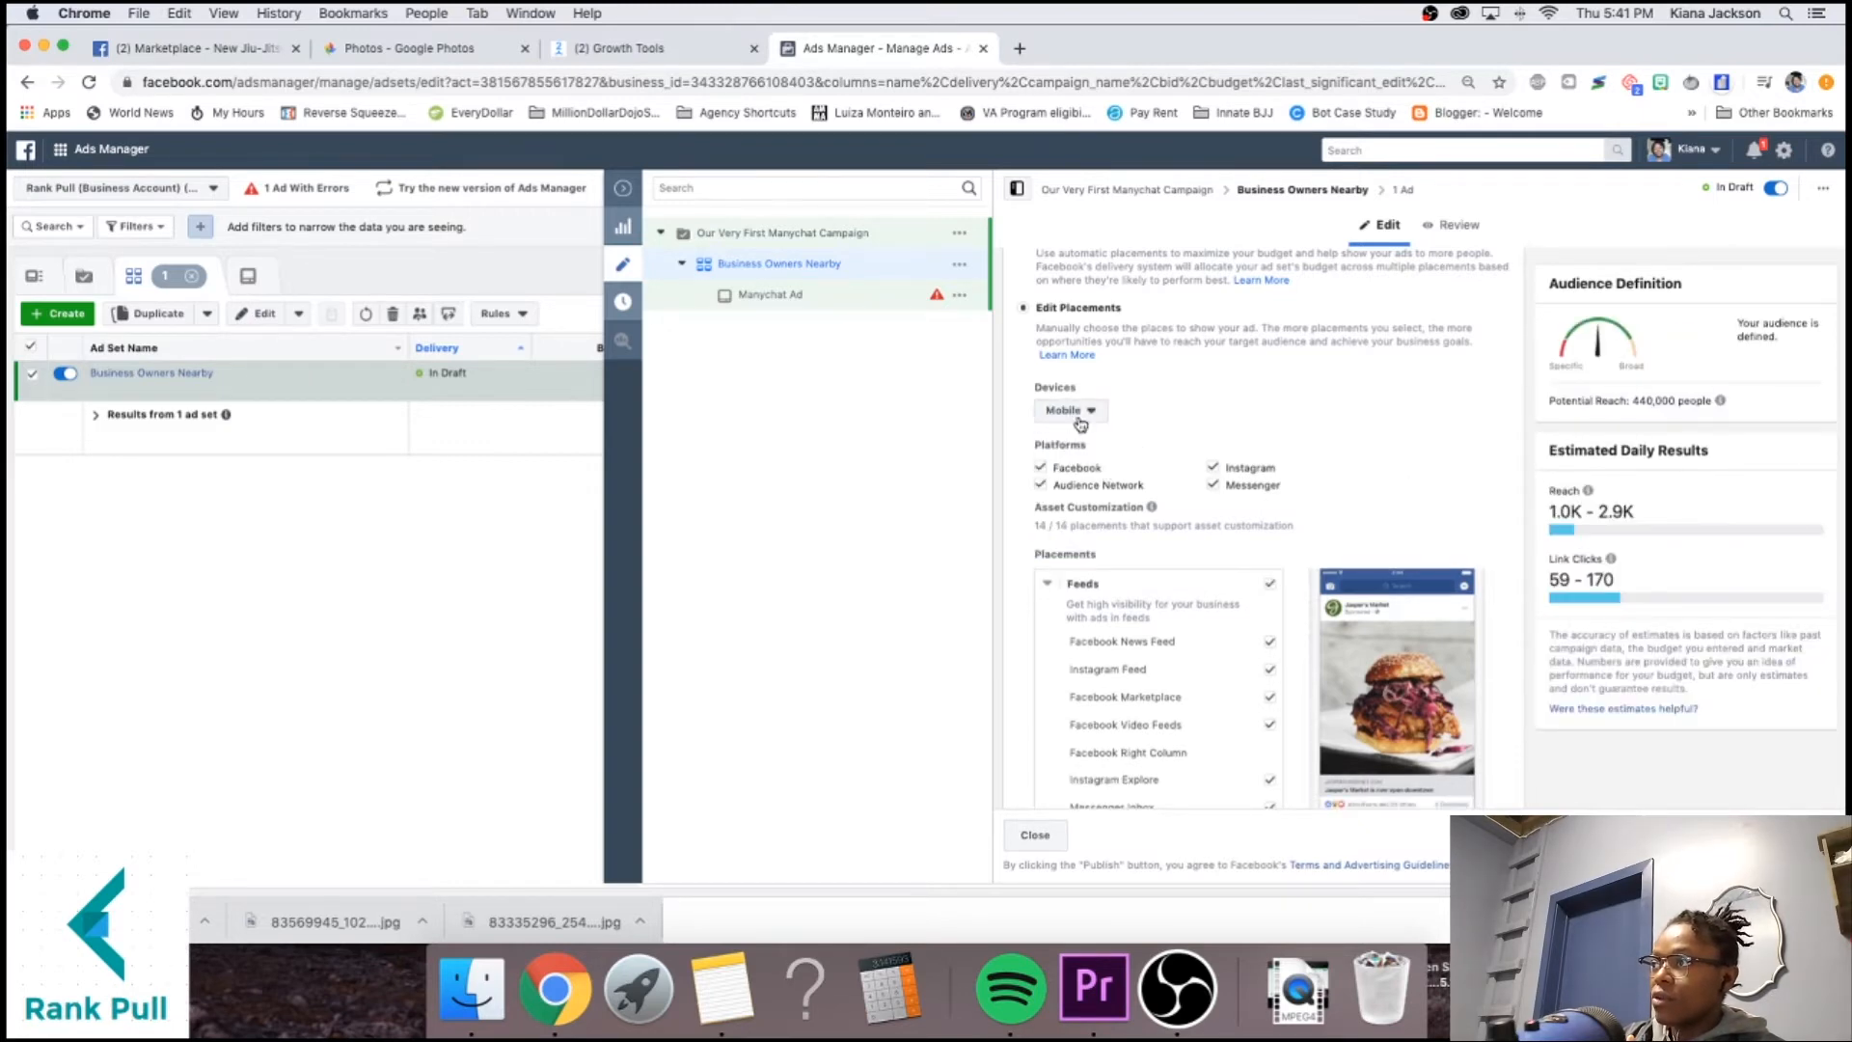
pyautogui.click(1214, 468)
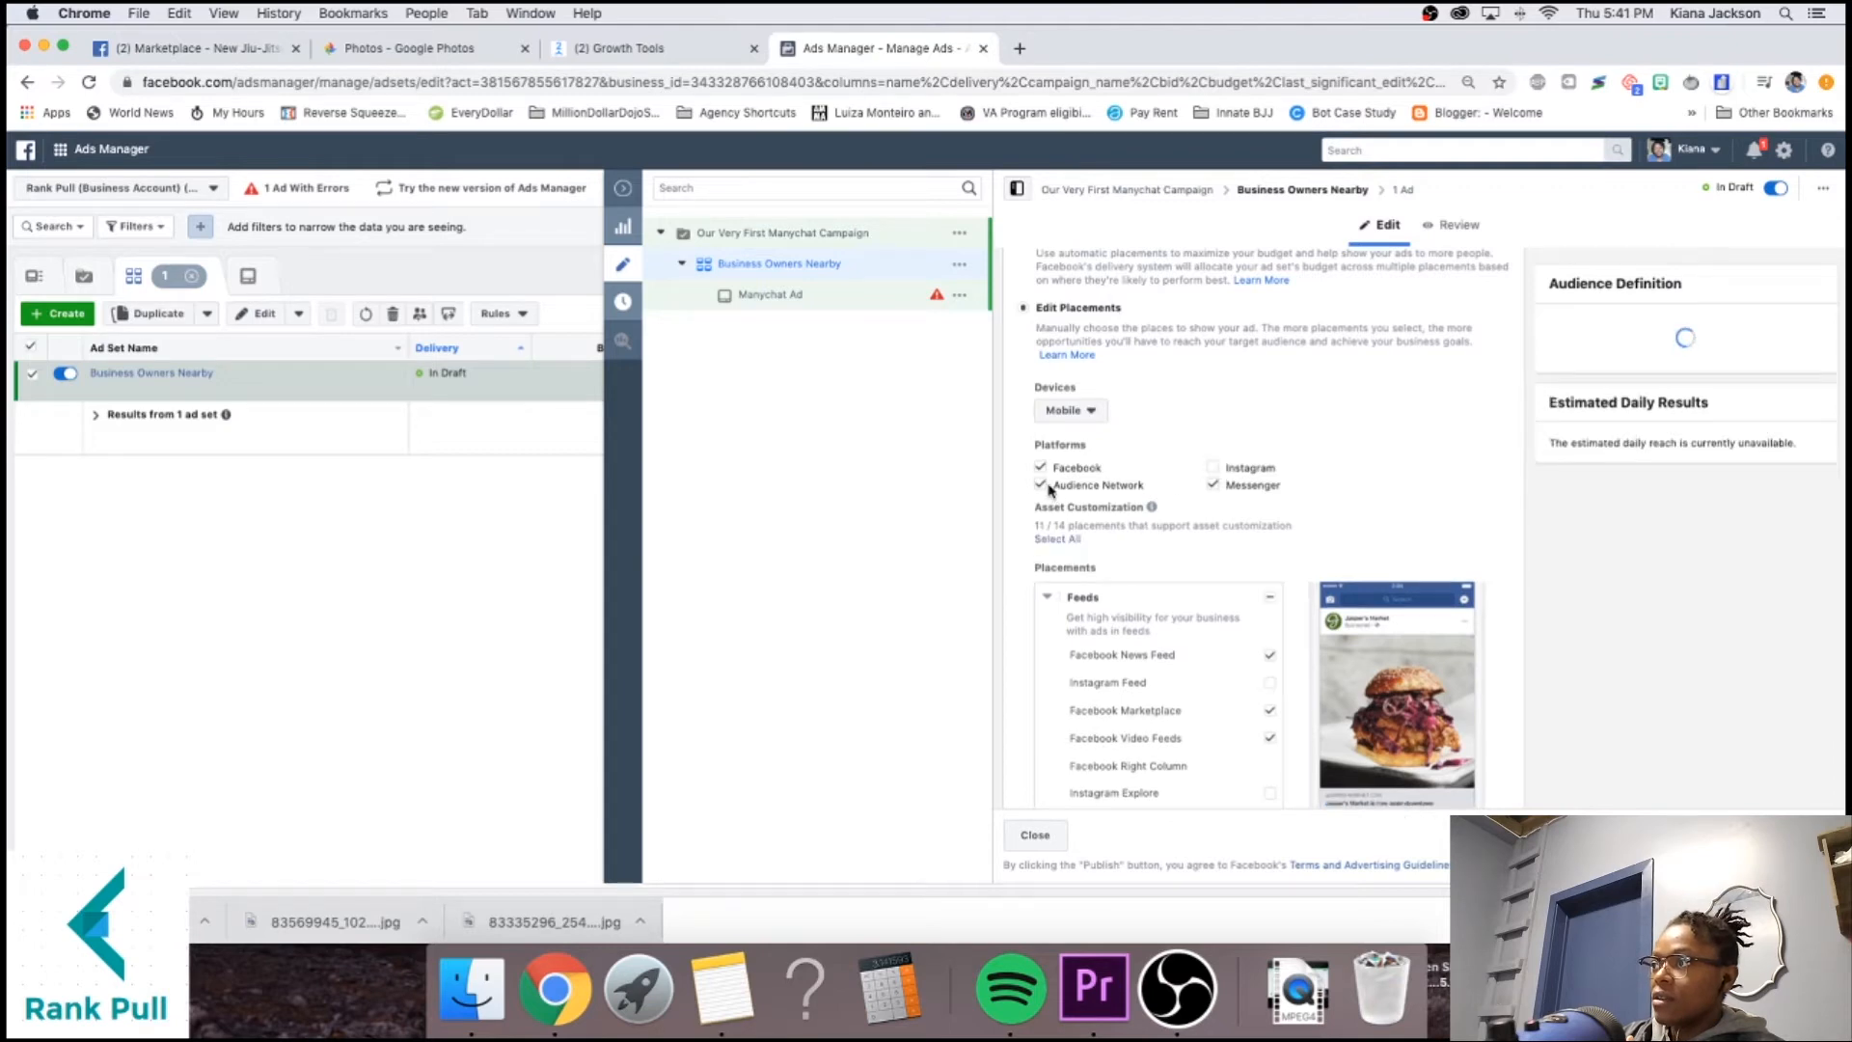
pyautogui.click(1040, 485)
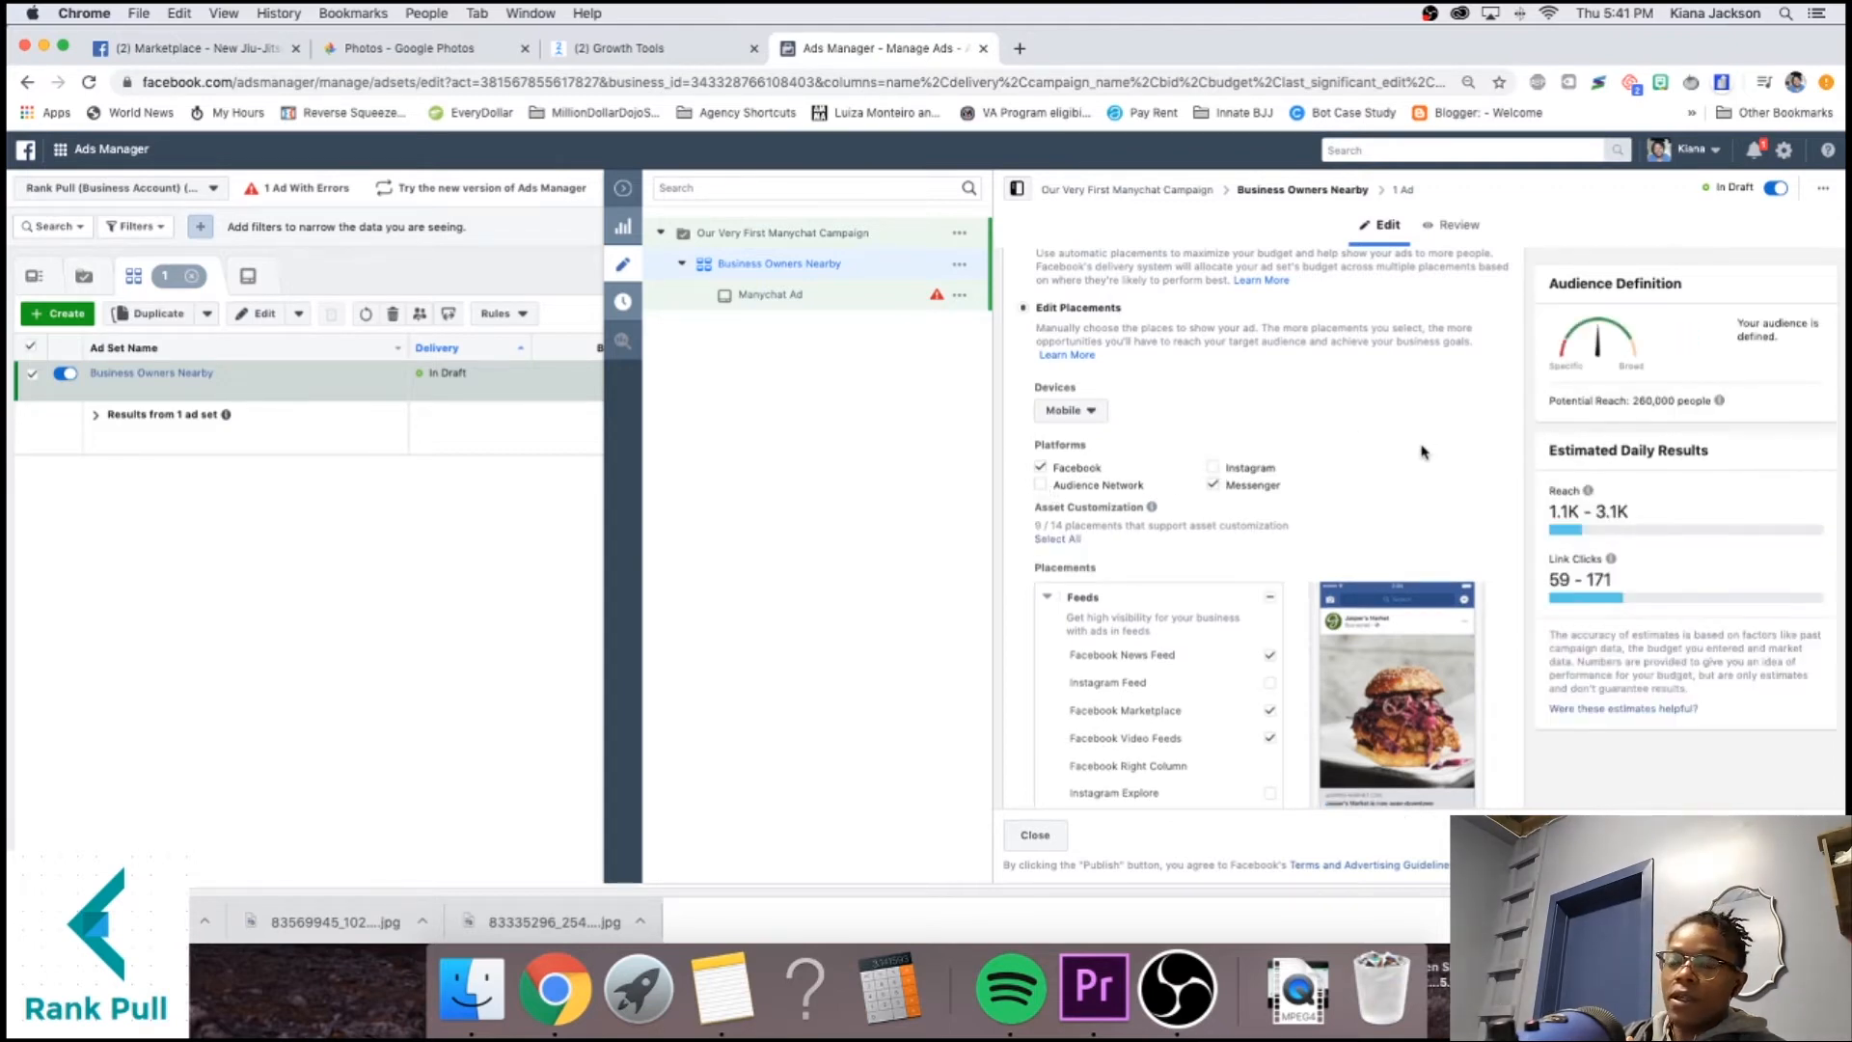
pyautogui.scroll(-8, 1421, 451)
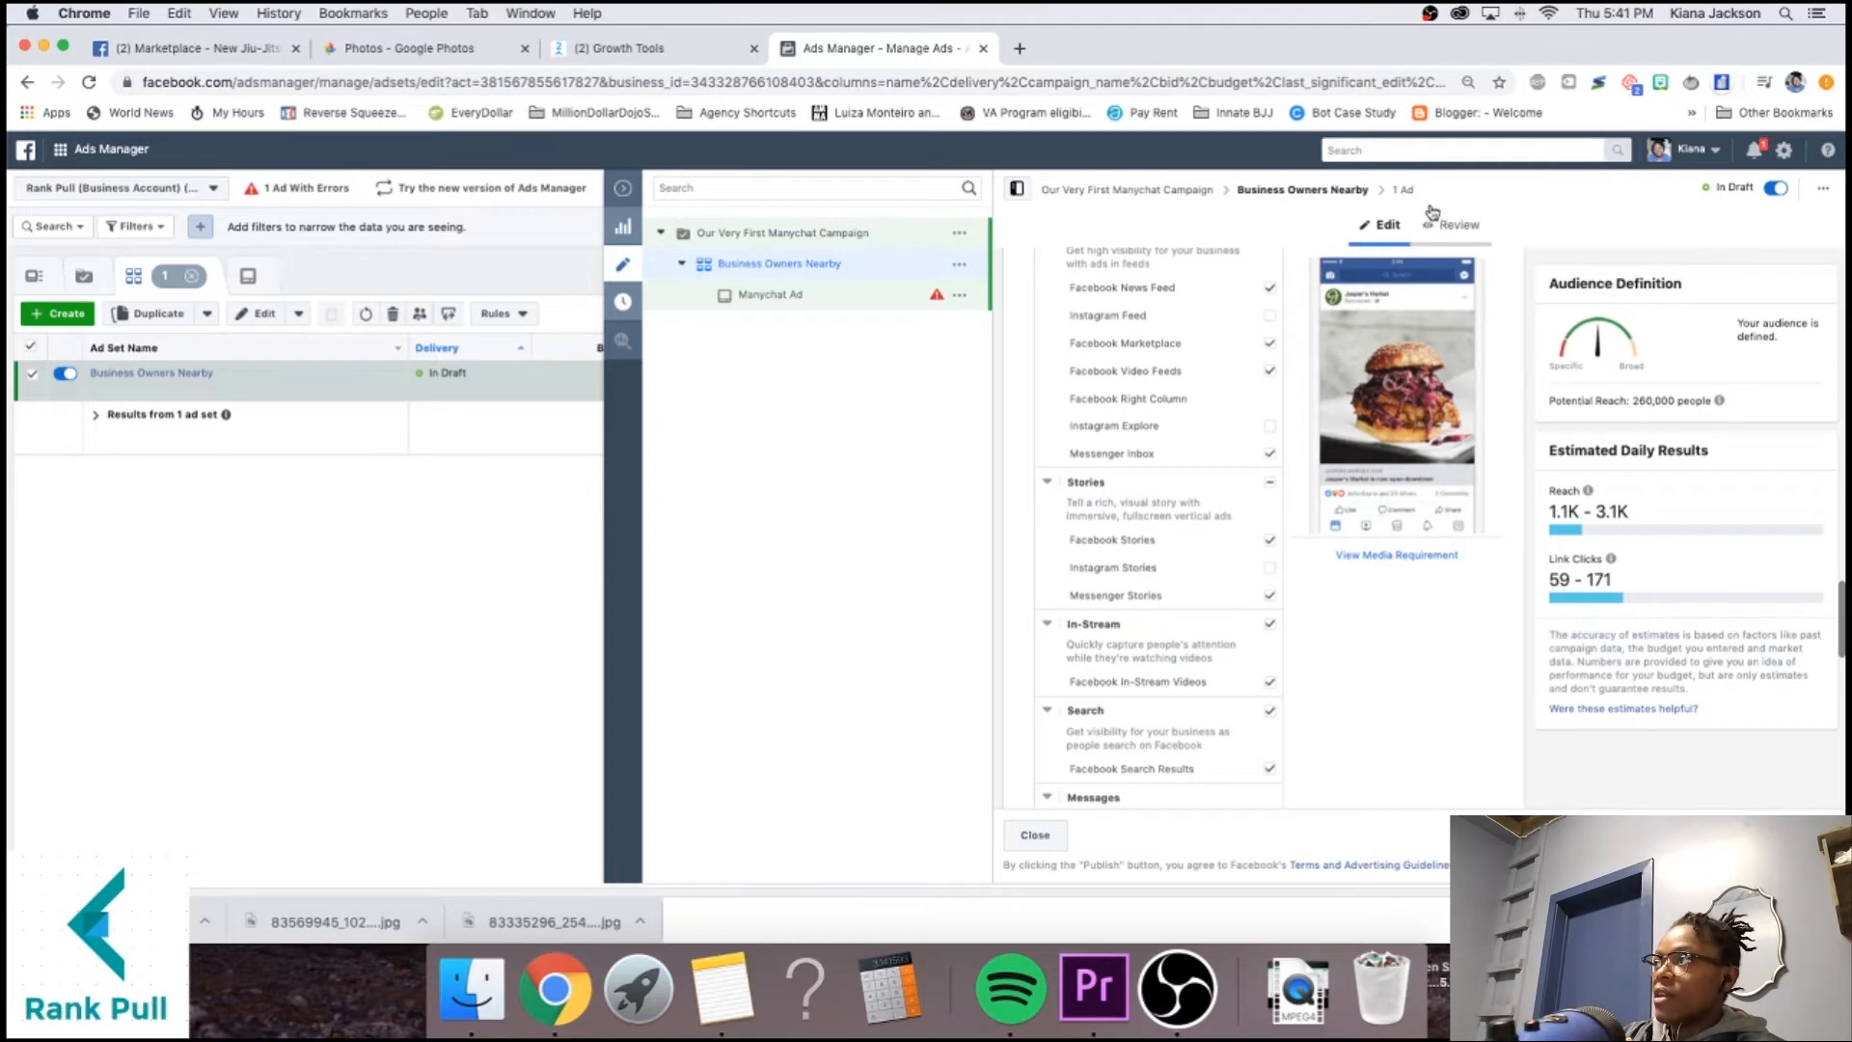
pyautogui.scroll(-10, 1331, 608)
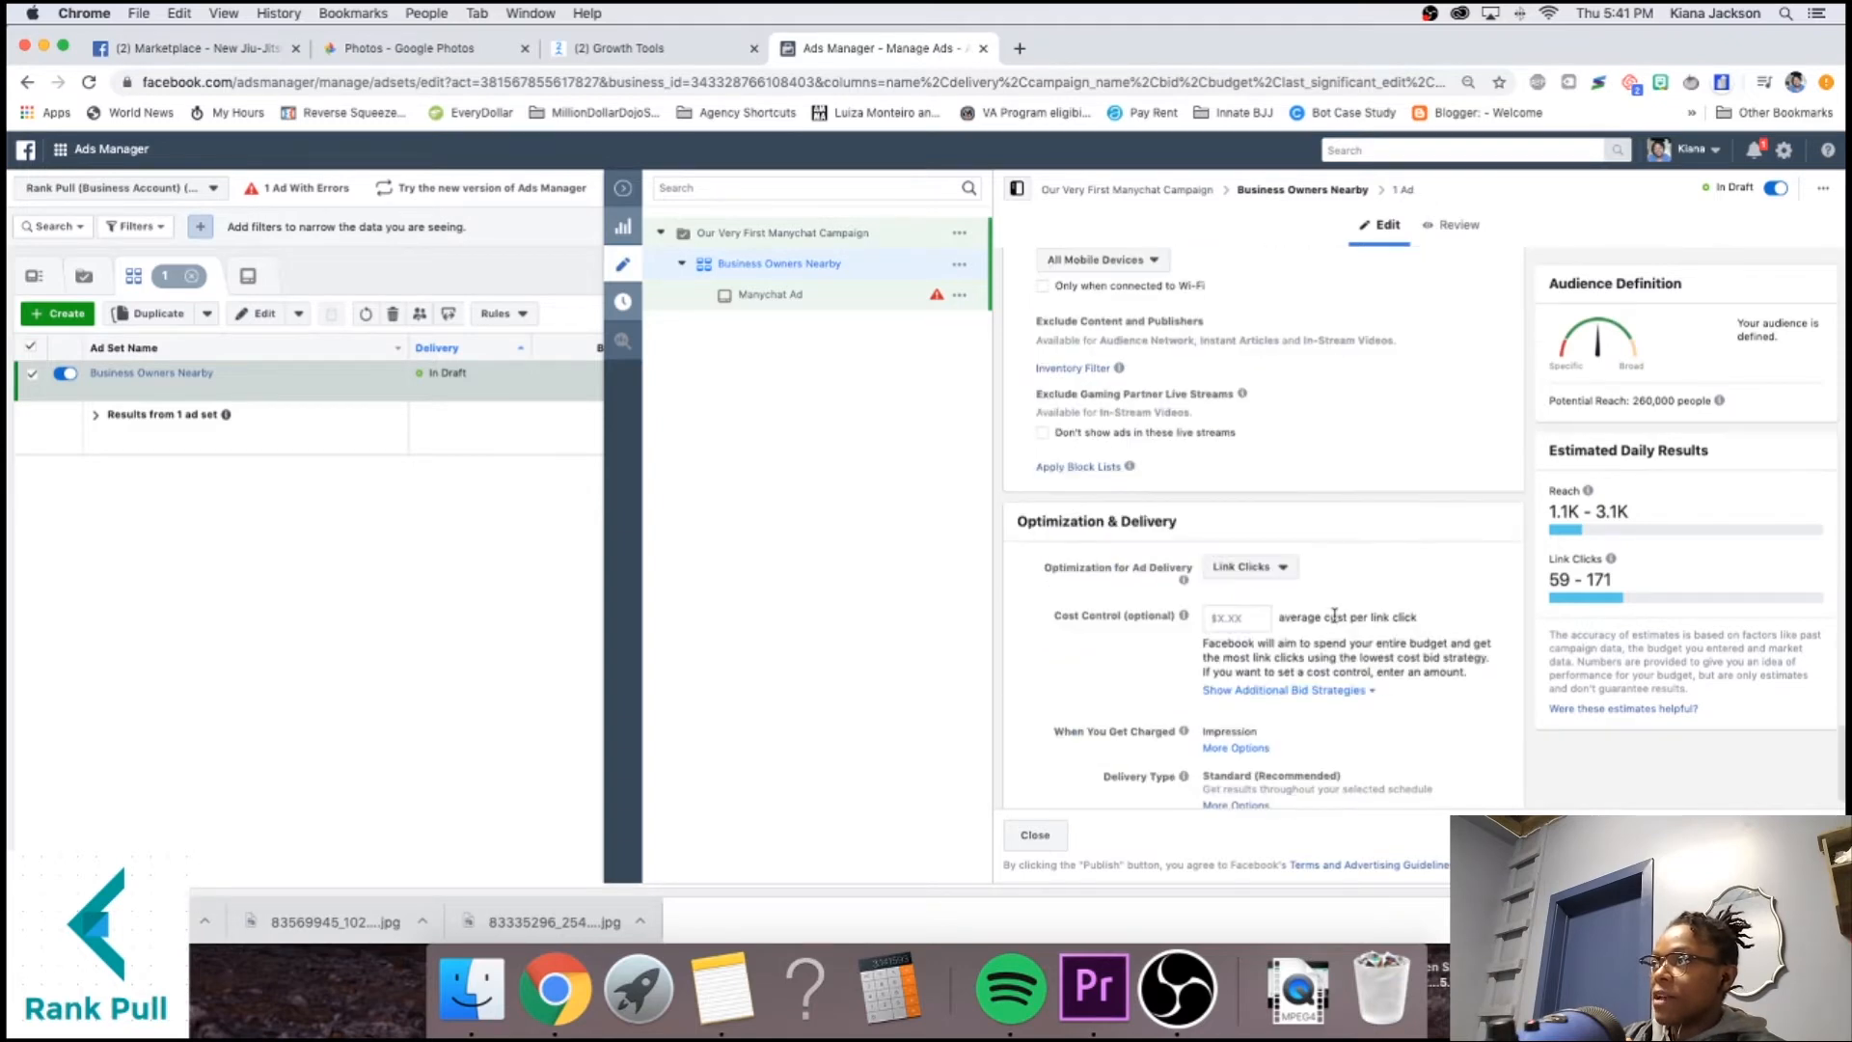
pyautogui.scroll(-1, 1334, 614)
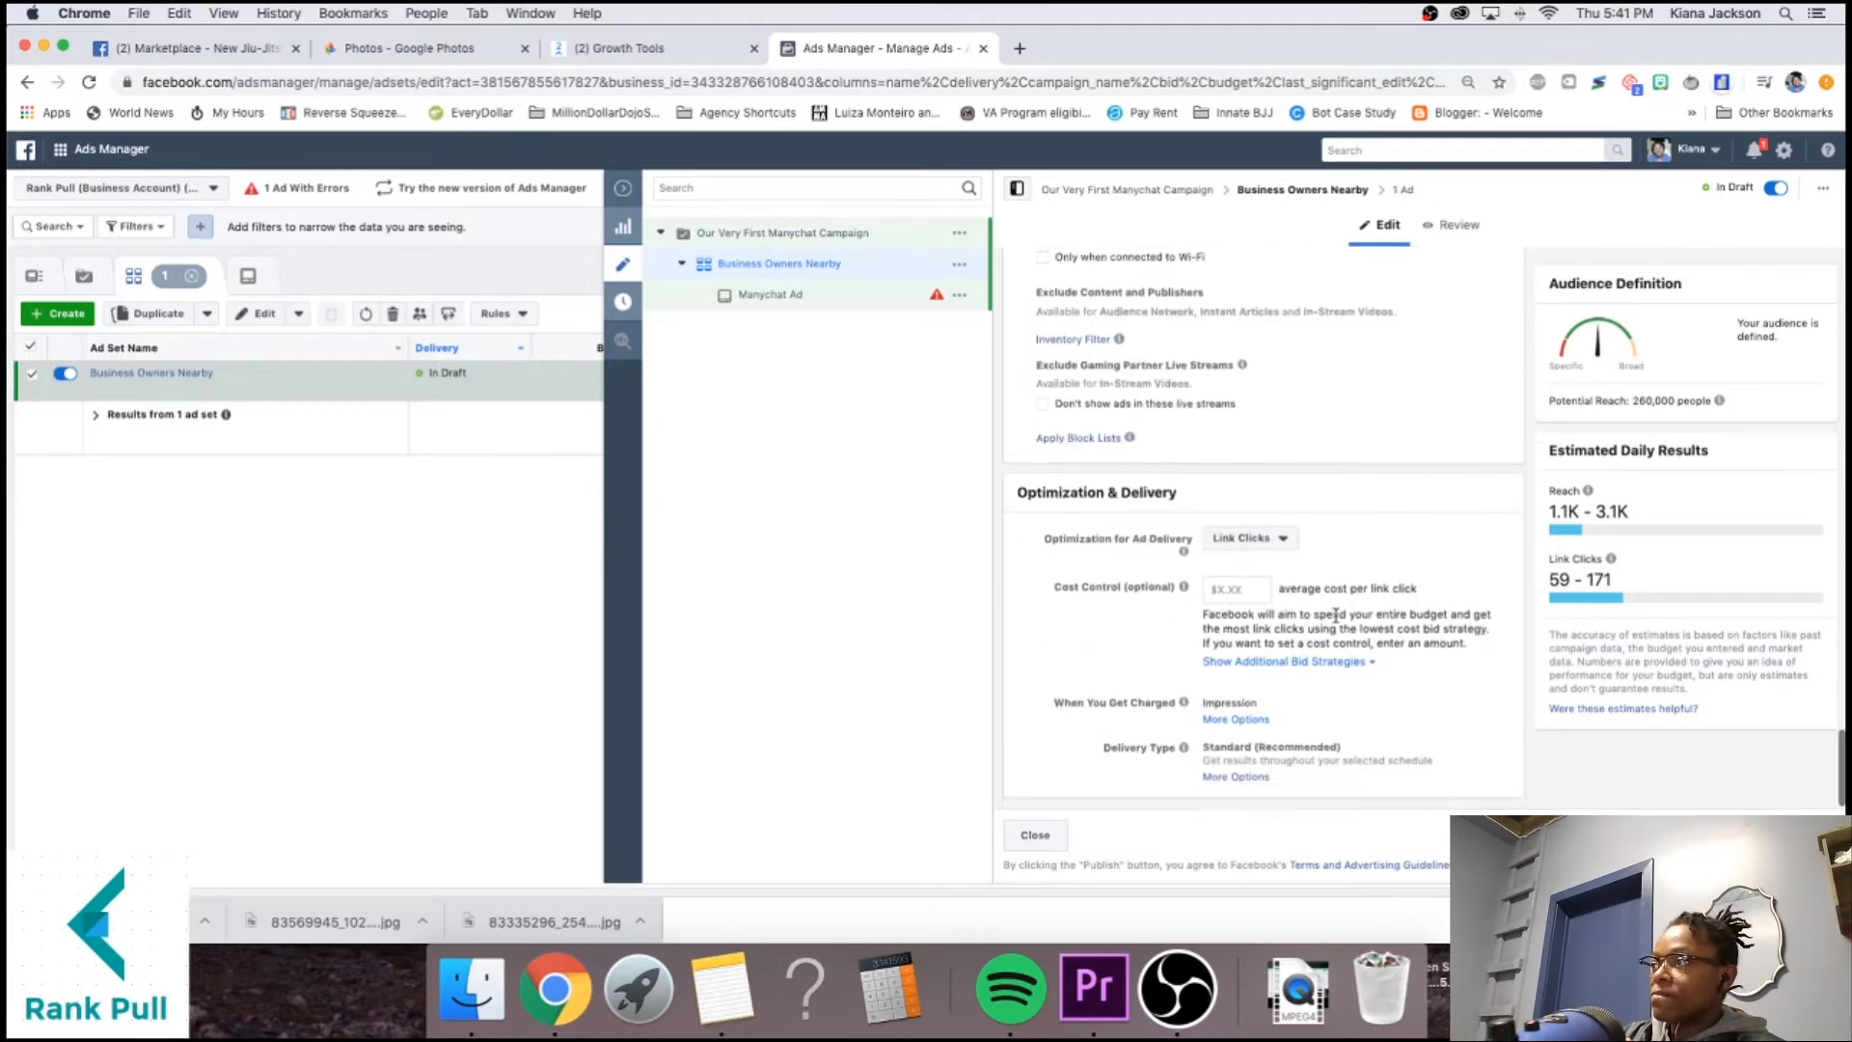
# Rename the ad to 'Our first manychat Ad'.
pyautogui.click(1408, 192)
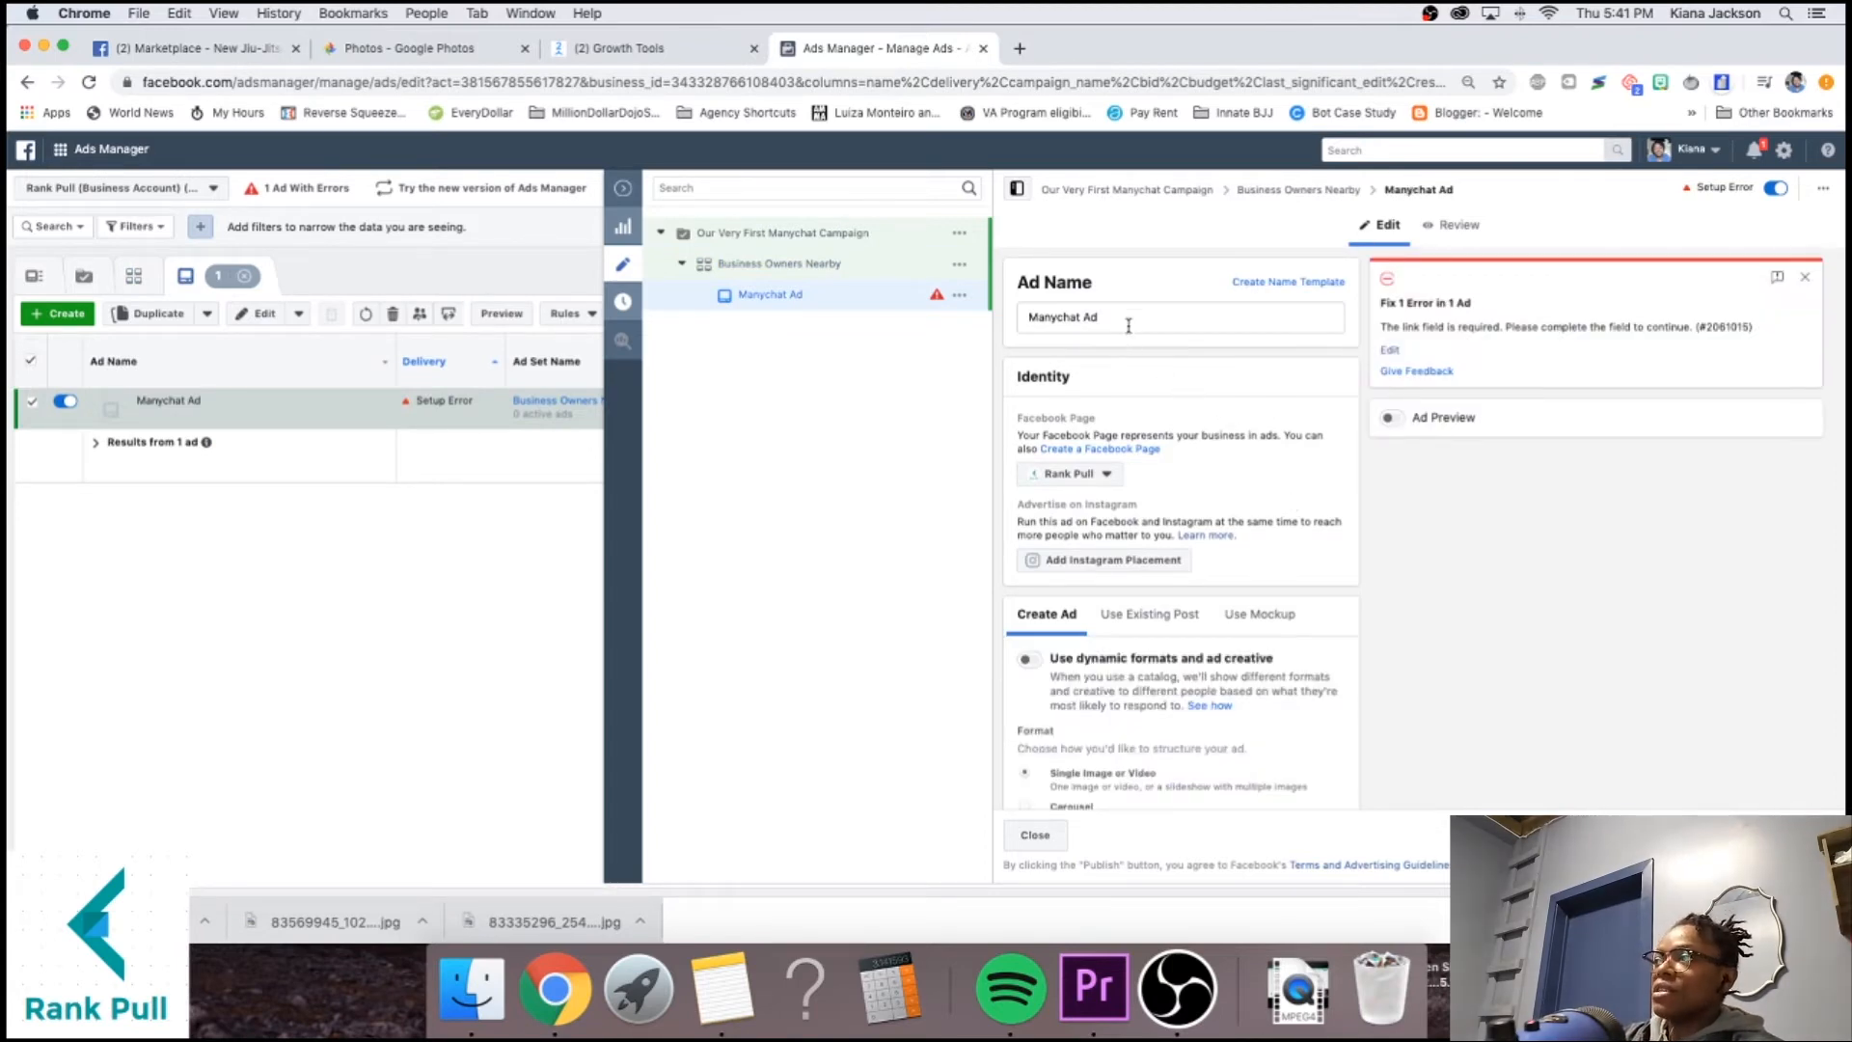
pyautogui.scroll(-3, 1073, 345)
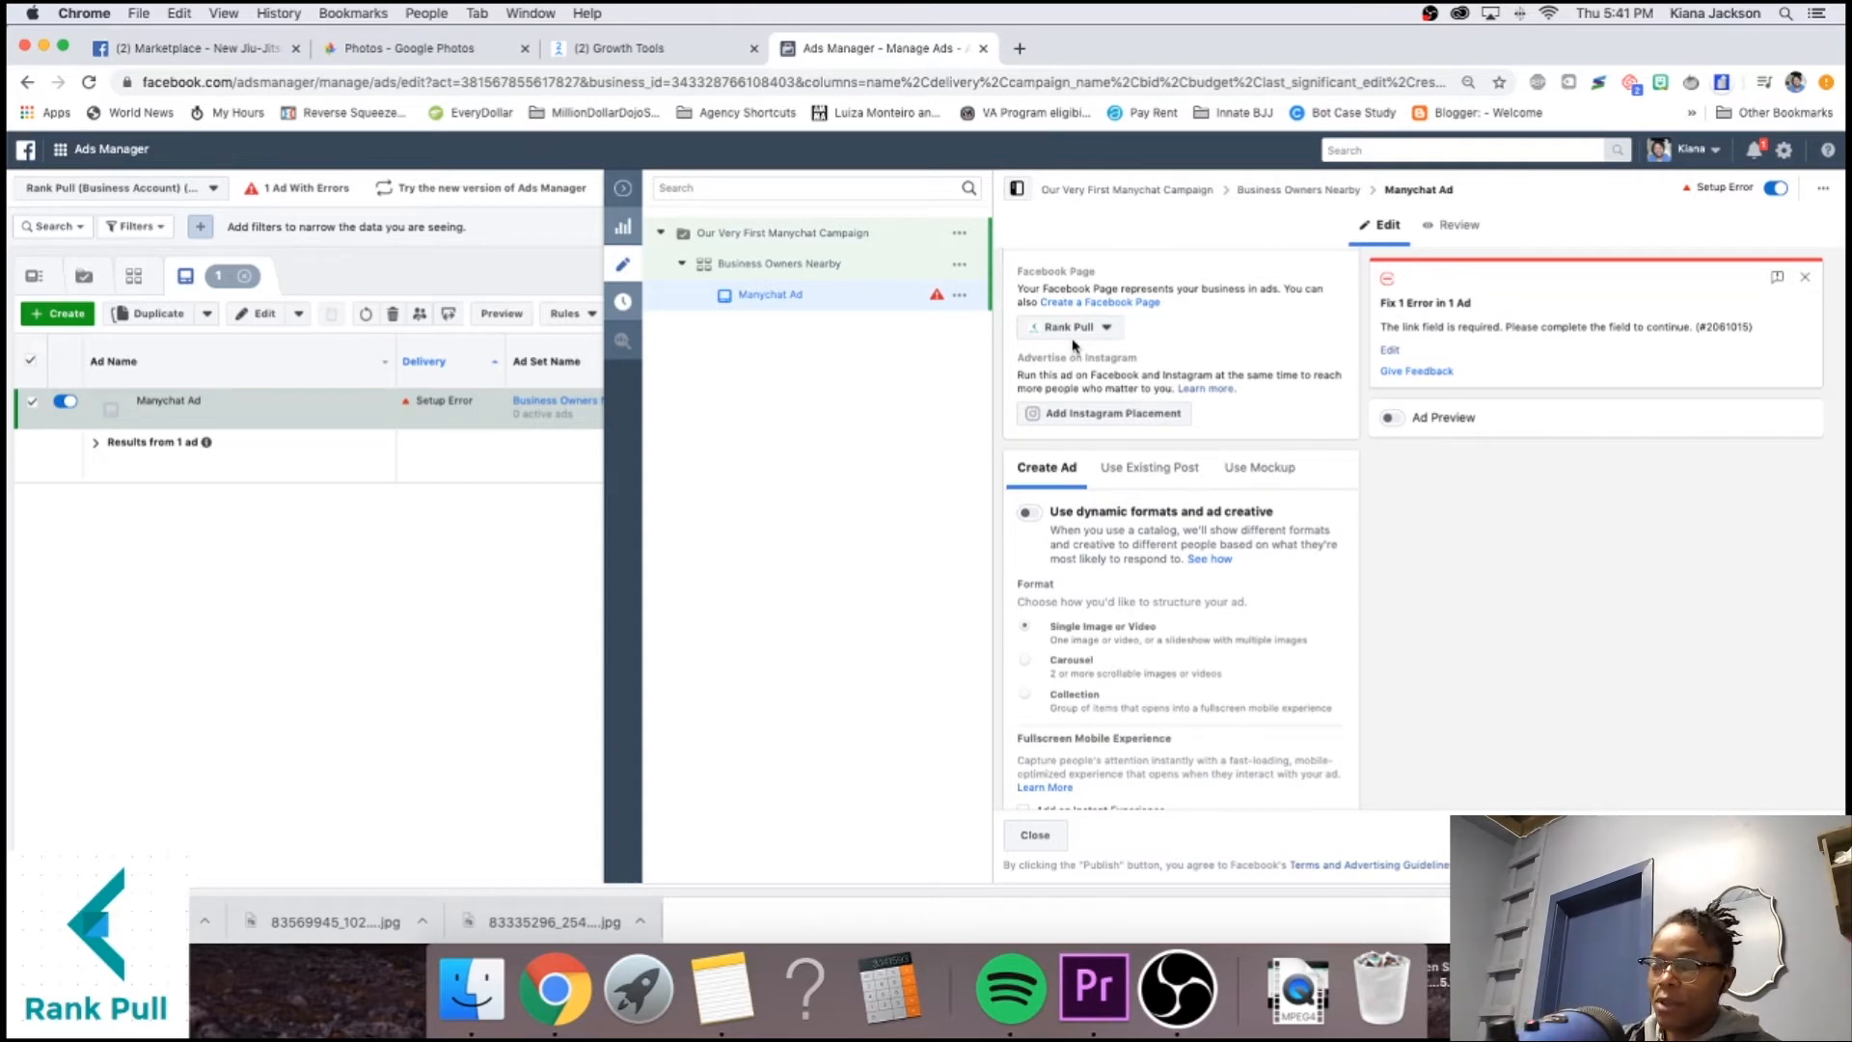
pyautogui.scroll(3, 1196, 318)
pyautogui.tripleClick(1196, 318)
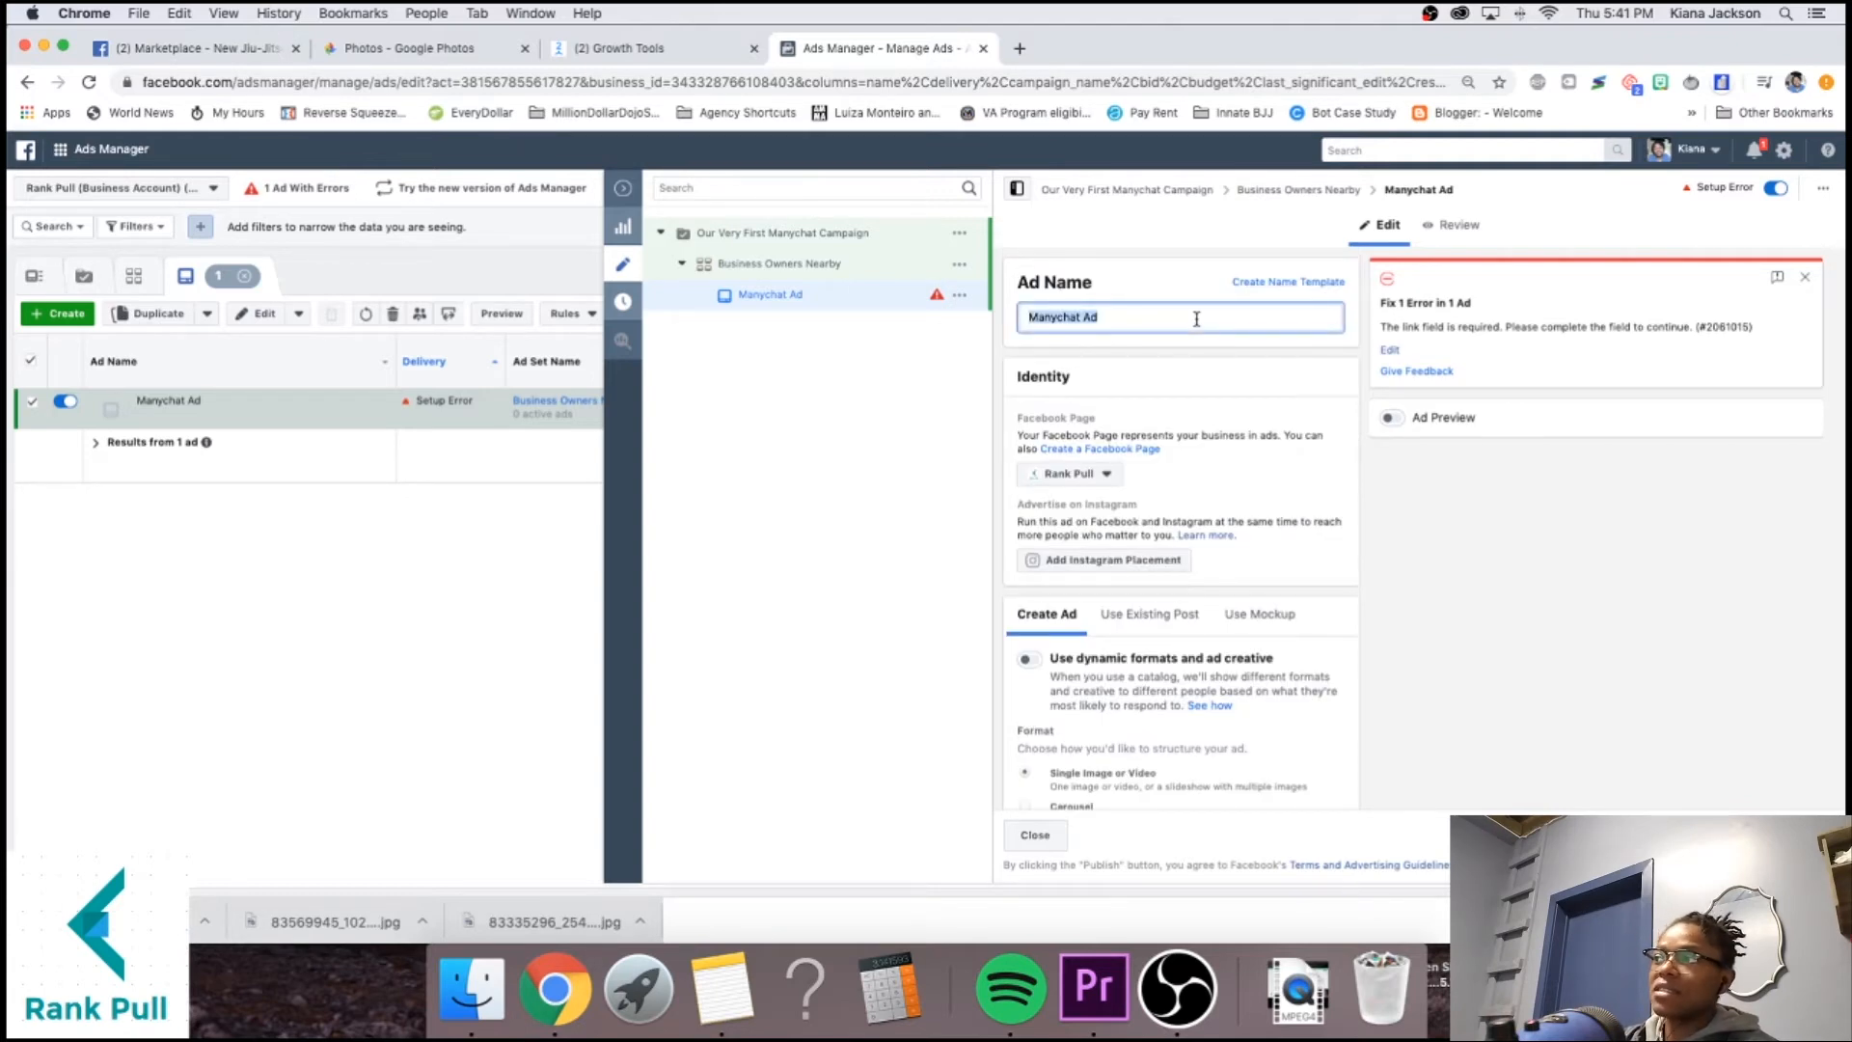
pyautogui.write('Our fi')
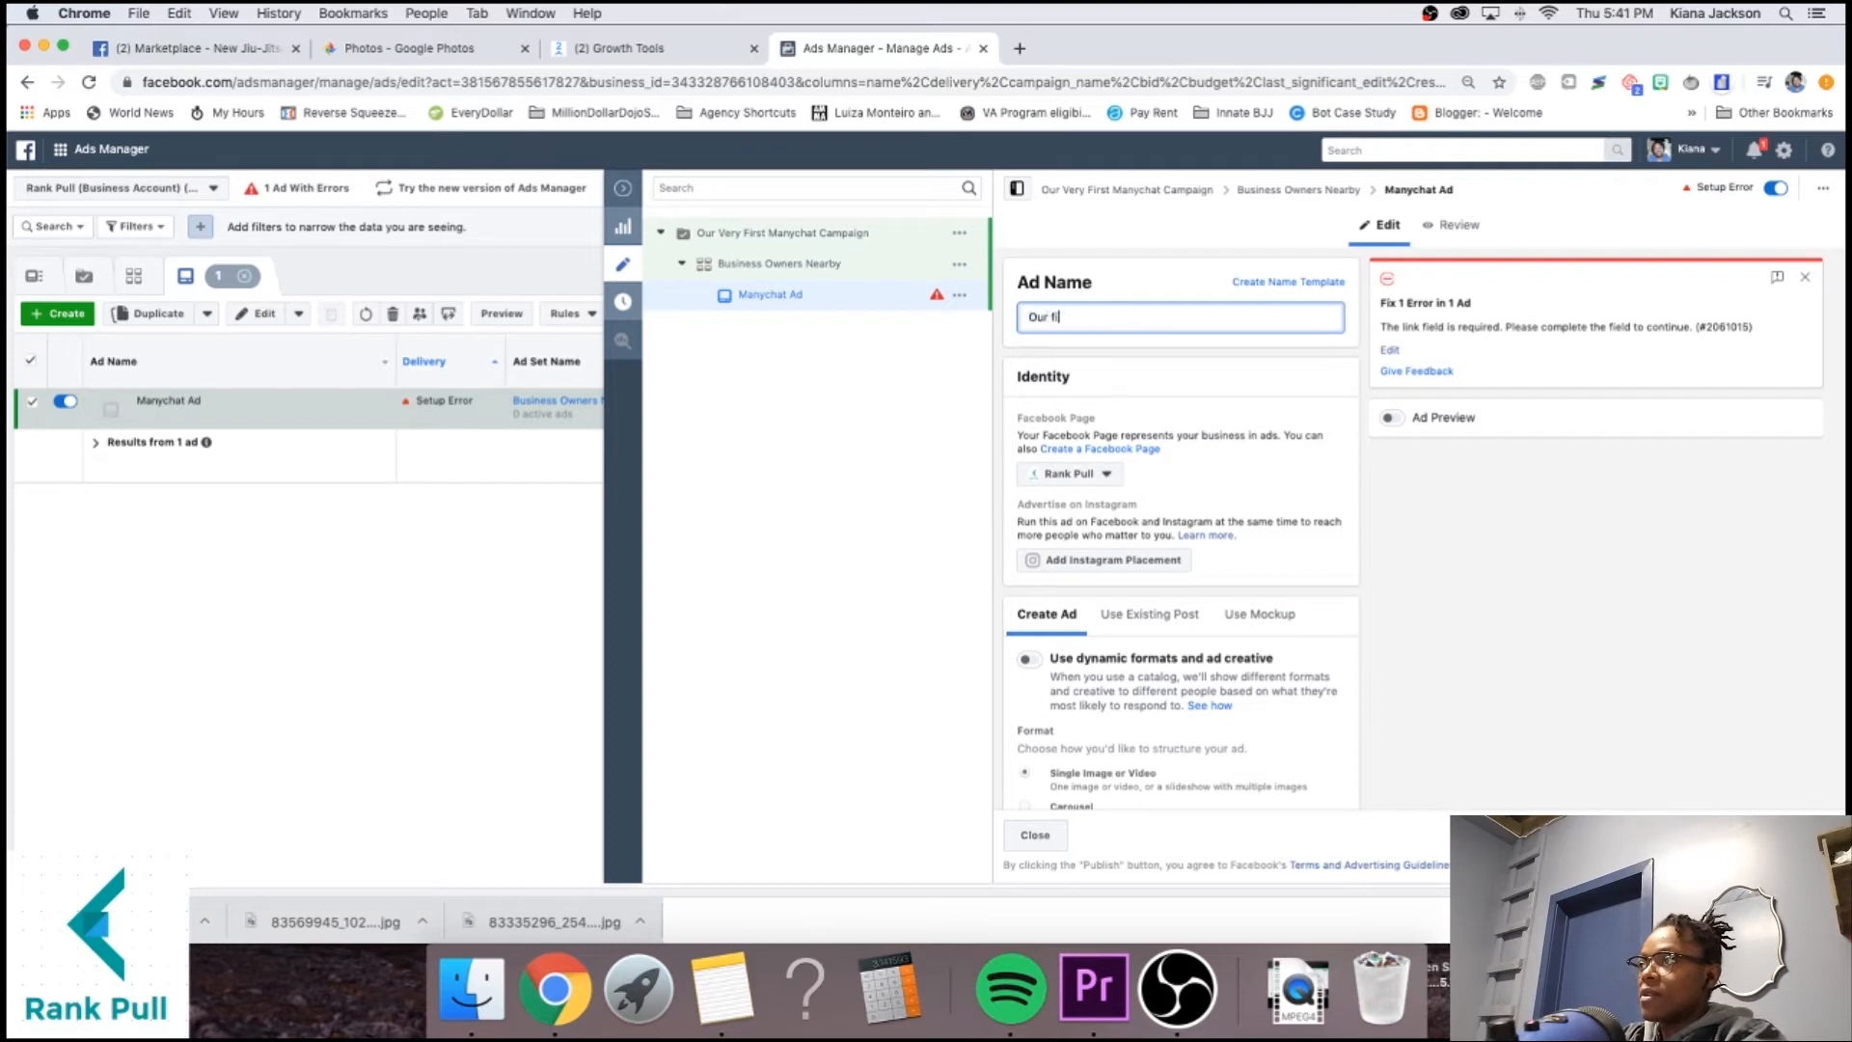
pyautogui.write('rst manychat Ad')
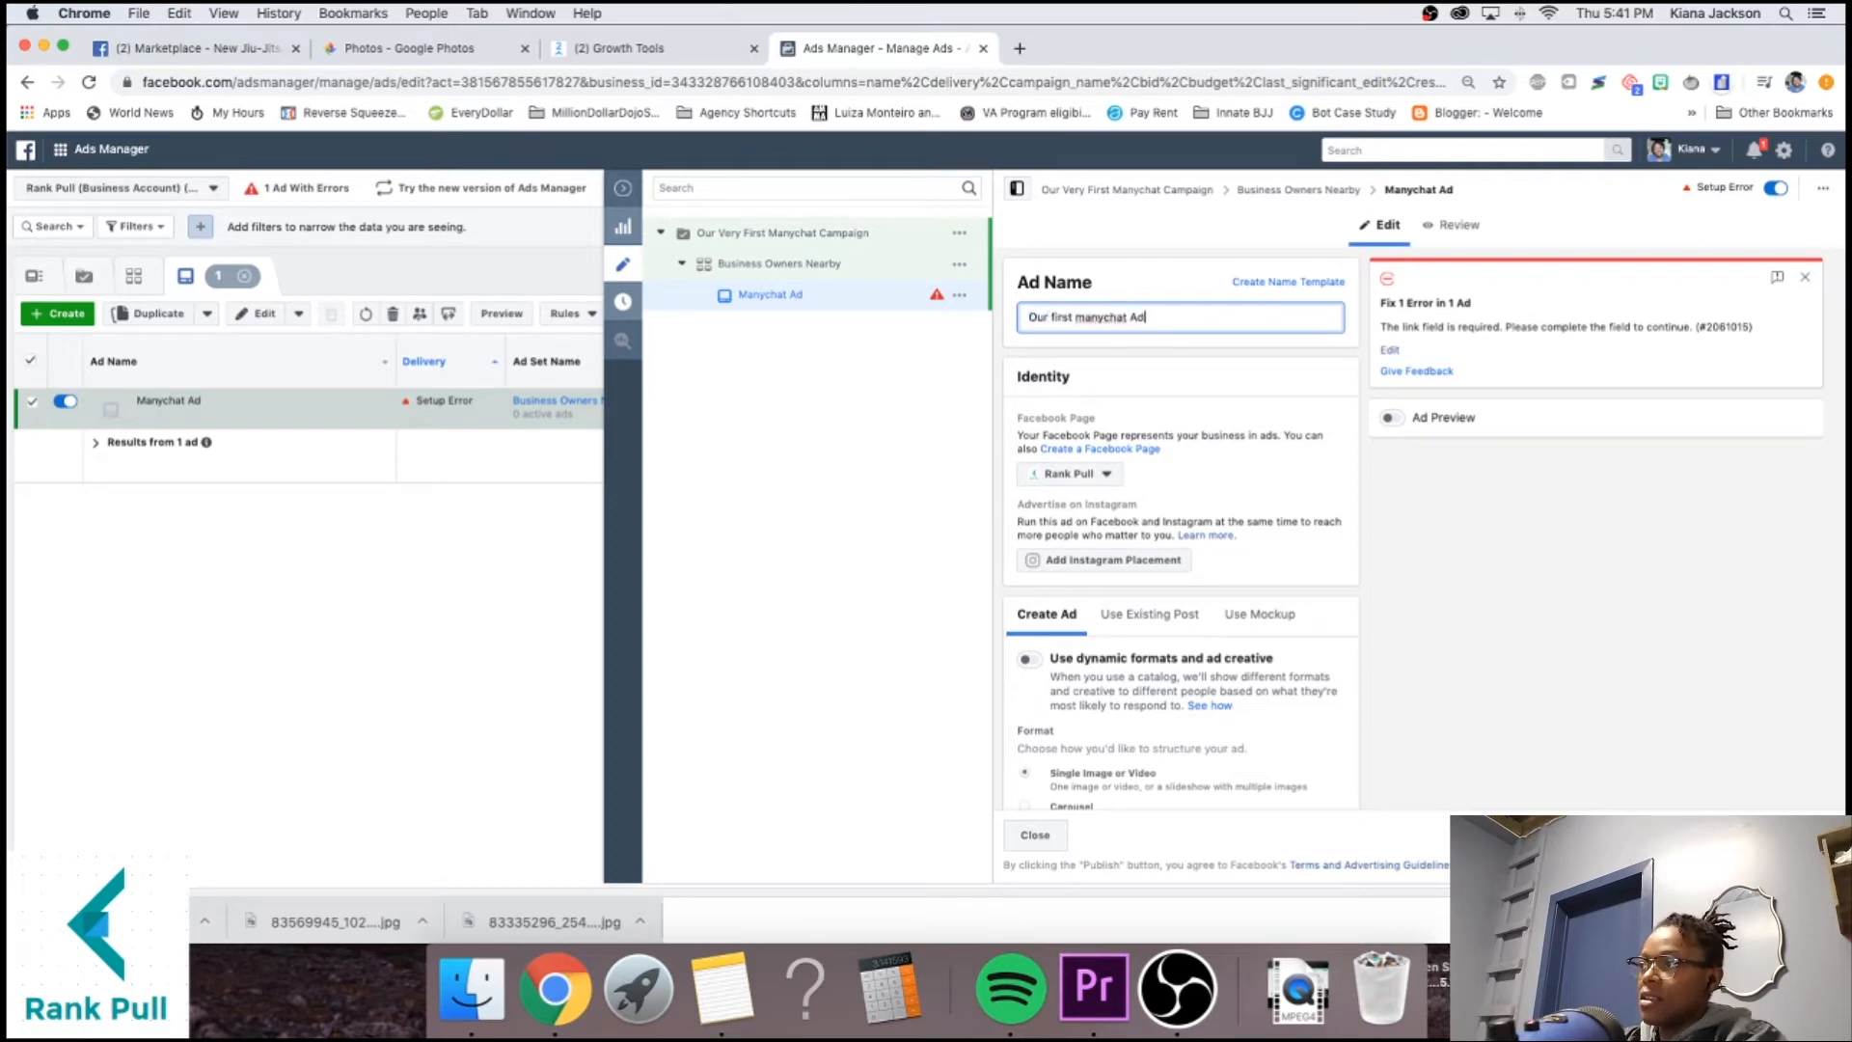
pyautogui.click(1269, 551)
# Scroll to the Media section and open the Add Media dropdown.
pyautogui.scroll(-1, 1232, 549)
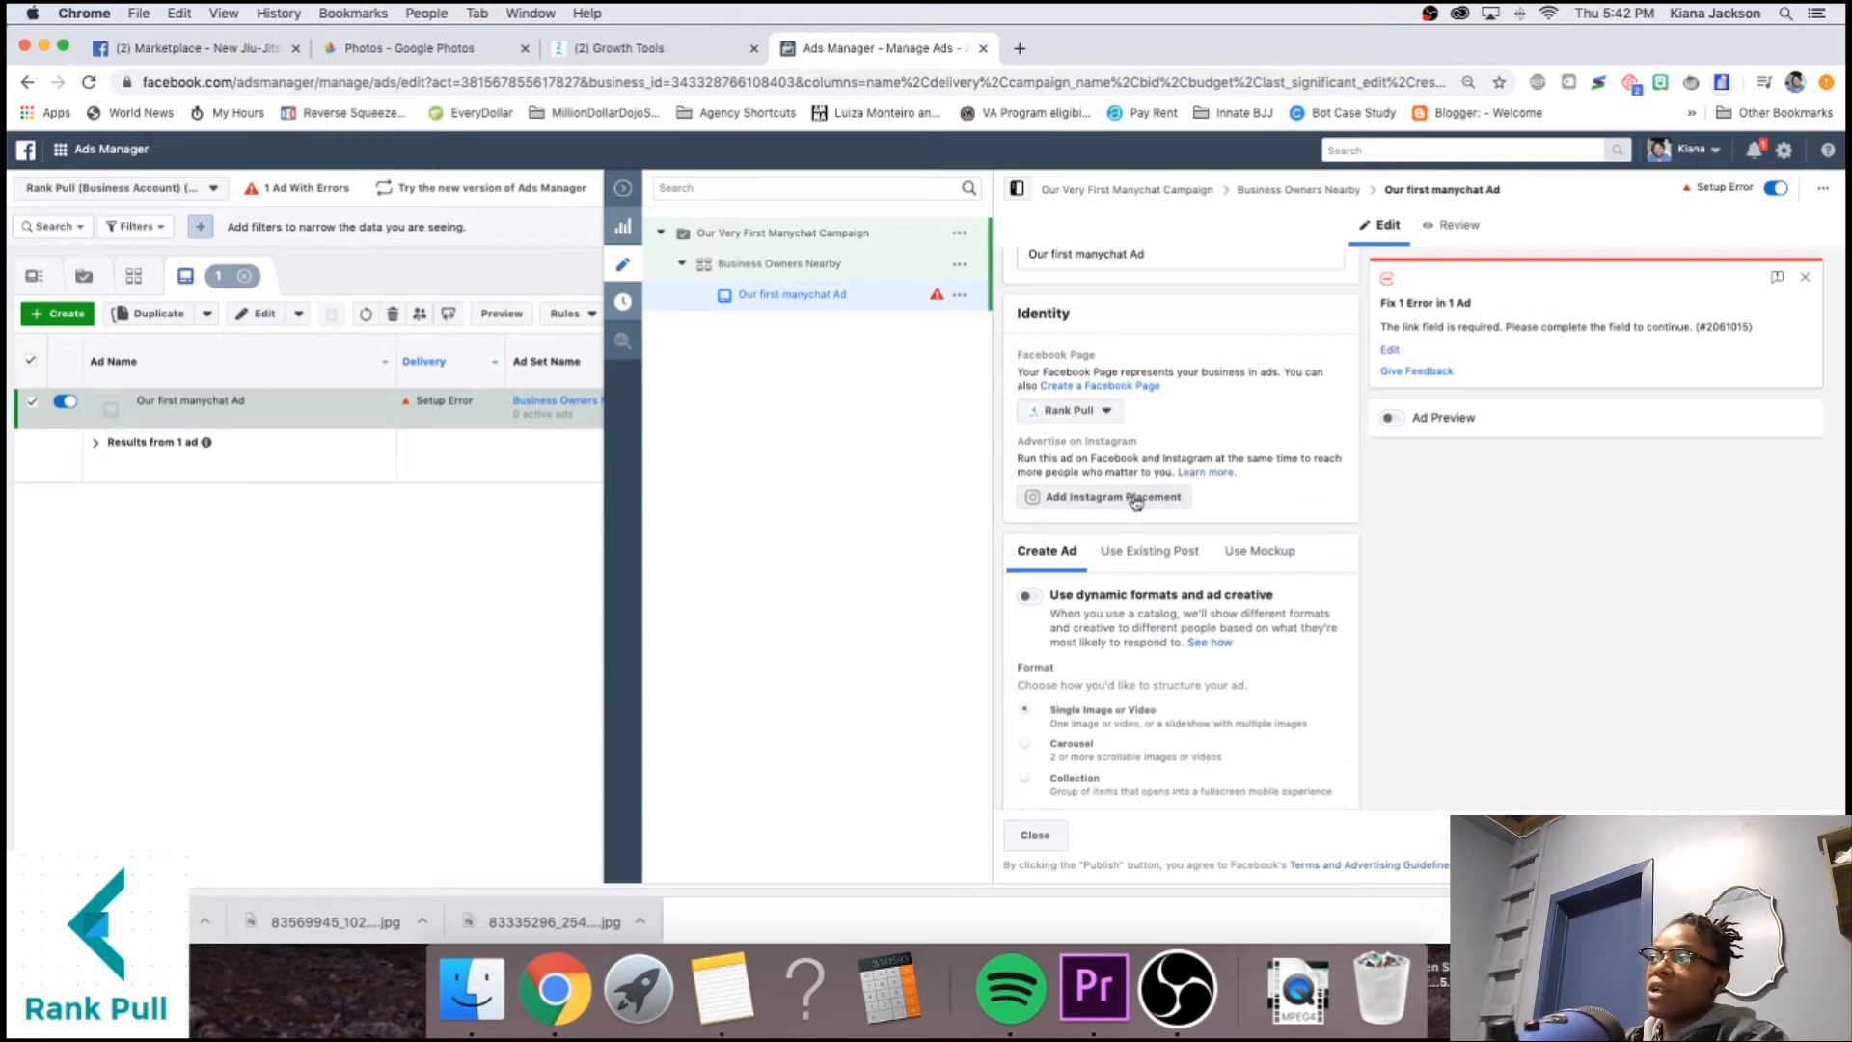
pyautogui.scroll(-5, 1308, 498)
pyautogui.scroll(-1, 1308, 497)
pyautogui.scroll(2, 1308, 492)
pyautogui.scroll(1, 1310, 489)
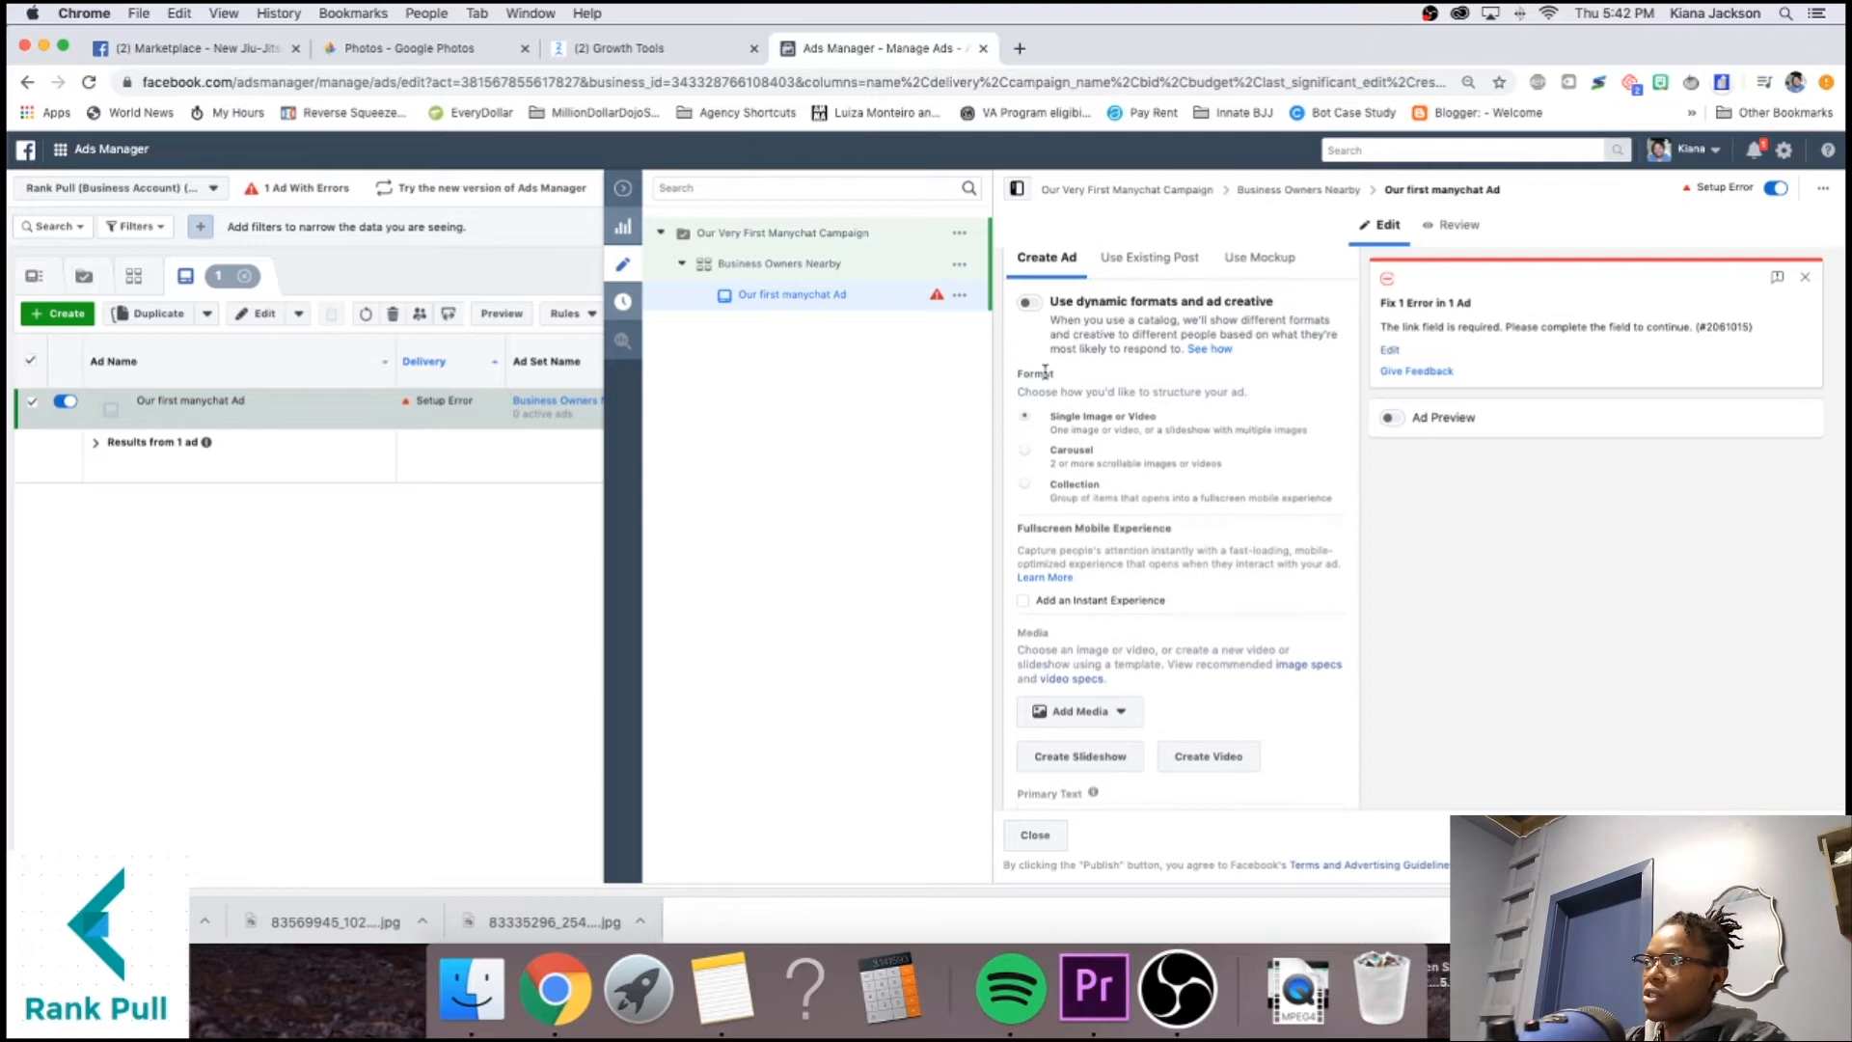
pyautogui.scroll(-1, 1076, 648)
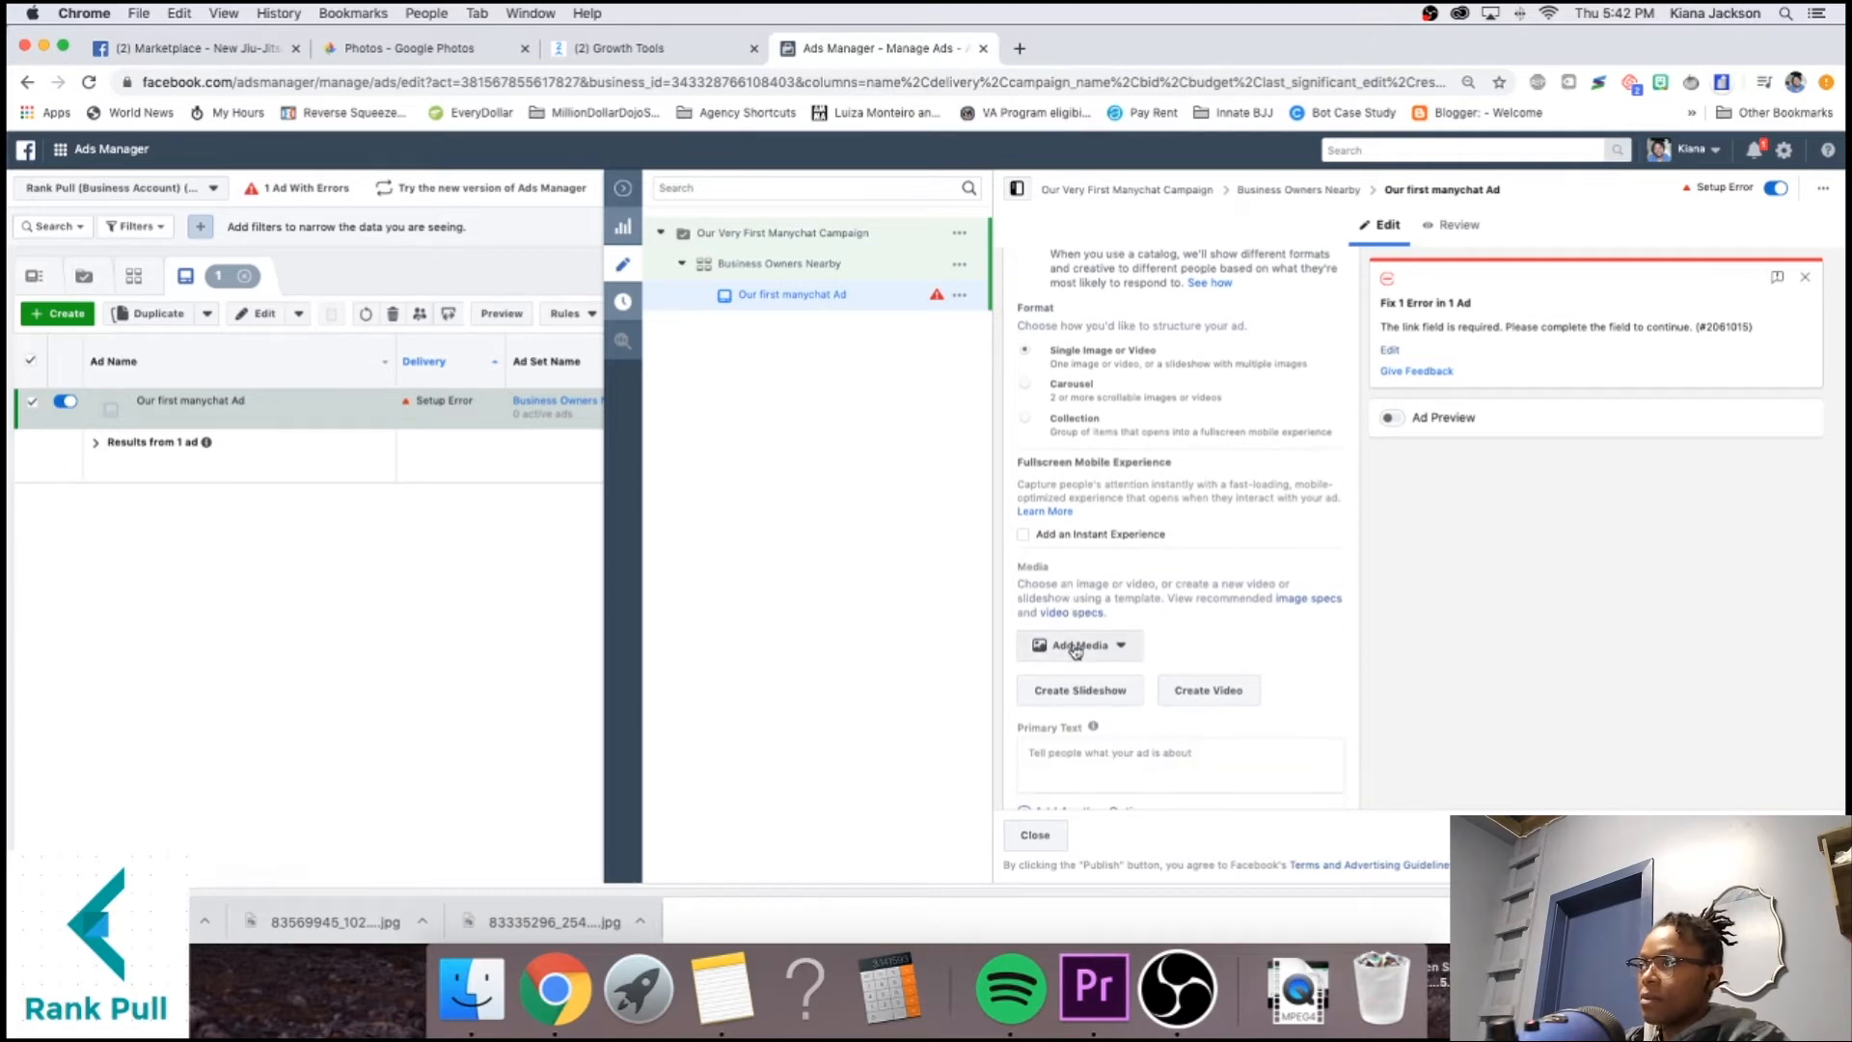
pyautogui.click(1047, 644)
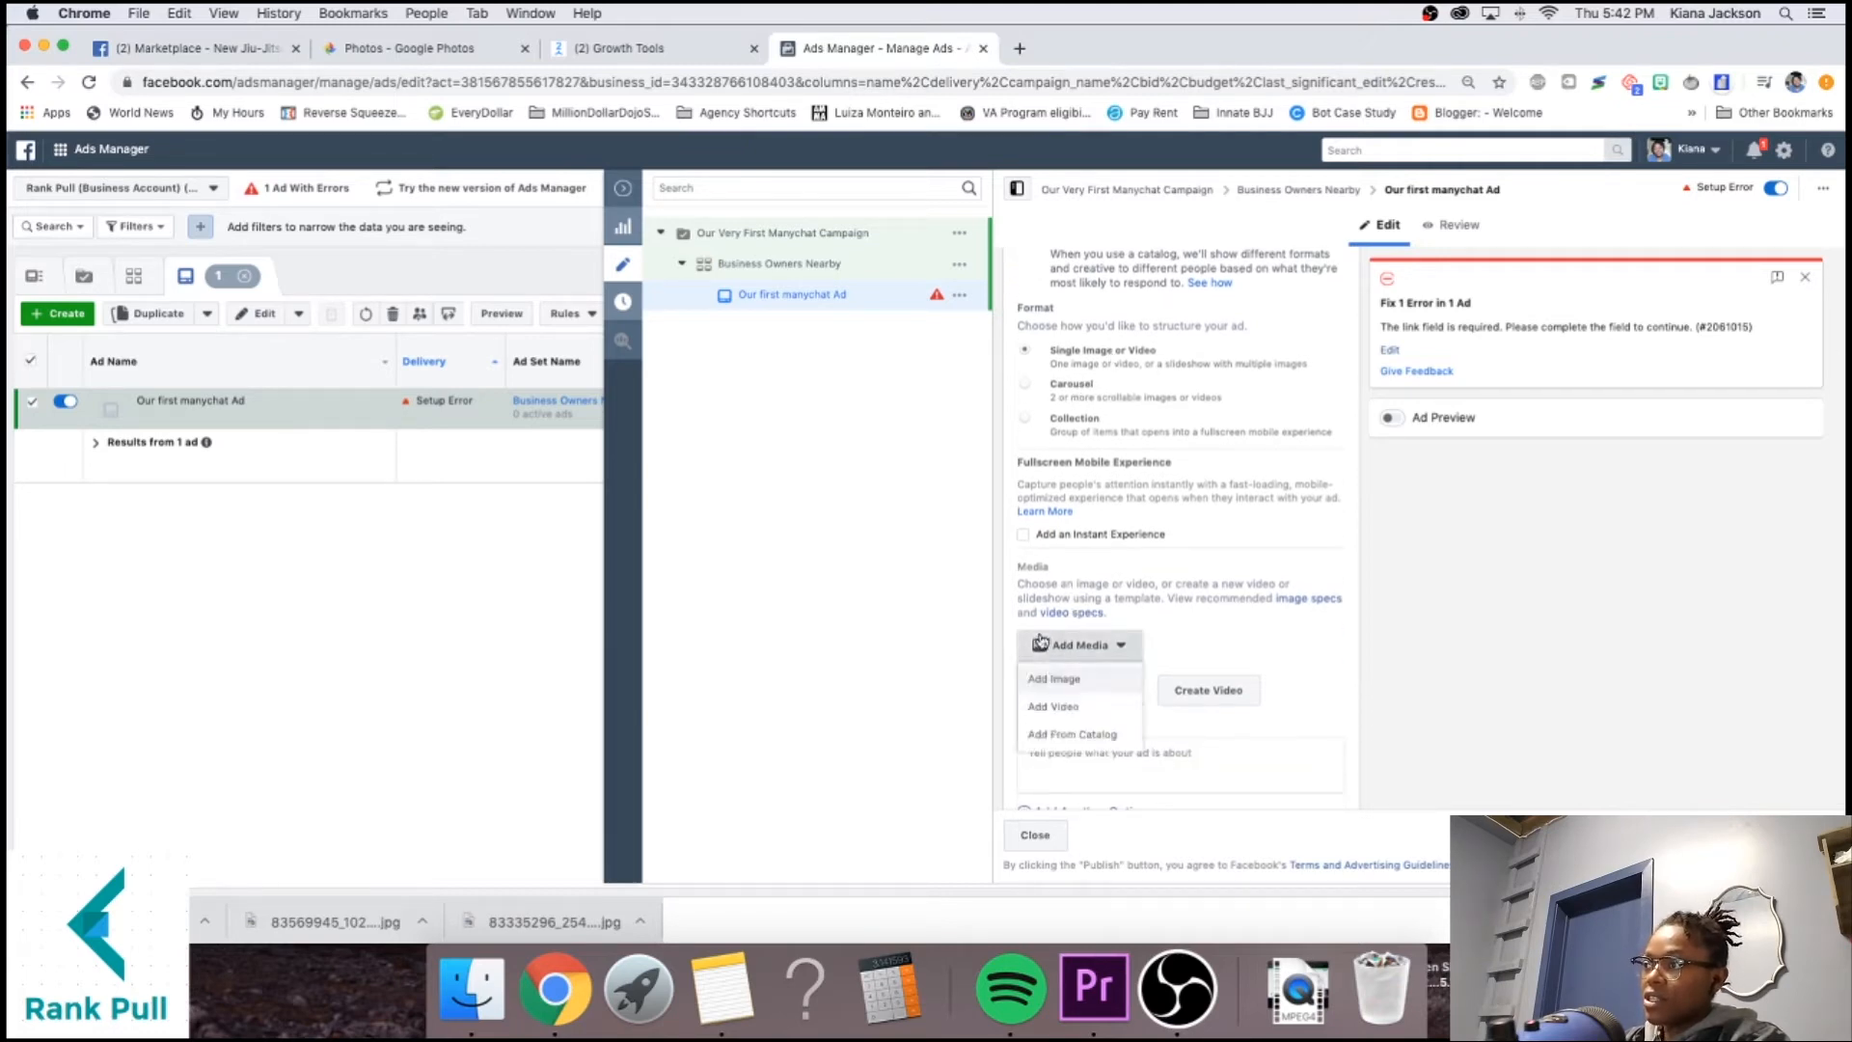
# Add the account image 'wed - event pic.png' as the ad's media.
pyautogui.click(1064, 676)
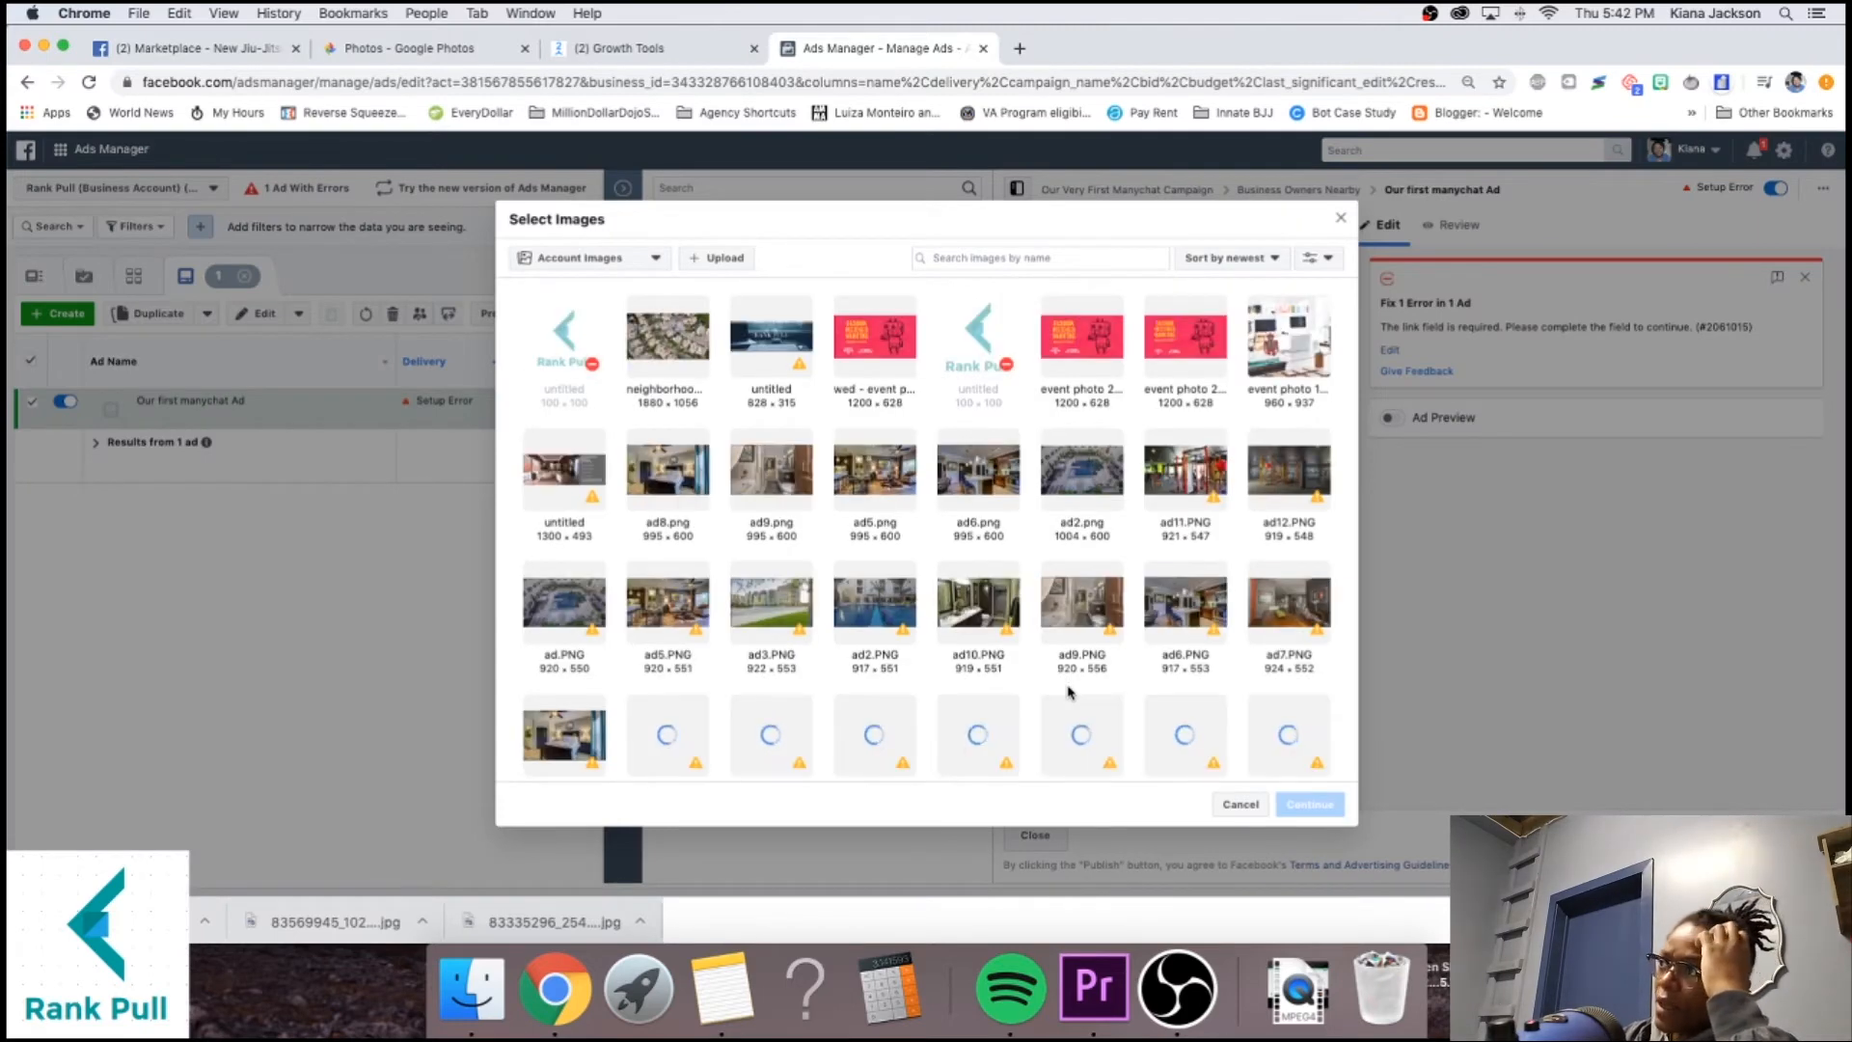
pyautogui.click(889, 348)
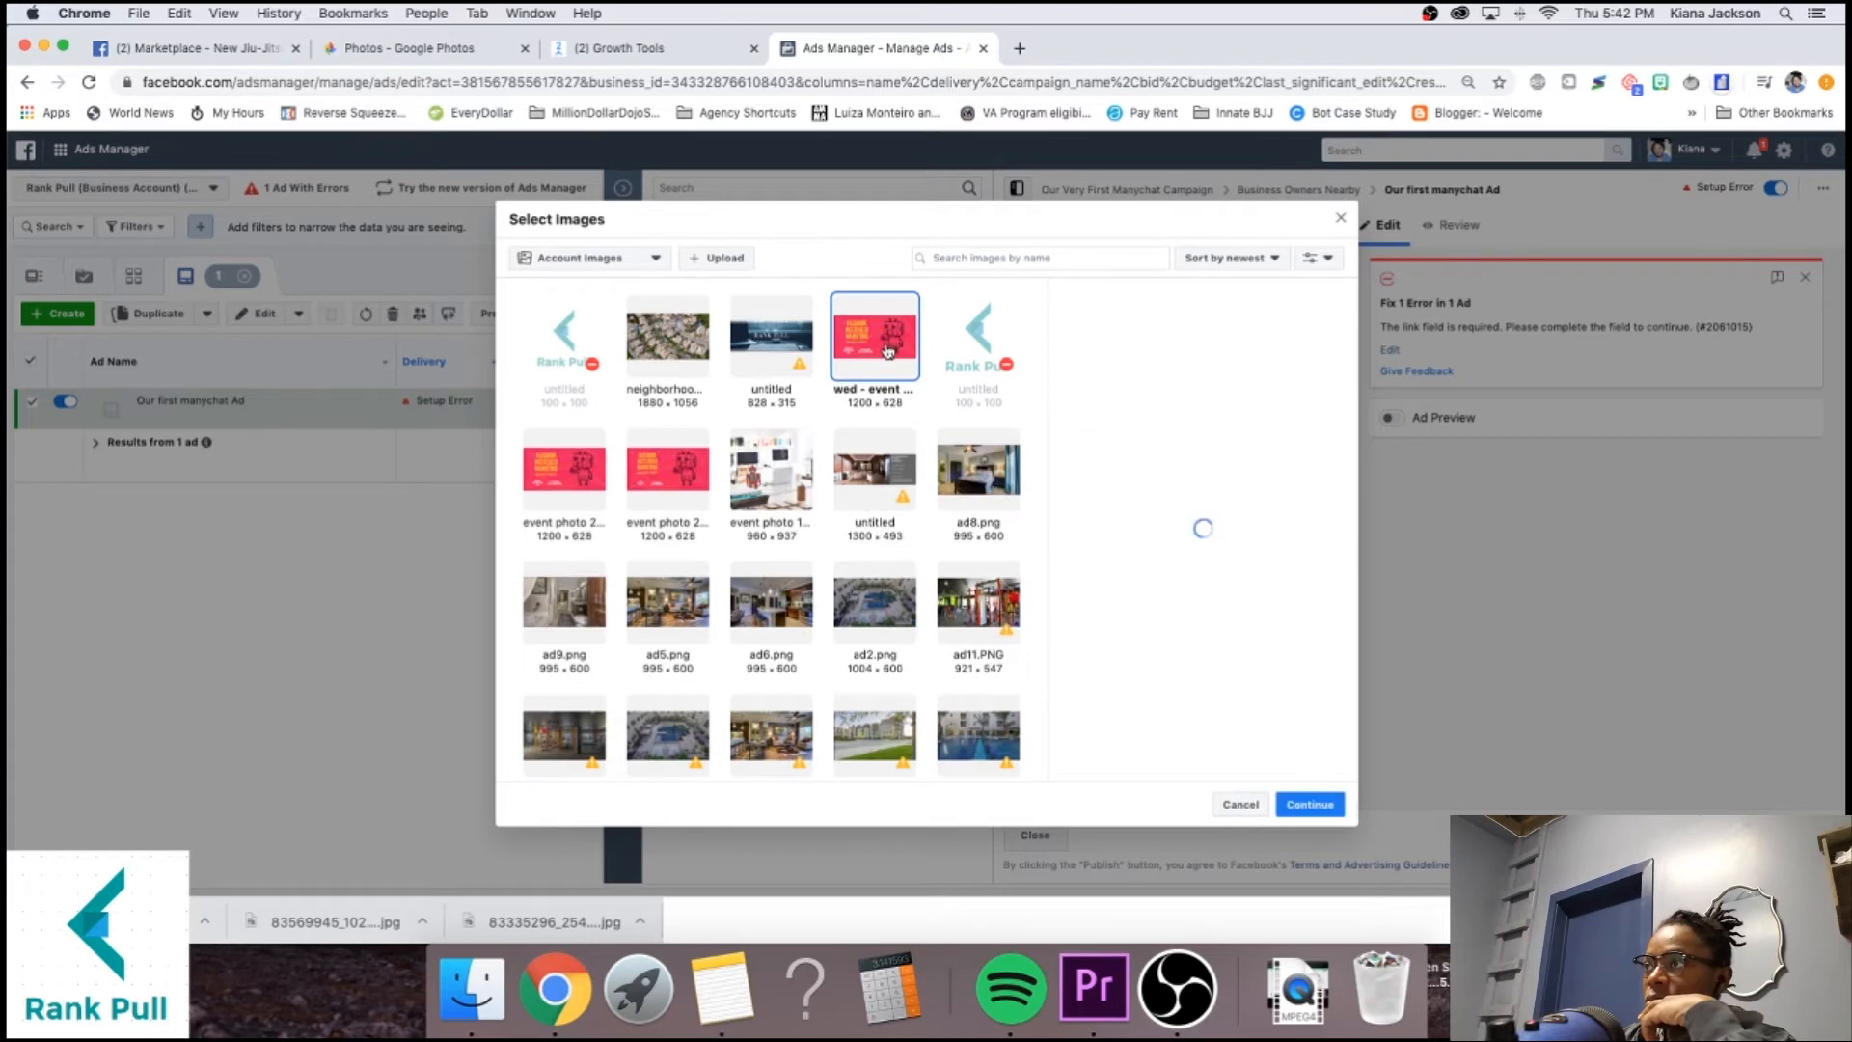
pyautogui.click(1286, 805)
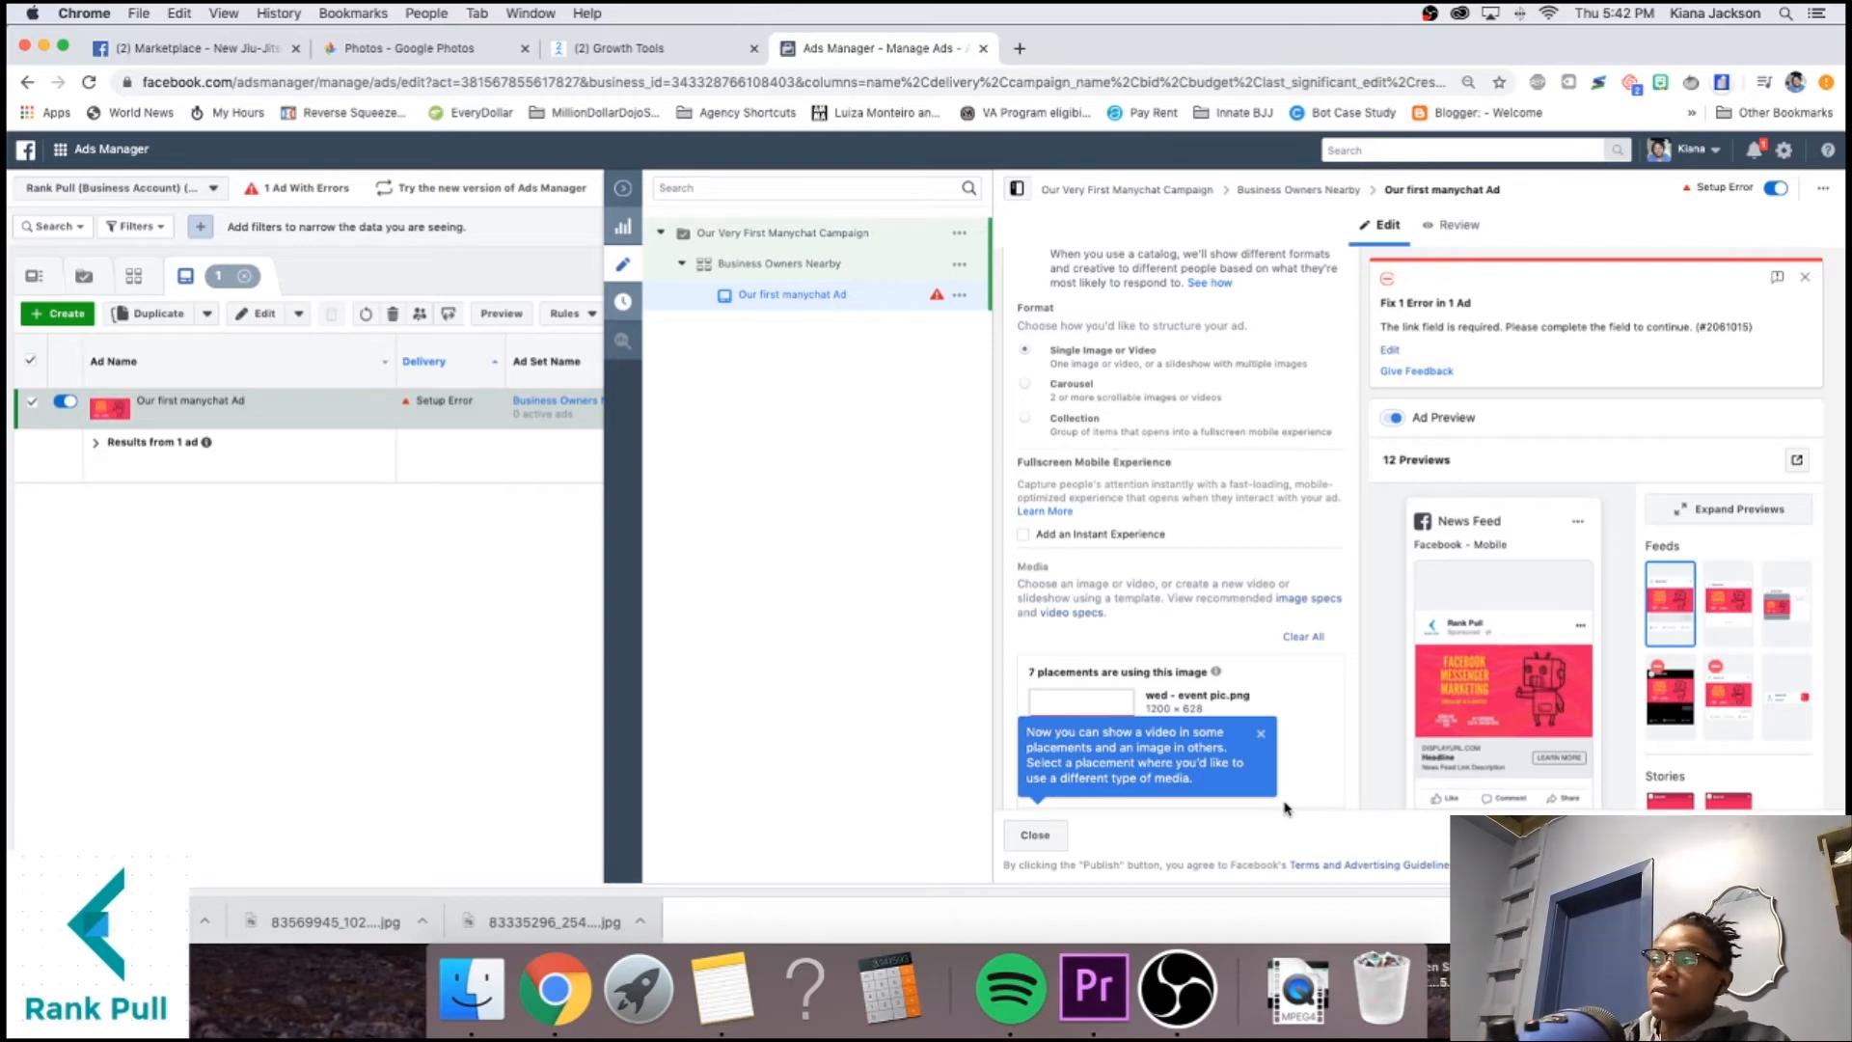
# Find the Primary Text field and place the cursor in it to start the ad copy.
pyautogui.scroll(-5, 1157, 600)
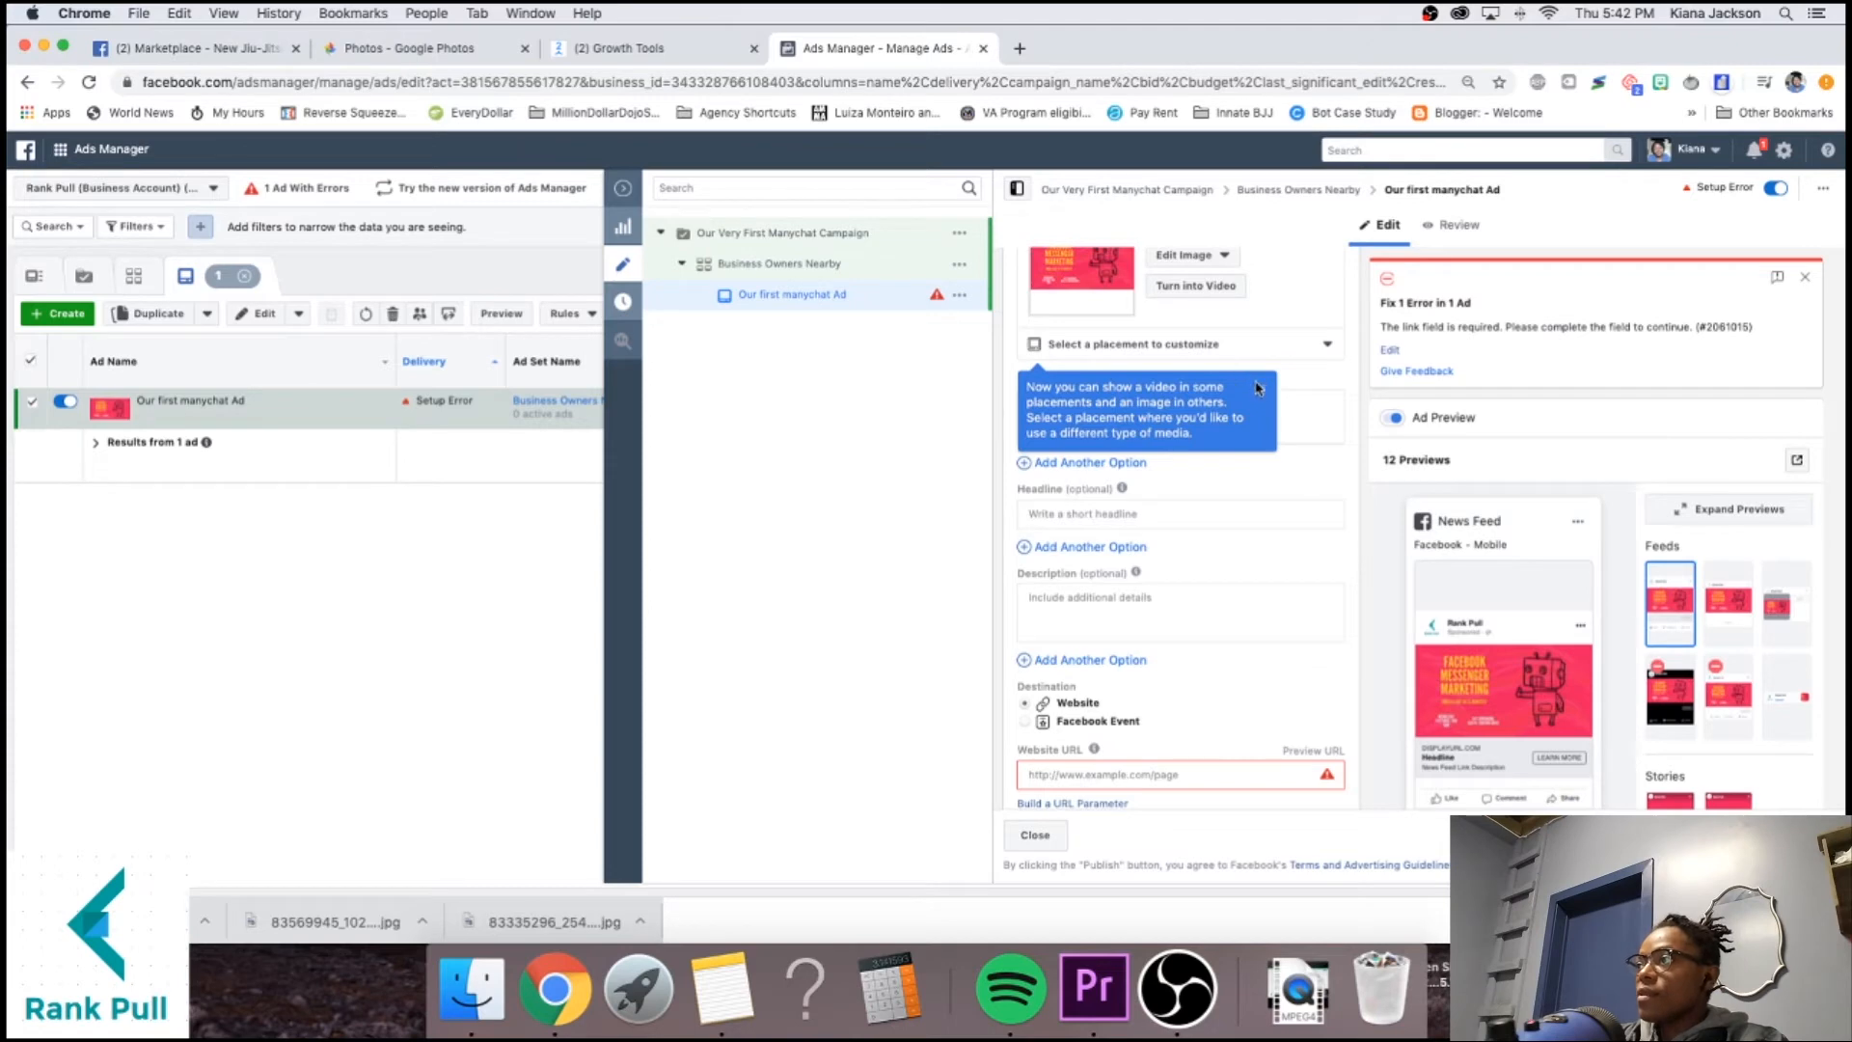
pyautogui.scroll(3, 1215, 385)
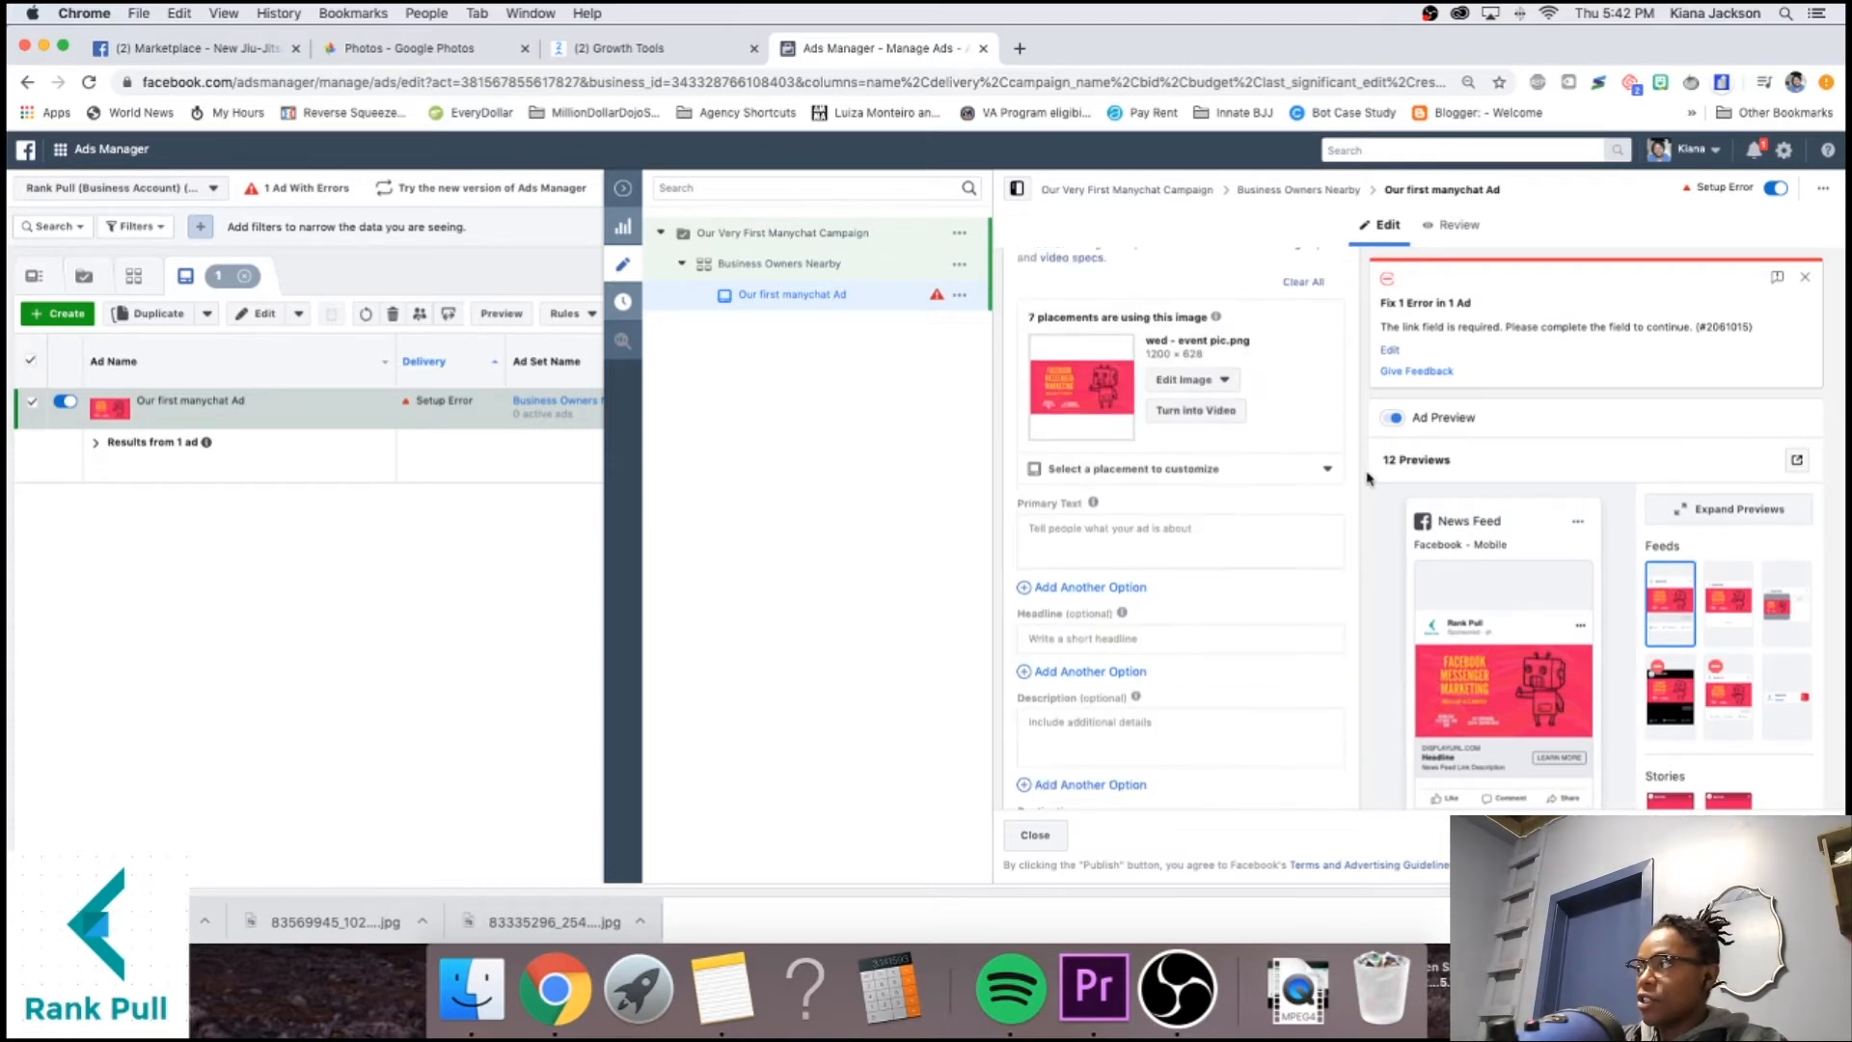
pyautogui.scroll(-3, 1368, 478)
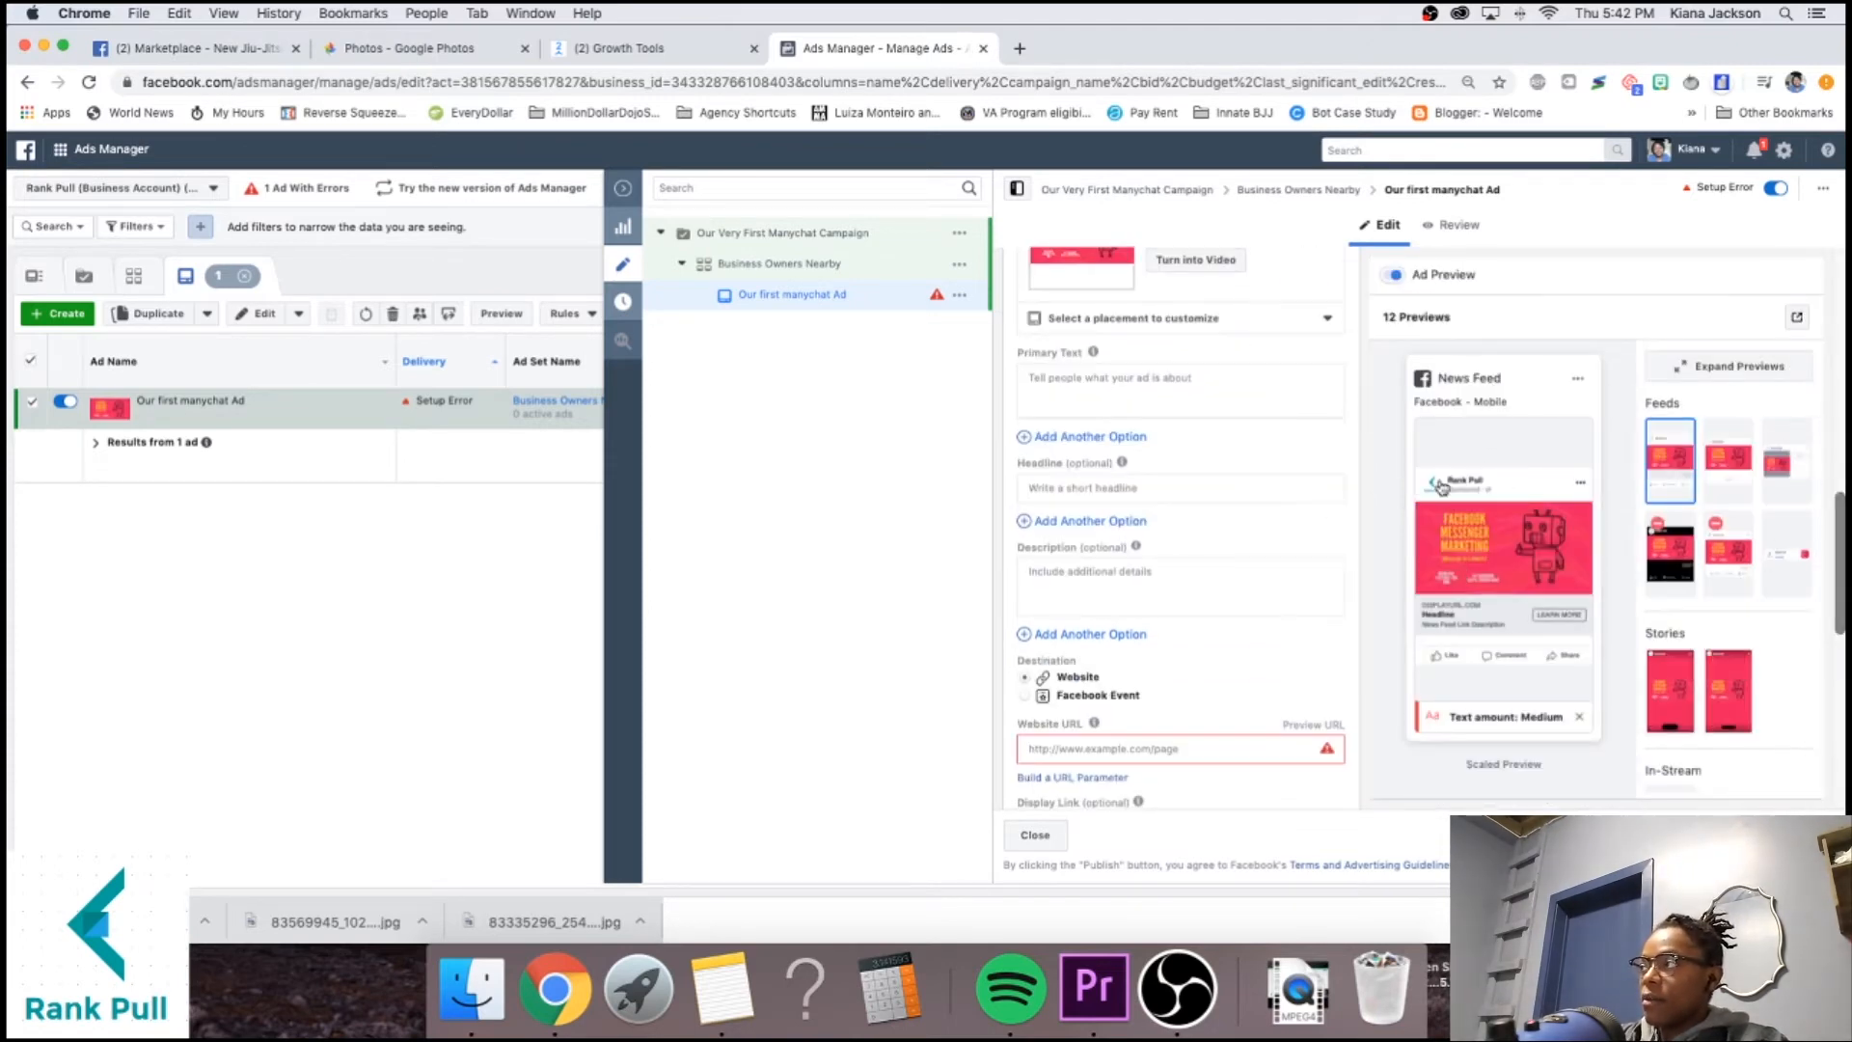
pyautogui.scroll(1, 1248, 463)
pyautogui.click(1030, 433)
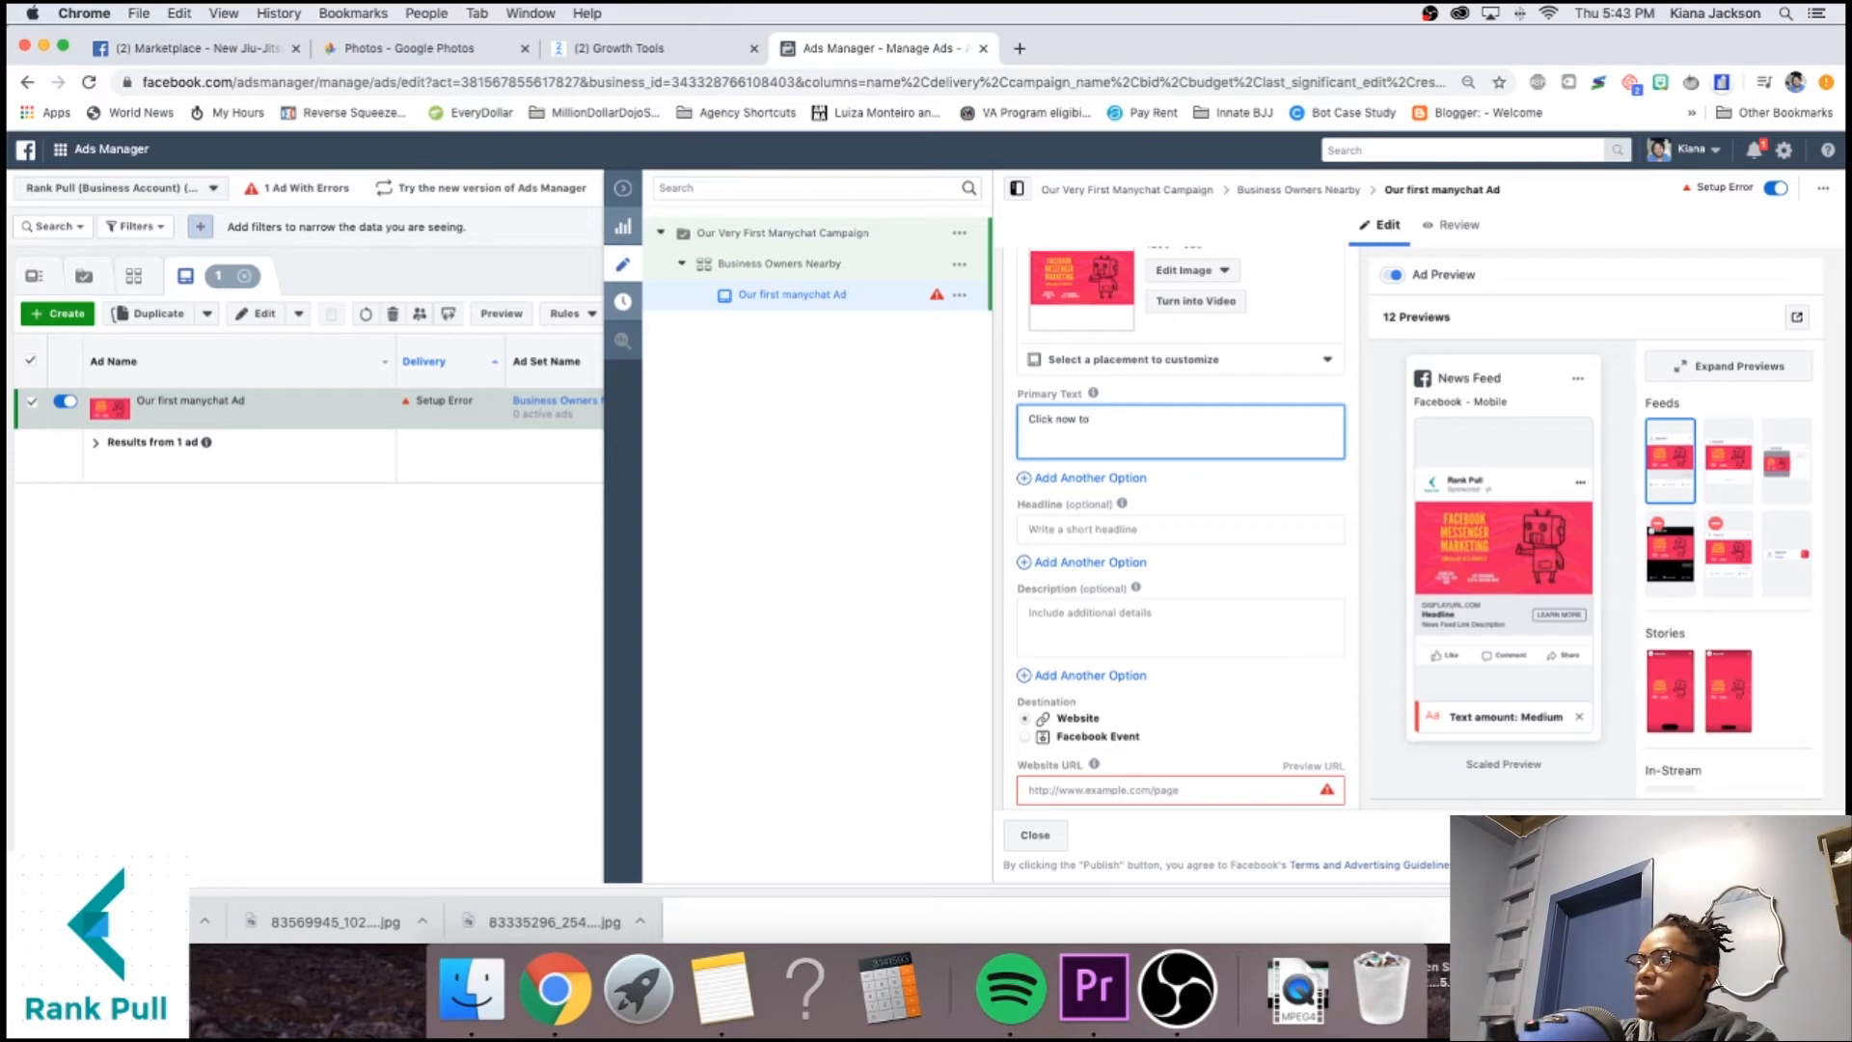
# Type the 'Get a FREE Facebook Audit!' primary text, ending 'match up to your competitors.', fixing typos.
pyautogui.write('Get a FREE')
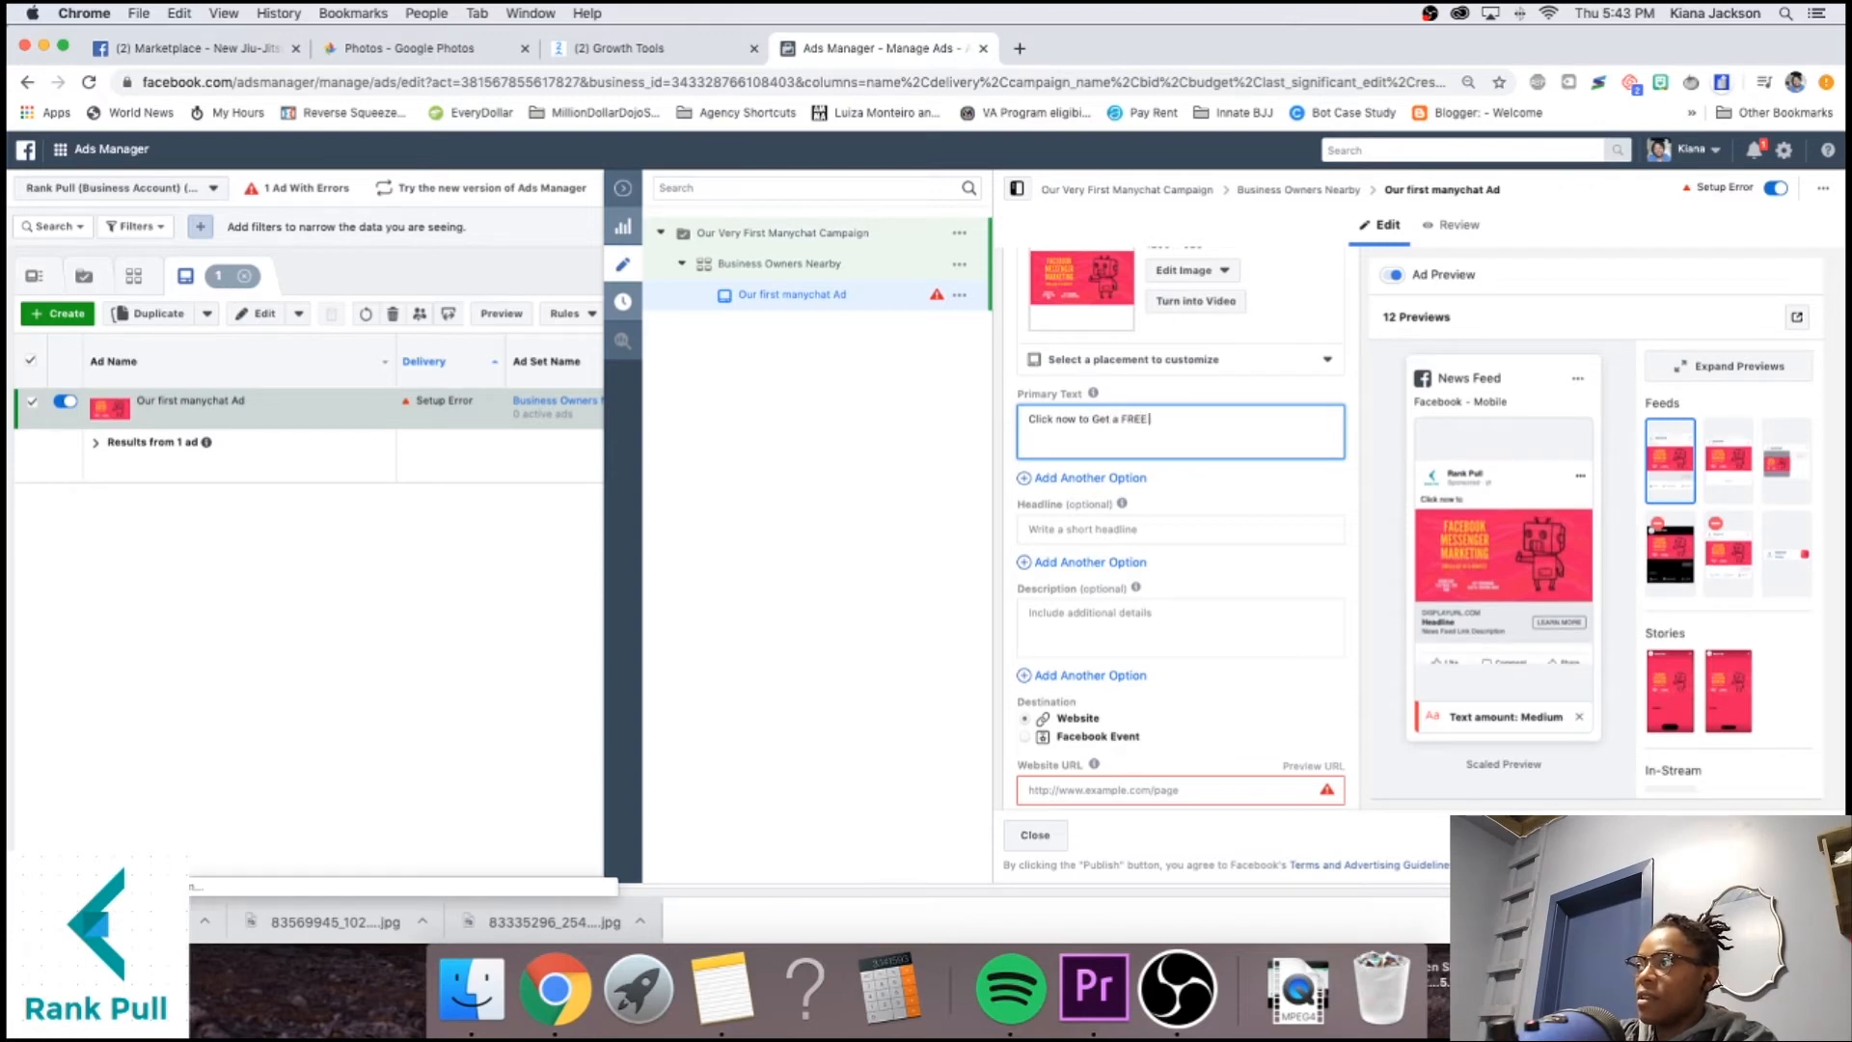
pyautogui.write(' Facebook Audit!')
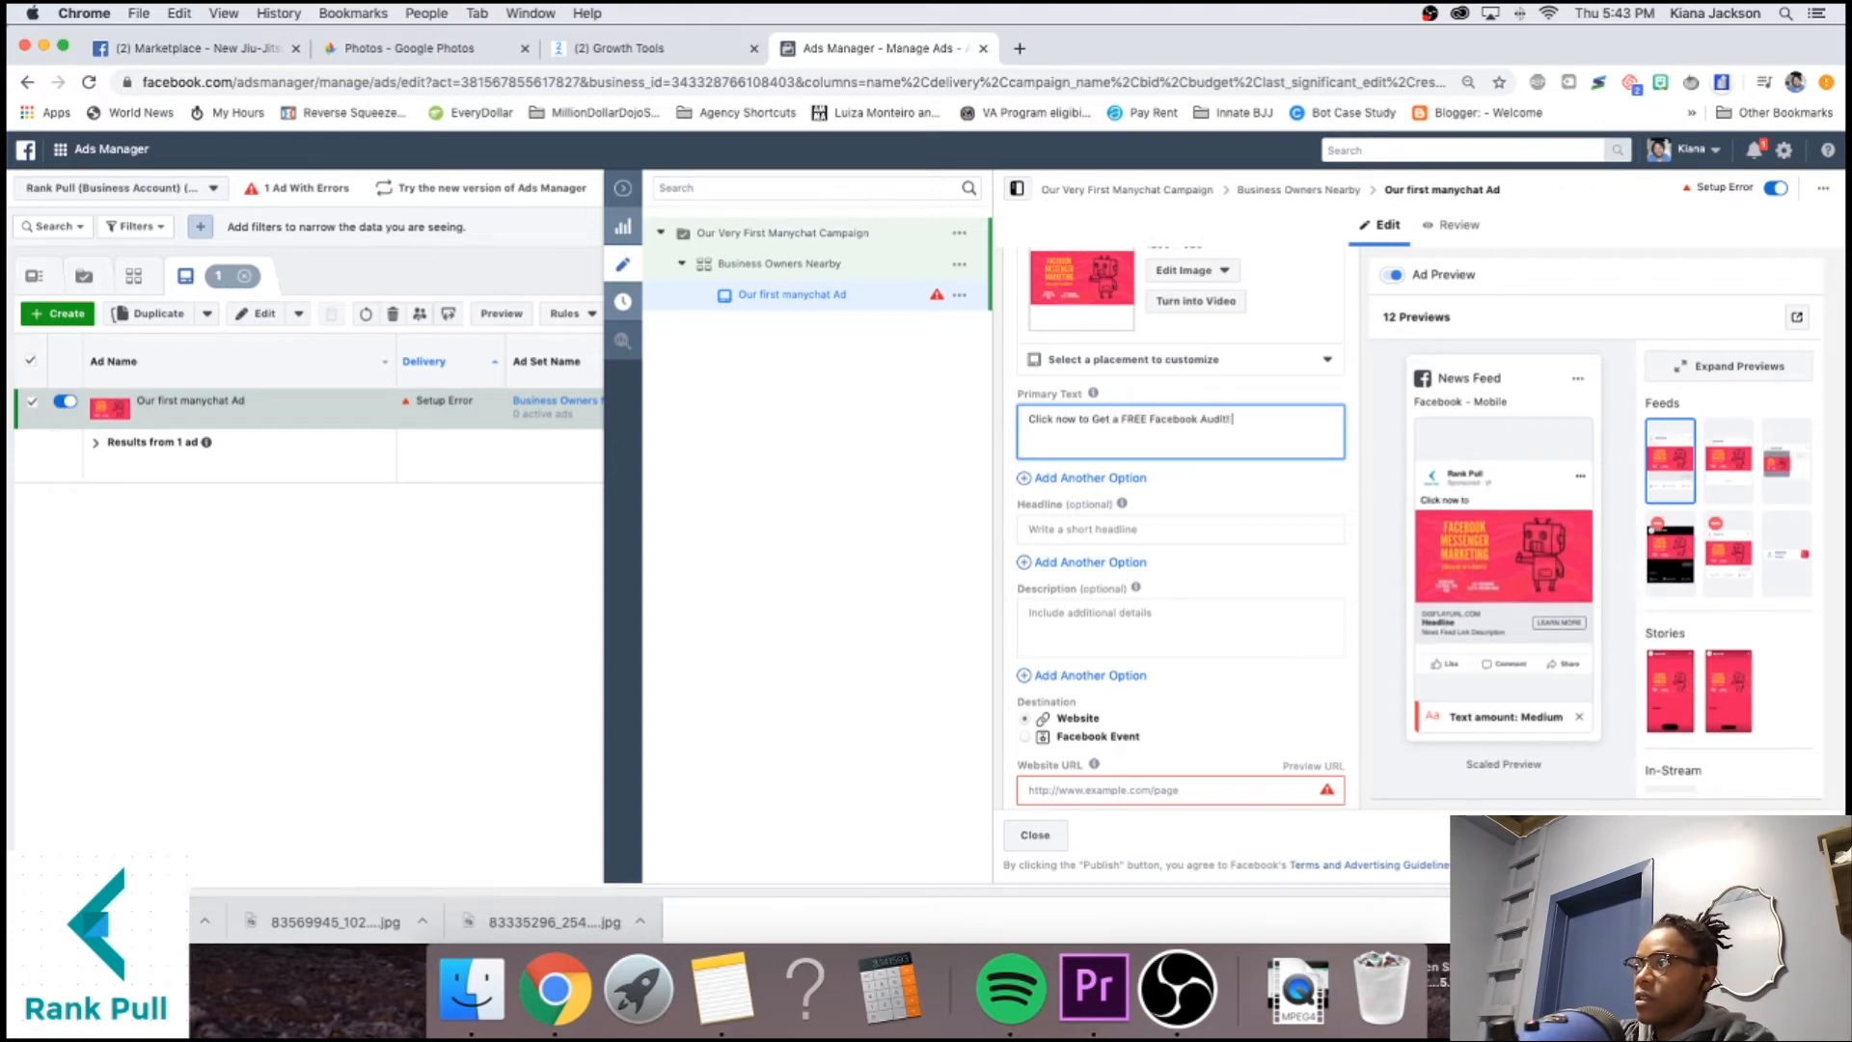
pyautogui.write(' See how your campa')
pyautogui.press('BackSpace')
pyautogui.press('BackSpace')
pyautogui.press('BackSpace')
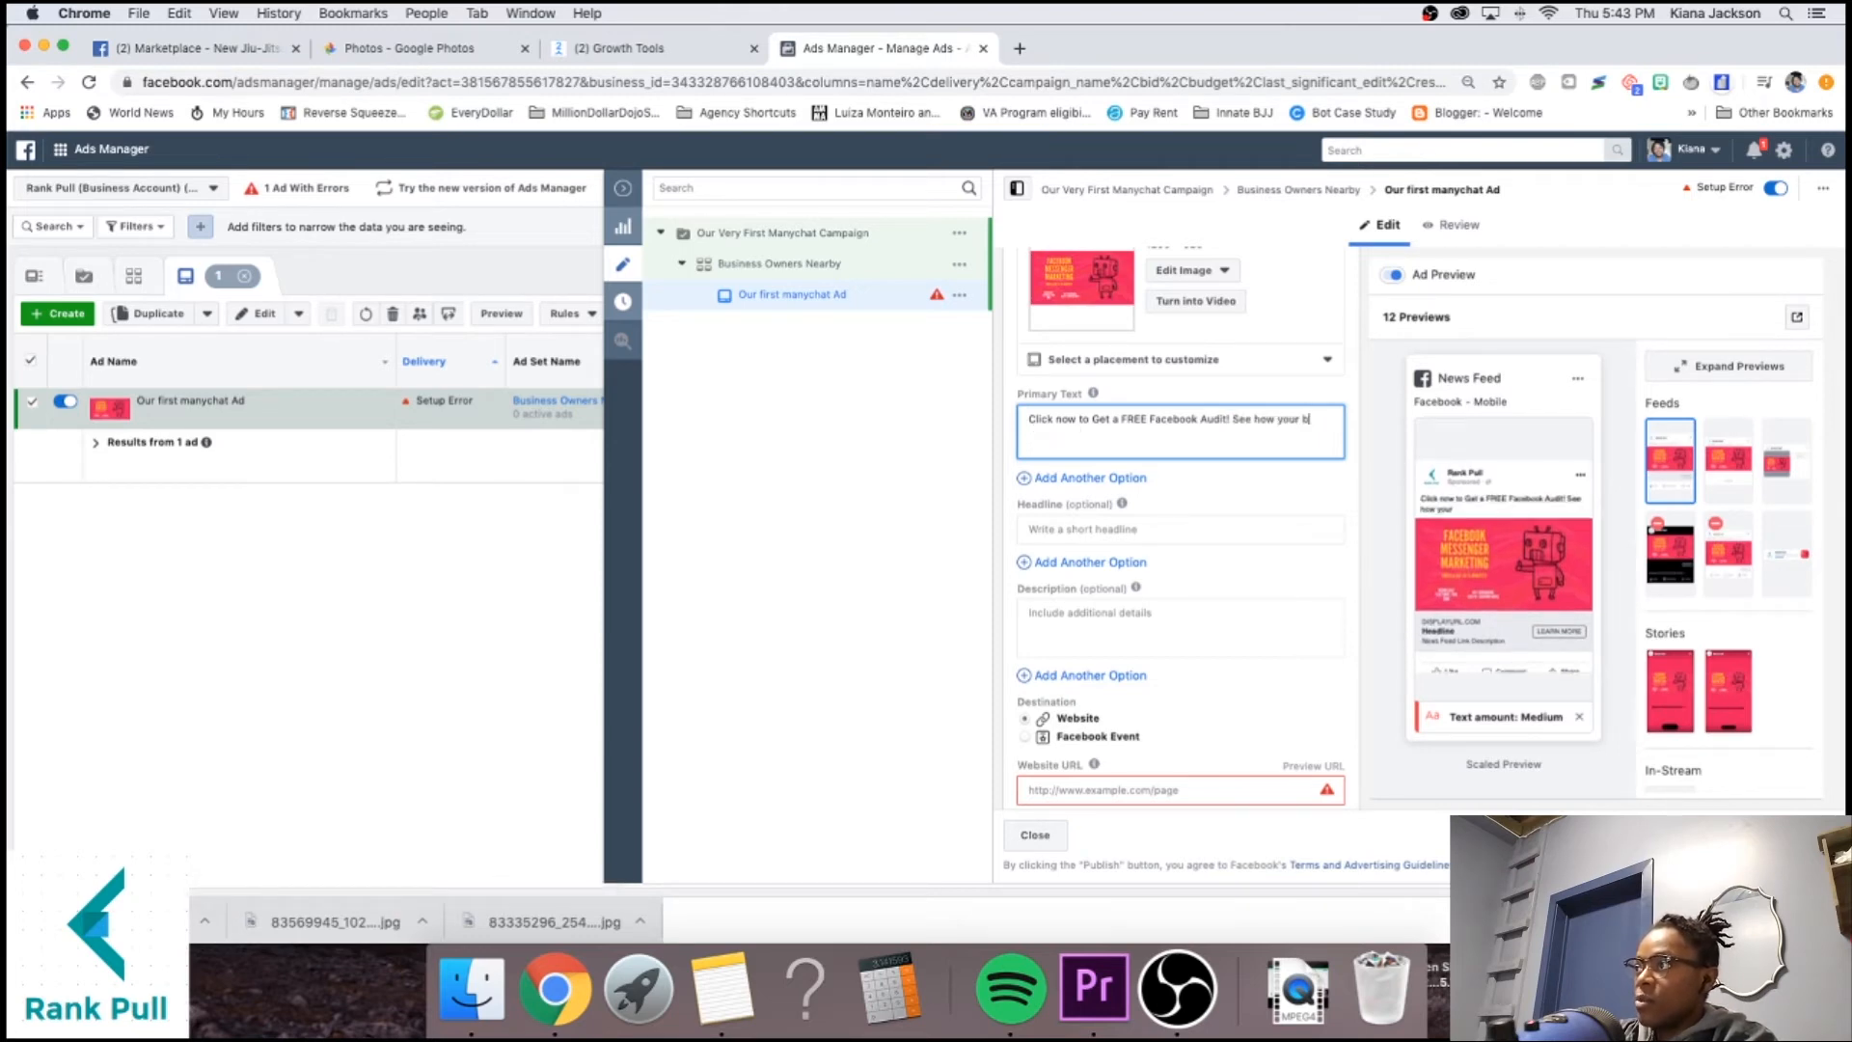
pyautogui.write('s w do')
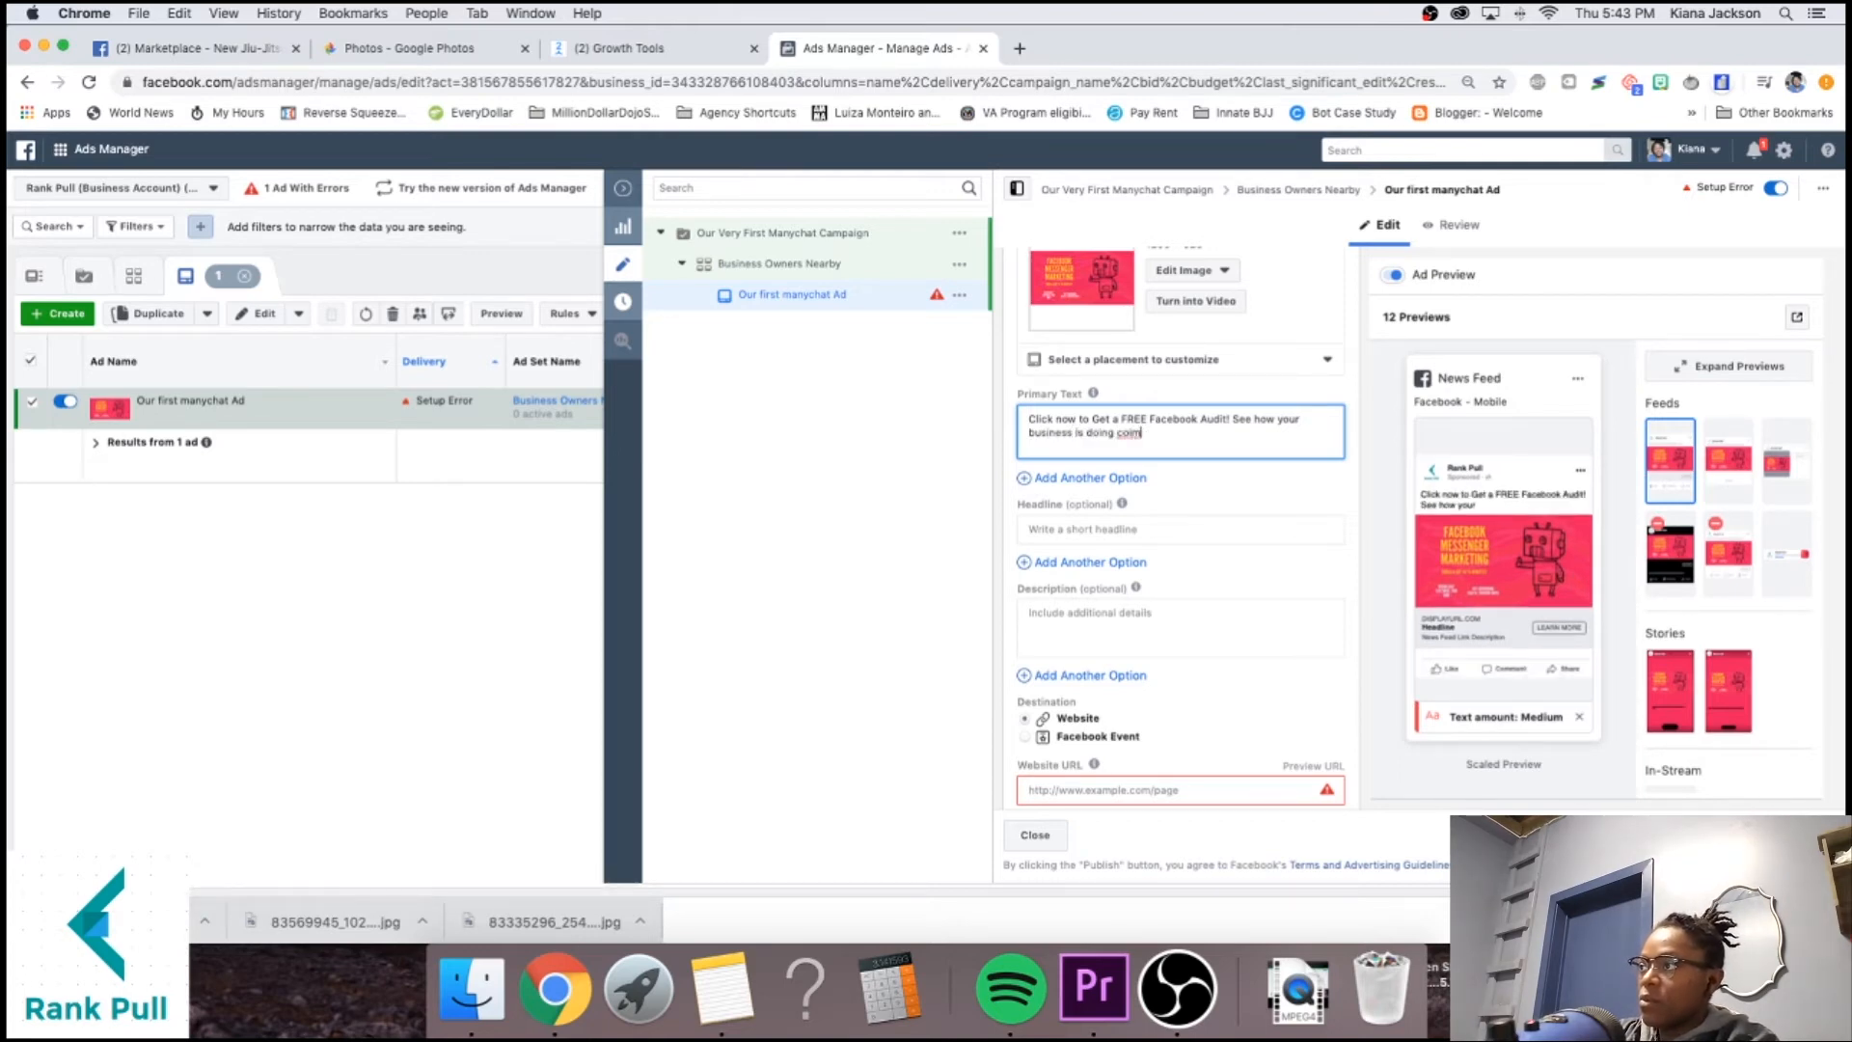
pyautogui.press('BackSpace')
pyautogui.press('BackSpace')
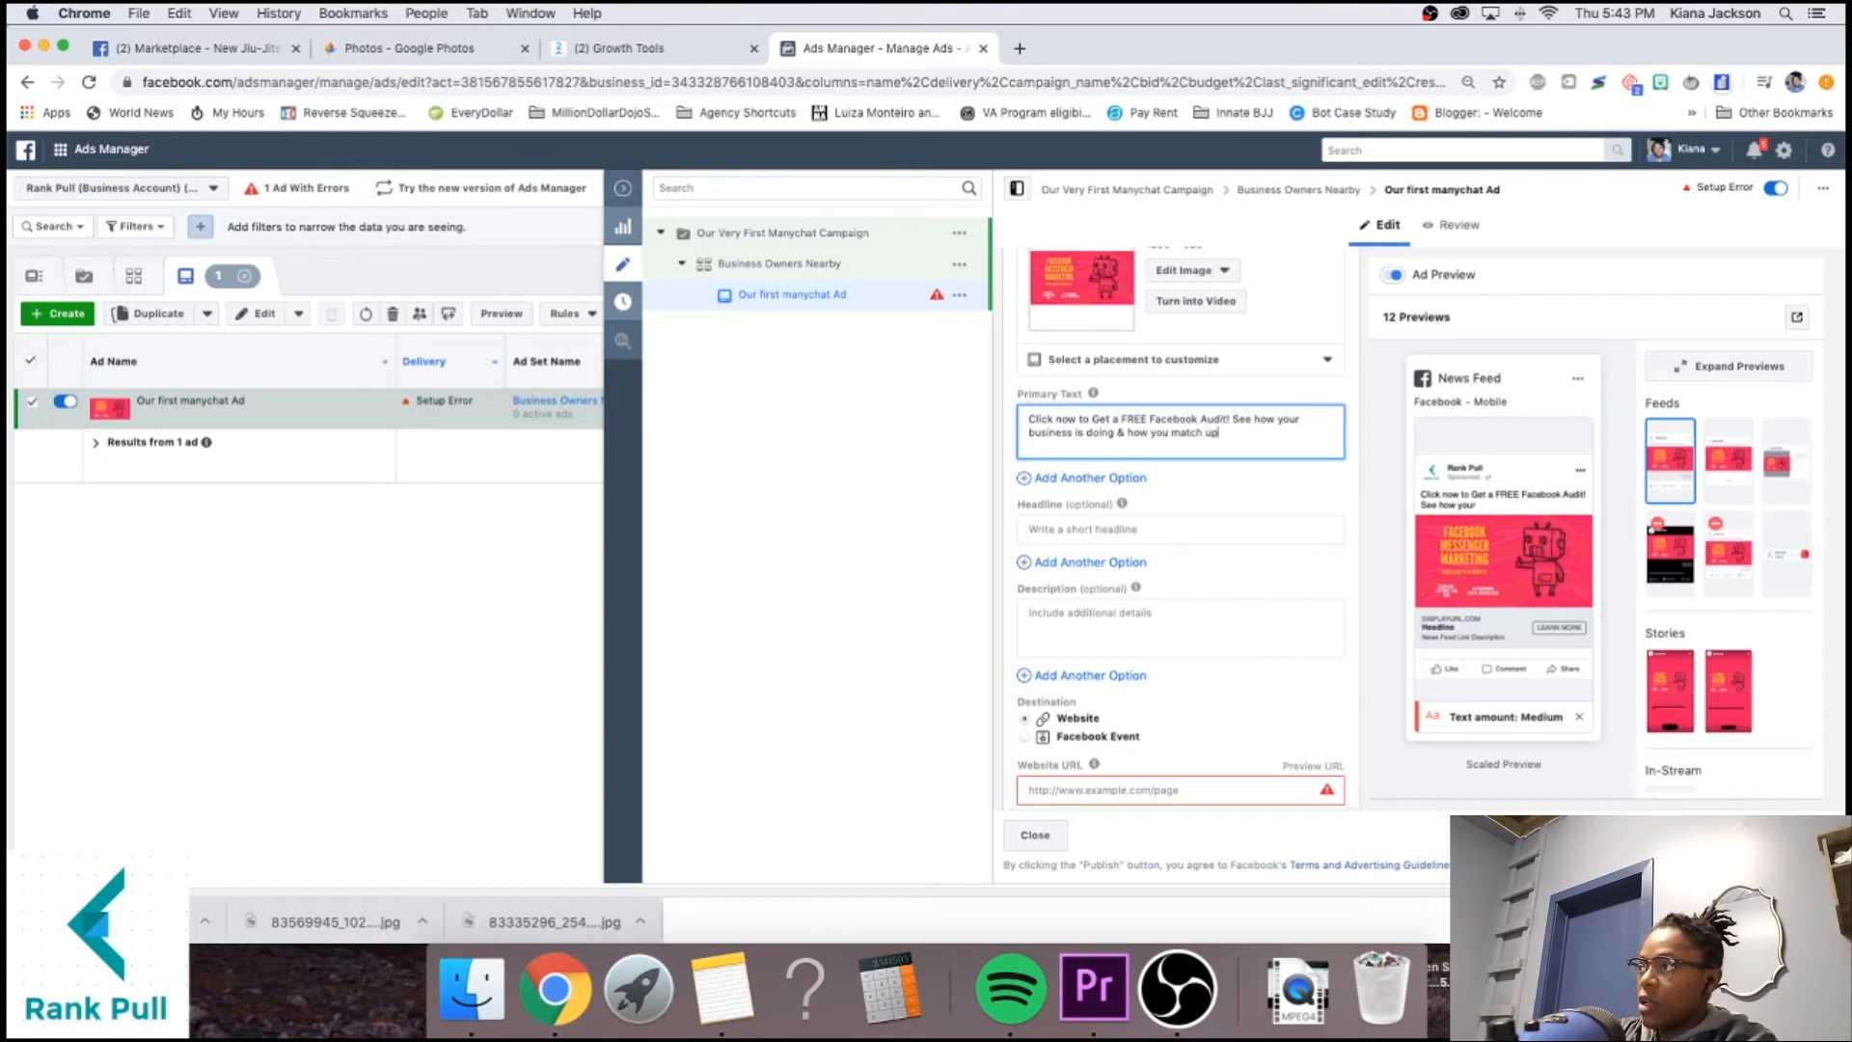
pyautogui.write('ros.')
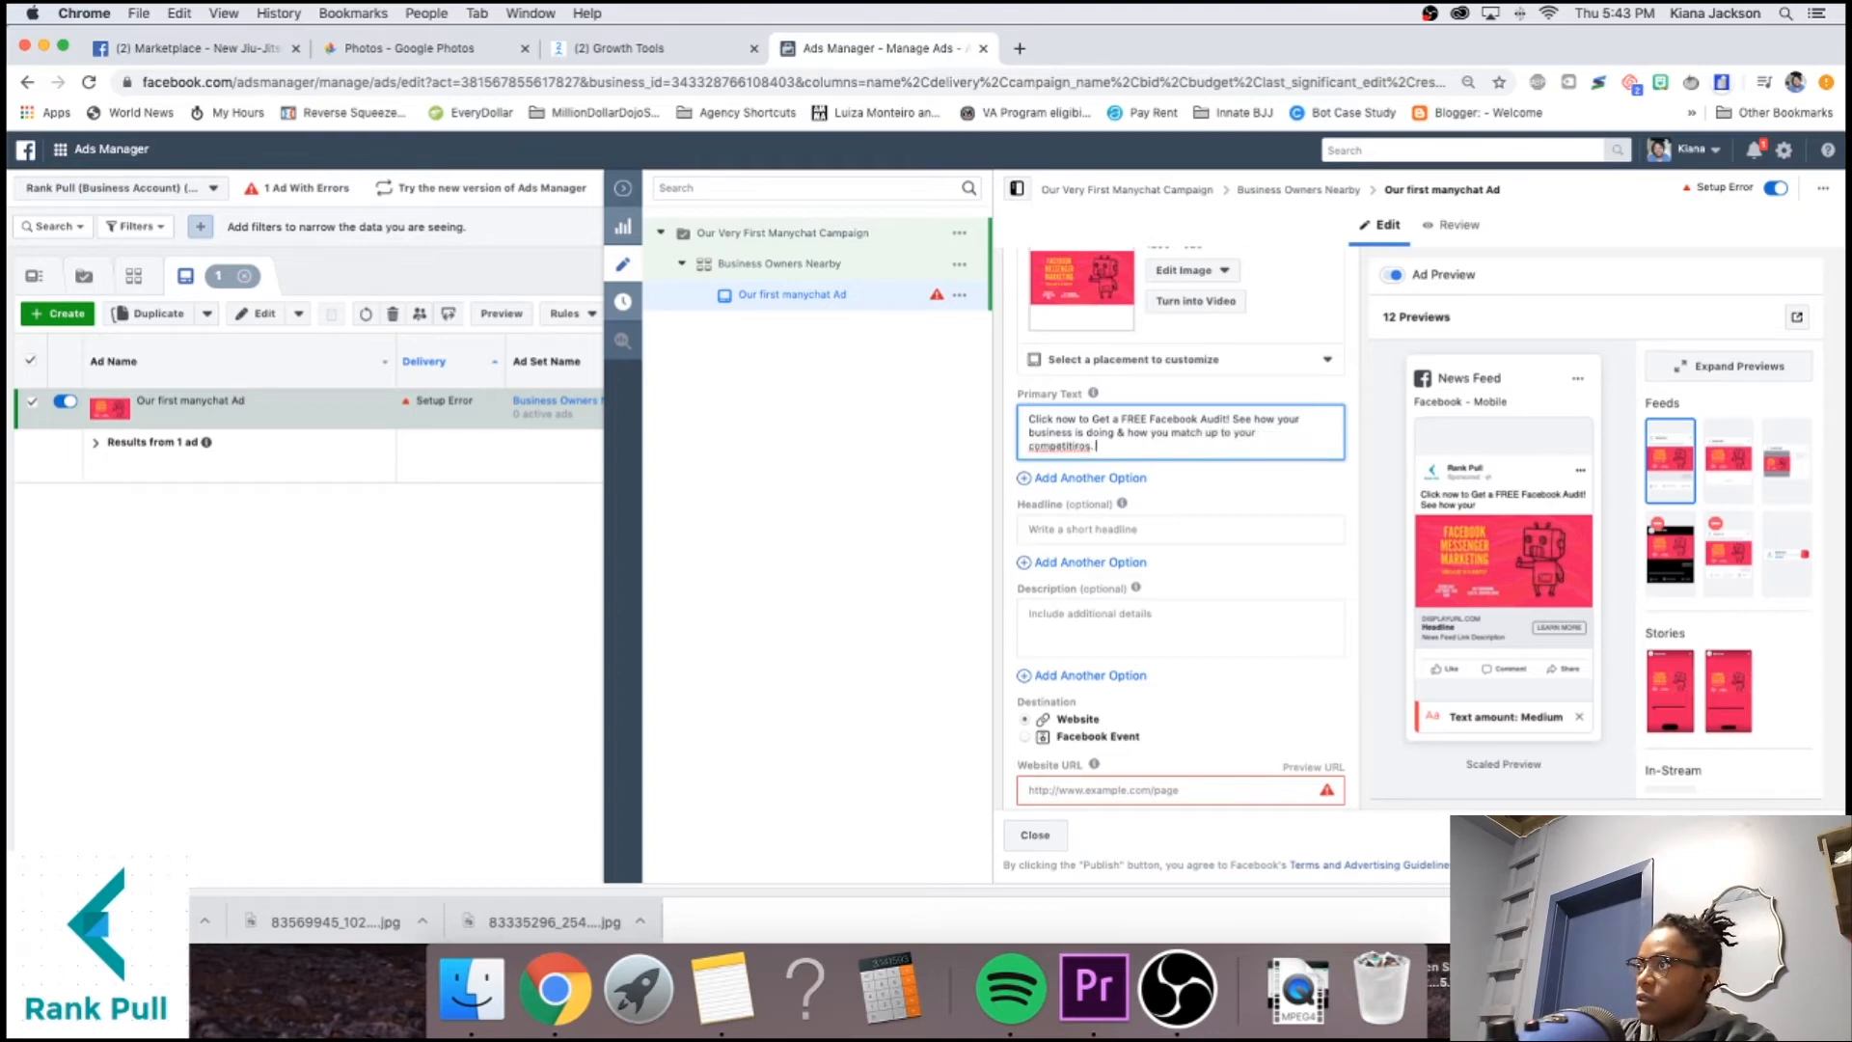
pyautogui.press('BackSpace')
pyautogui.press('BackSpace')
pyautogui.write('ors.')
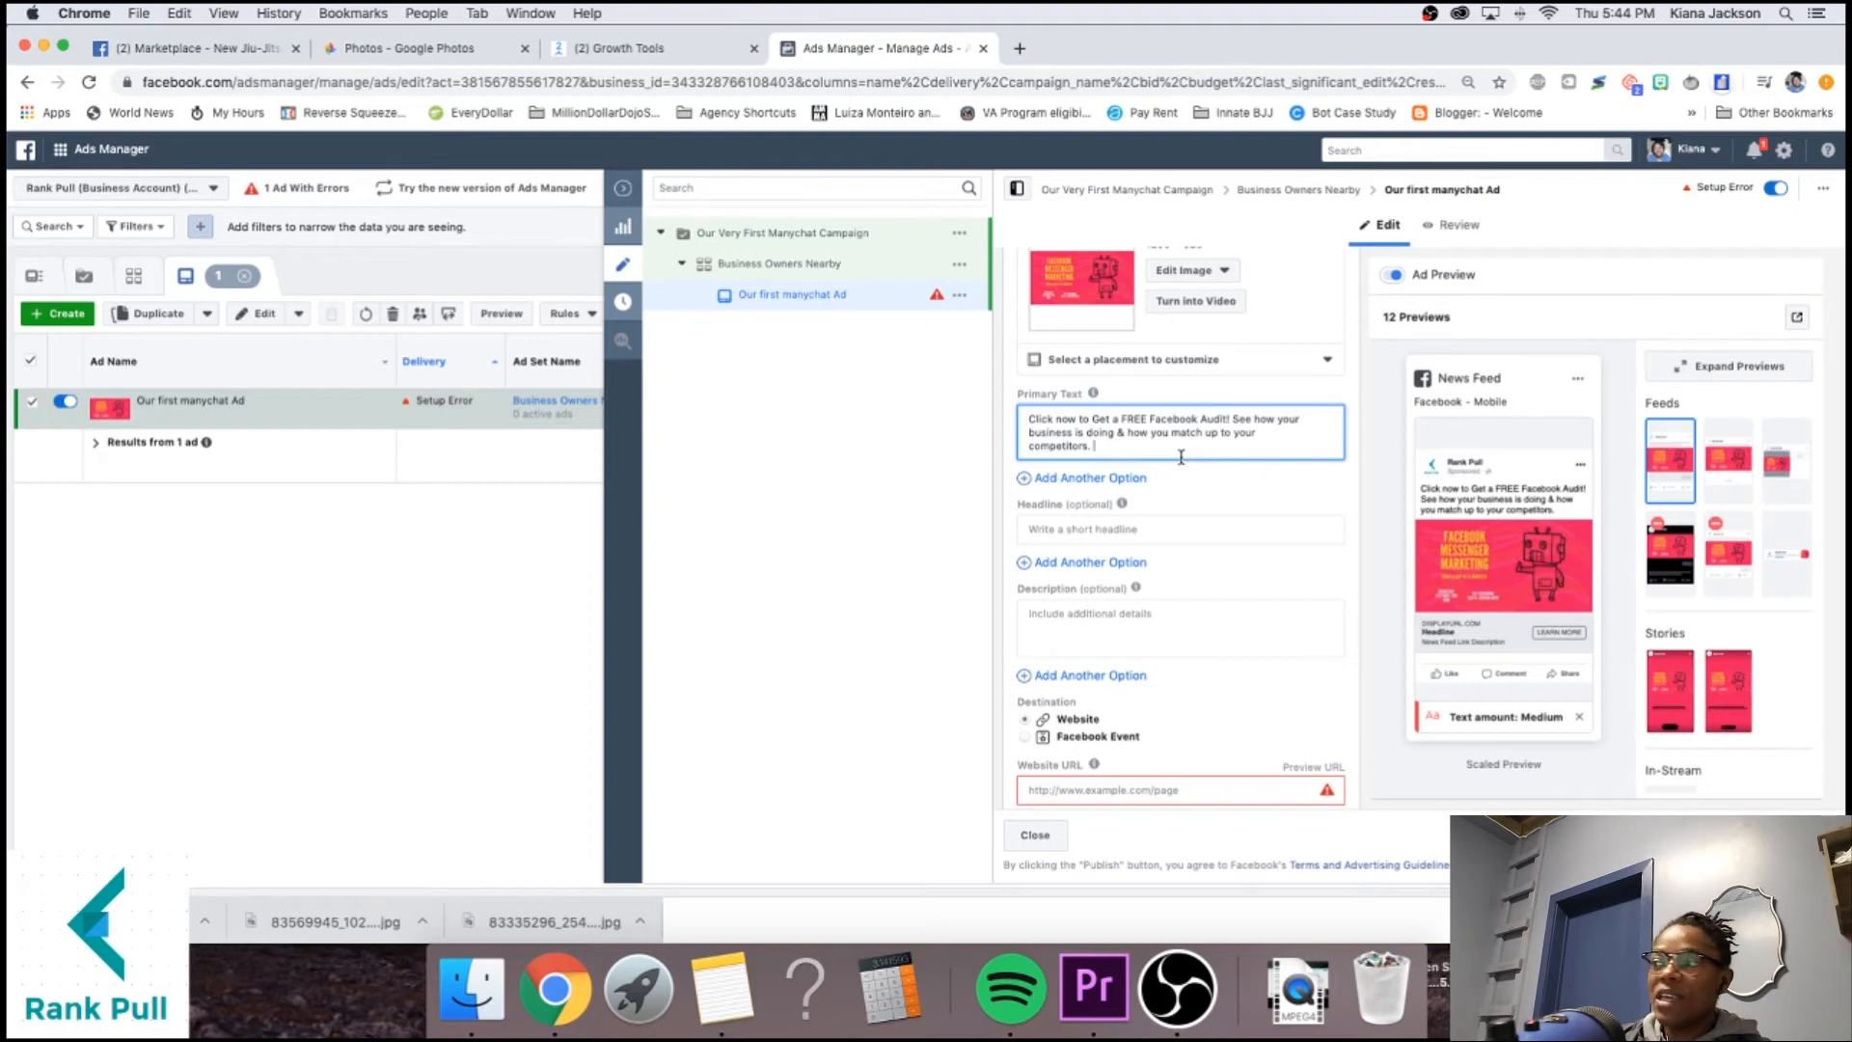
pyautogui.click(1163, 525)
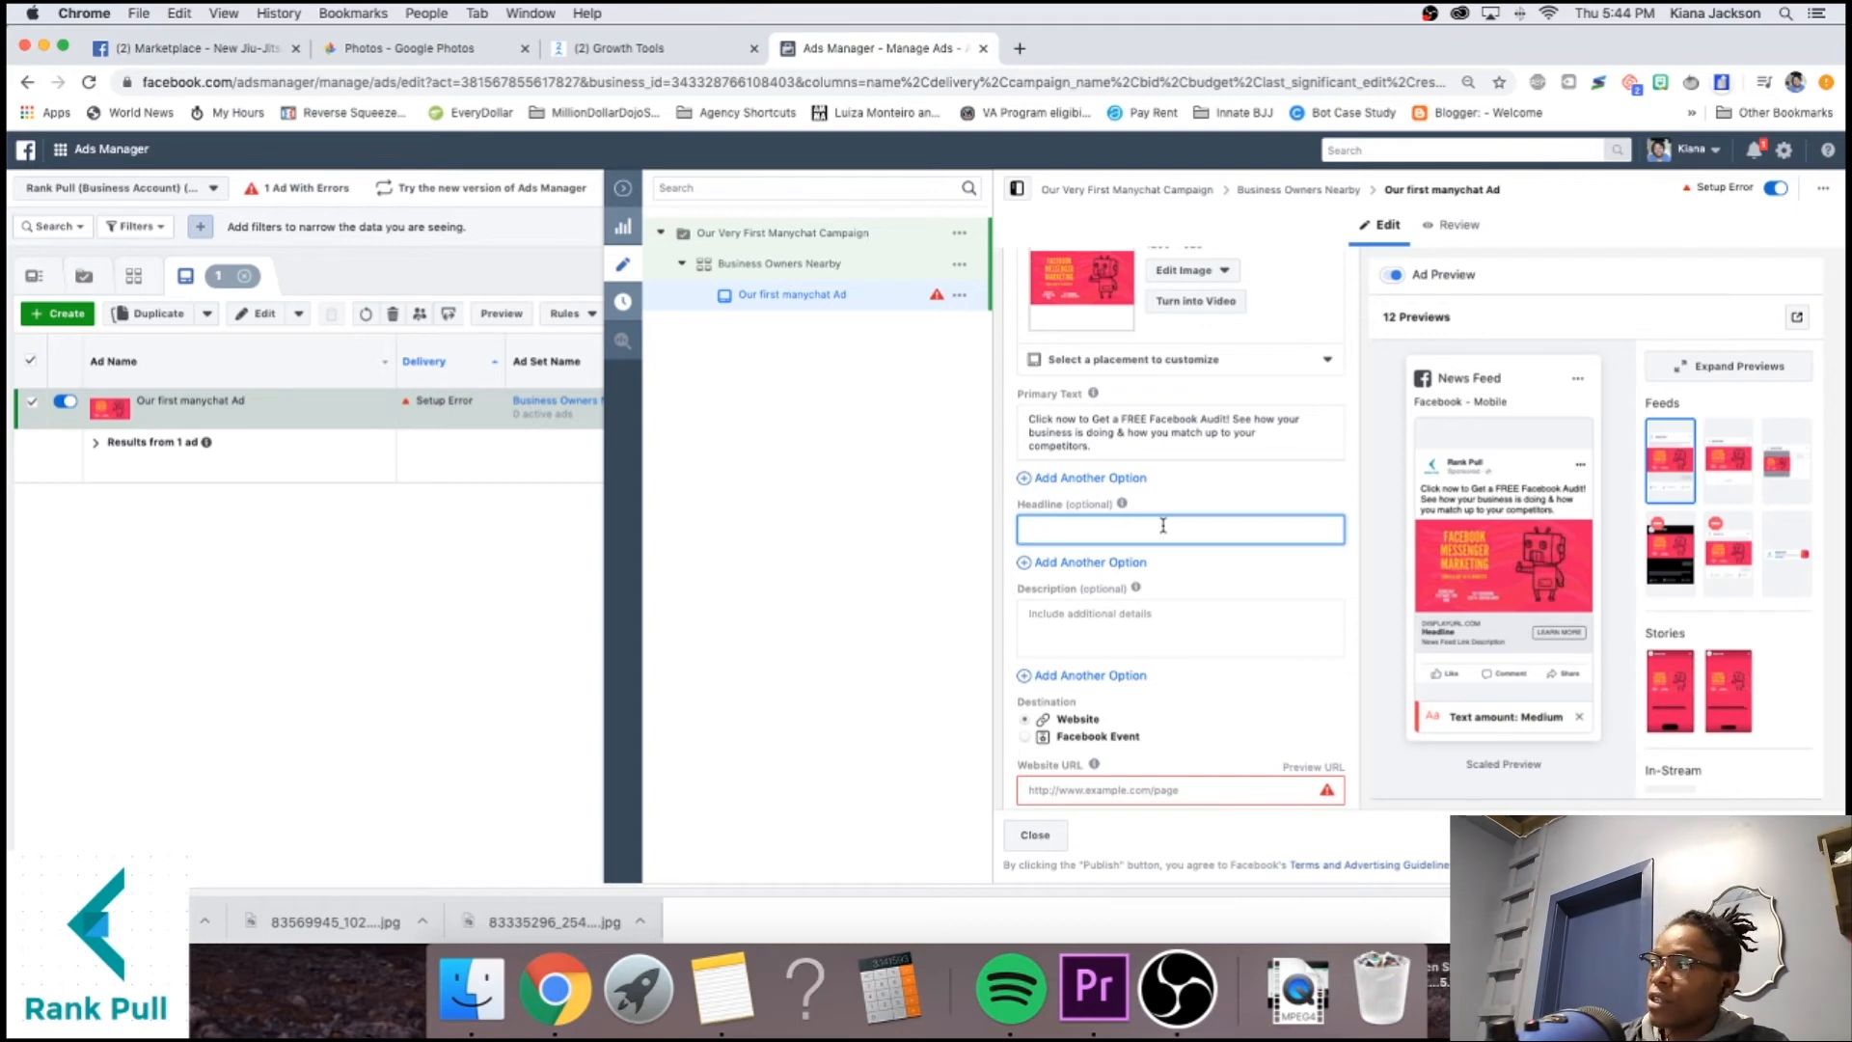
pyautogui.moveTo(1444, 417)
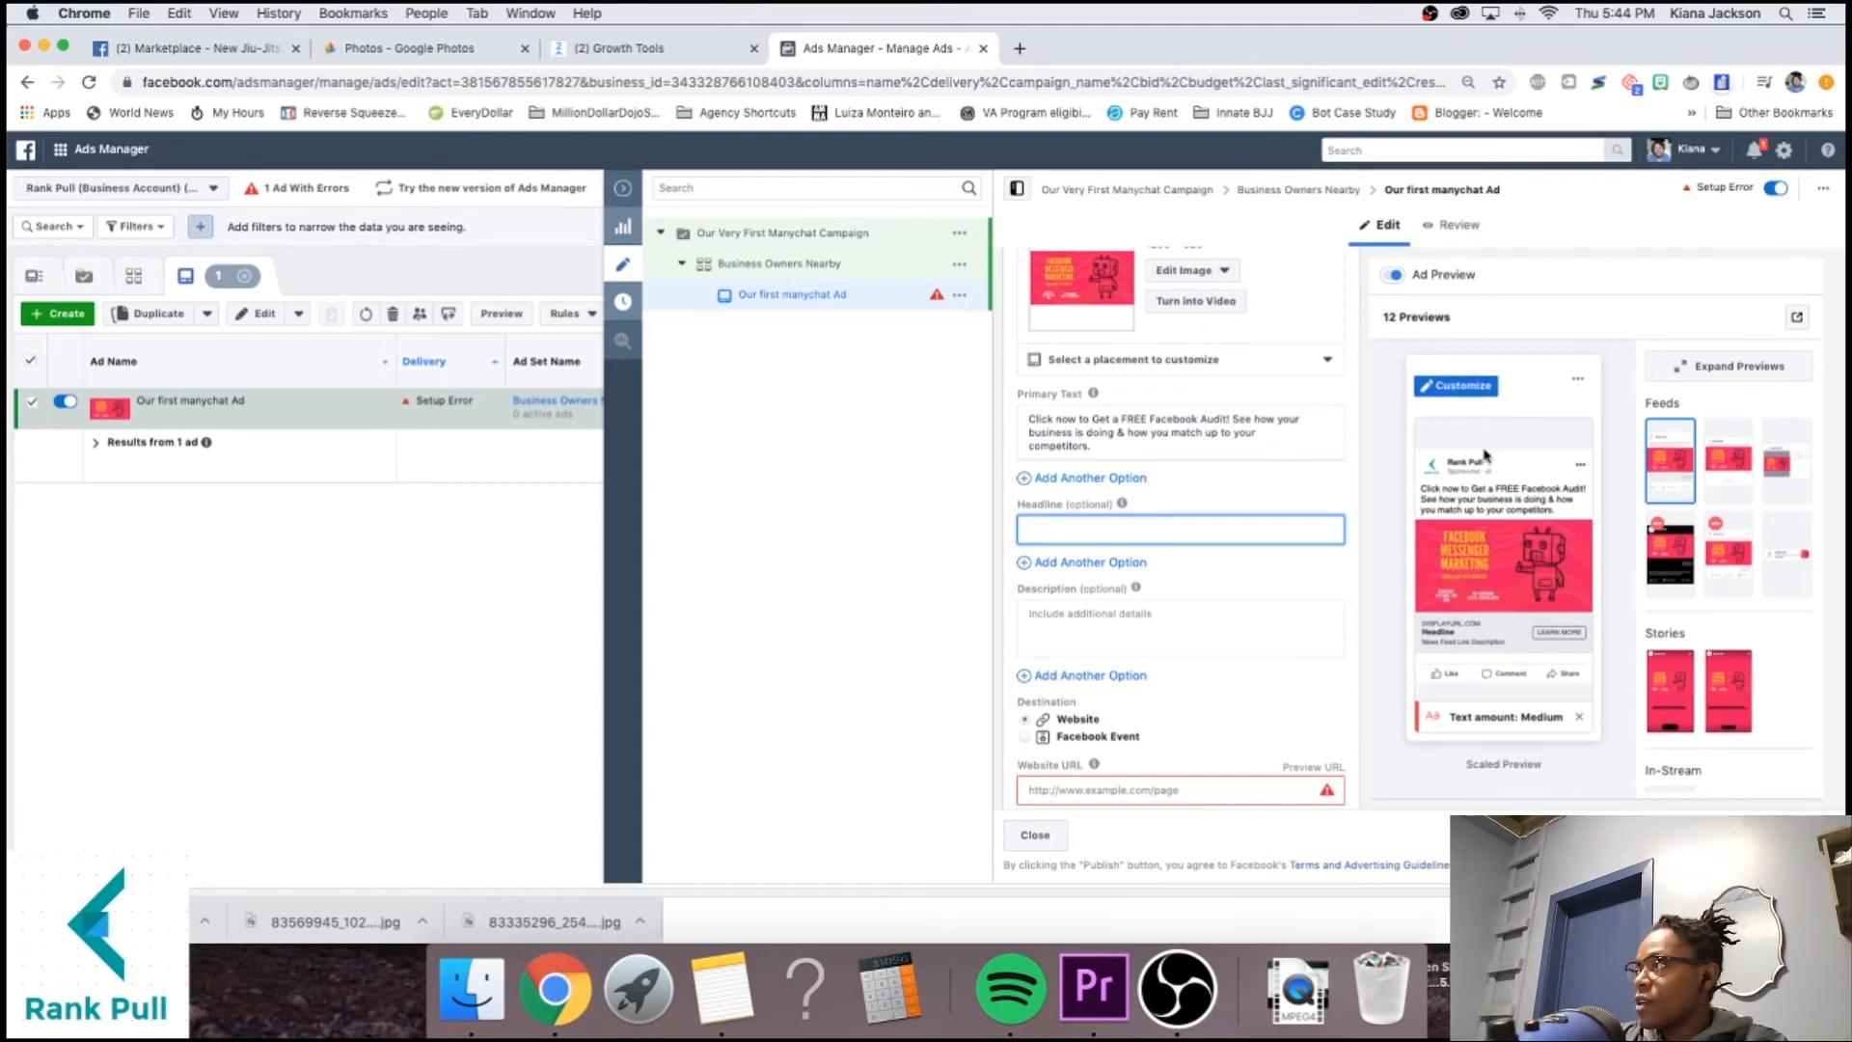
pyautogui.click(1491, 765)
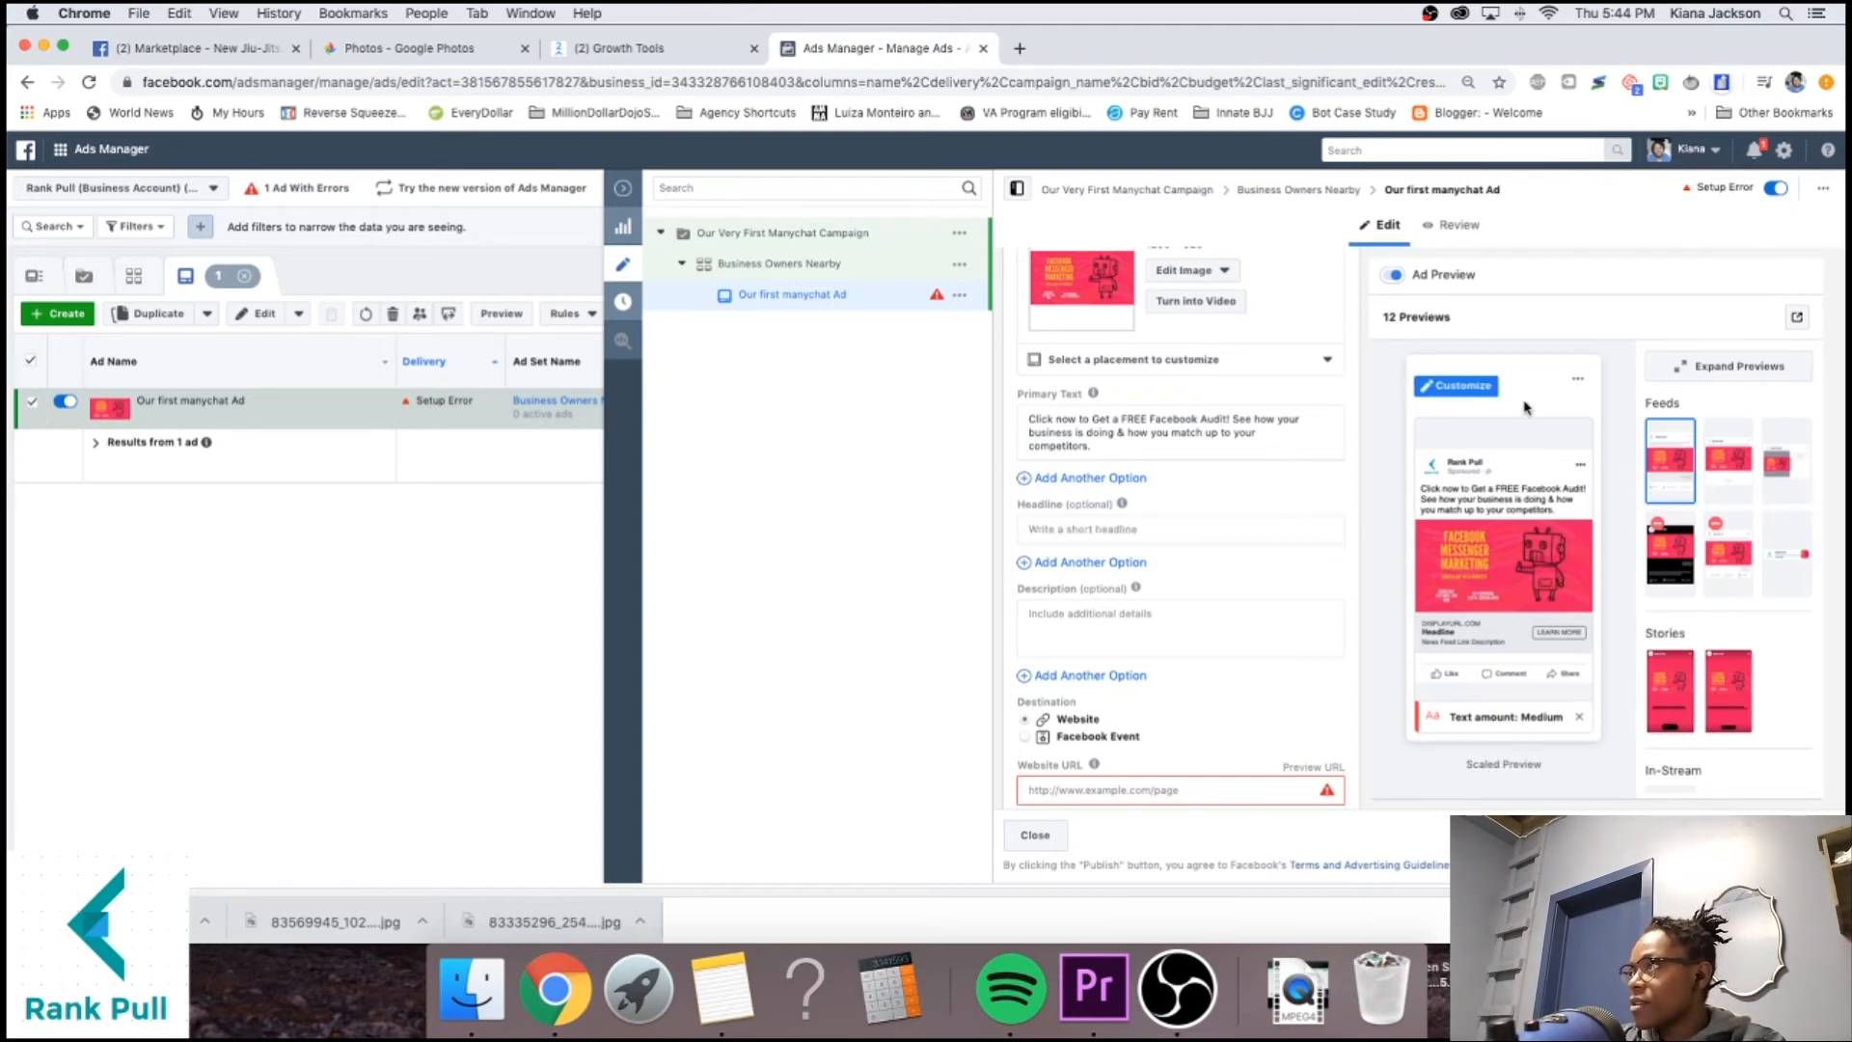
pyautogui.click(1798, 319)
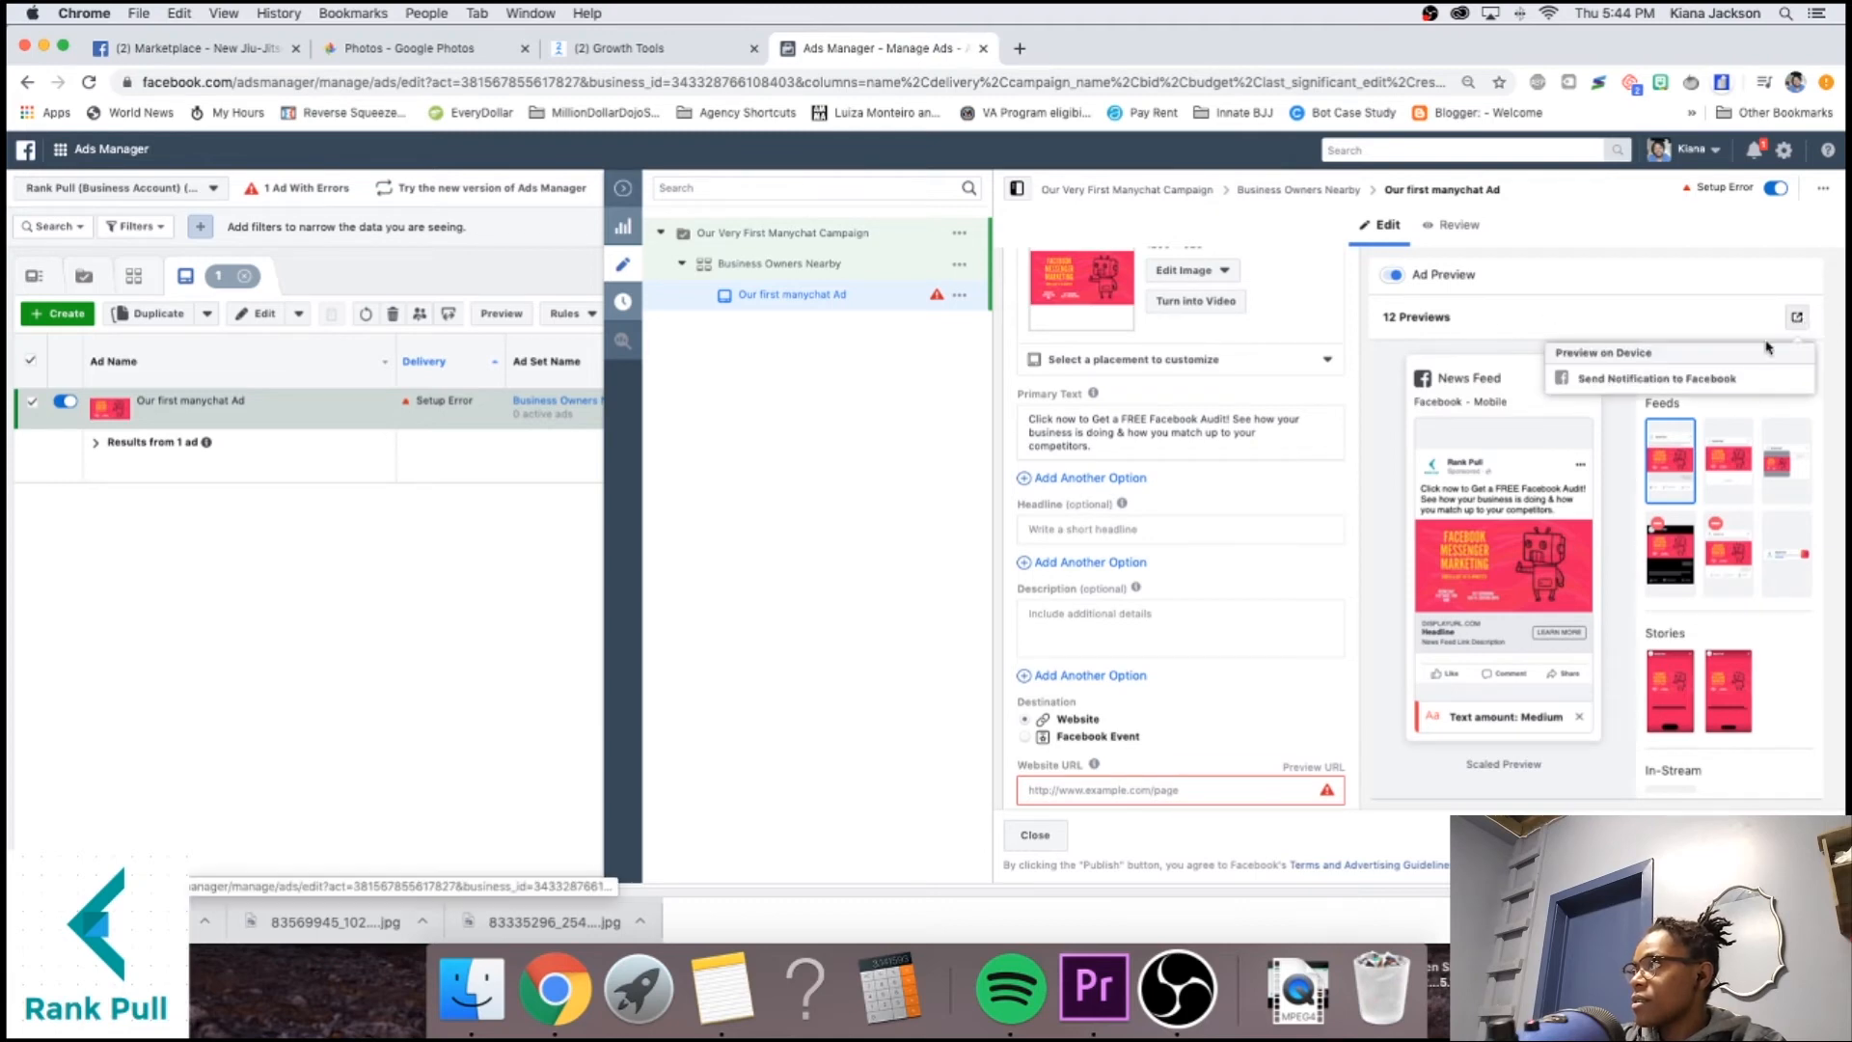
pyautogui.click(1659, 323)
pyautogui.scroll(-1, 1511, 405)
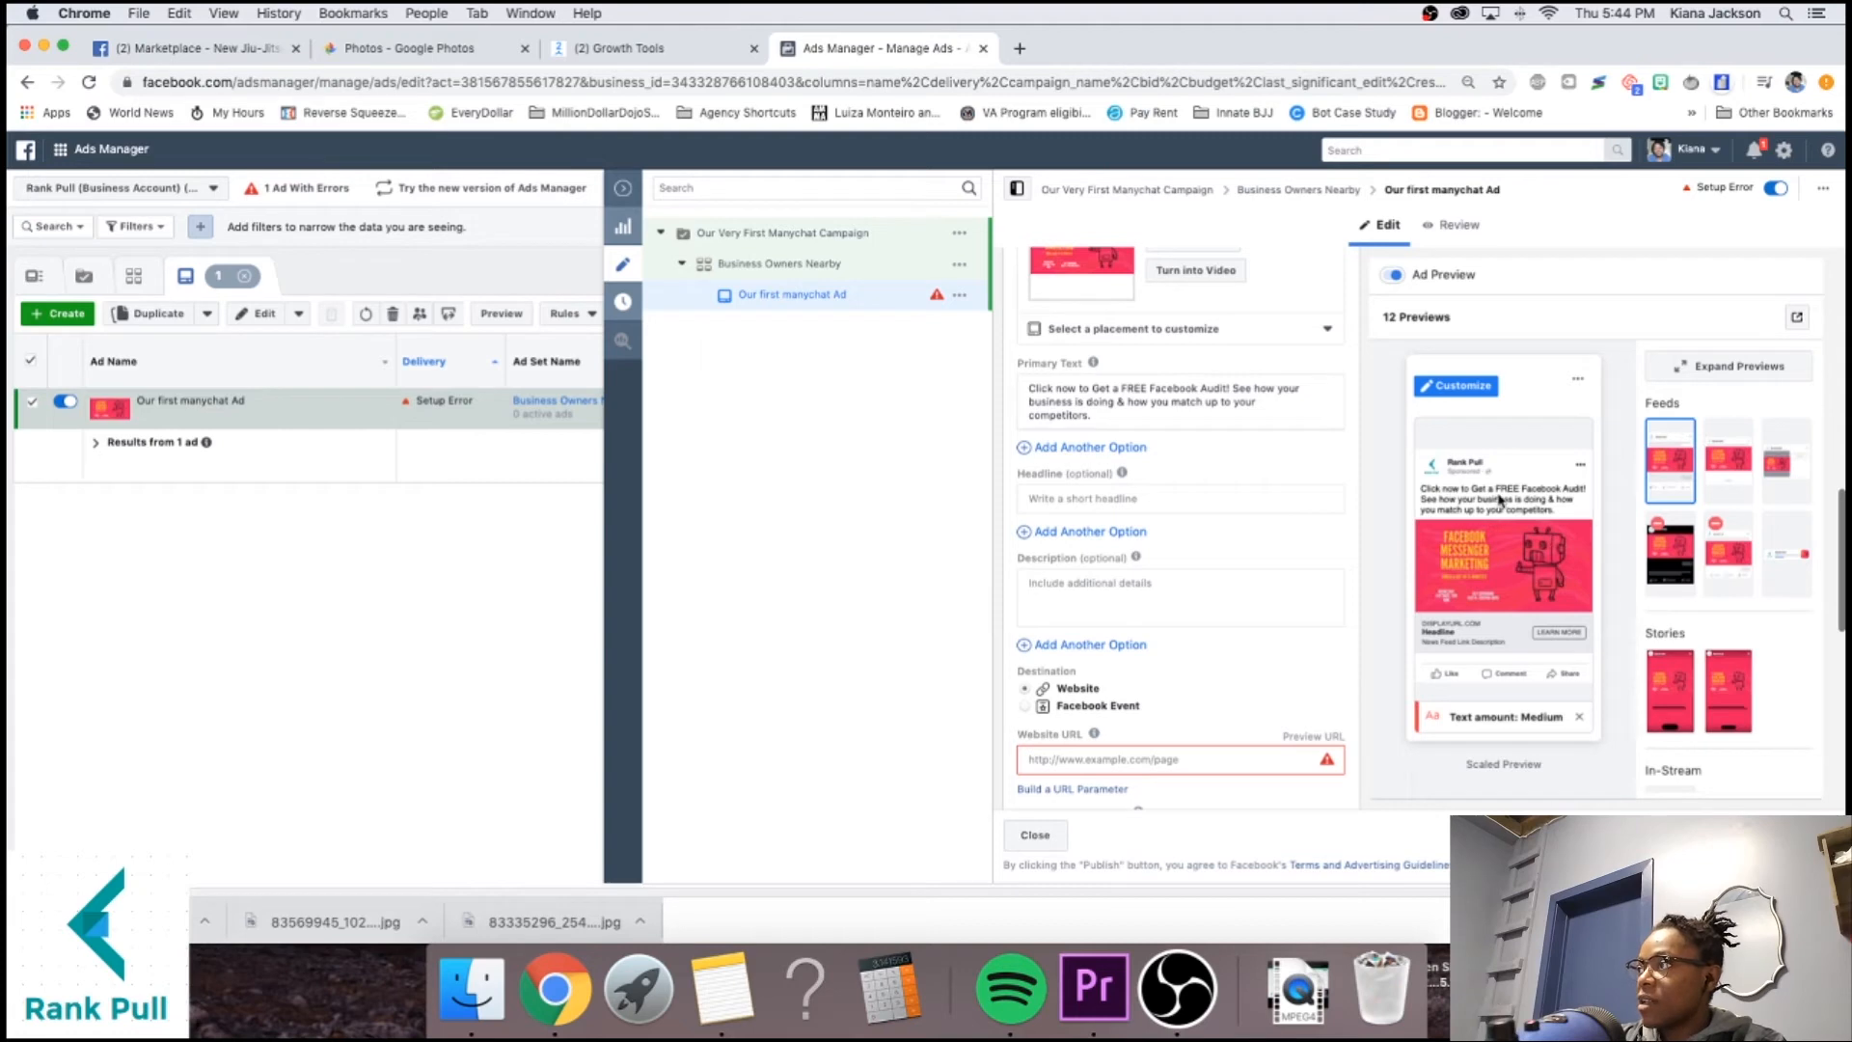
# Enter the ad headline 'FREE FB Audit (Click Below)'.
pyautogui.click(1138, 499)
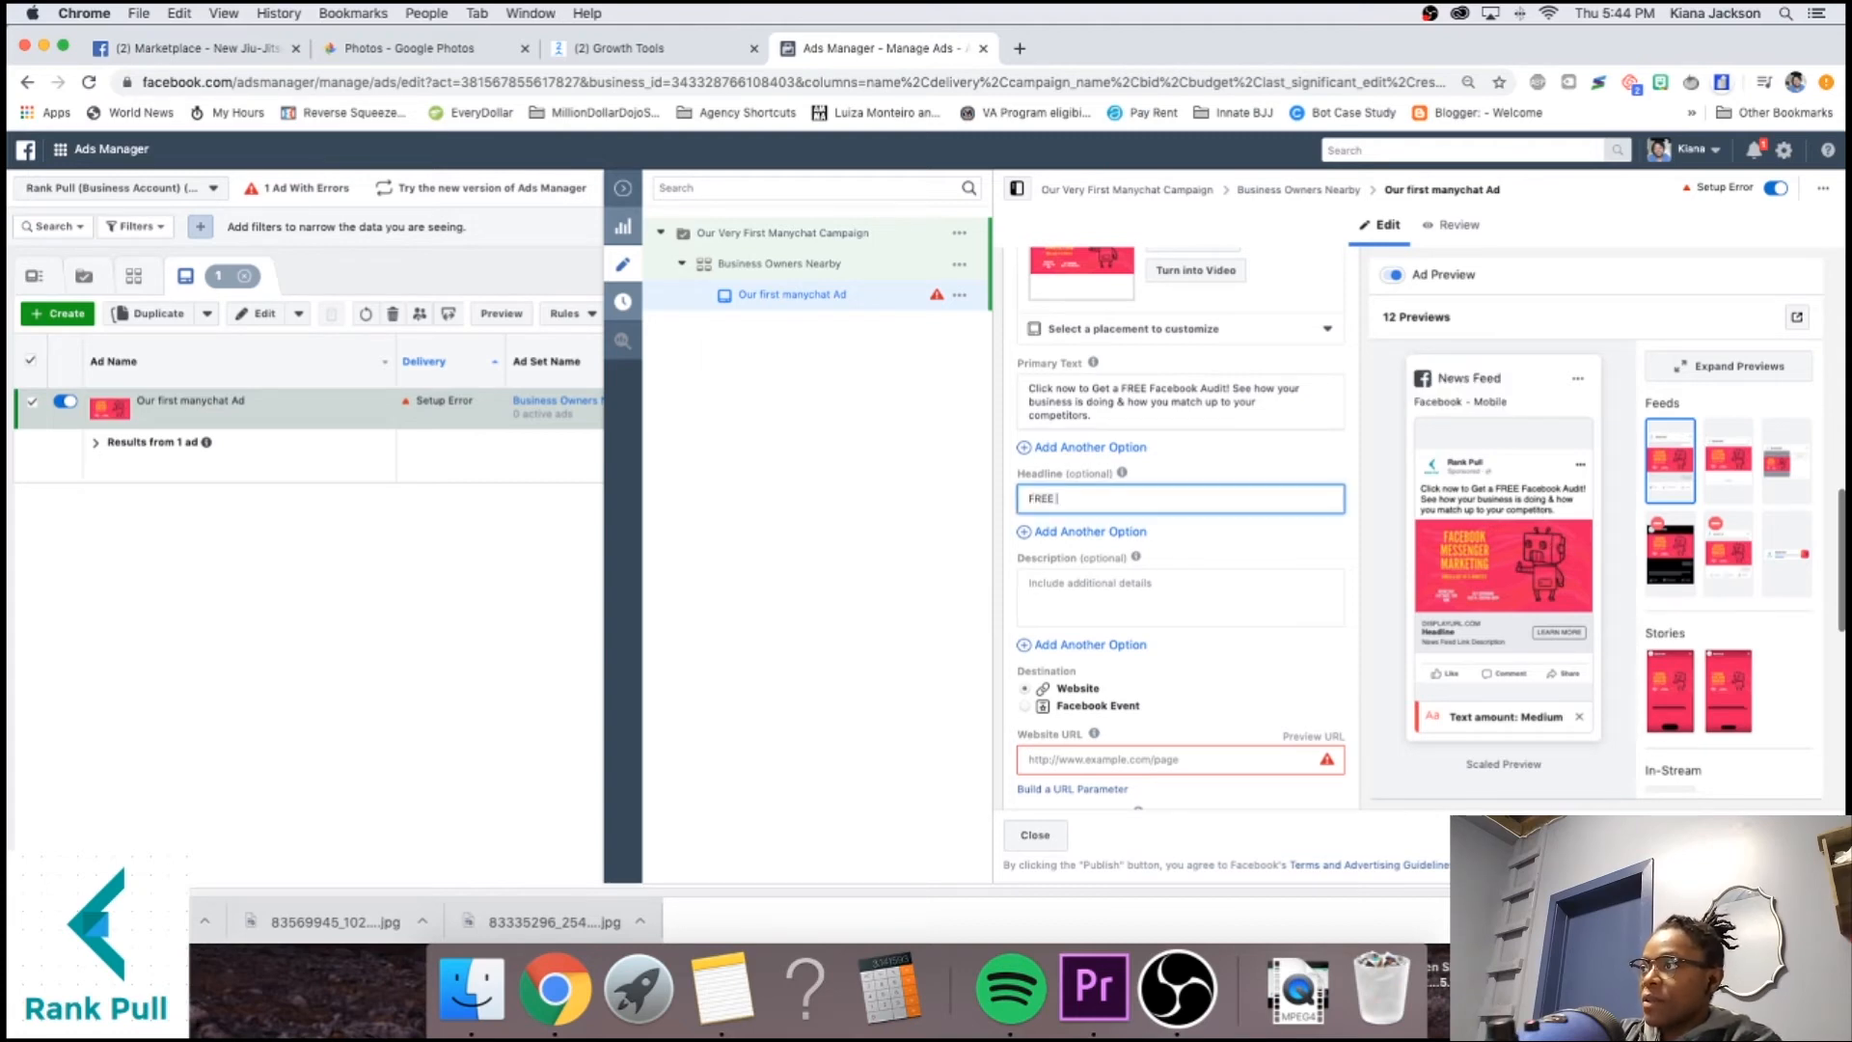
pyautogui.write('FREE FB Audit! [Click Below')
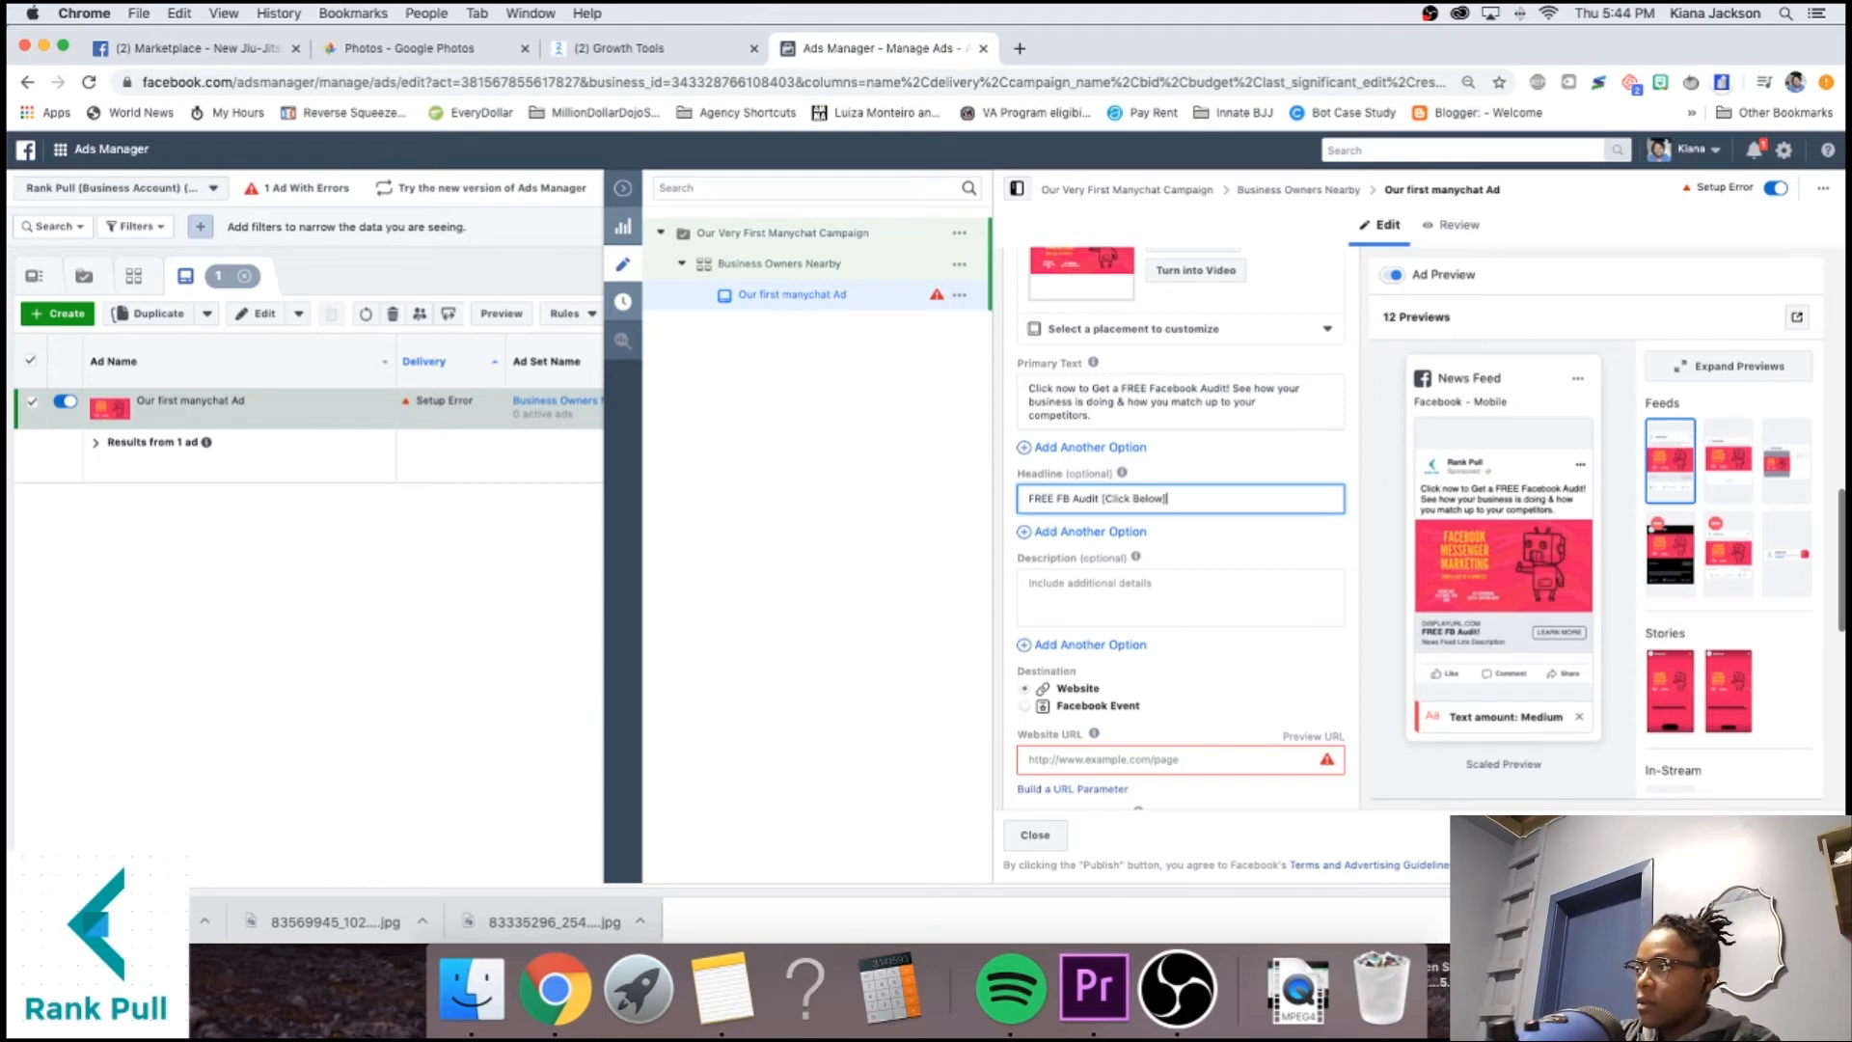
pyautogui.click(1200, 552)
pyautogui.click(1209, 602)
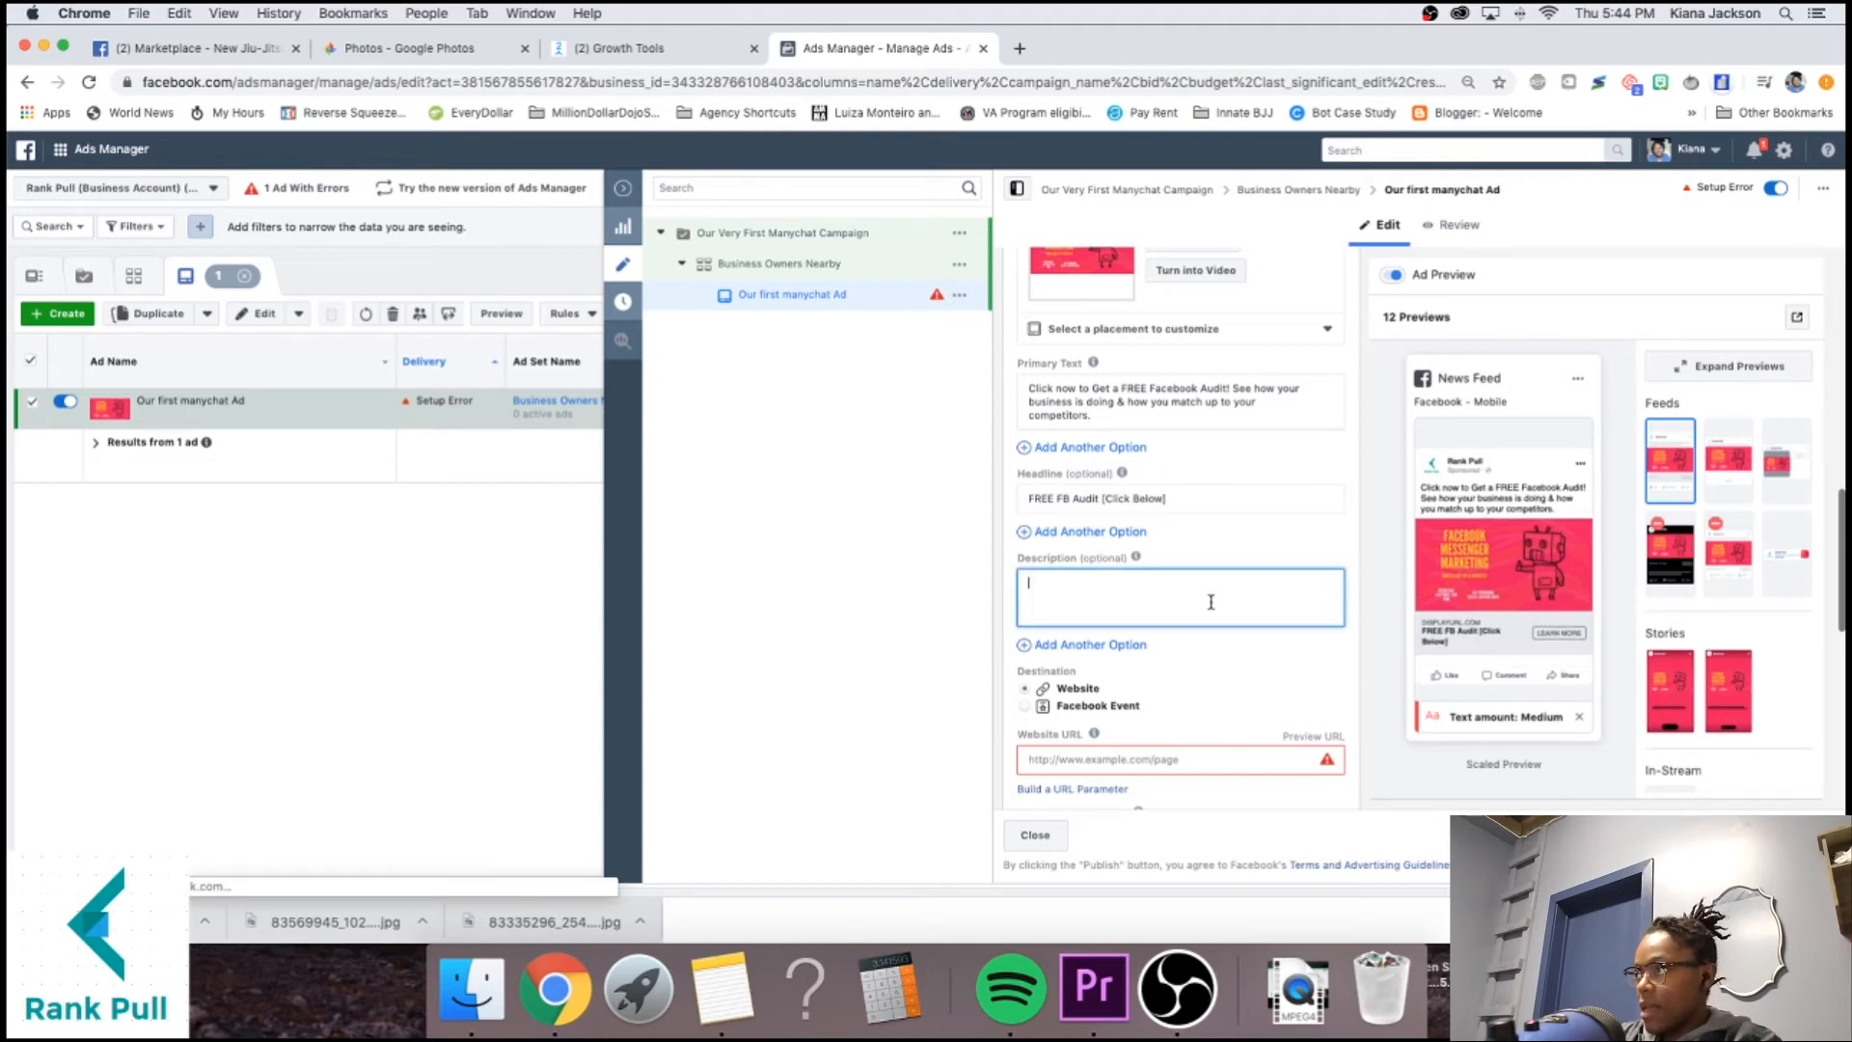
pyautogui.click(1201, 535)
# Select the empty Website URL field, then go to ManyChat's Growth Tools tab.
pyautogui.scroll(-5, 1201, 535)
pyautogui.click(1124, 549)
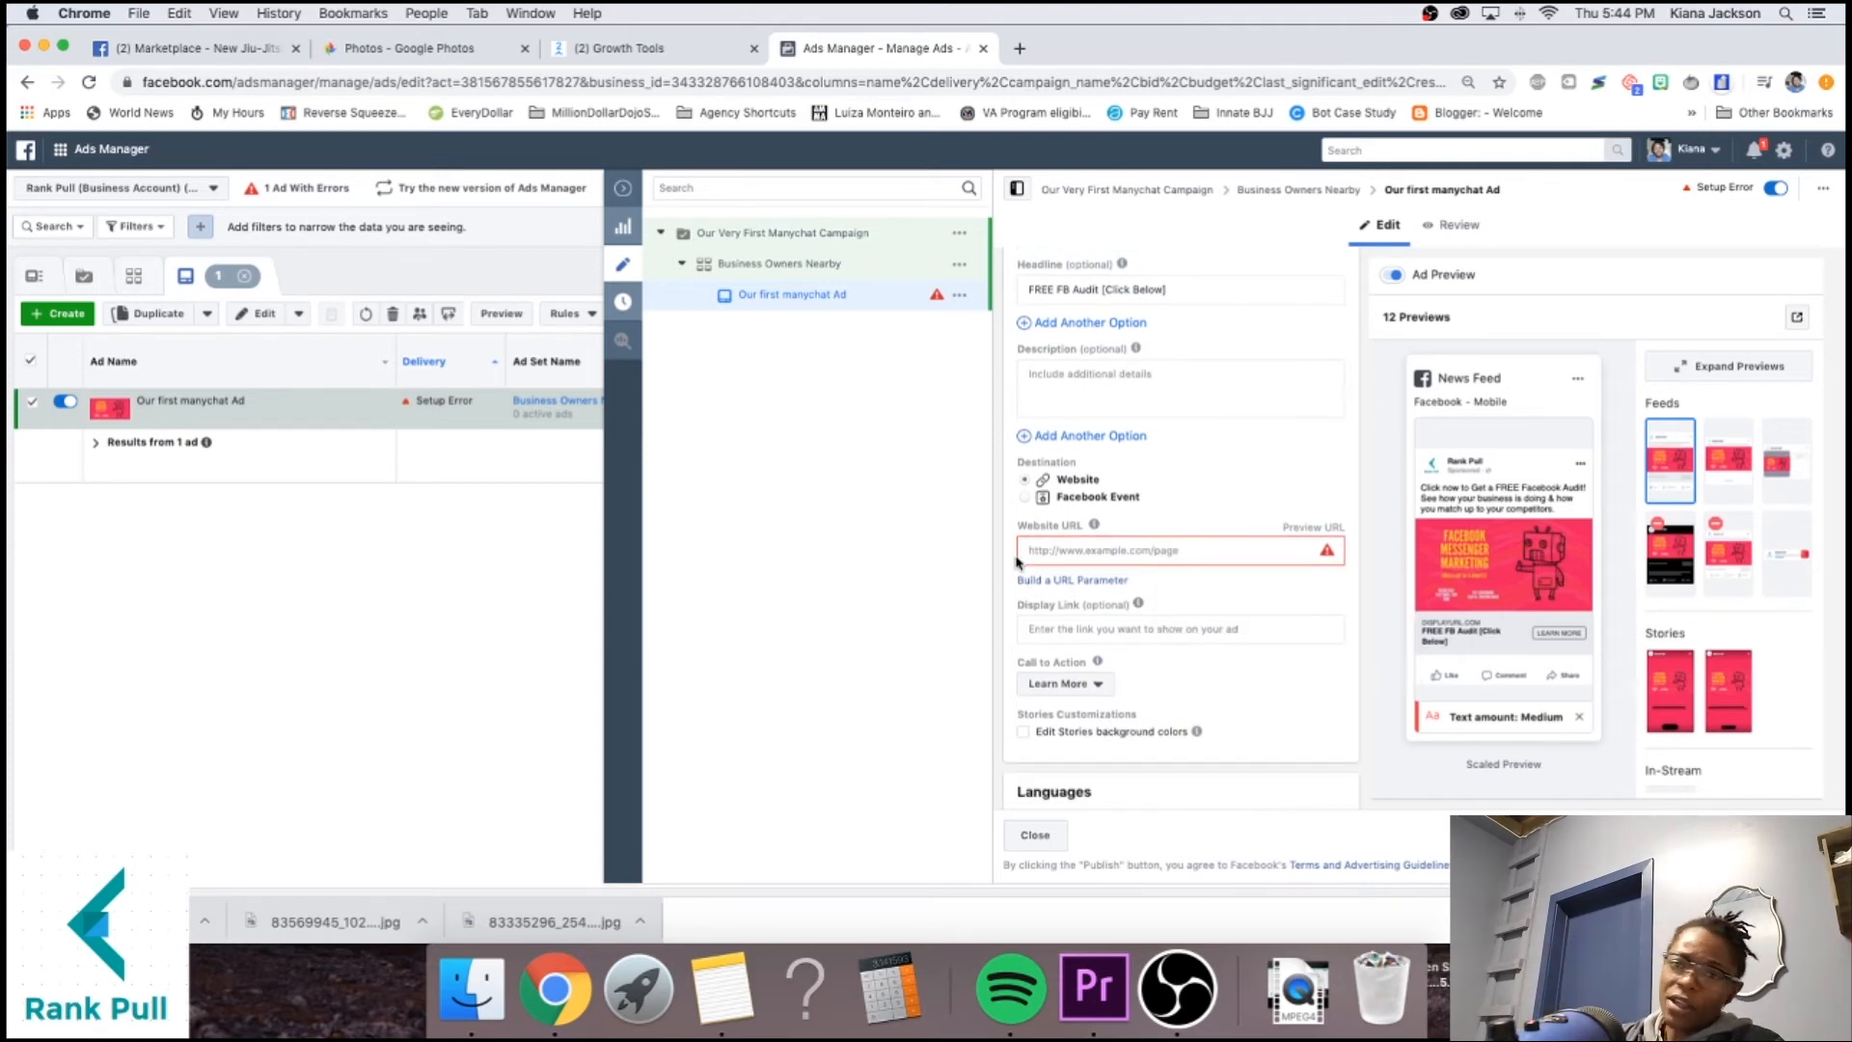
pyautogui.click(582, 53)
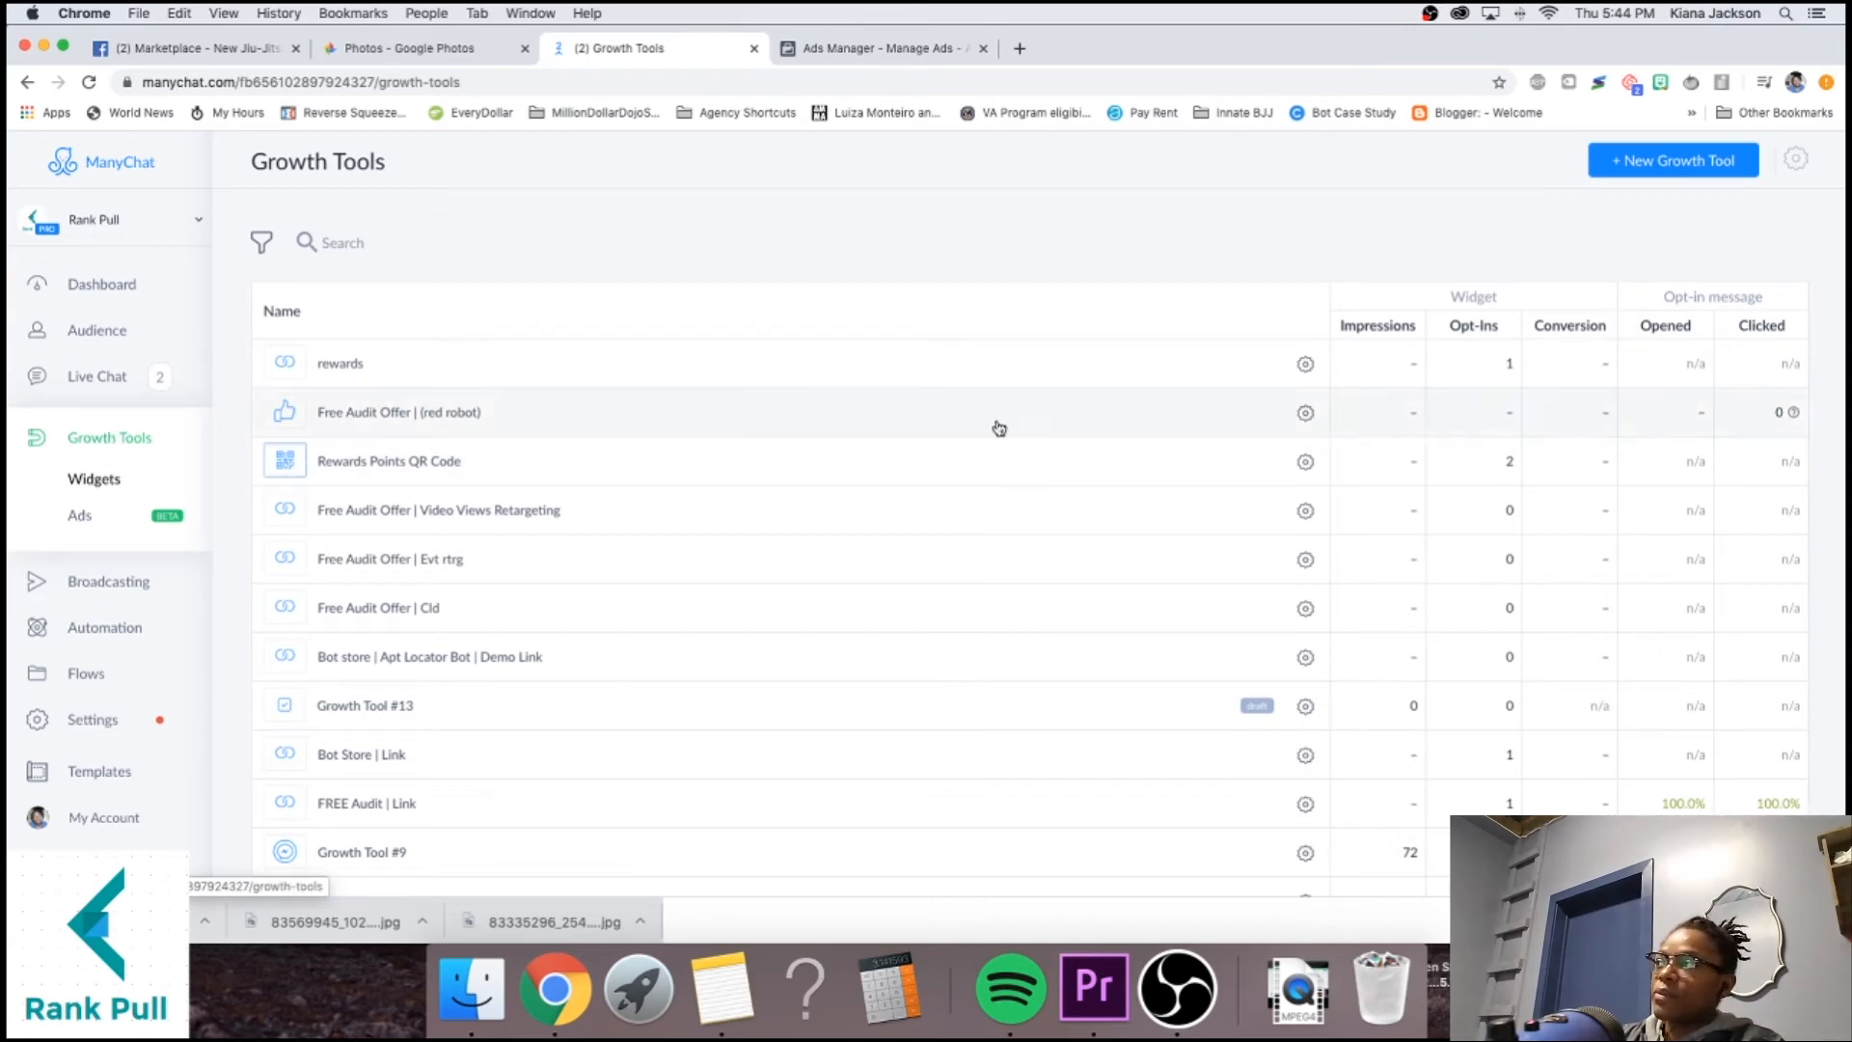
# Create a Messenger Ref URL growth tool named 'Manychat 101 Growth Tool'.
pyautogui.click(1639, 170)
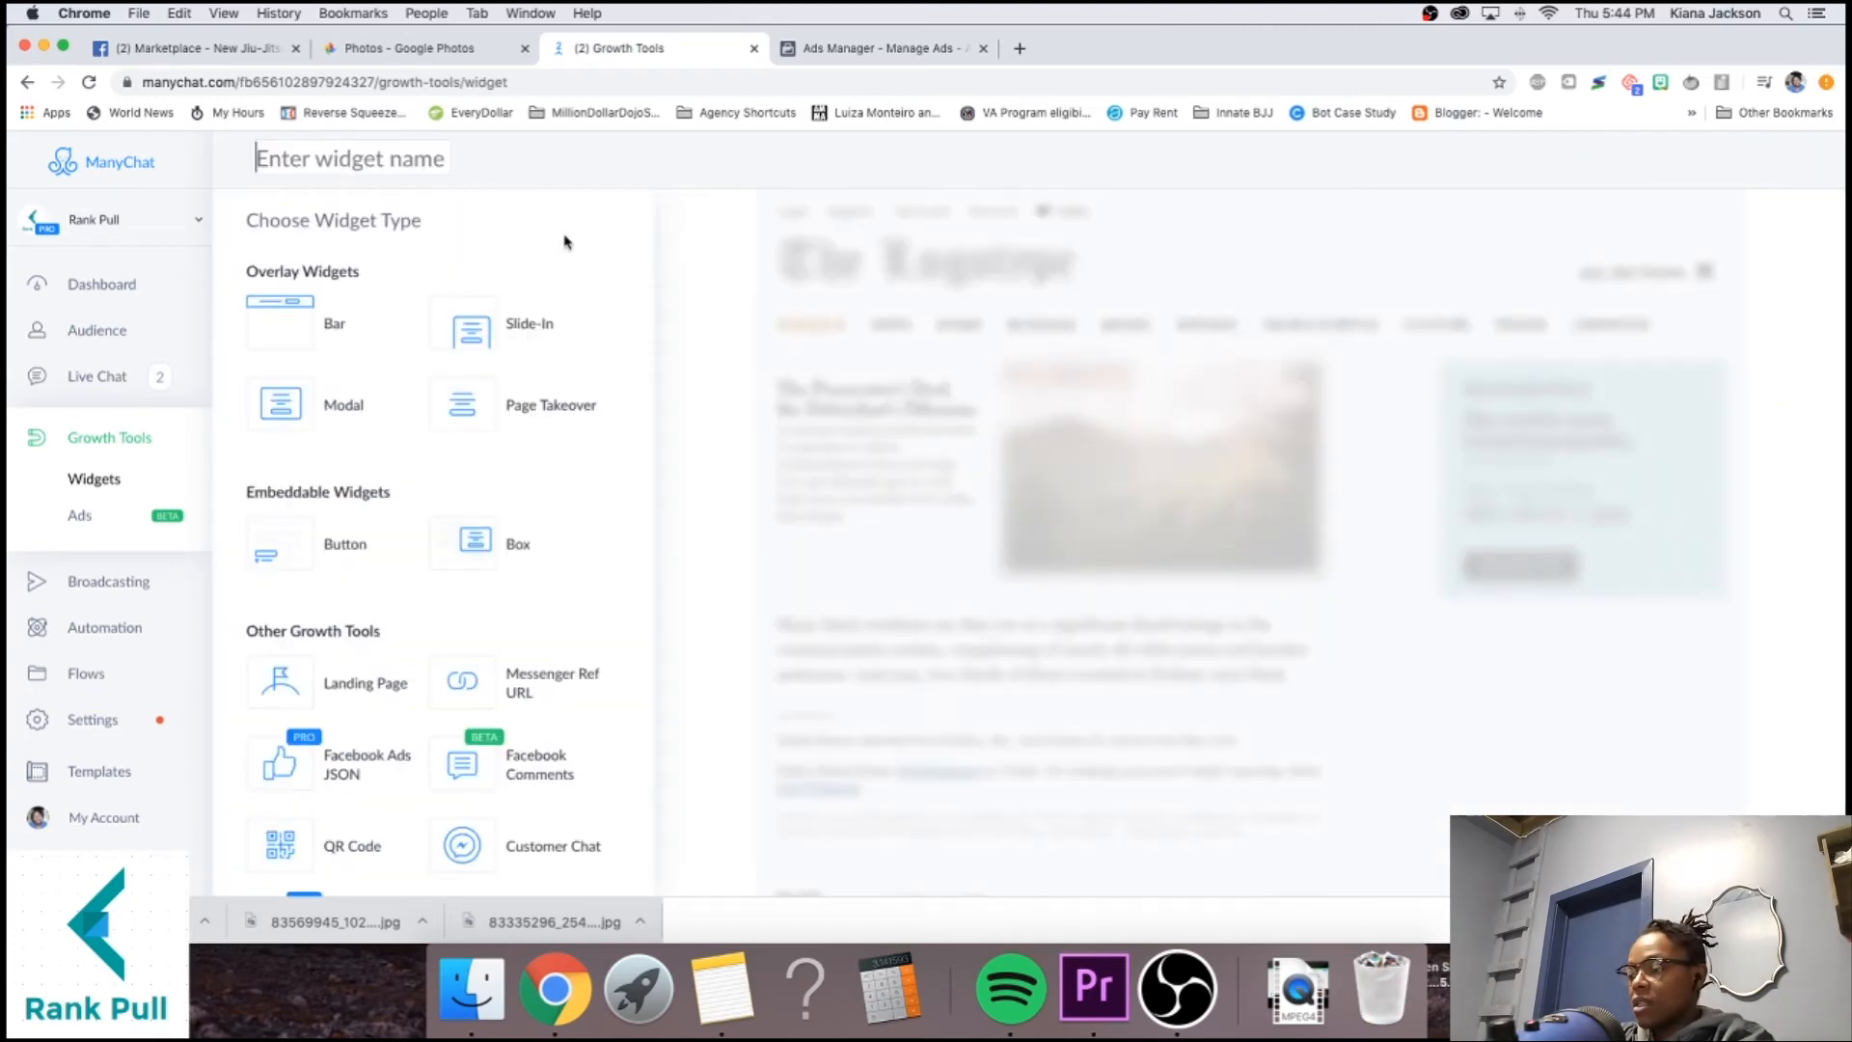
pyautogui.write('Man')
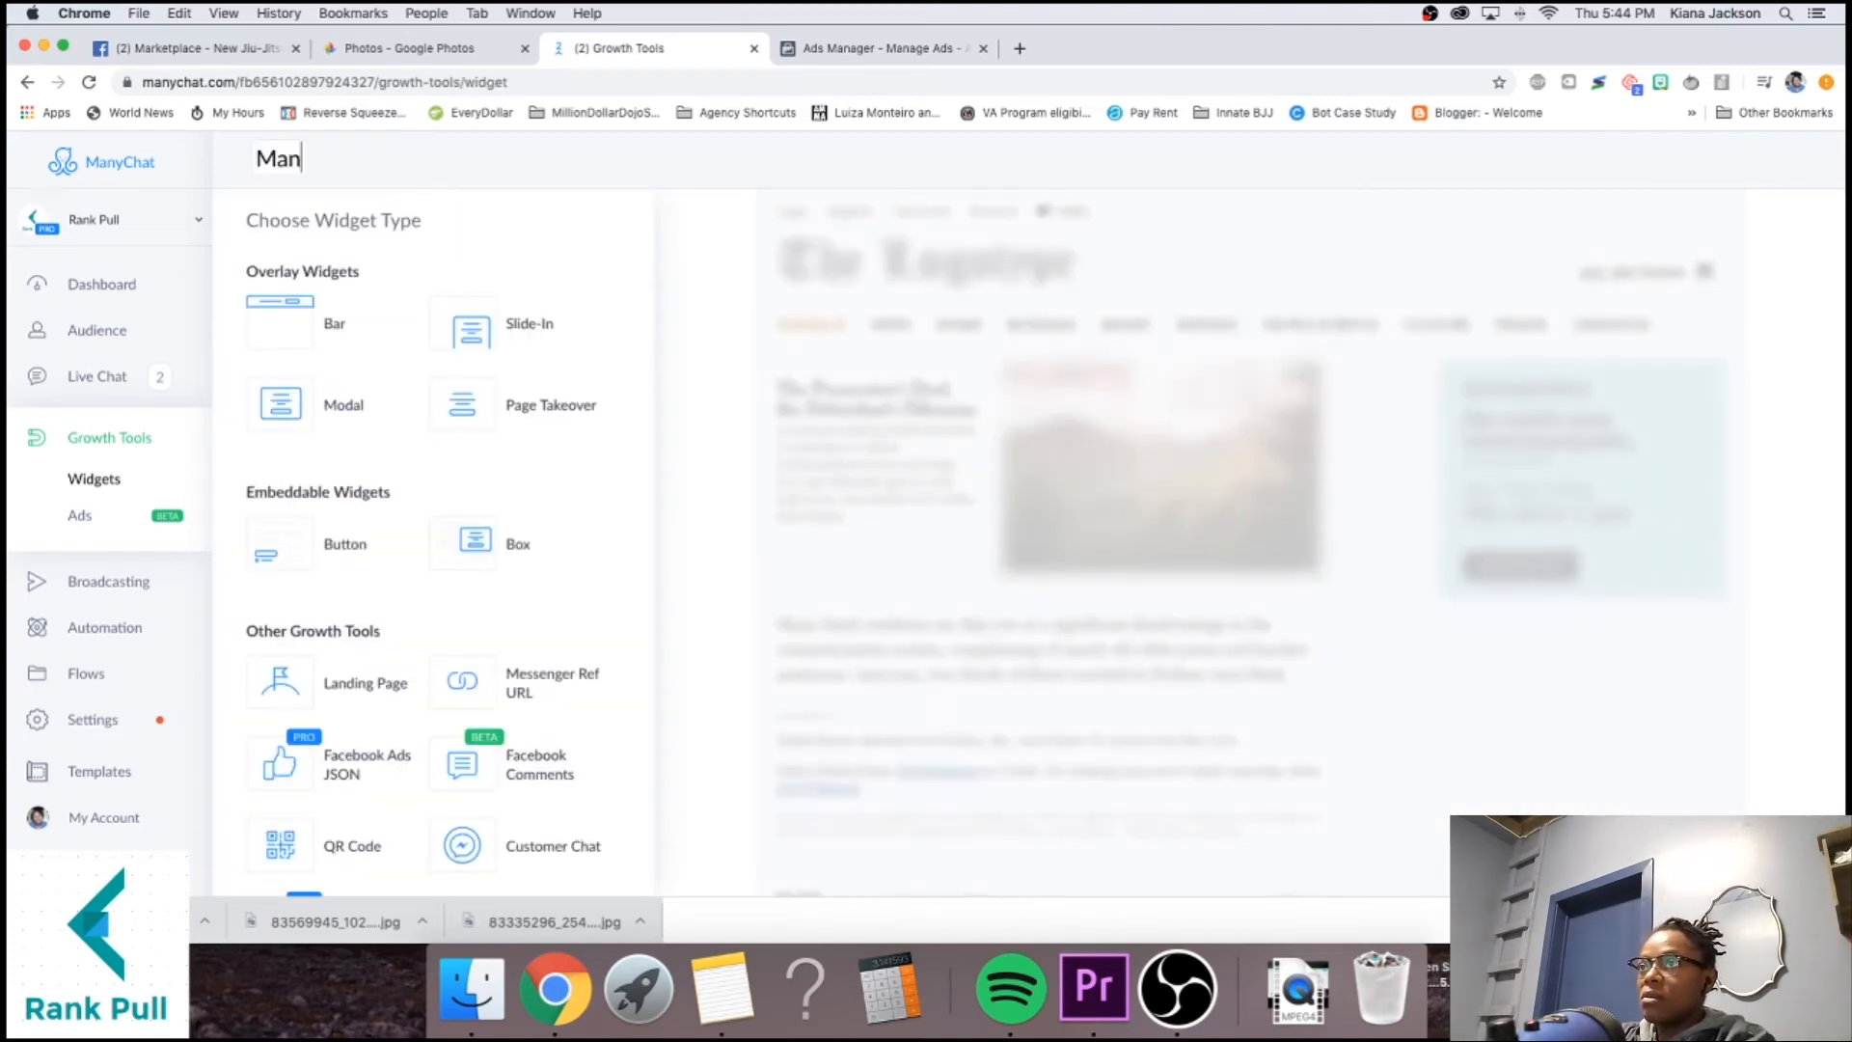
pyautogui.write('ychat 101 ')
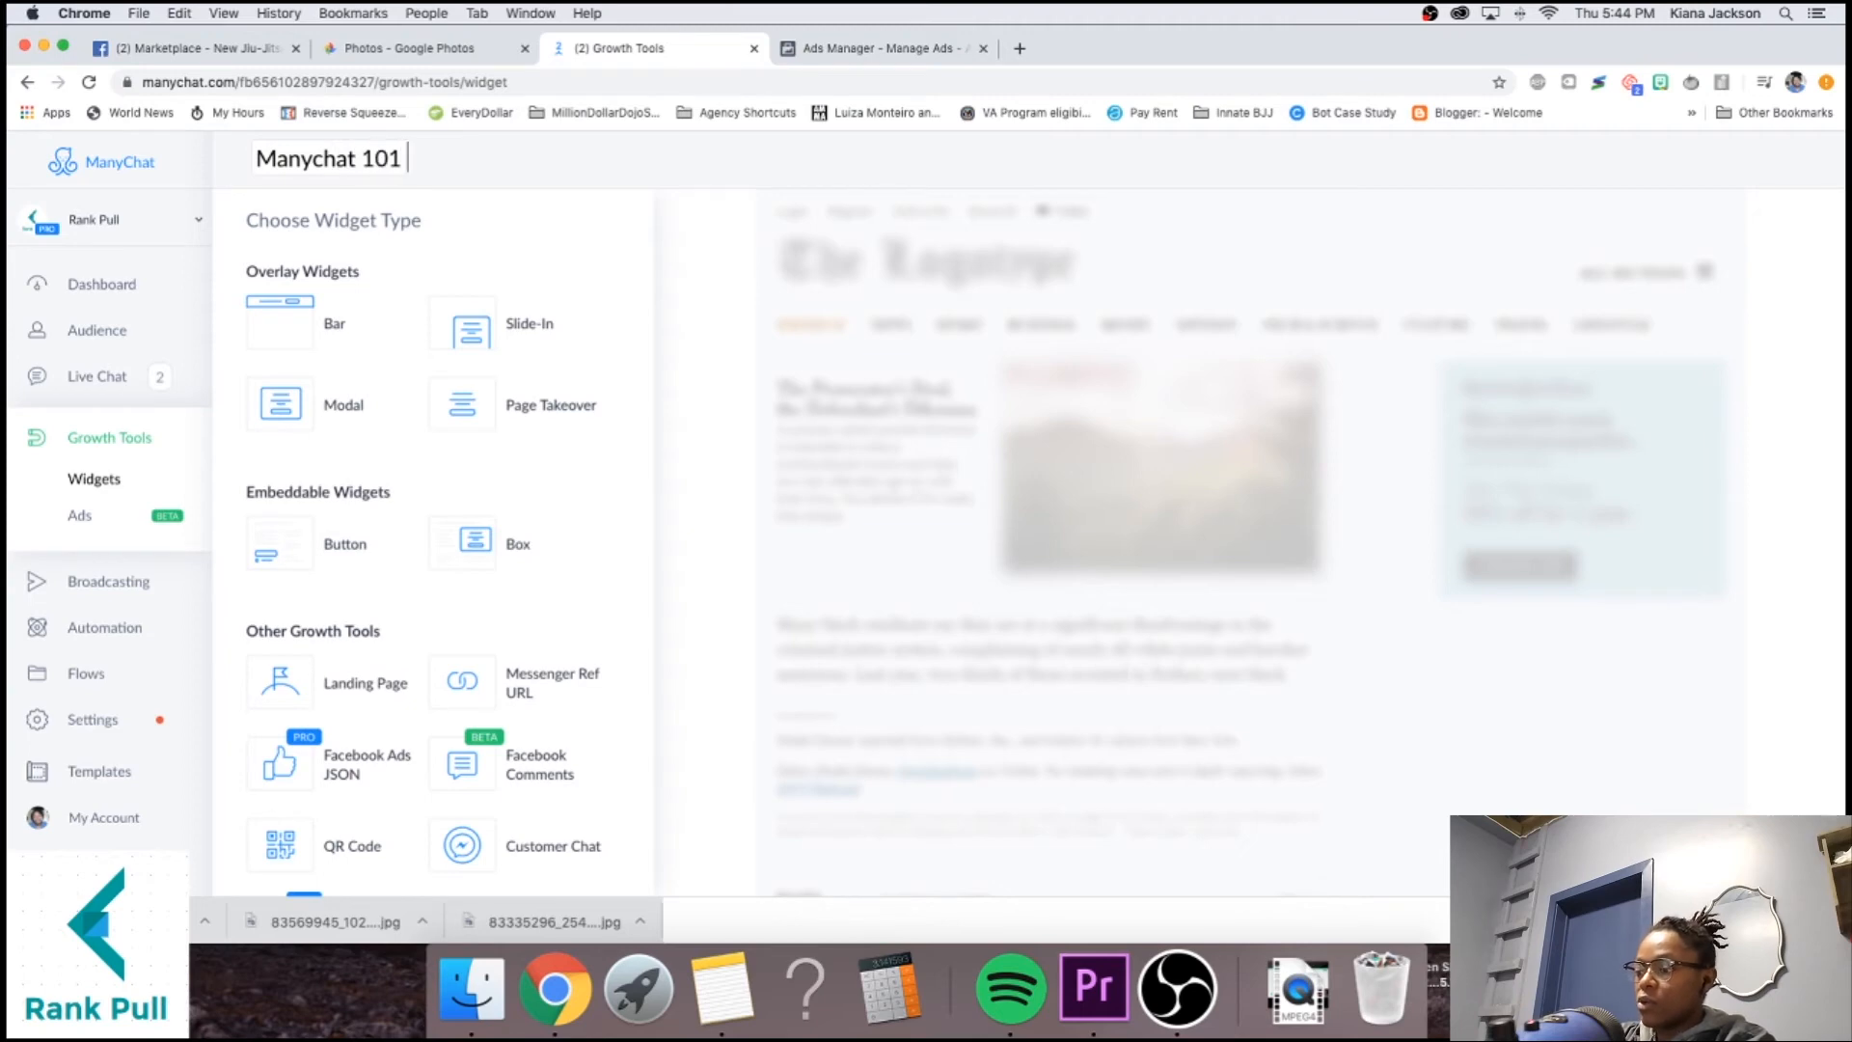
pyautogui.write('Growth Tool')
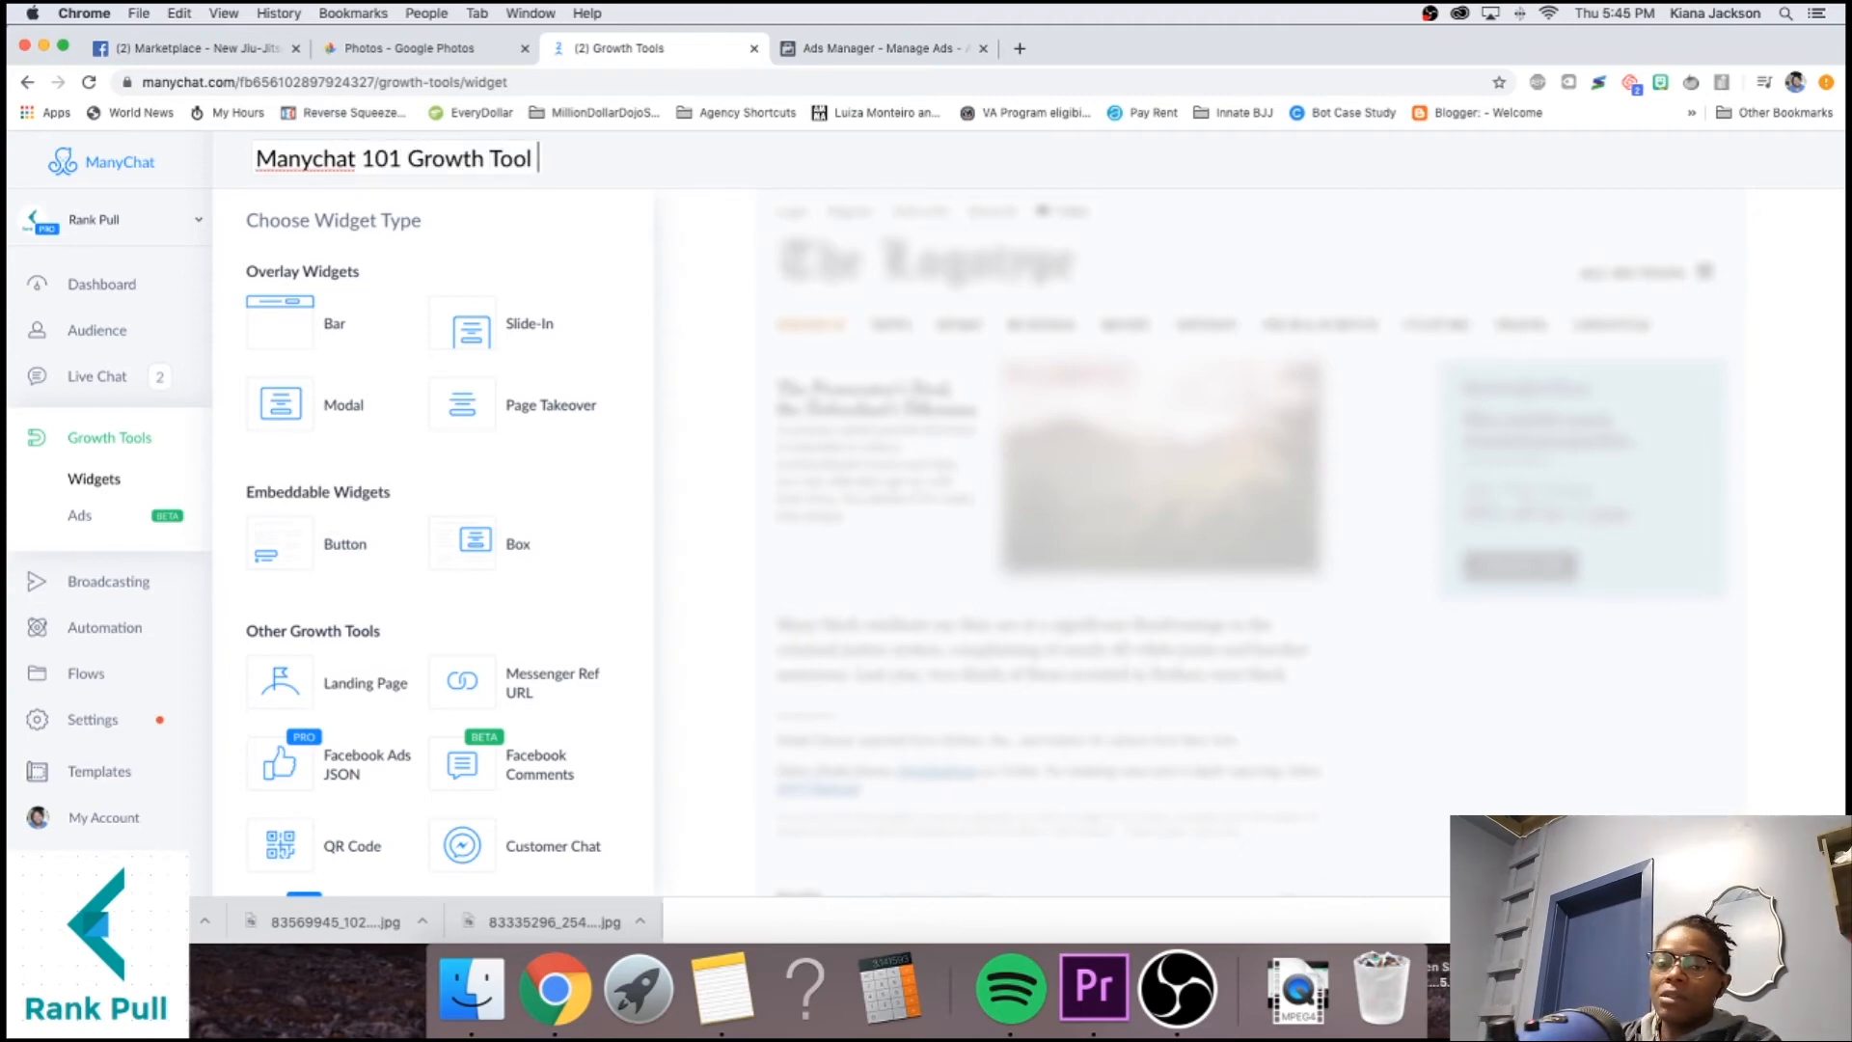
pyautogui.click(522, 697)
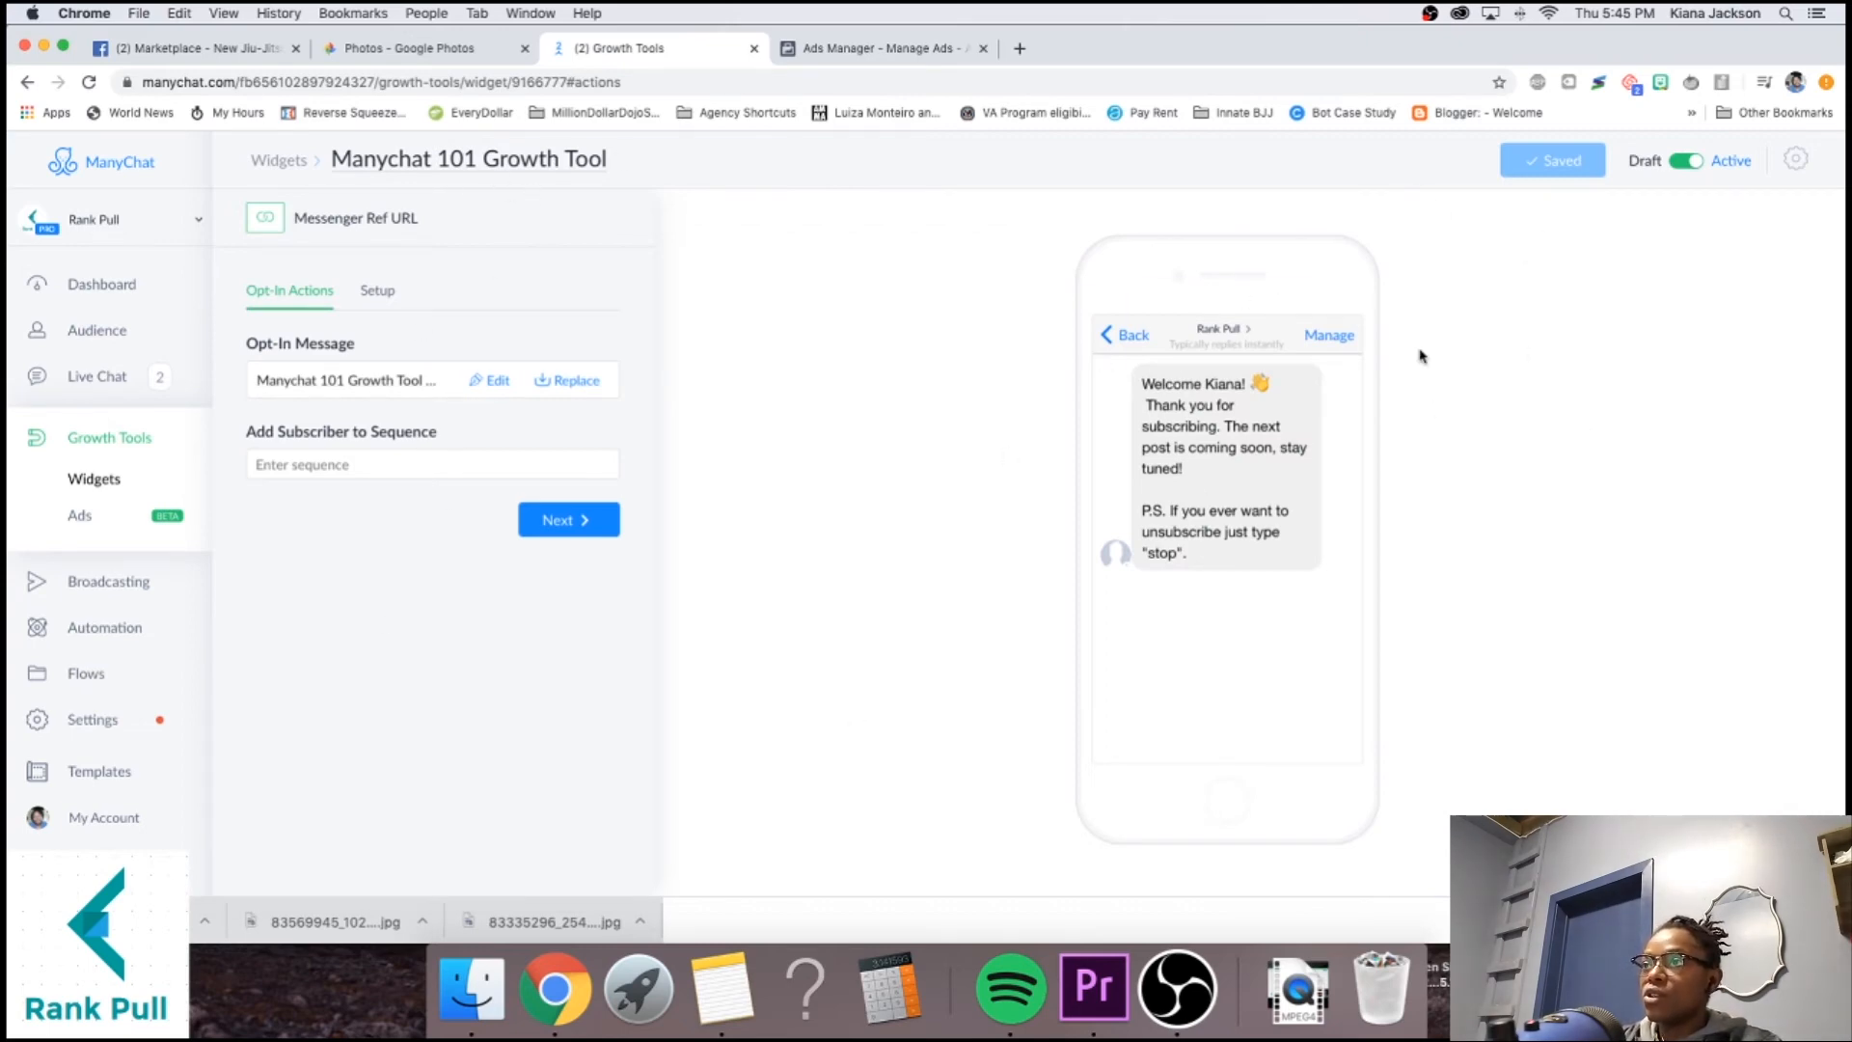
# Set the widget's opt-in message to the Manychat 101 Lead Gen Bot flow.
pyautogui.click(564, 380)
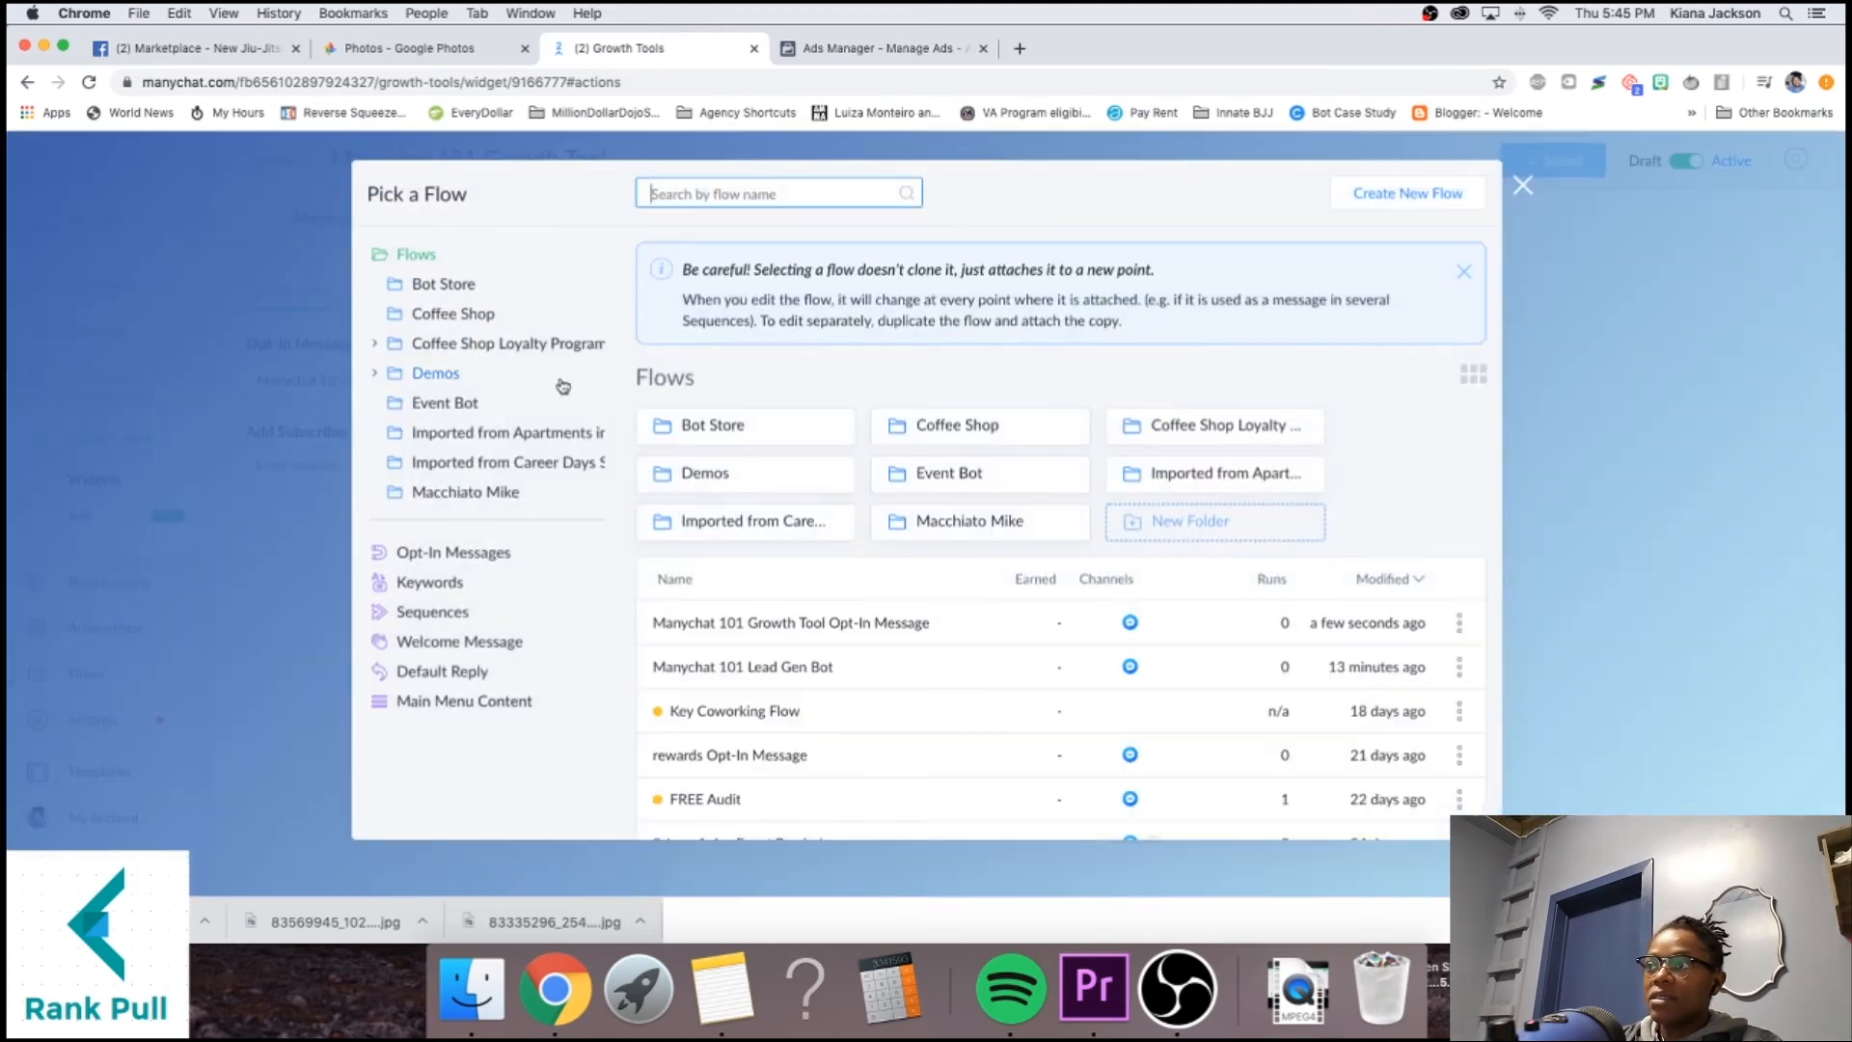
pyautogui.click(826, 665)
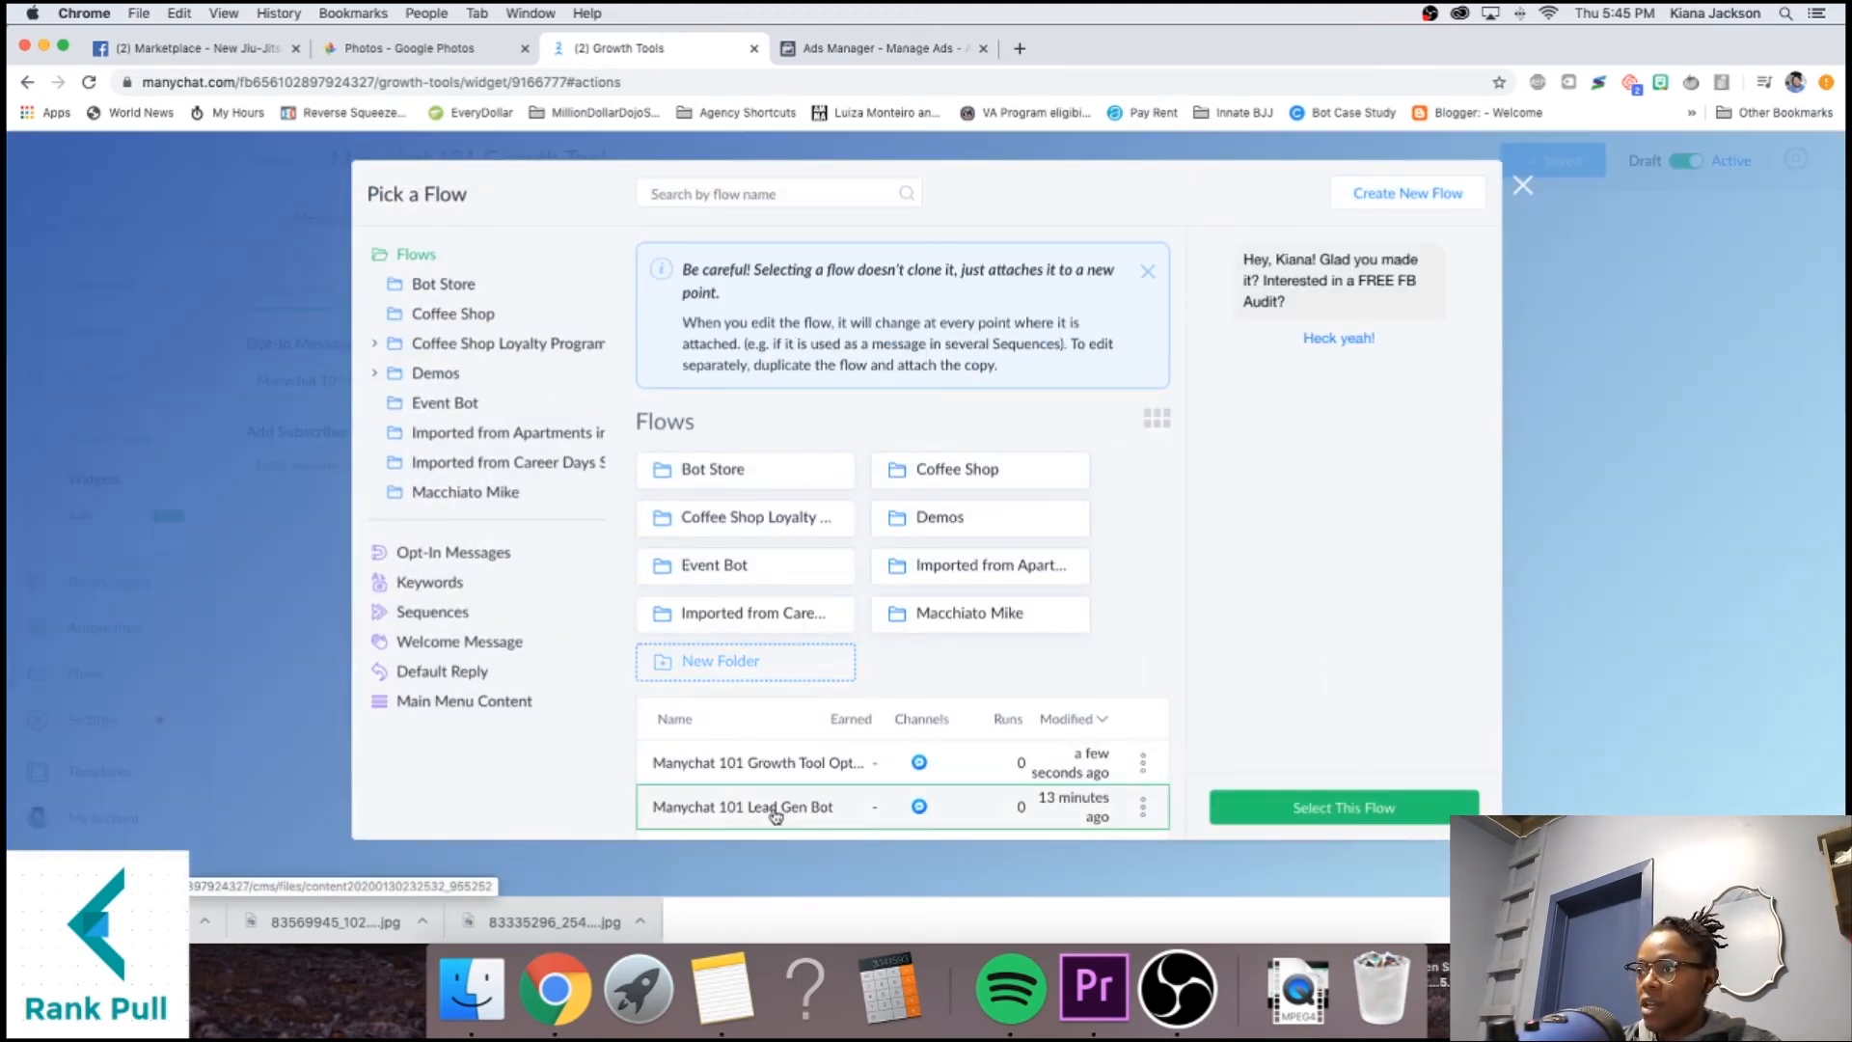
pyautogui.click(1246, 807)
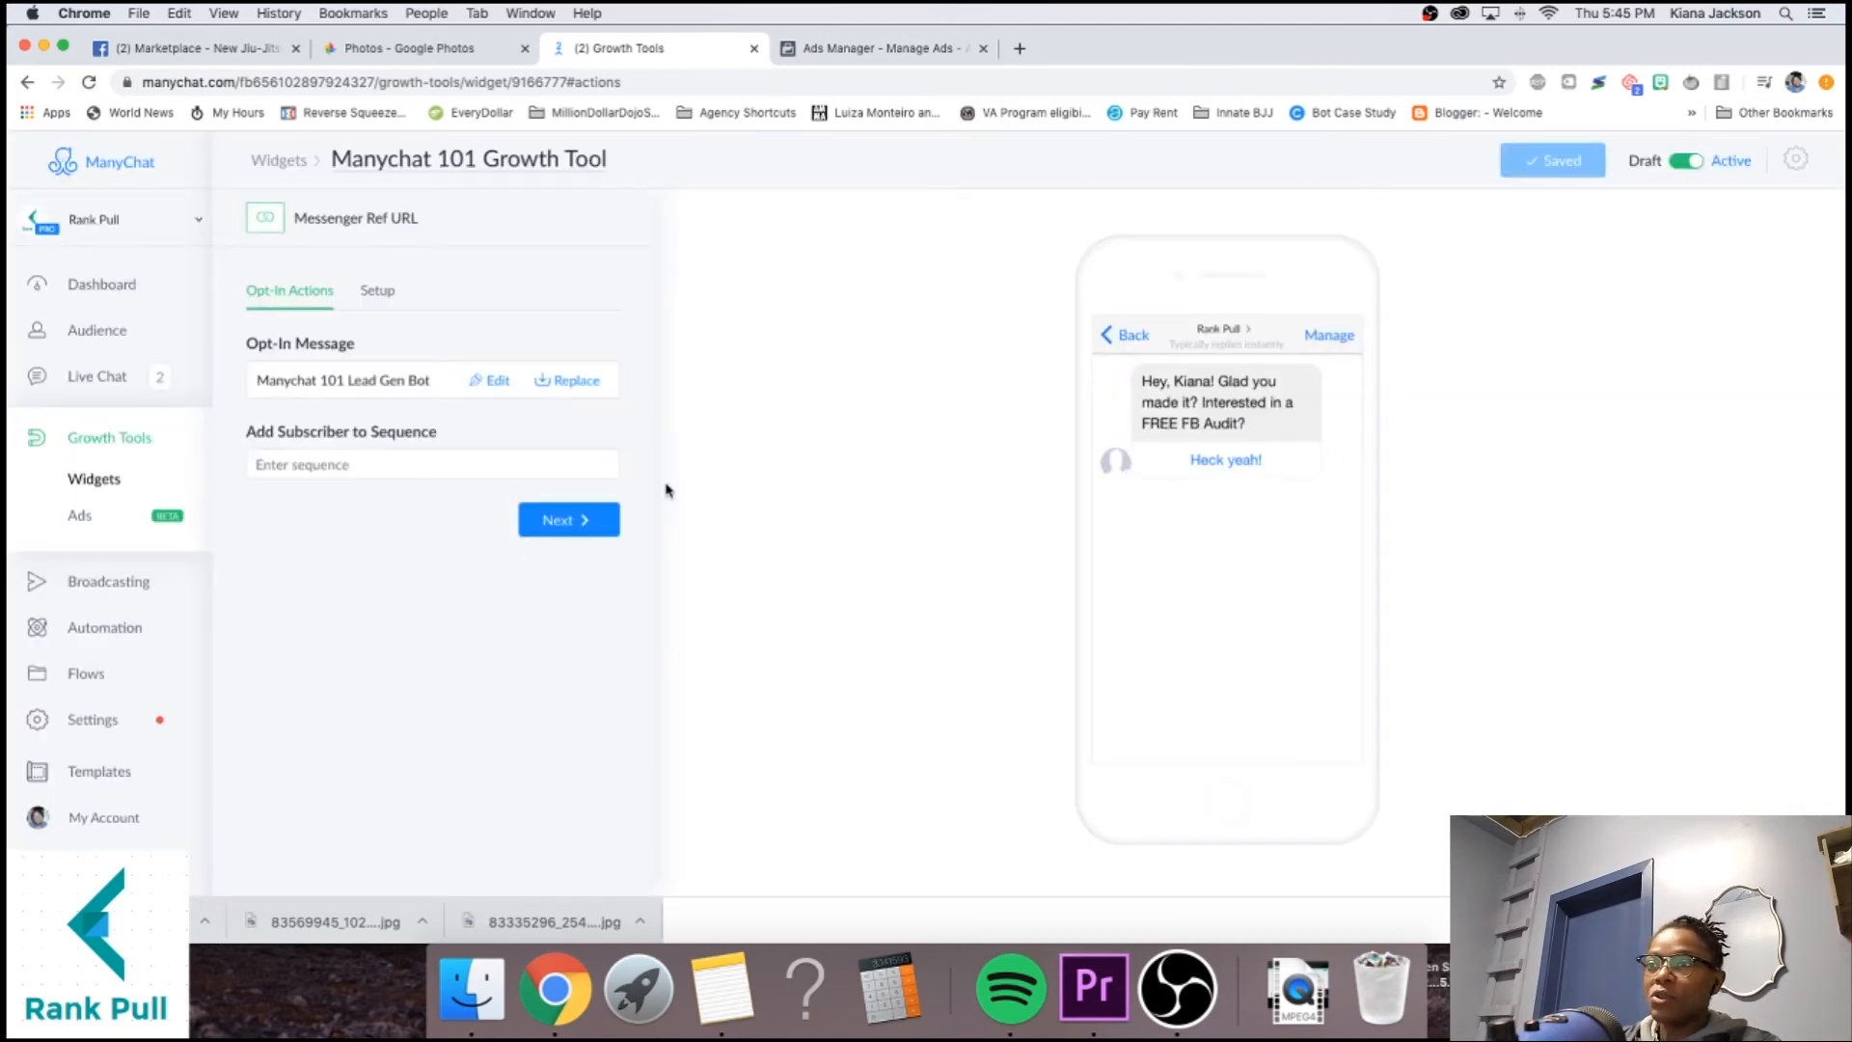
pyautogui.click(564, 520)
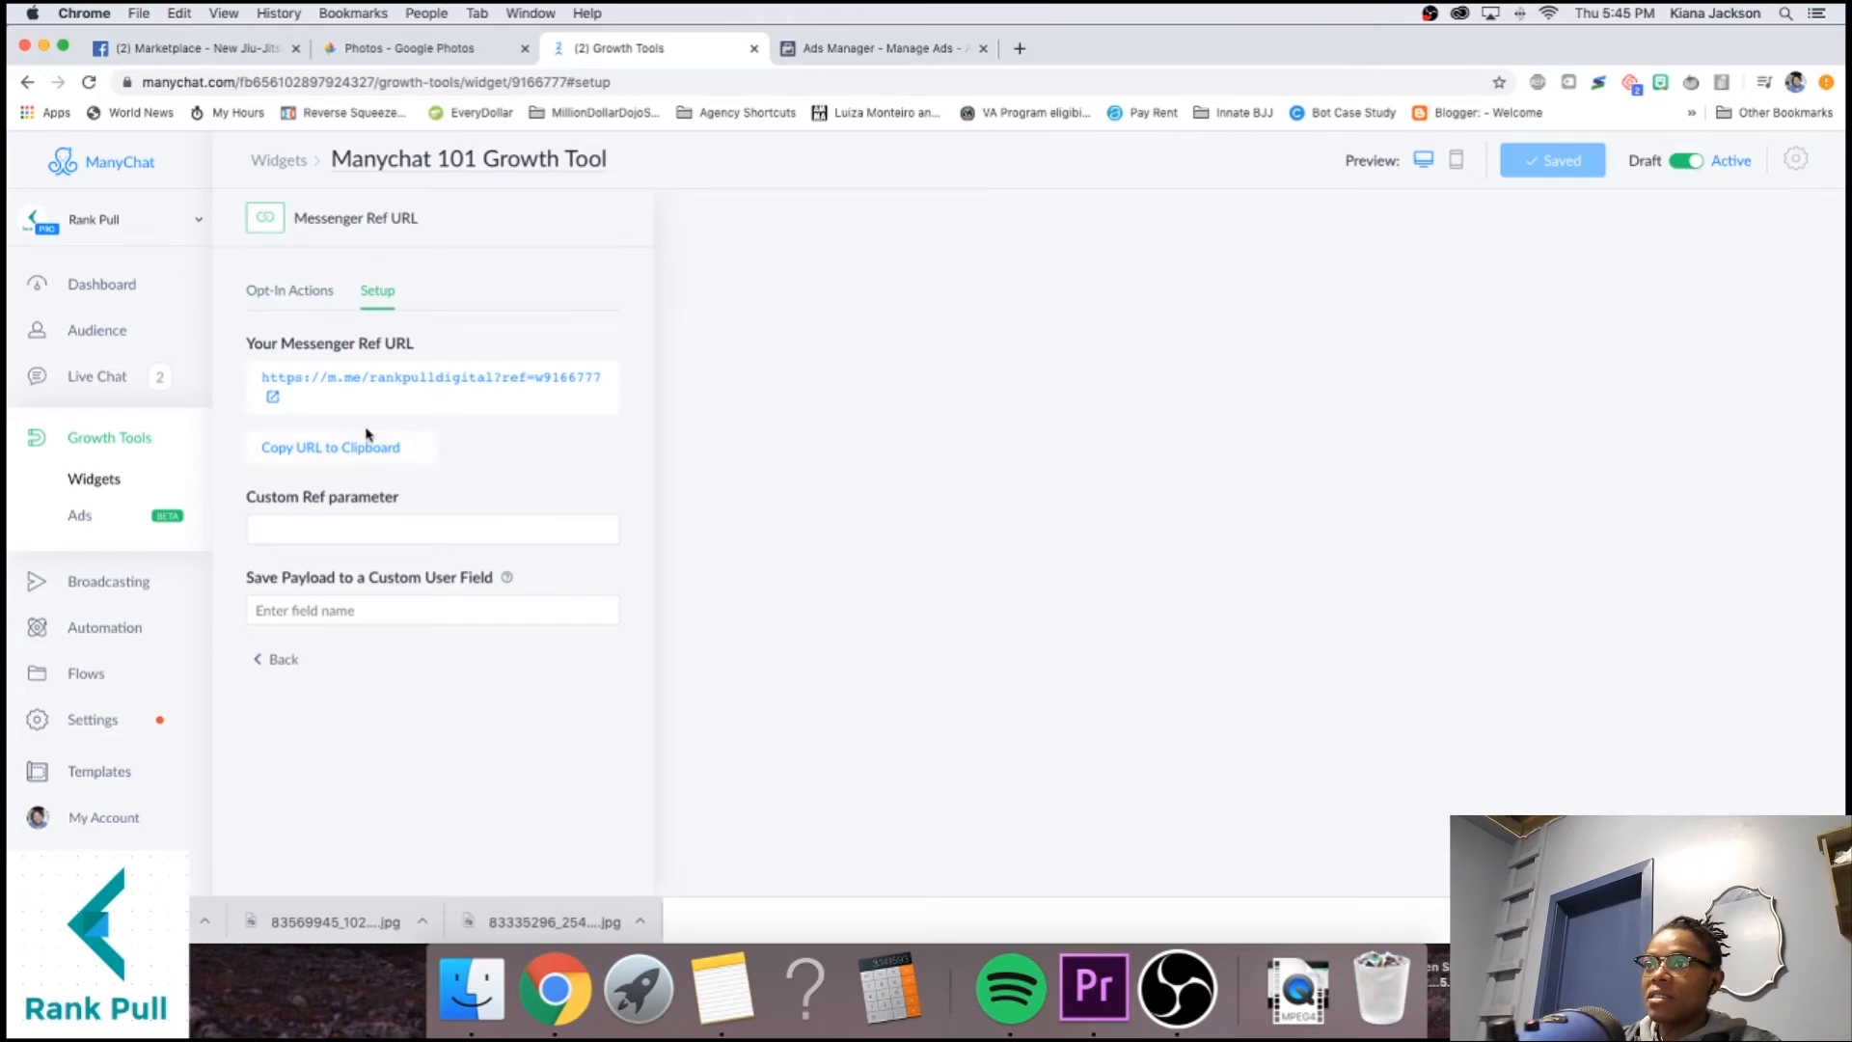
# Copy the Messenger ref URL and return to the ad's Website URL field in Ads Manager.
pyautogui.click(340, 446)
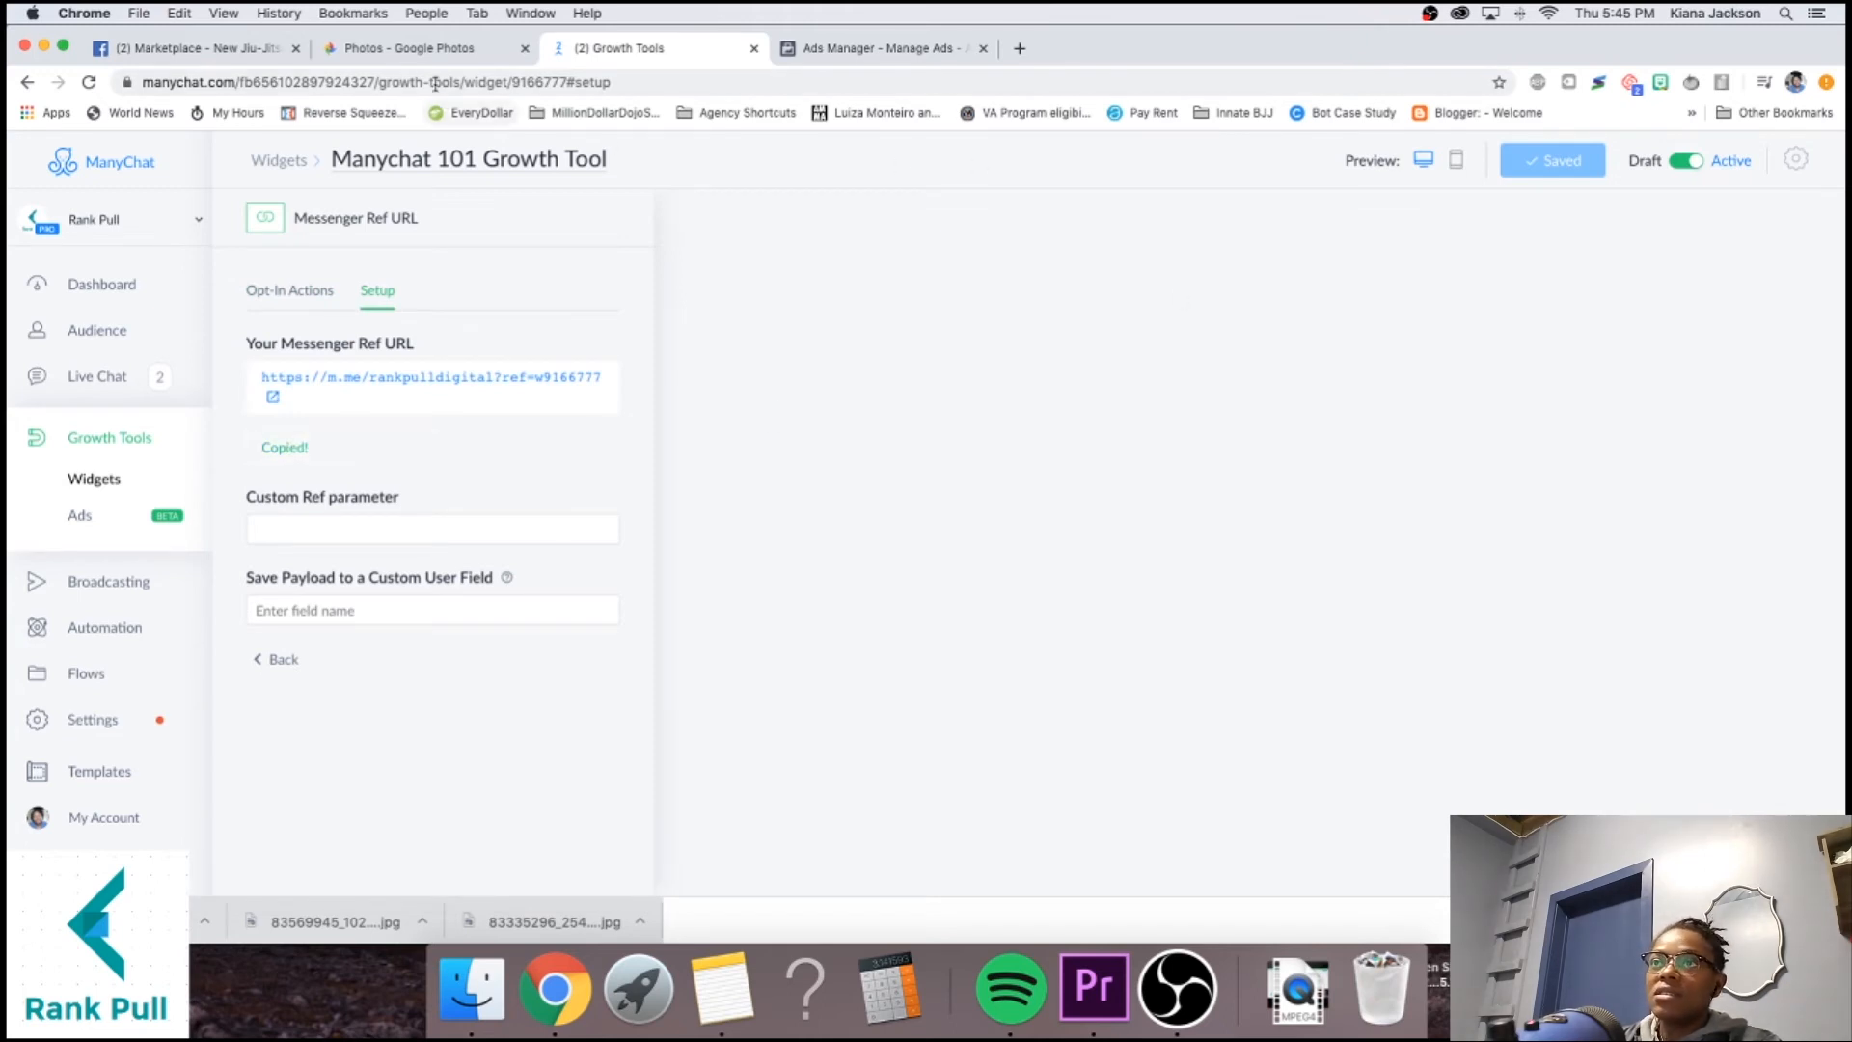
pyautogui.click(916, 48)
pyautogui.click(1085, 551)
# Paste the m.me ref link as Website URL, keep Learn More, and return to Business Owners Nearby.
pyautogui.press('super+v')
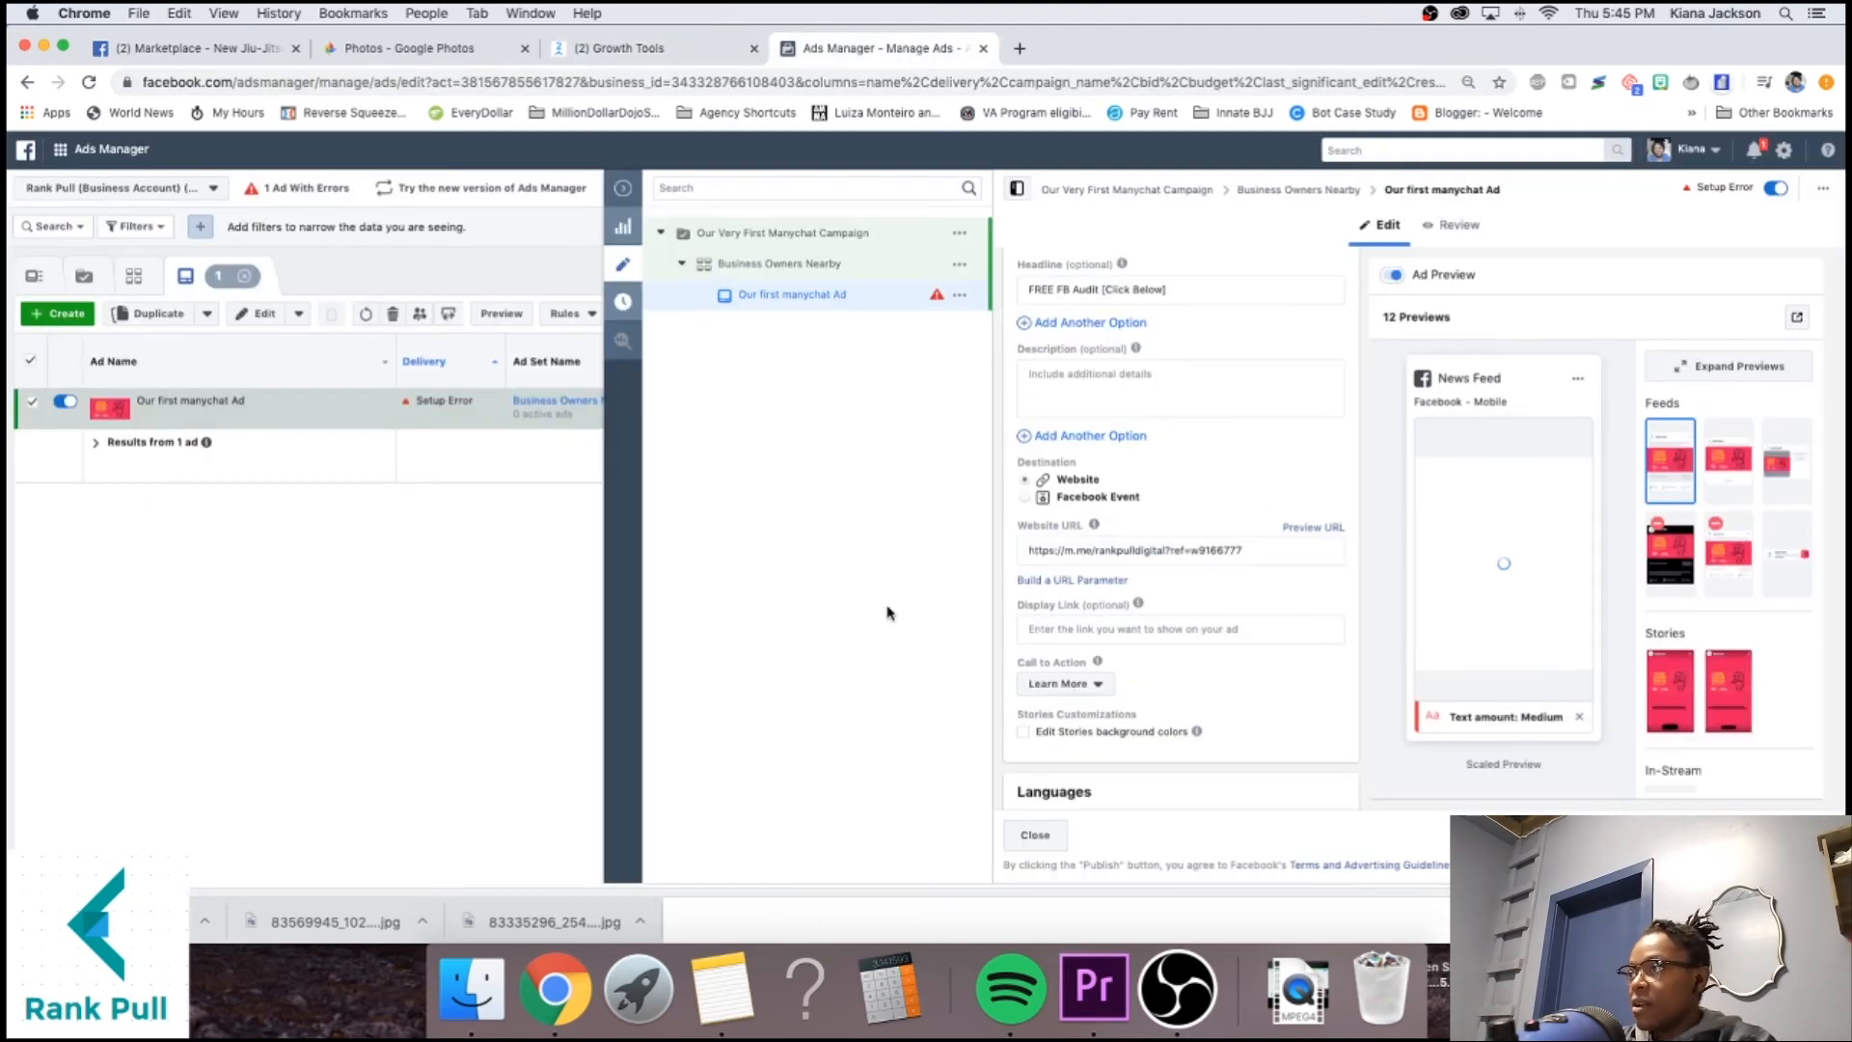
pyautogui.scroll(-5, 1315, 561)
pyautogui.click(1061, 332)
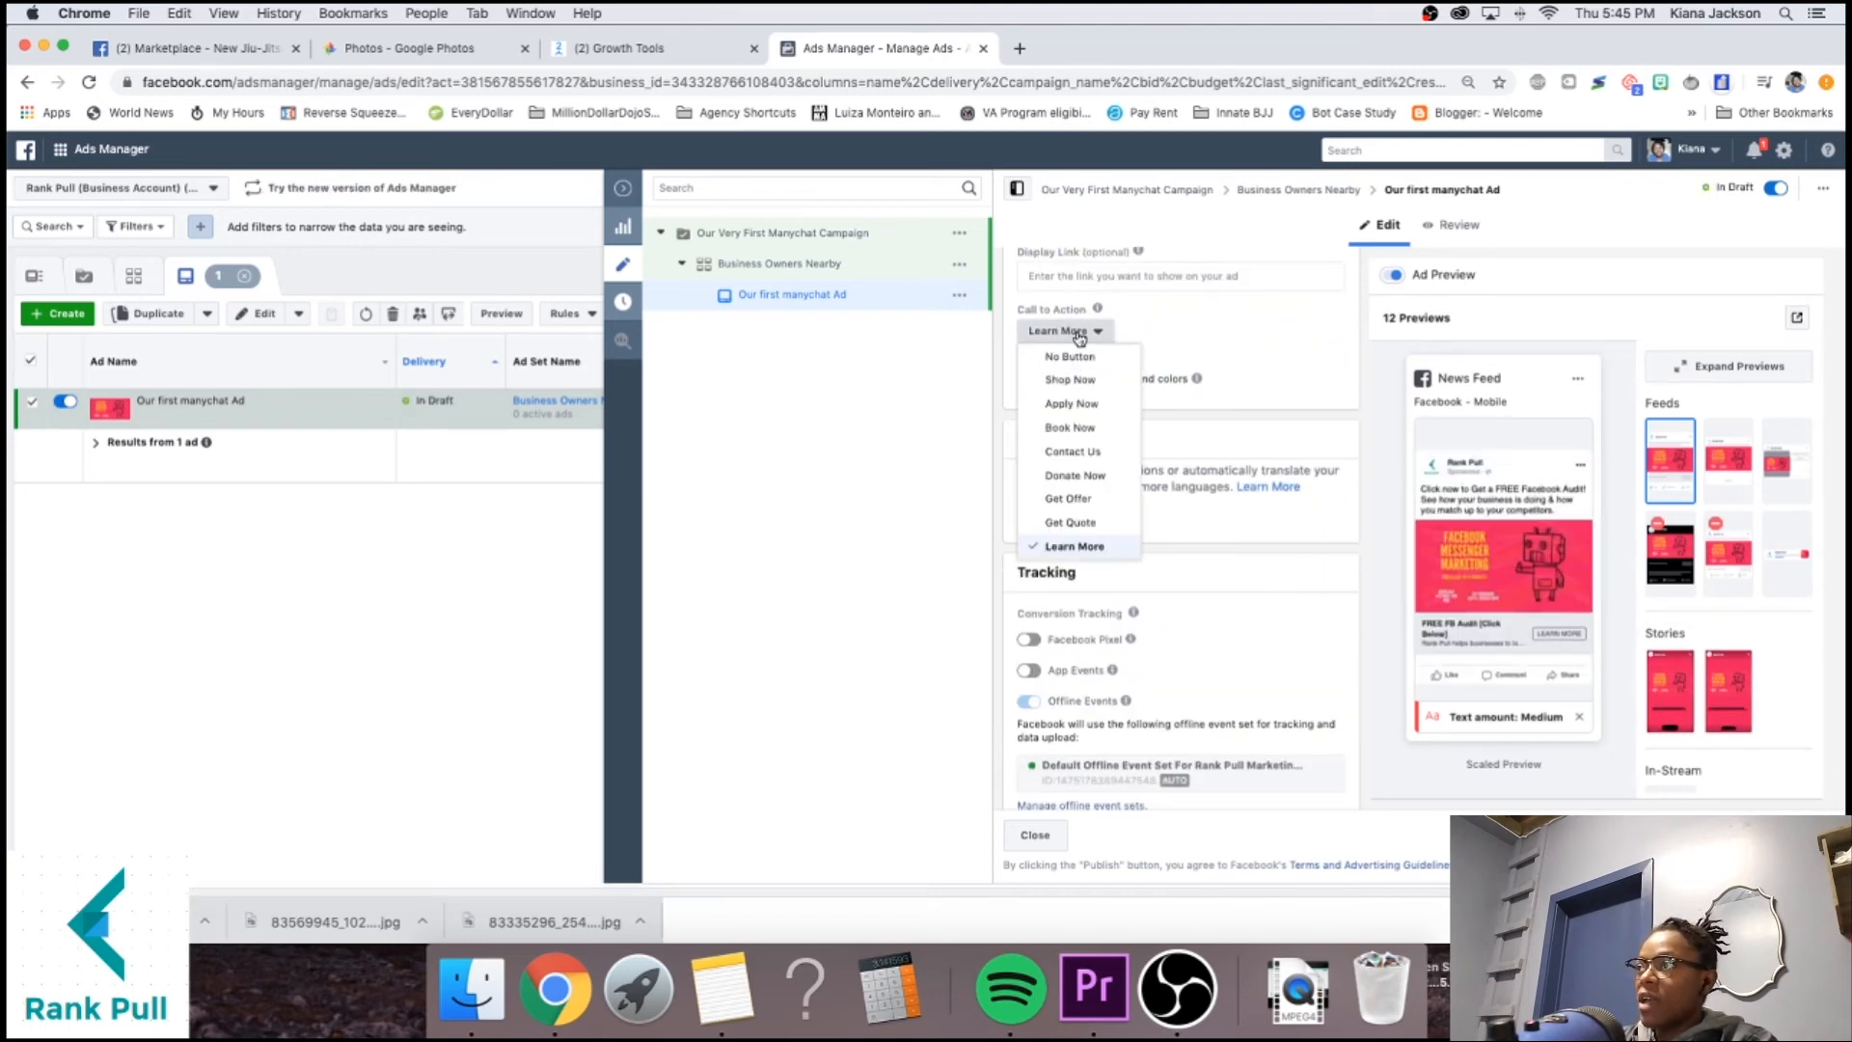
pyautogui.scroll(-4, 1104, 425)
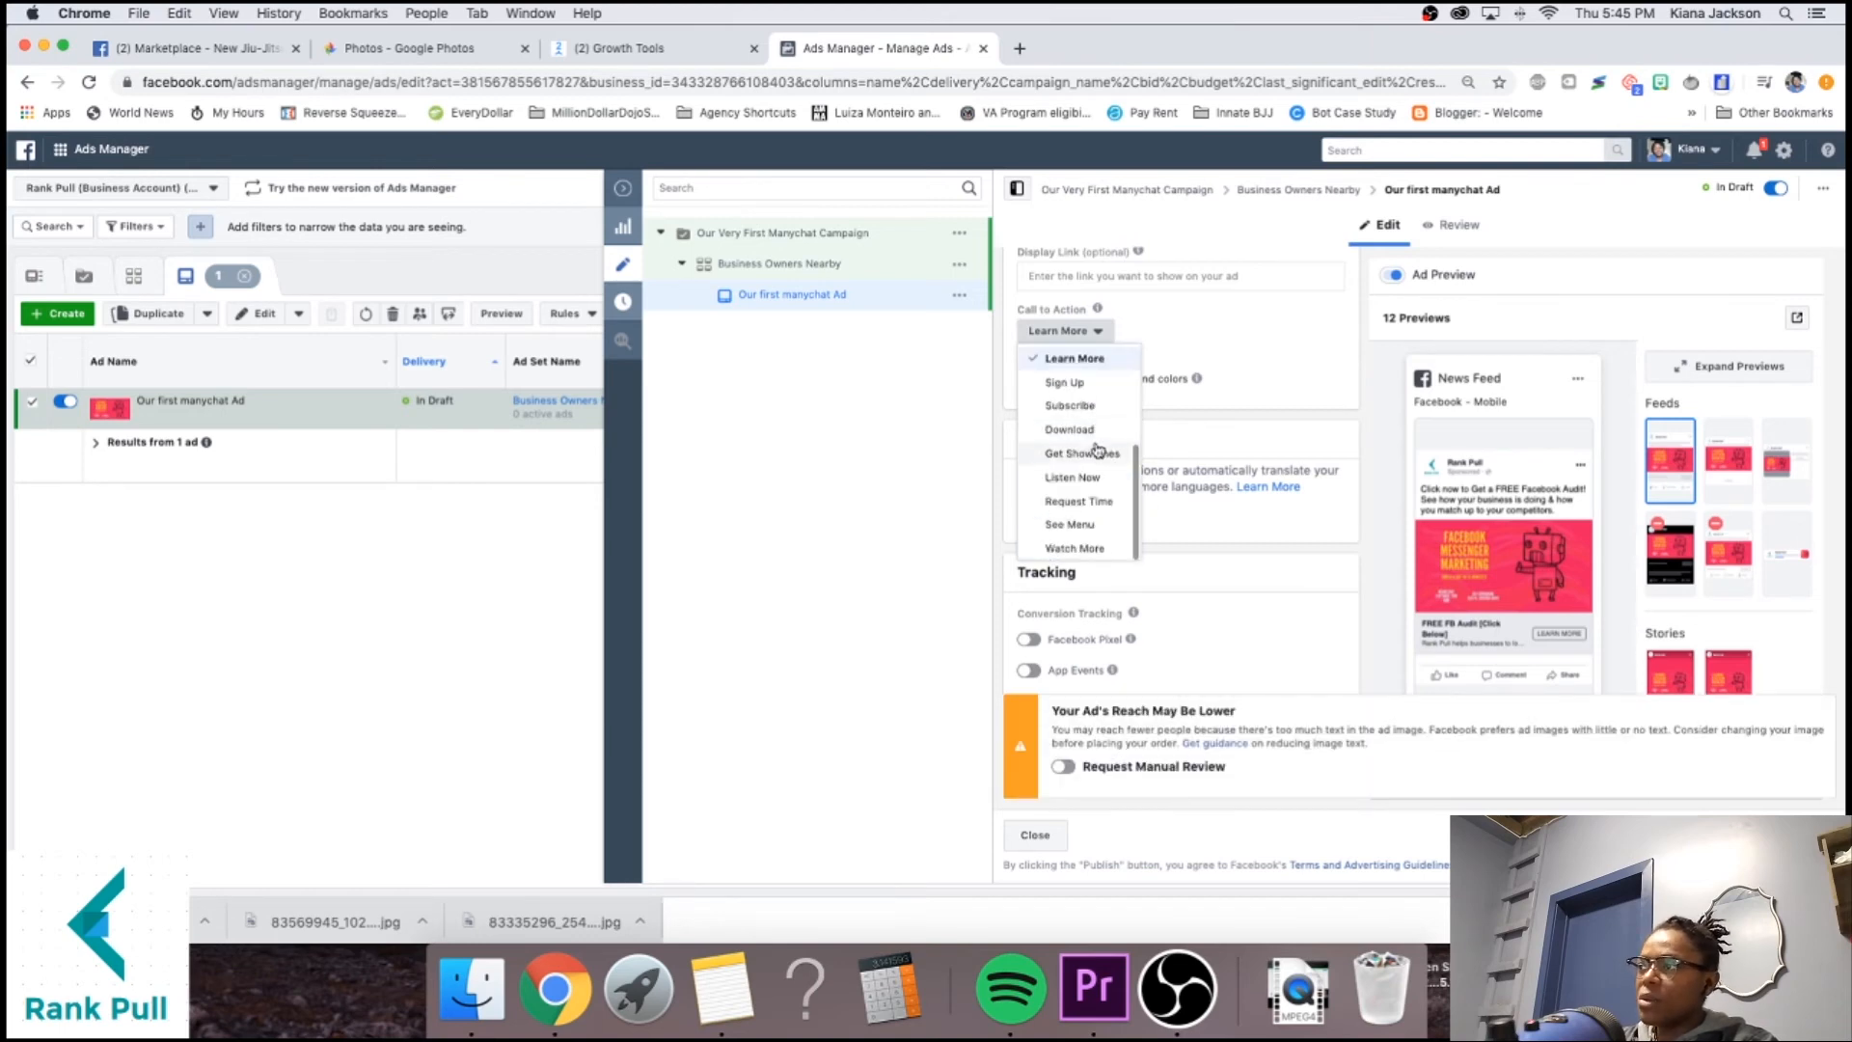
pyautogui.scroll(4, 1099, 443)
pyautogui.scroll(2, 1100, 446)
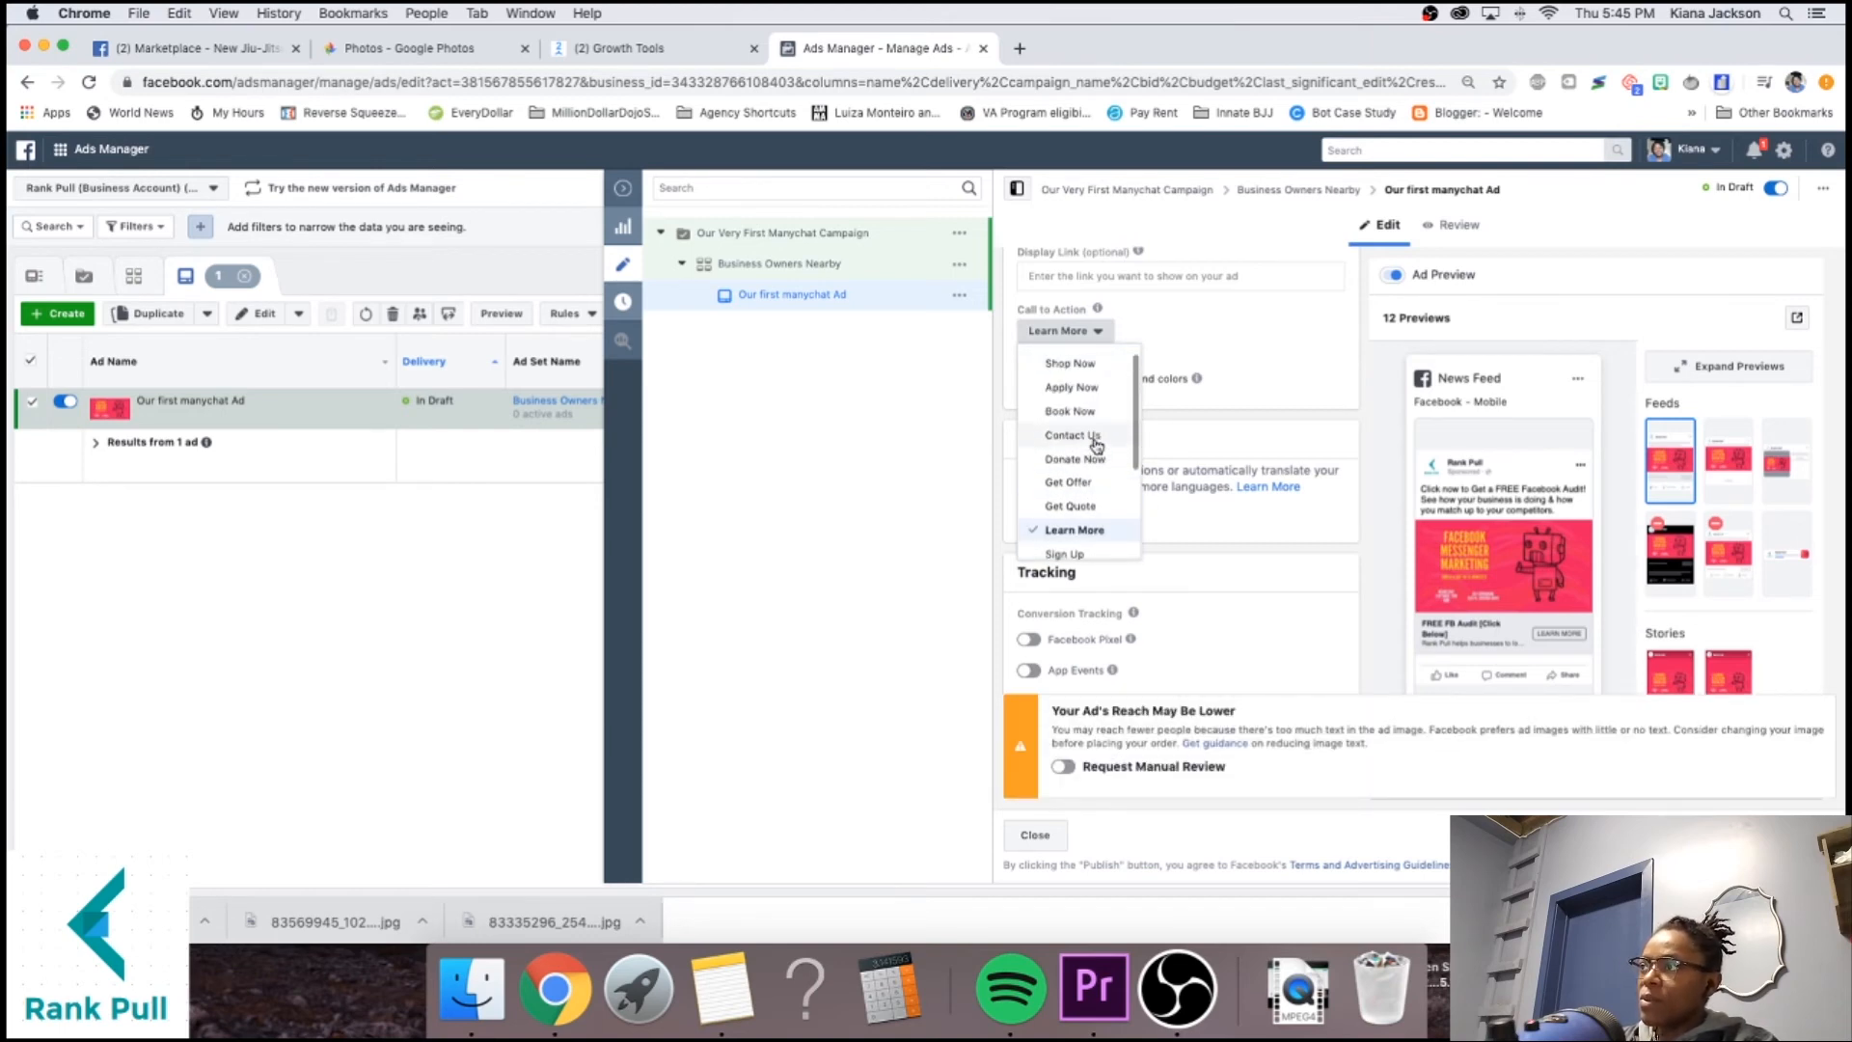
pyautogui.scroll(-4, 1128, 453)
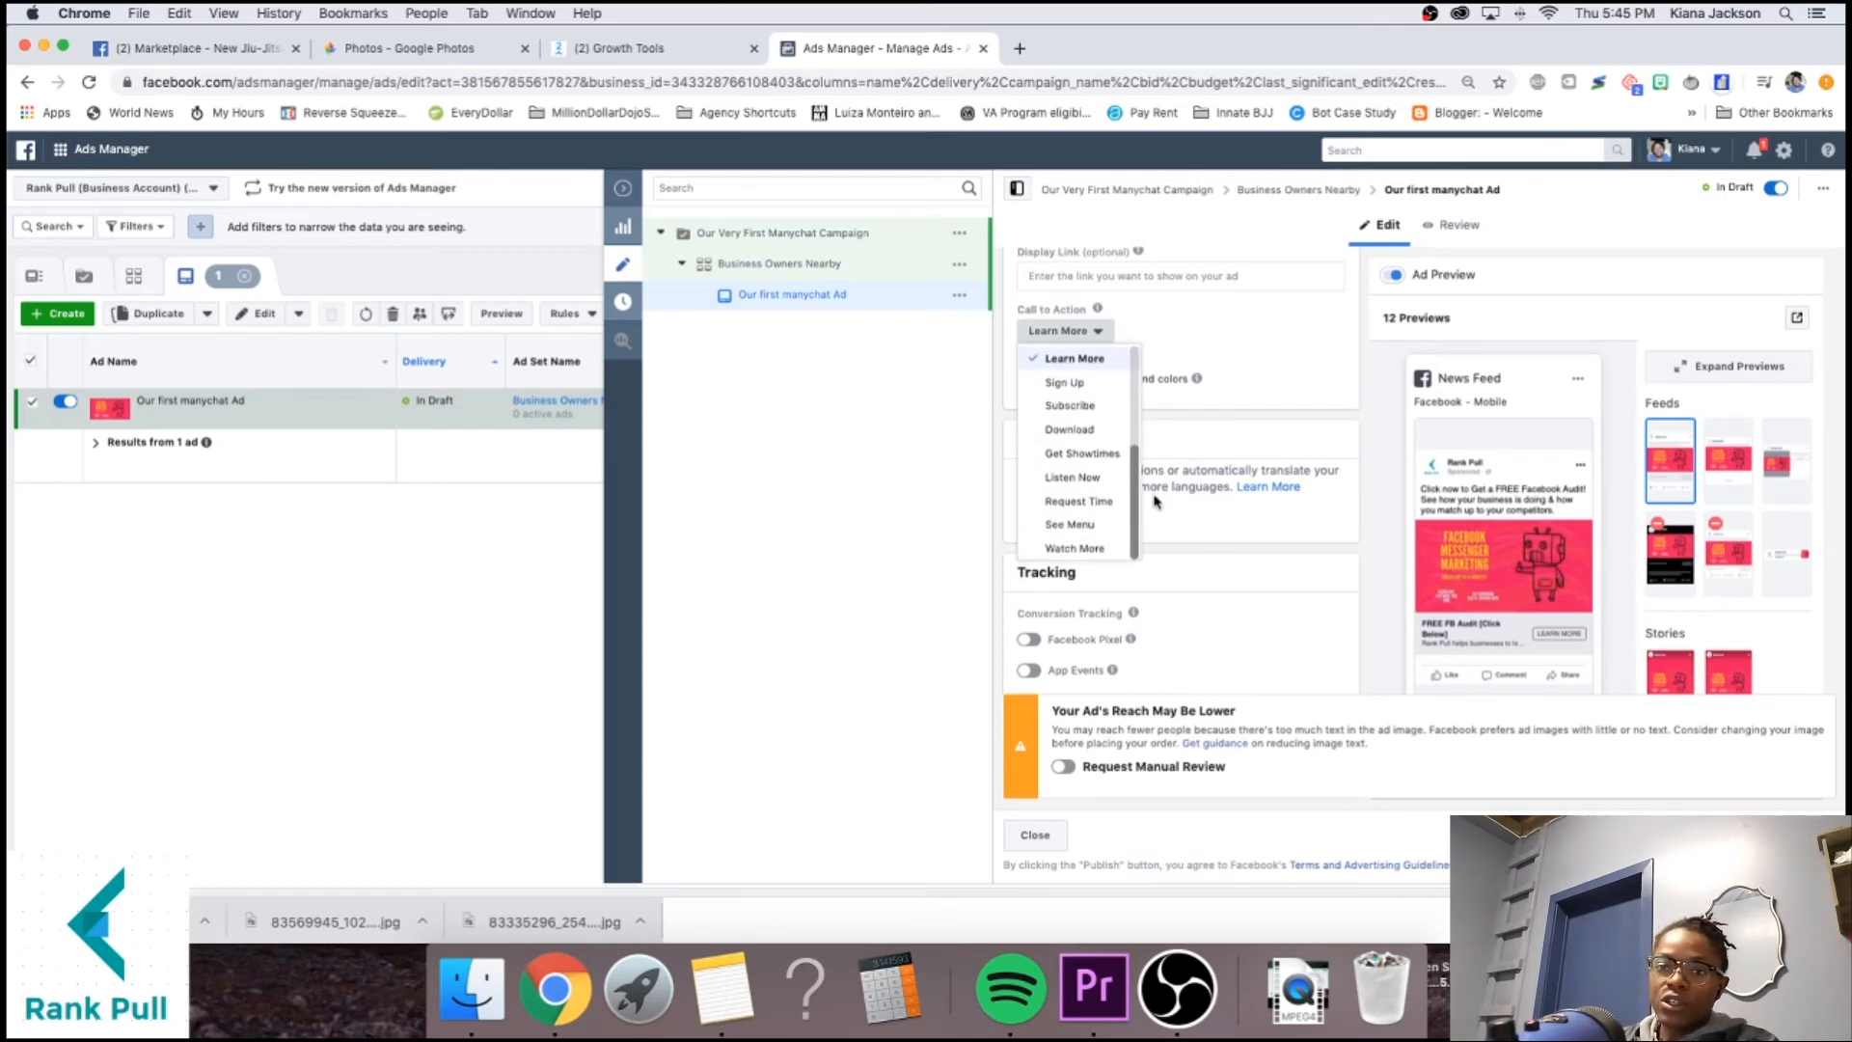
pyautogui.click(1321, 197)
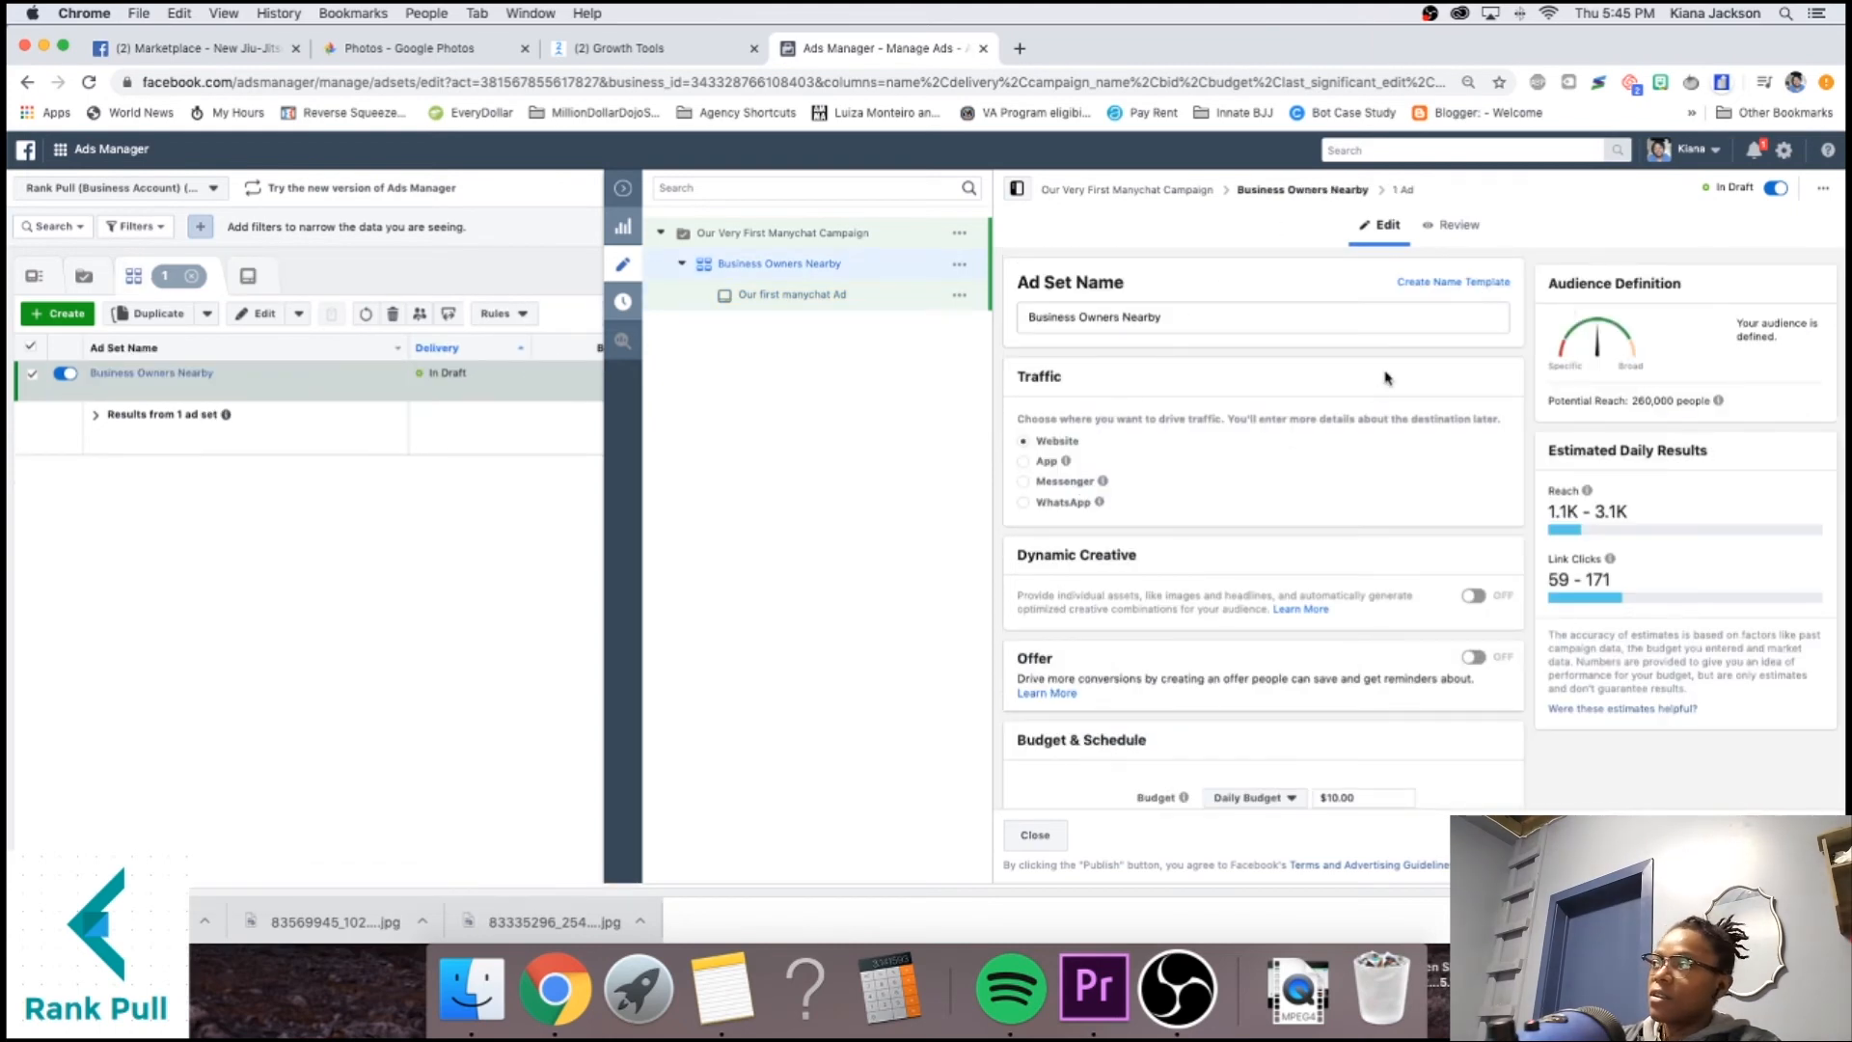
# Publish 'Our first manychat Ad' and close the editor to view the Ads table.
pyautogui.click(1399, 191)
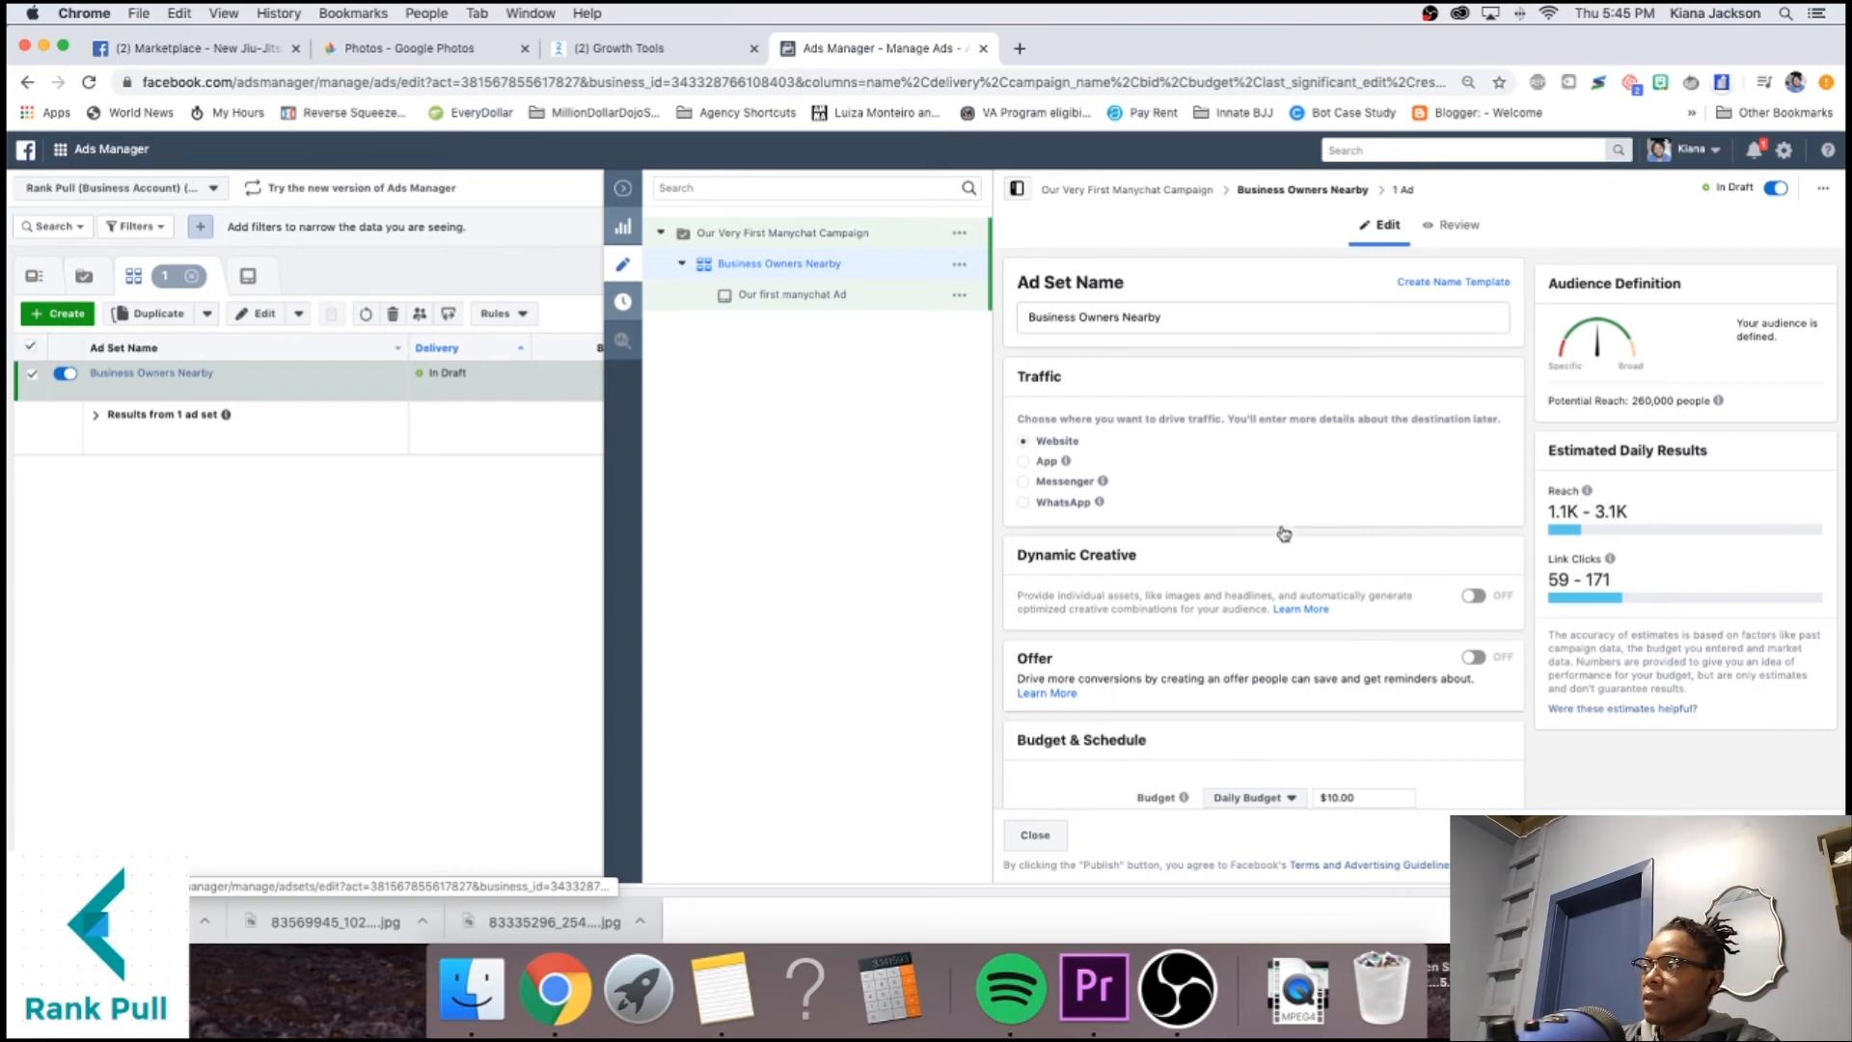
pyautogui.scroll(-1, 1113, 487)
pyautogui.scroll(-10, 1114, 487)
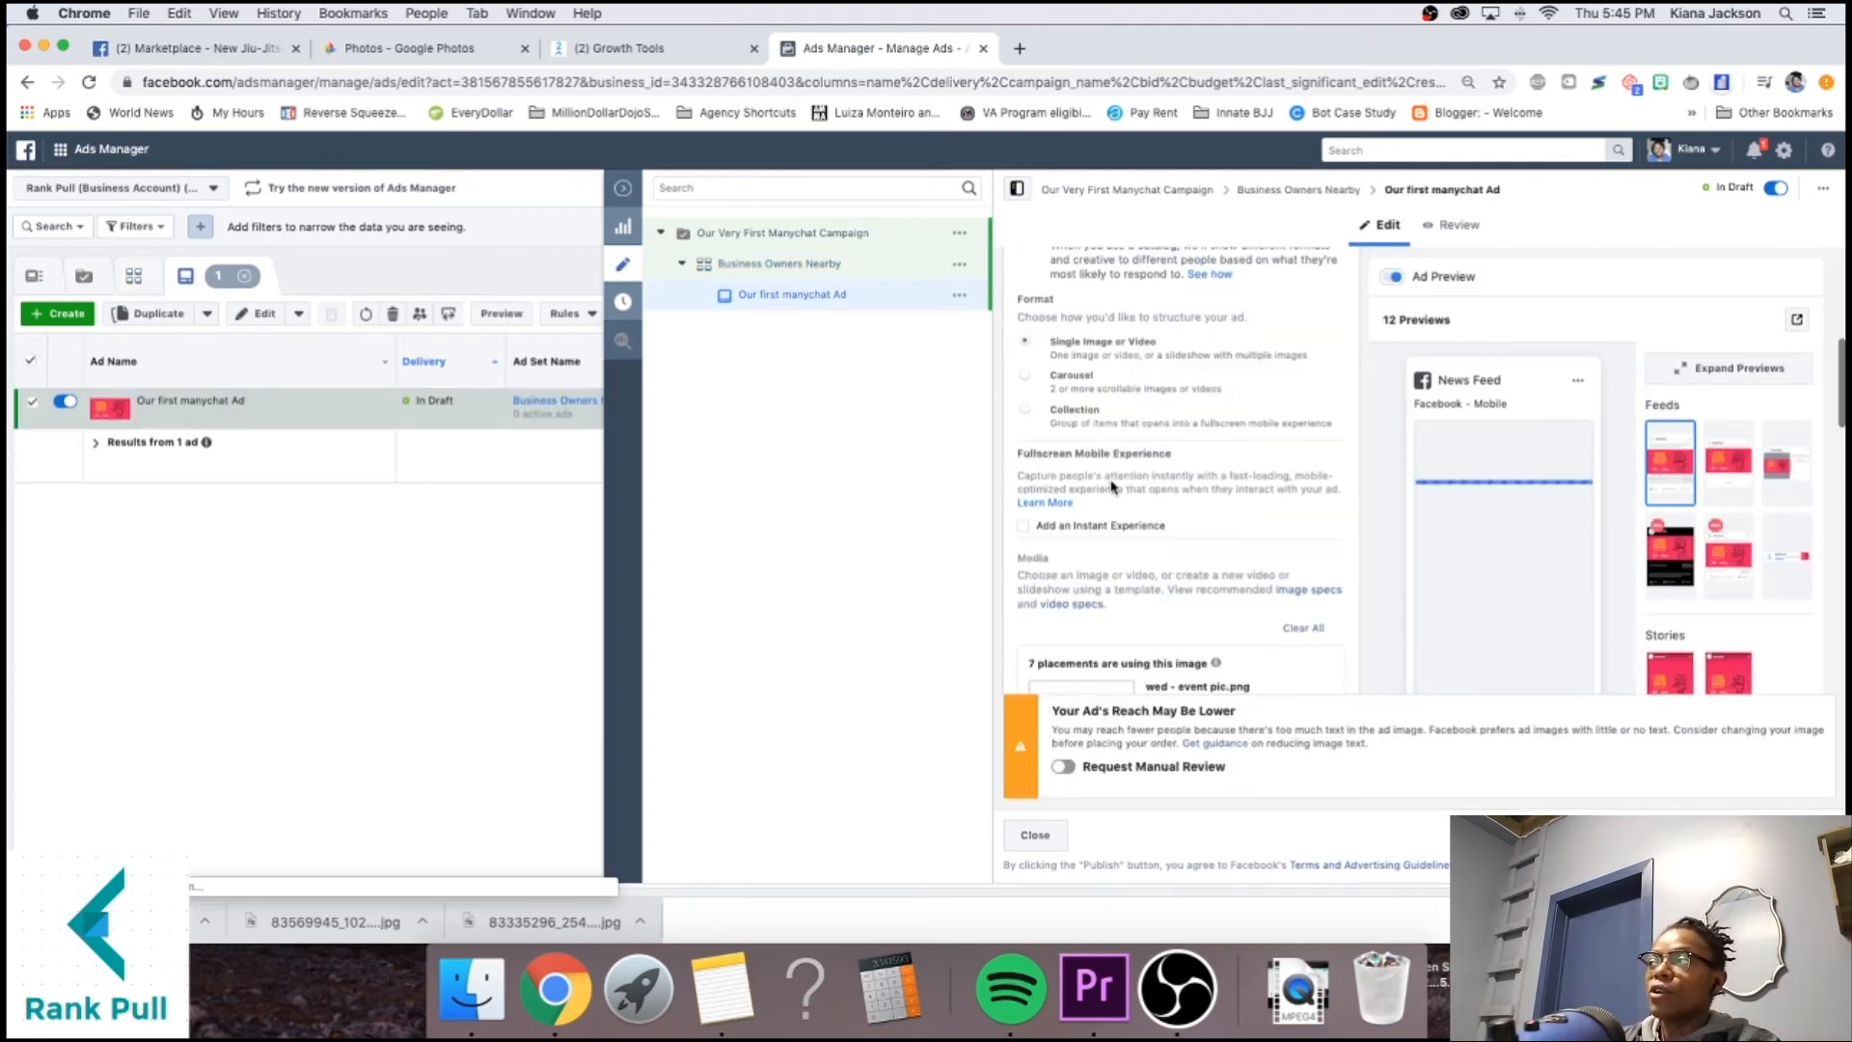
pyautogui.scroll(-5, 1114, 487)
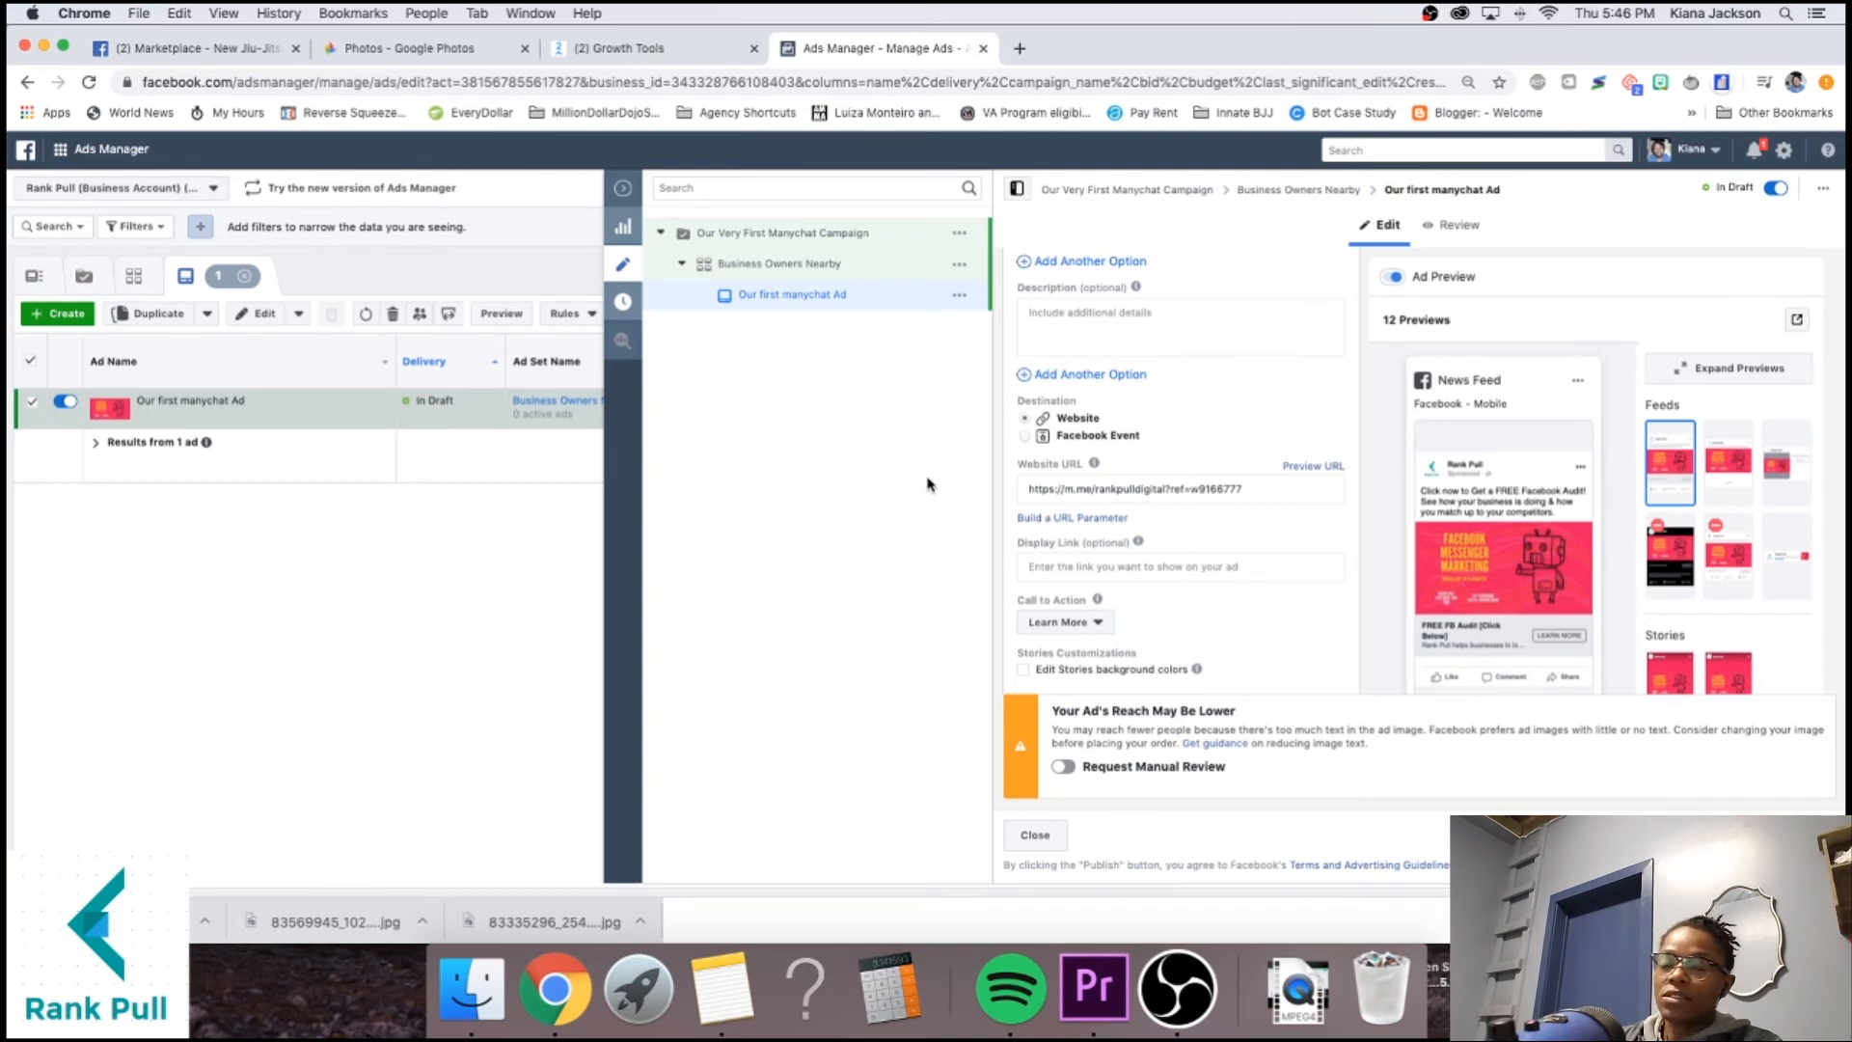
pyautogui.scroll(-5, 1157, 578)
pyautogui.scroll(-3, 1259, 551)
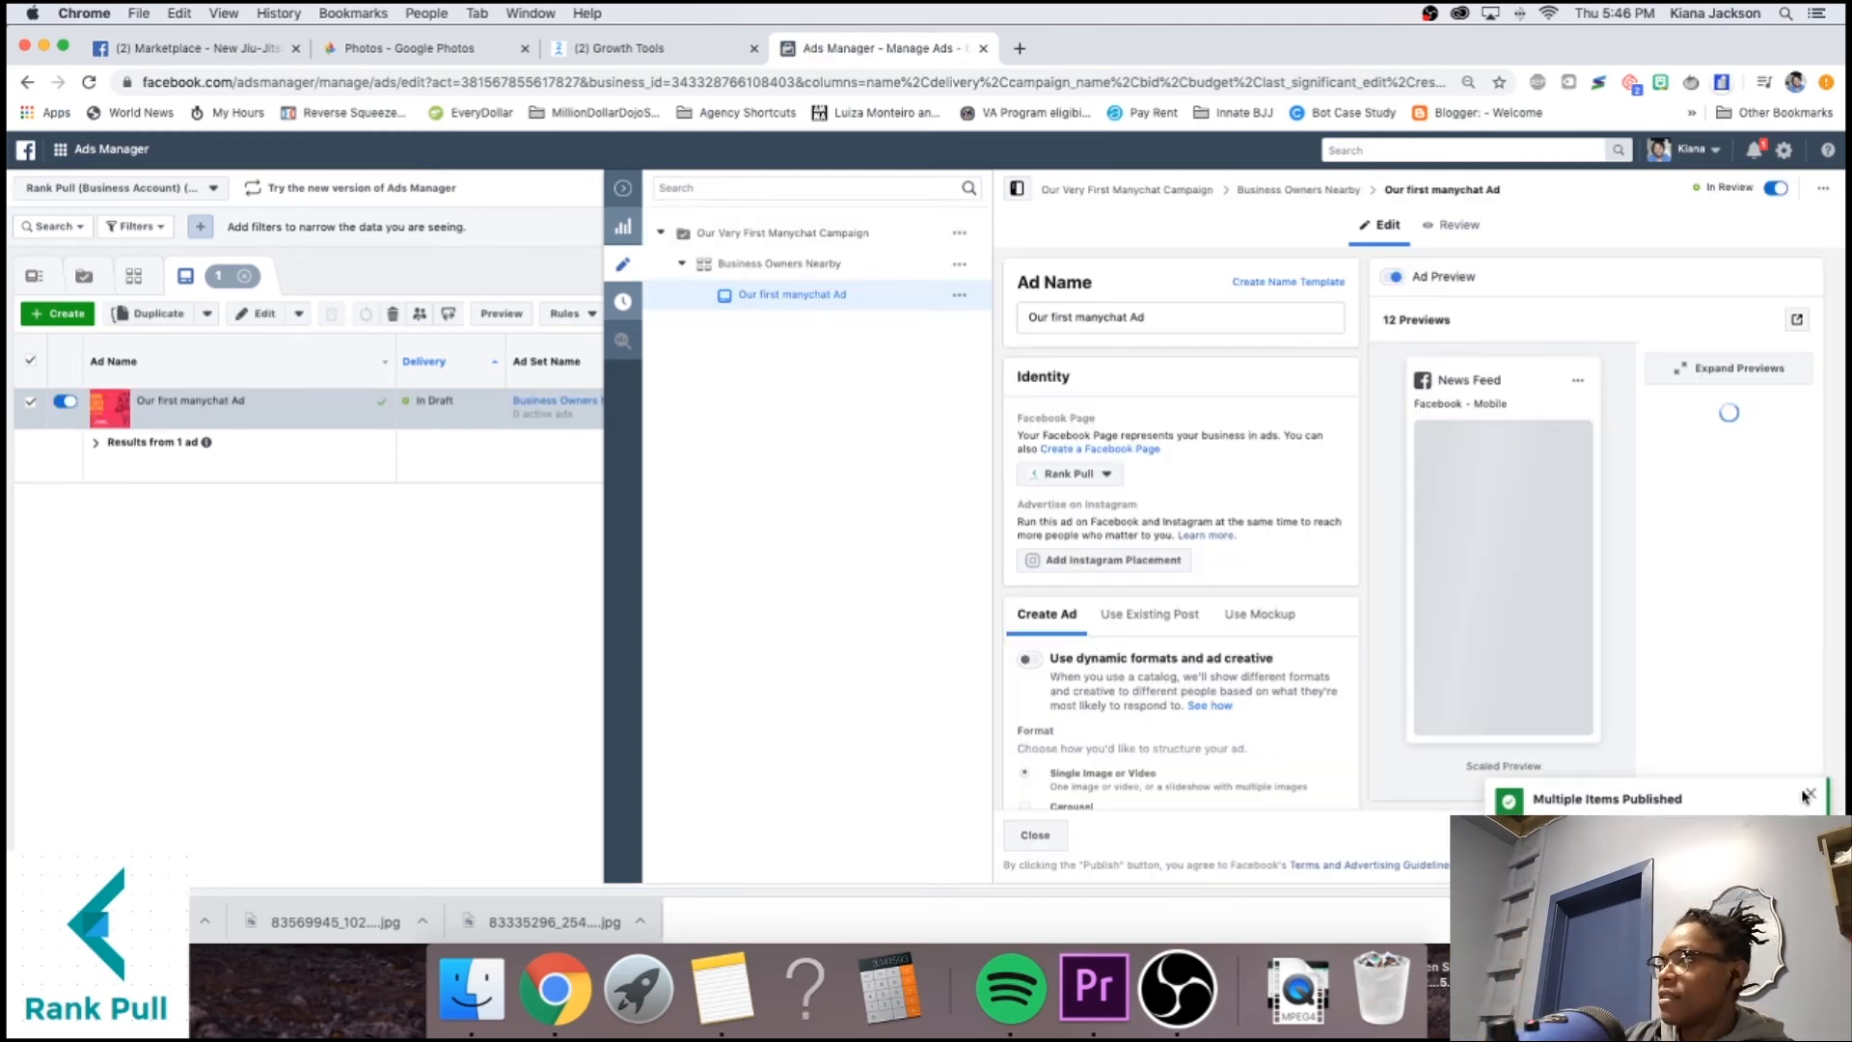
pyautogui.click(621, 188)
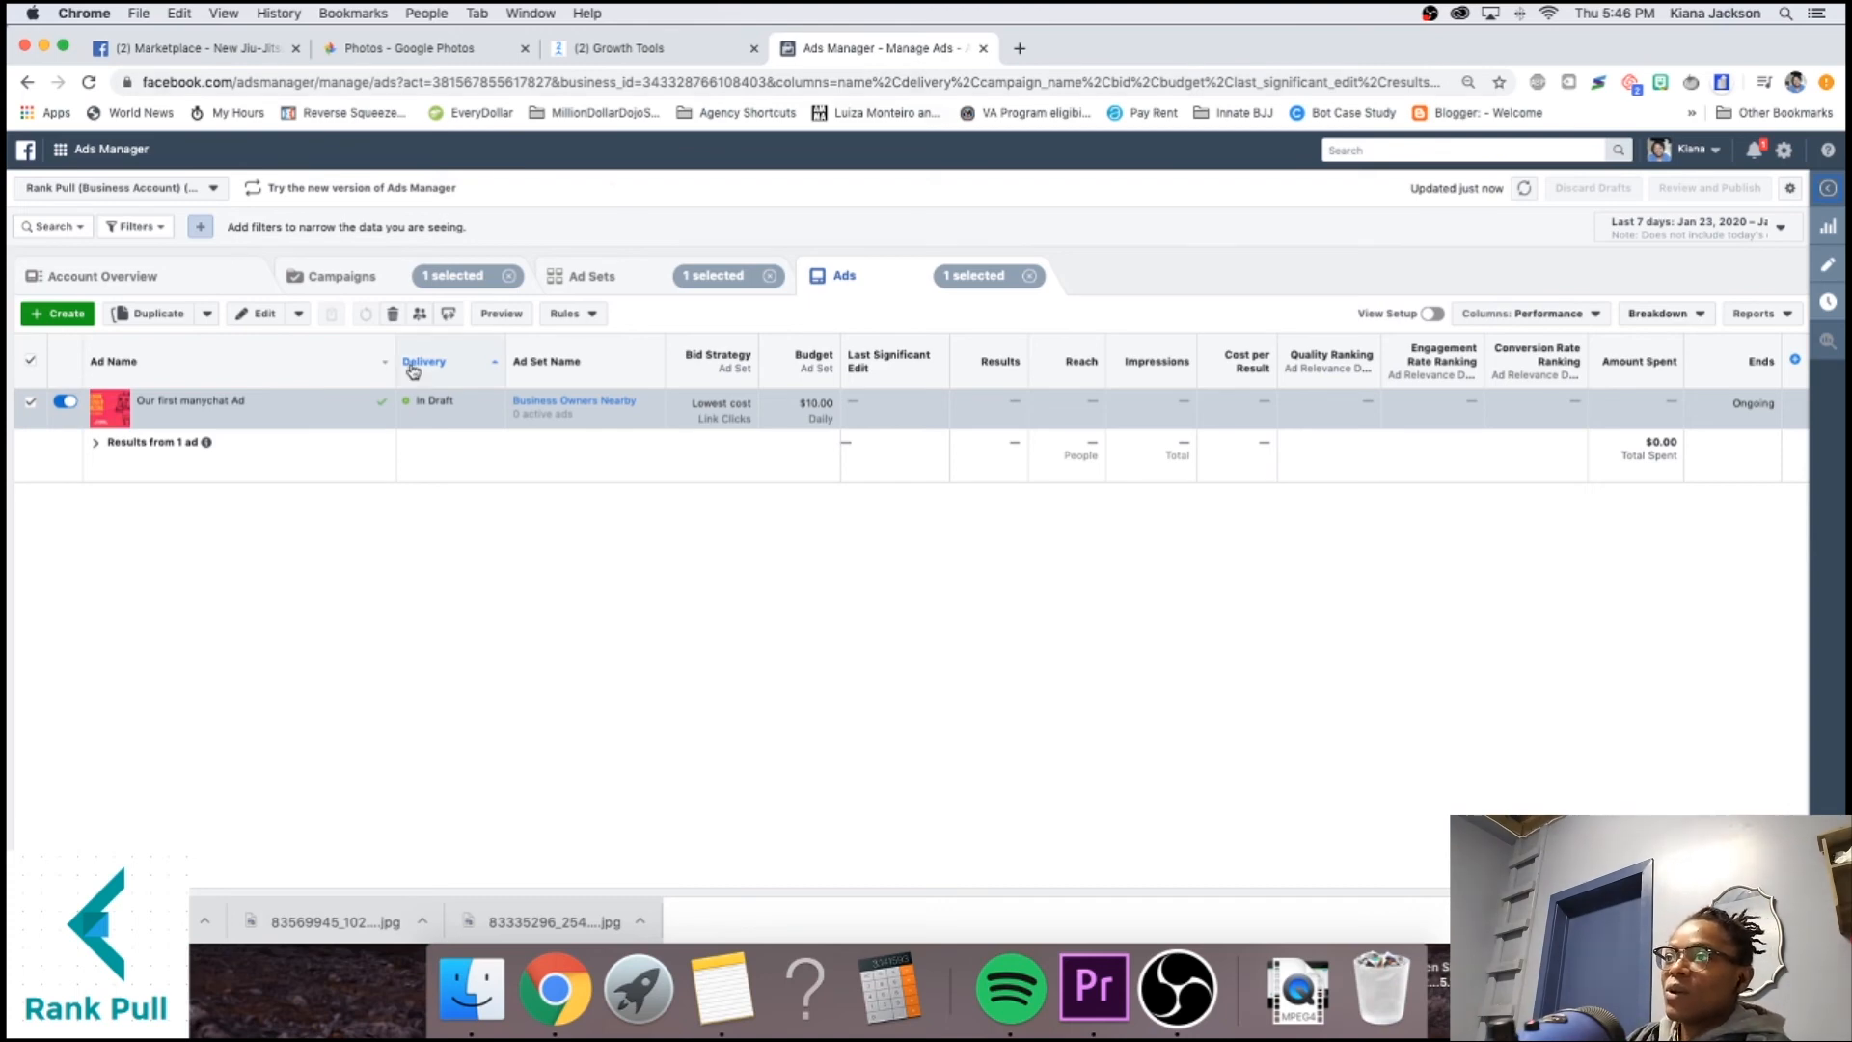
# Open the ad preview as a Facebook Post with Comments in a new tab.
pyautogui.click(497, 313)
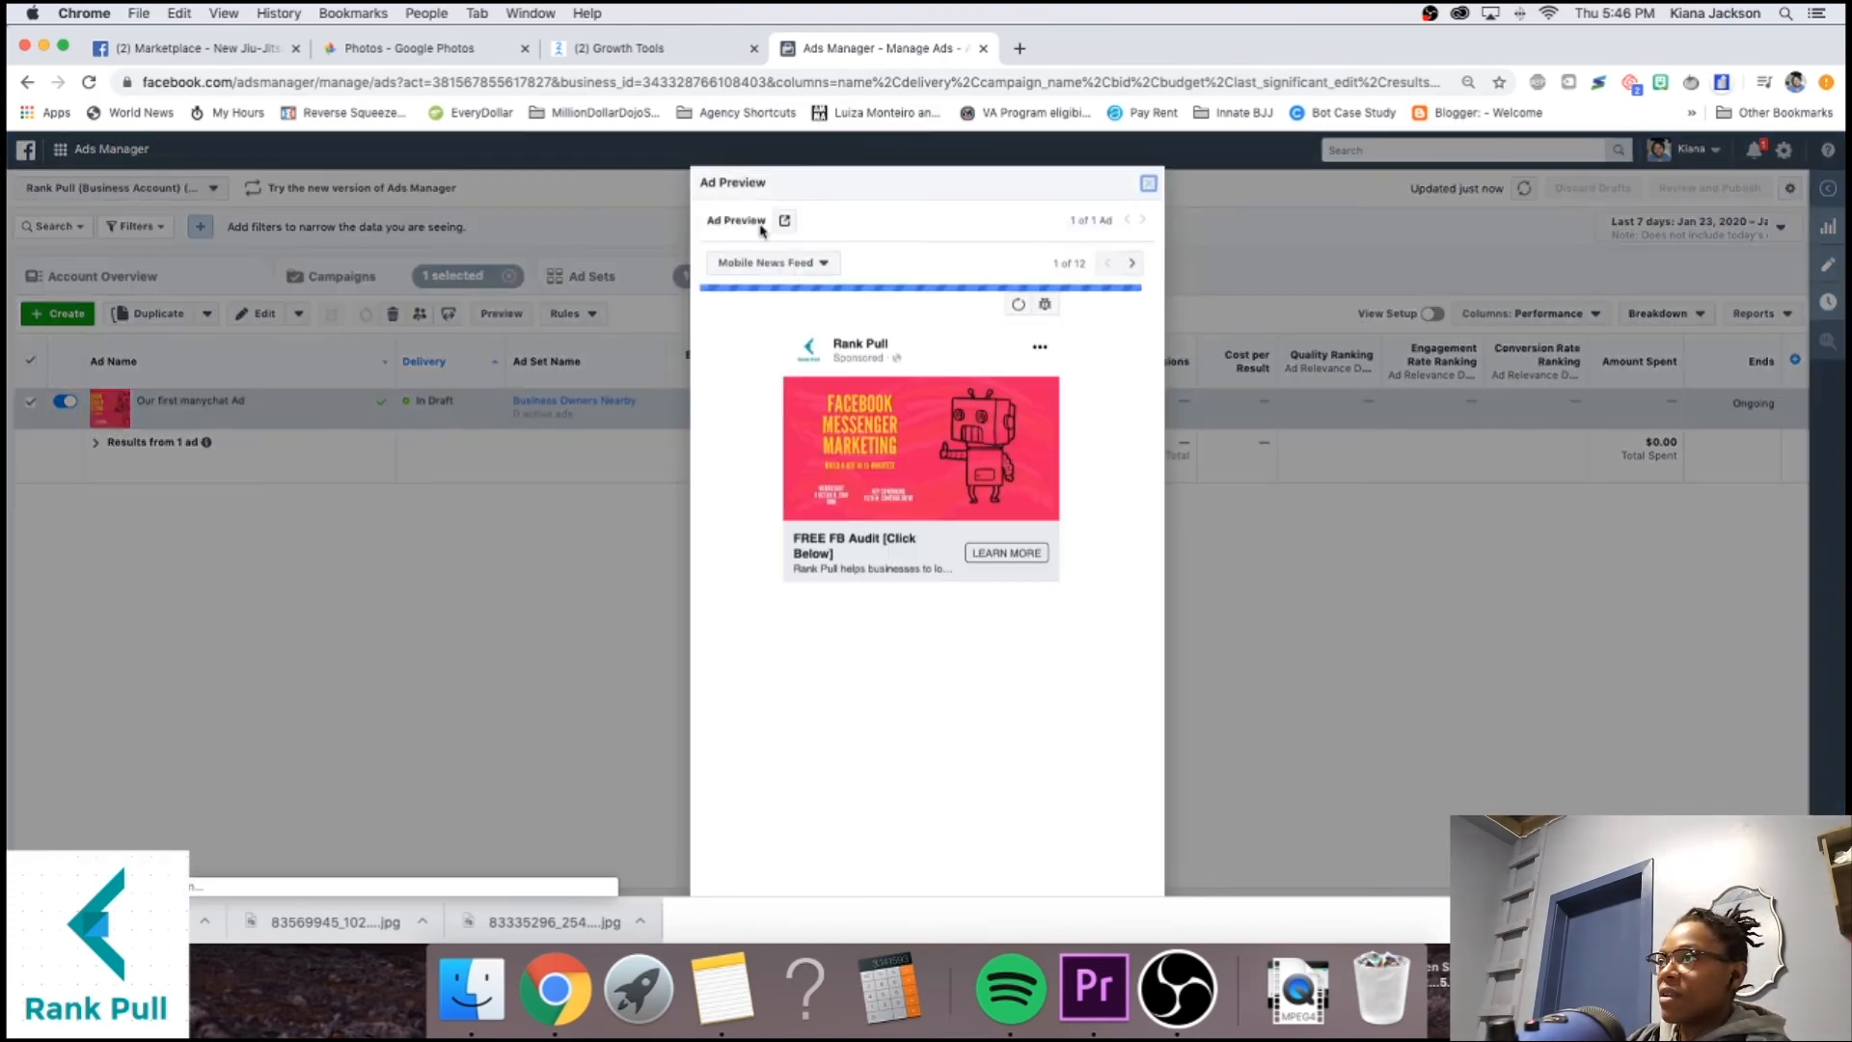
pyautogui.click(784, 220)
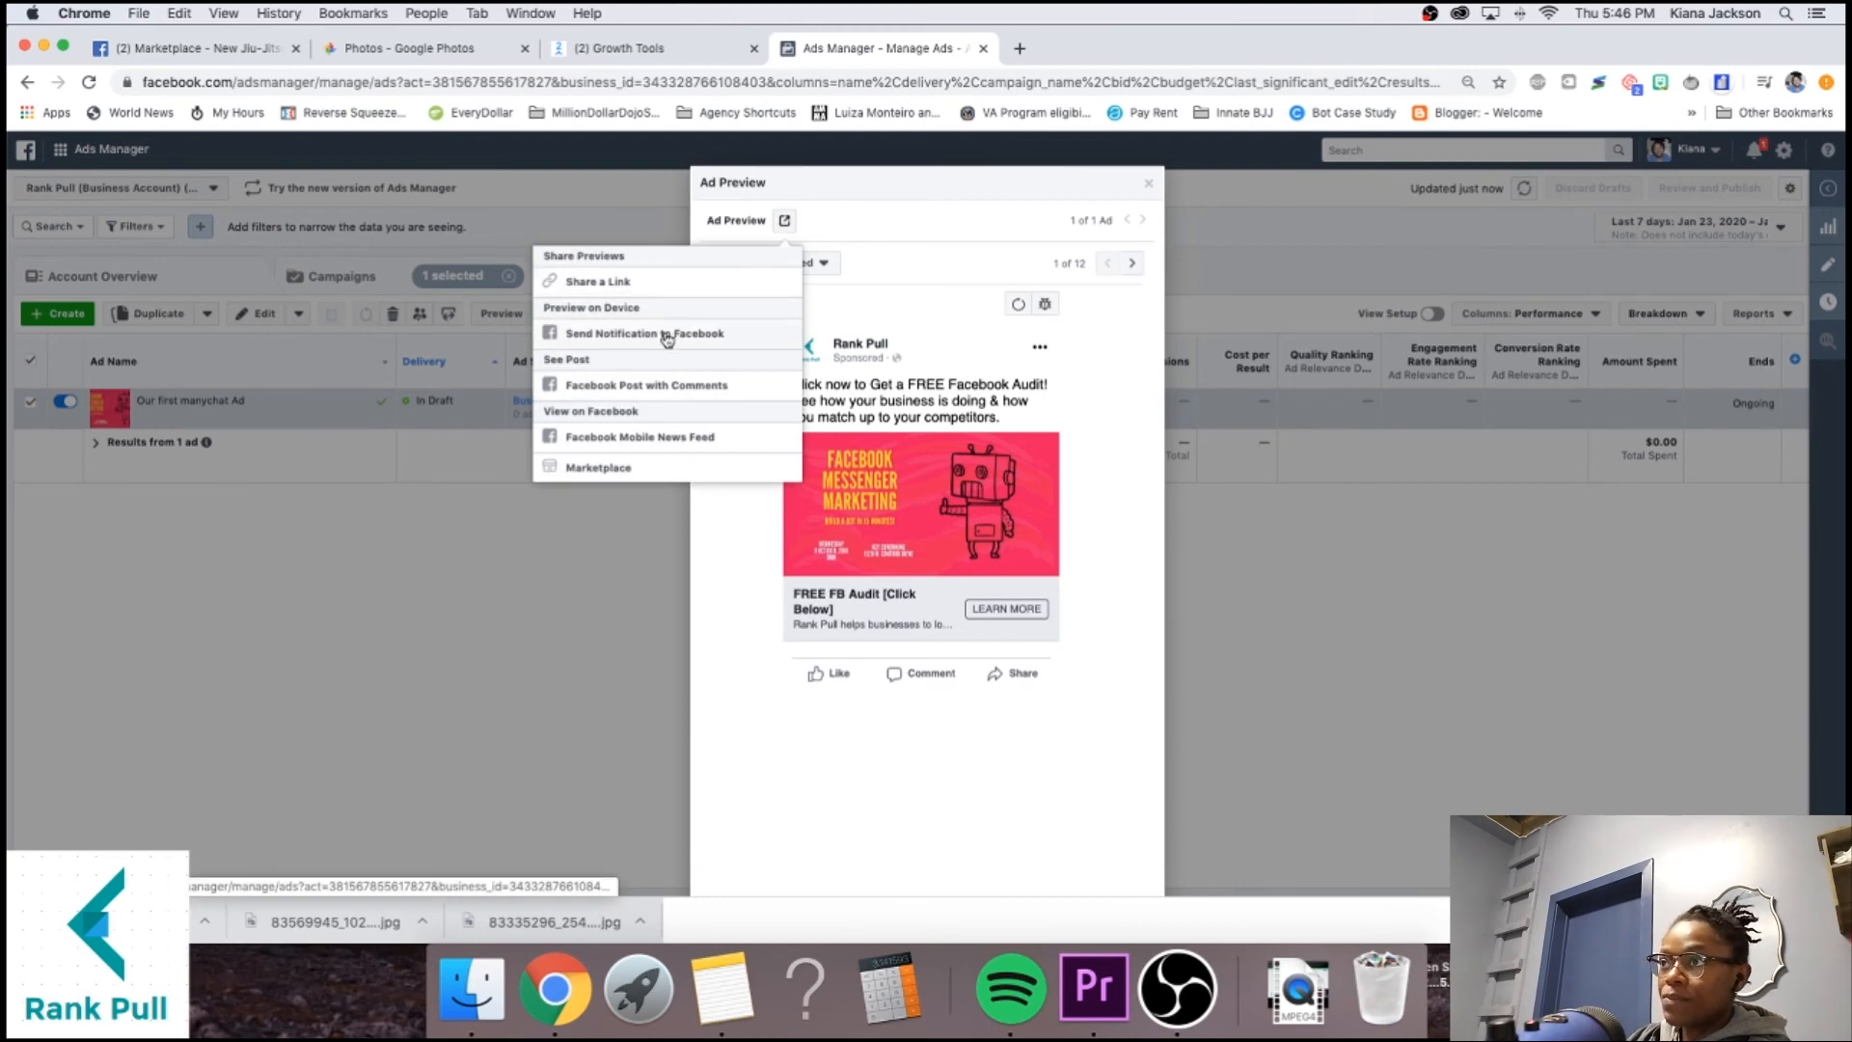
pyautogui.click(640, 384)
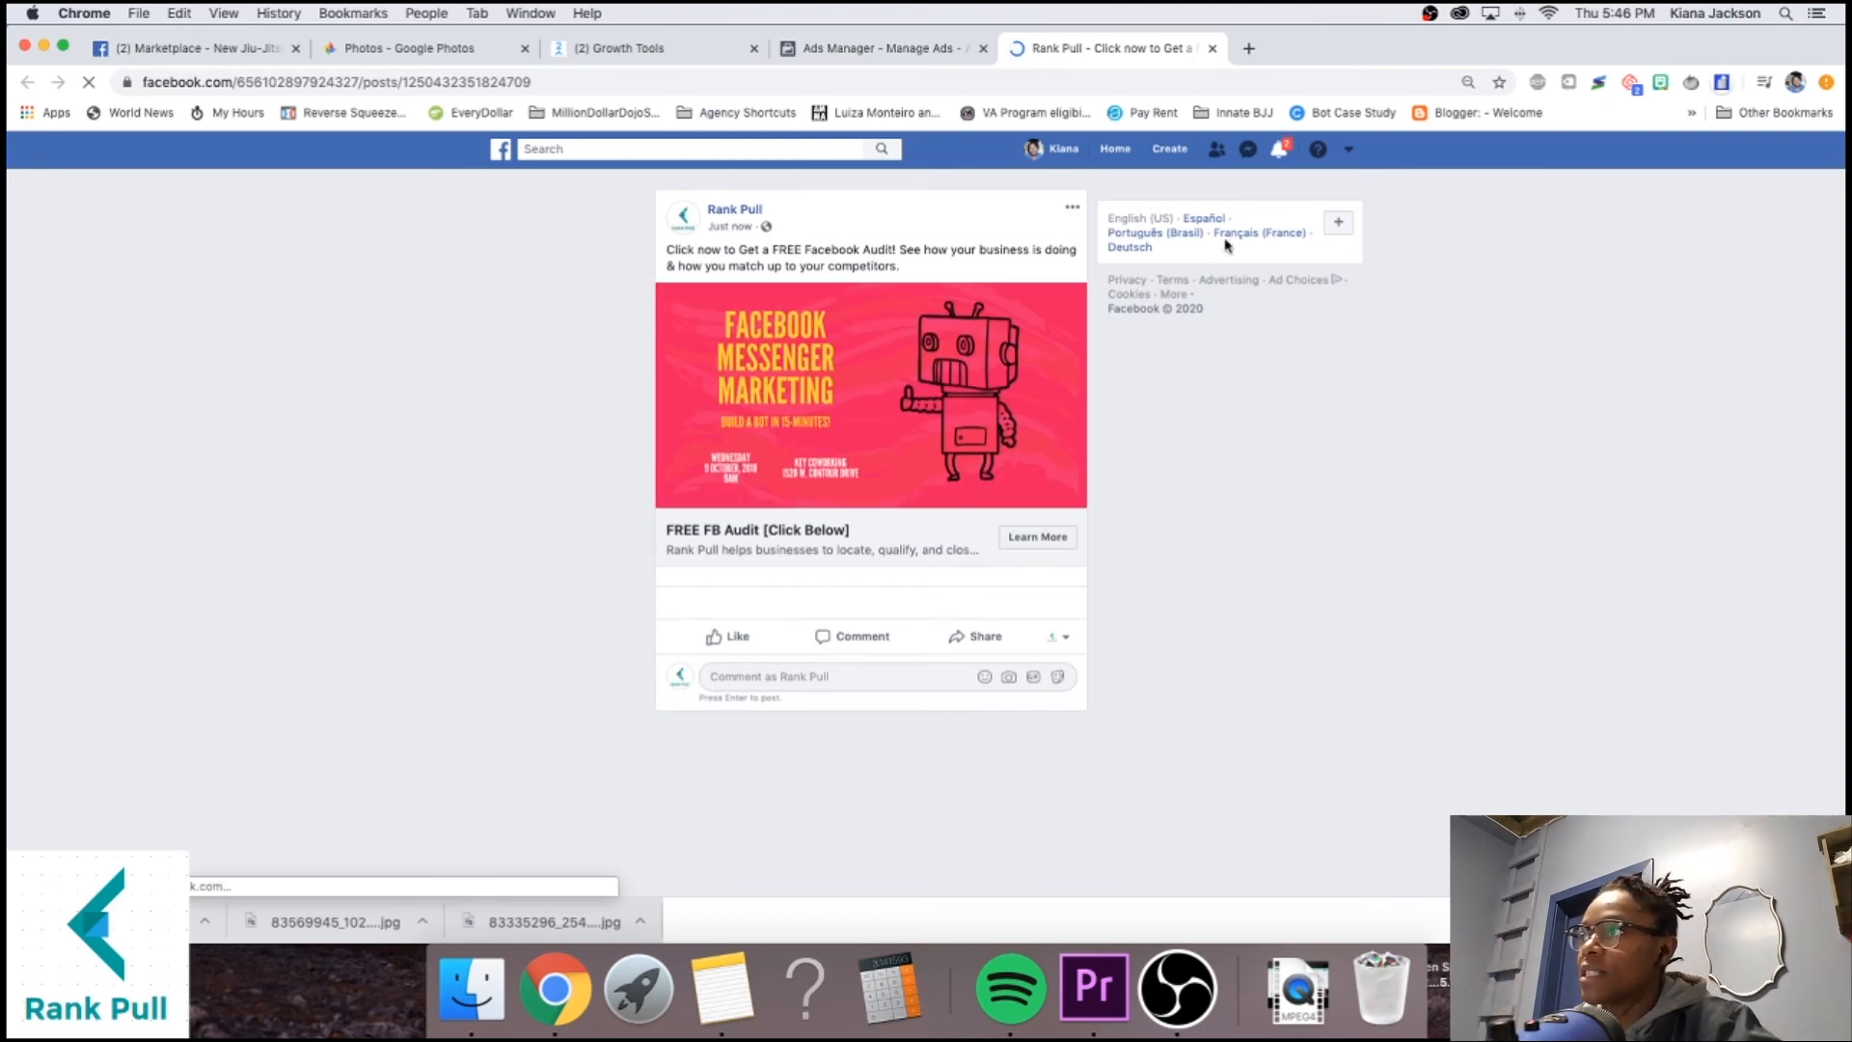
# Follow the ad post's Learn More link to open the Rank Pull bot conversation in Messenger.
pyautogui.click(1041, 536)
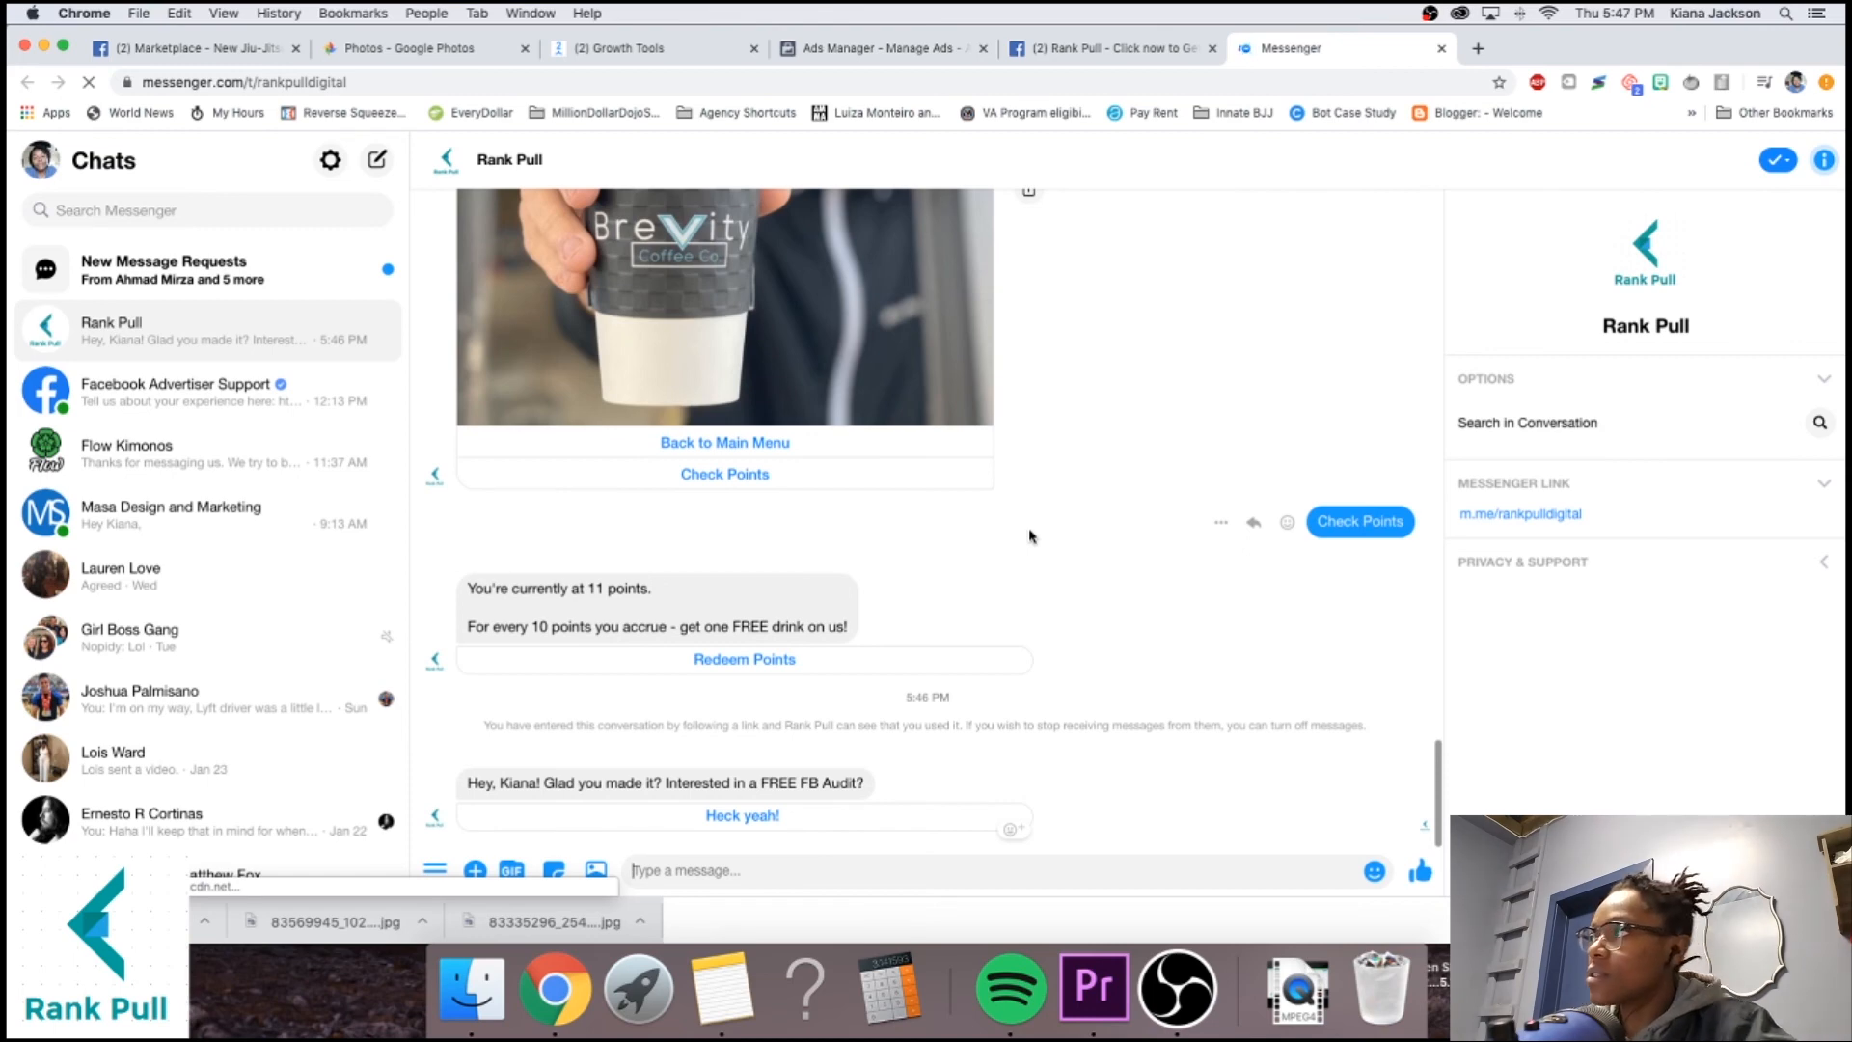
# Delete the Rank Pull conversation history, then reopen the bot through the ad's Learn More link.
pyautogui.click(388, 335)
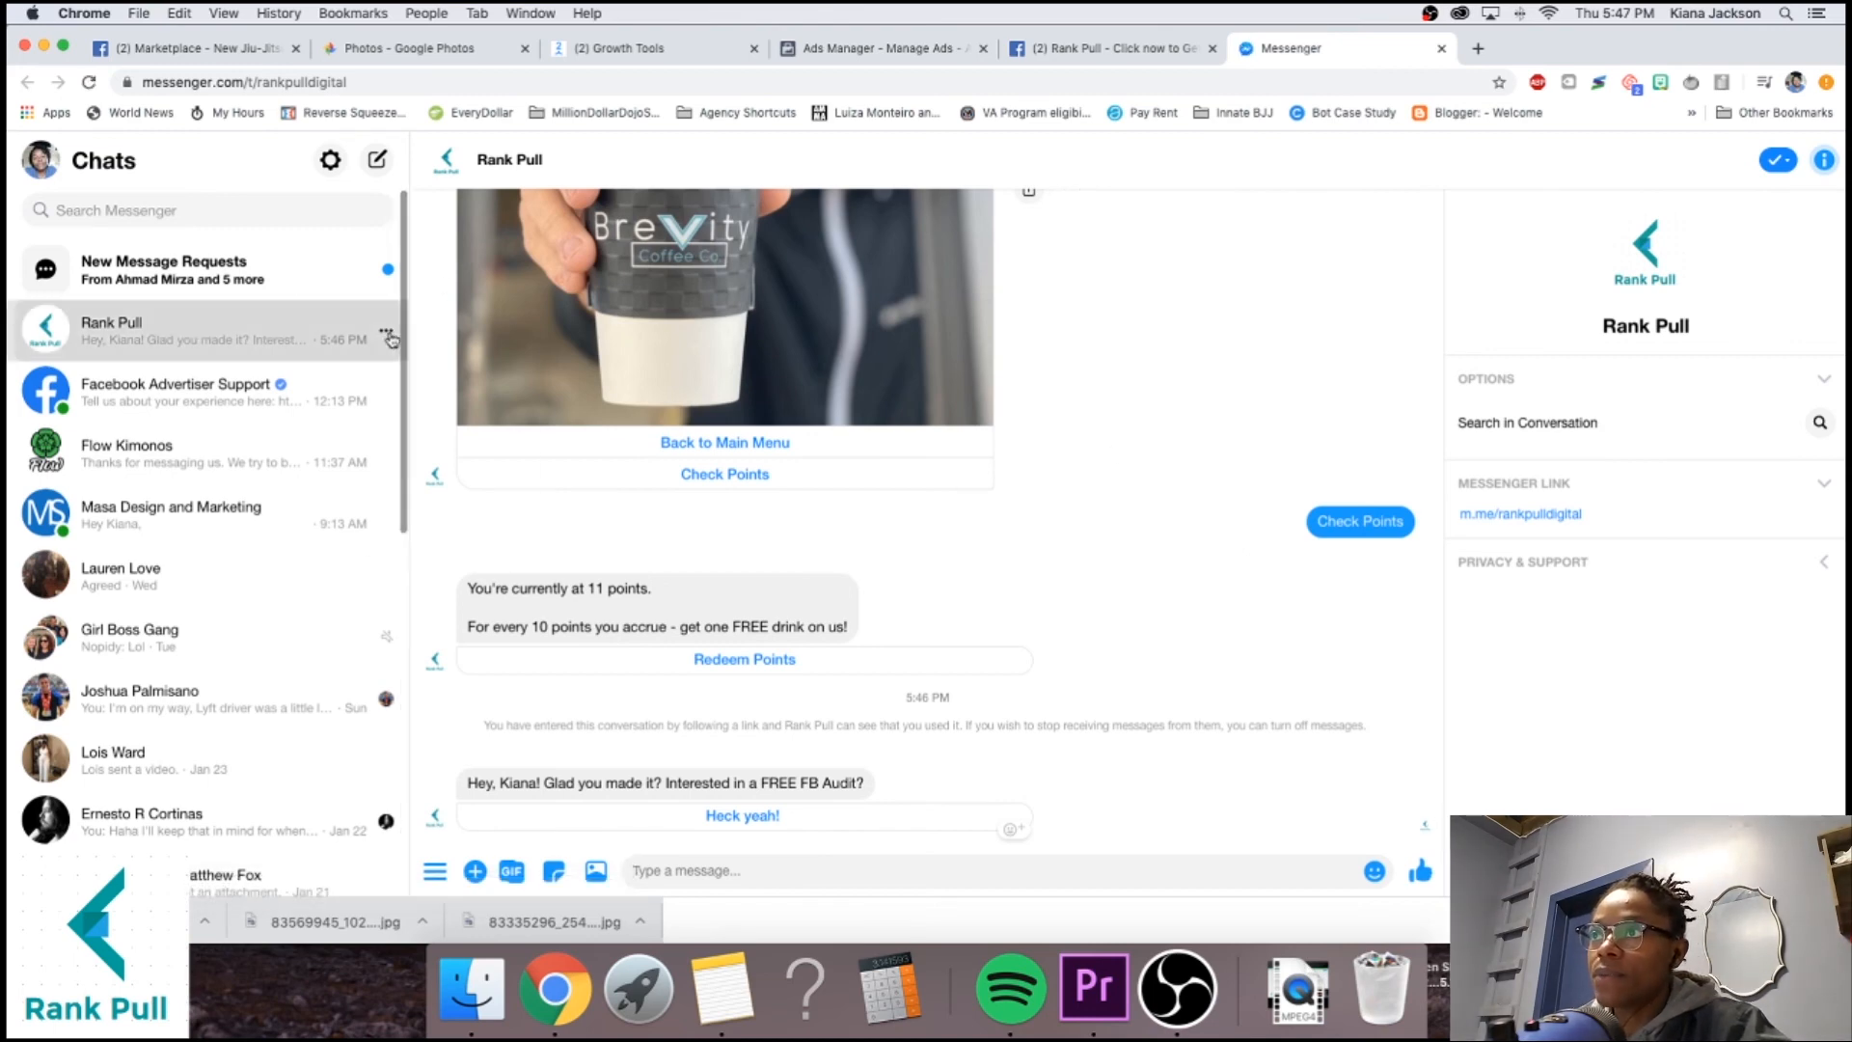
pyautogui.click(425, 432)
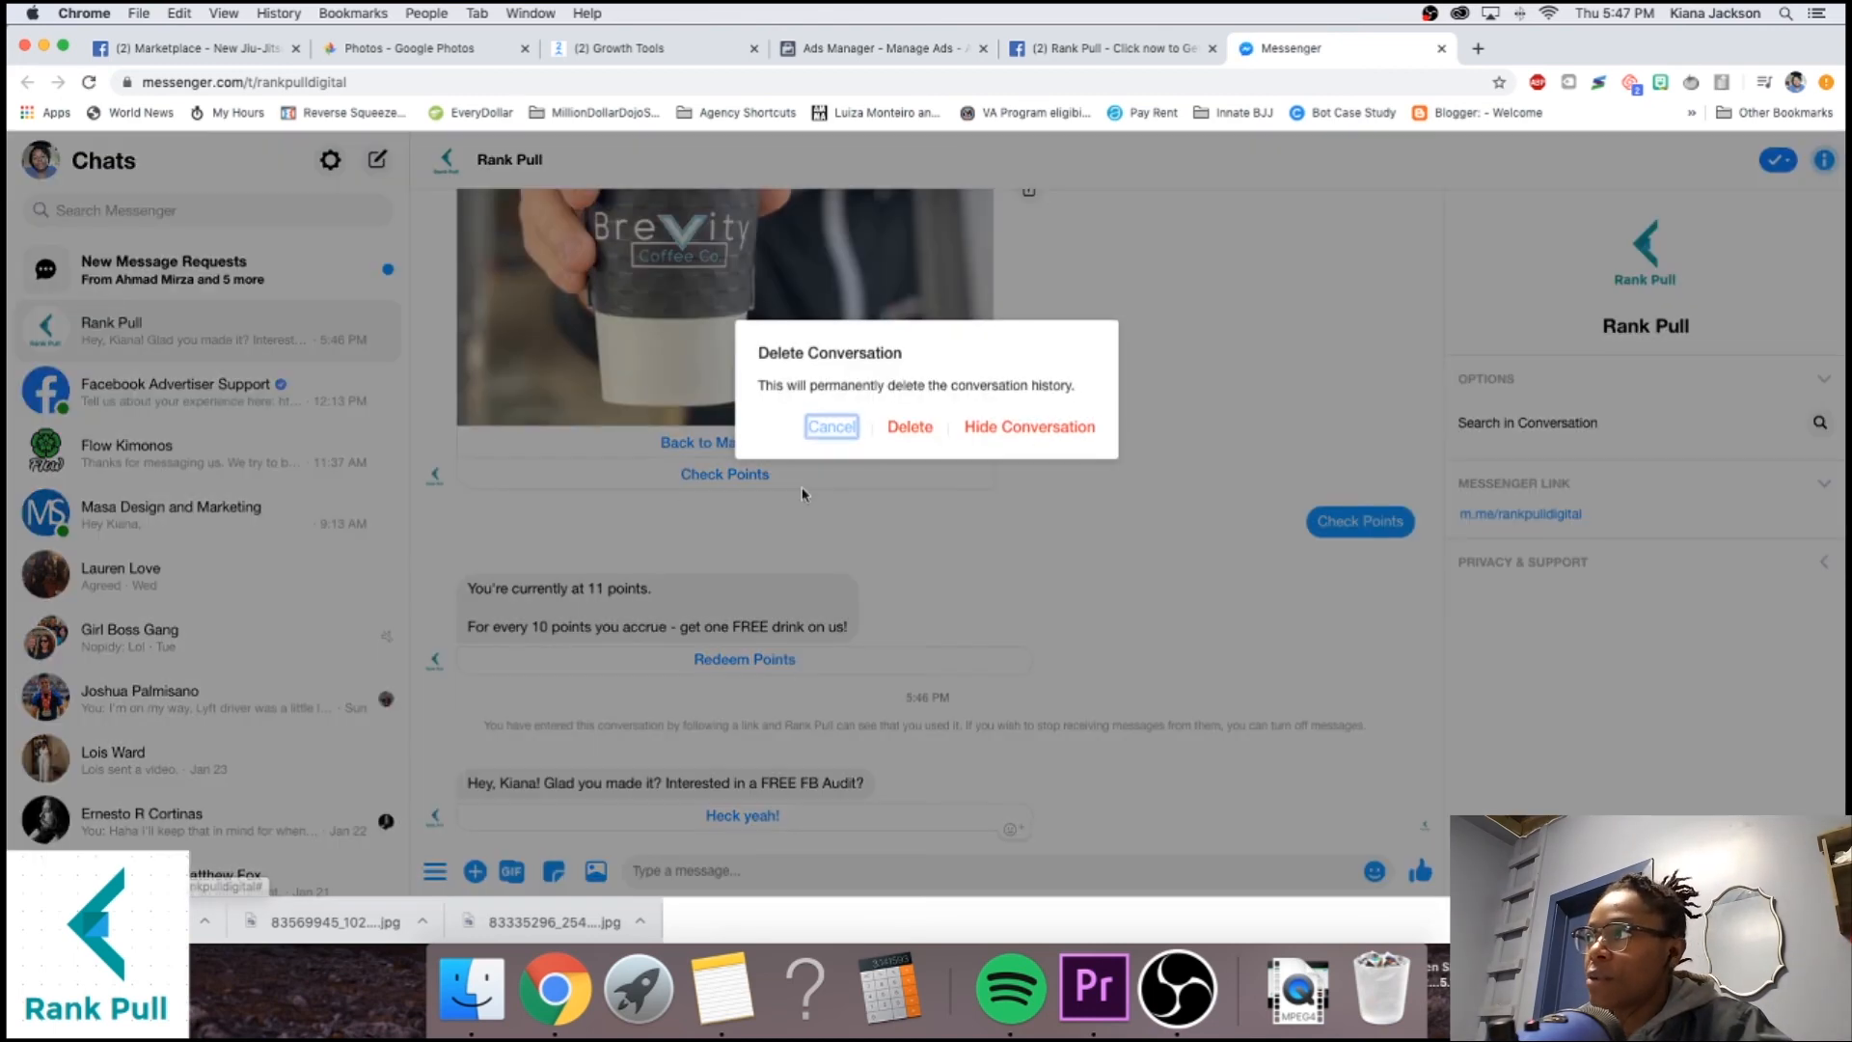
pyautogui.click(902, 427)
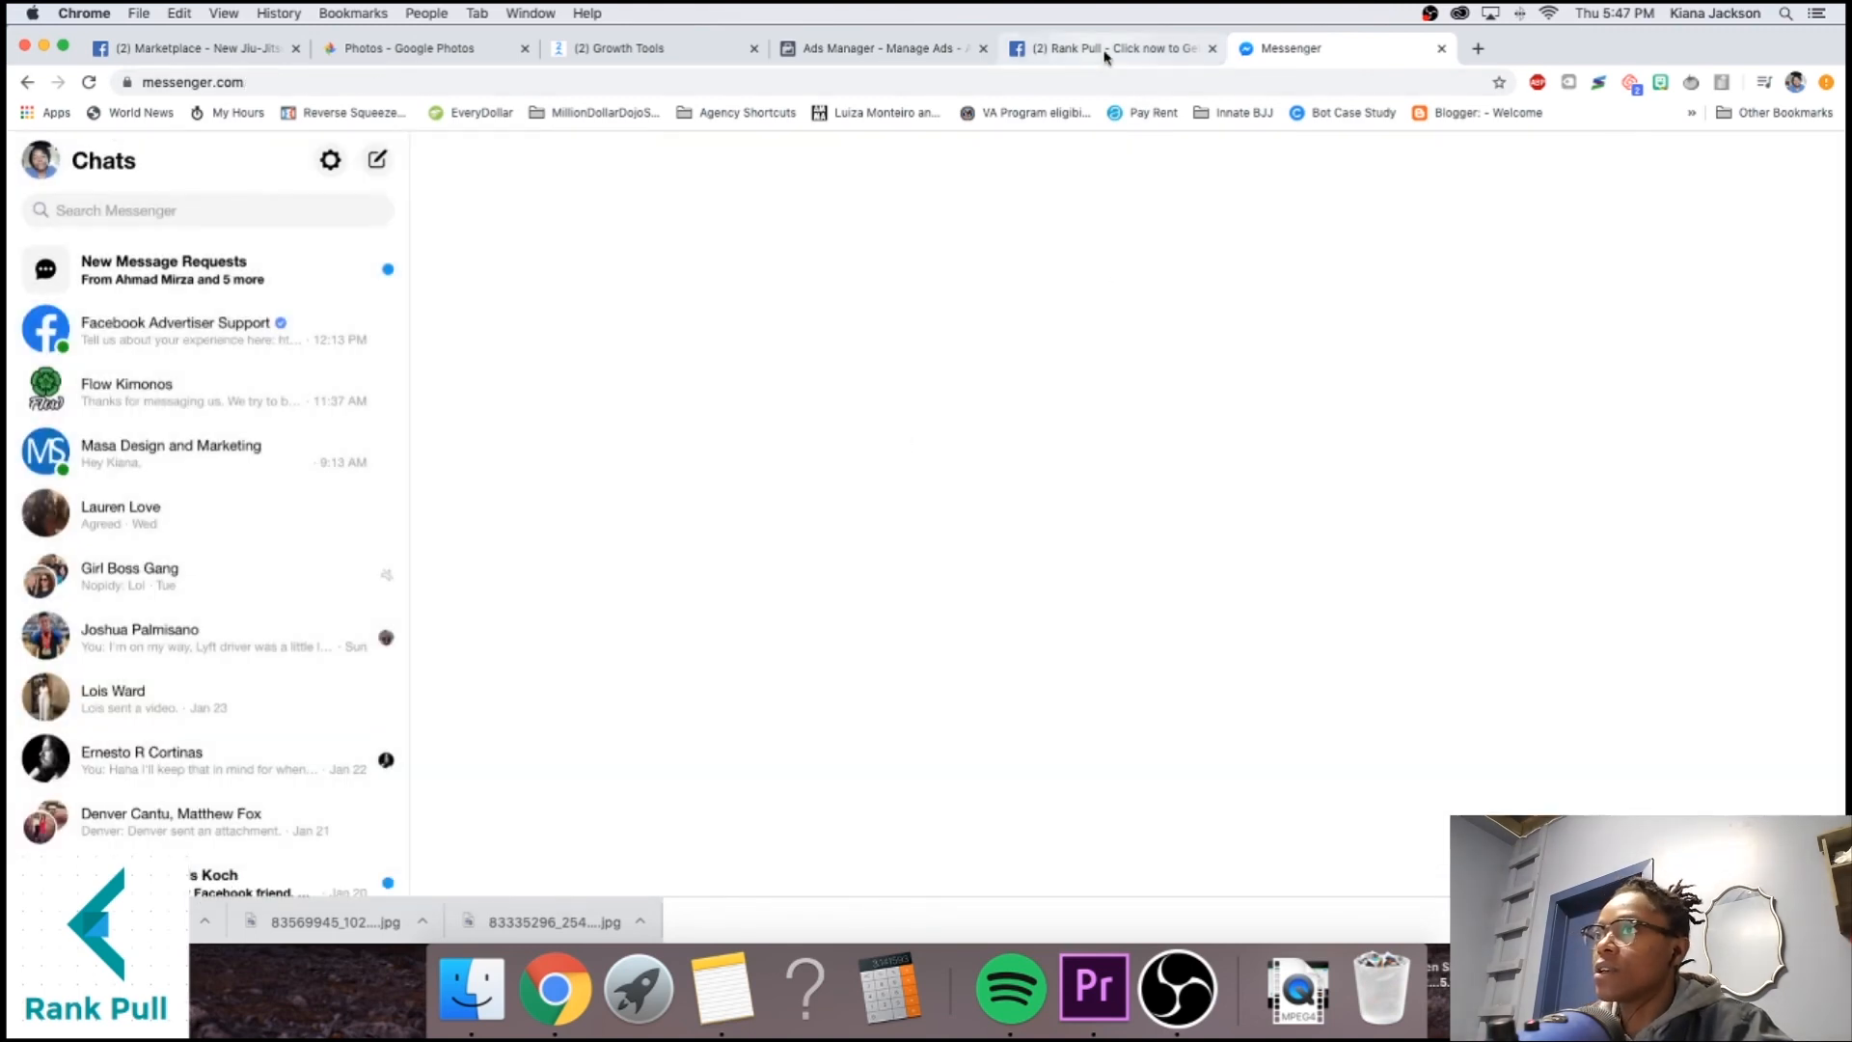
pyautogui.click(1105, 57)
pyautogui.click(1041, 543)
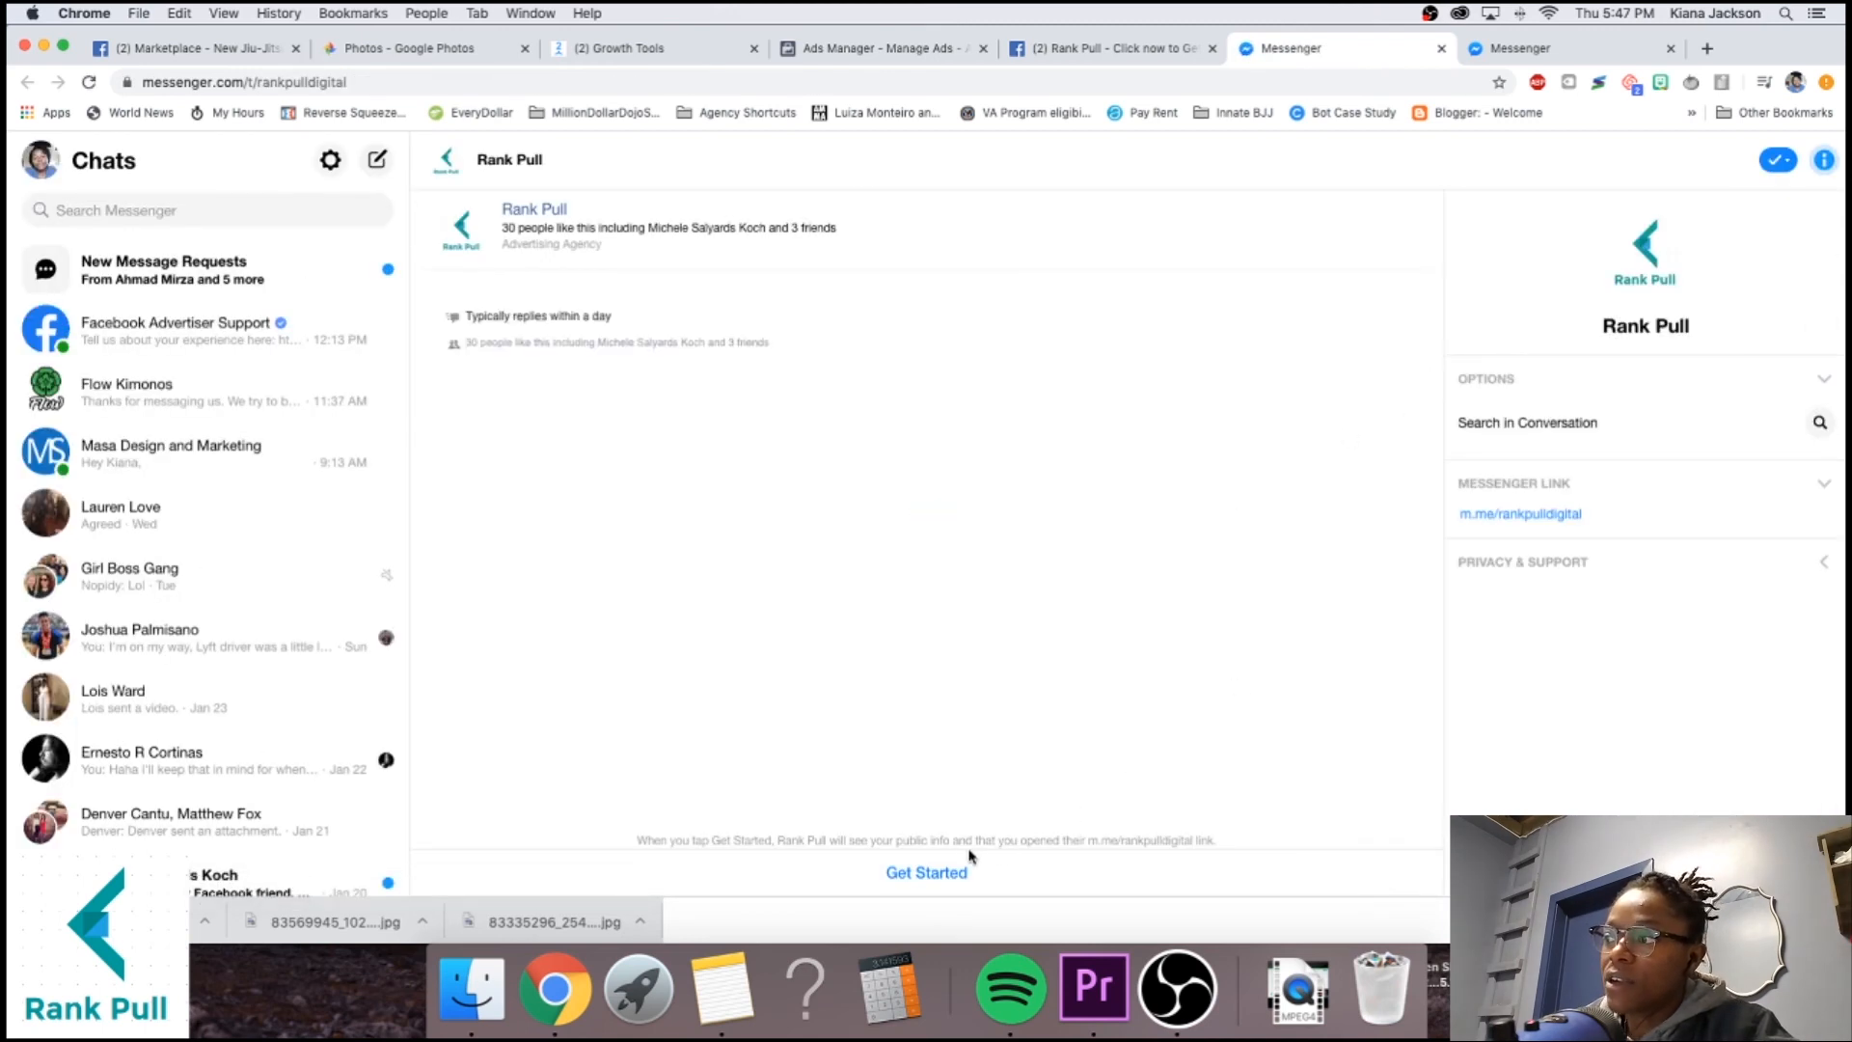
# Start the bot, answer 'Heck yeah!' to the free FB audit, send an email address, and check the reply.
pyautogui.click(923, 880)
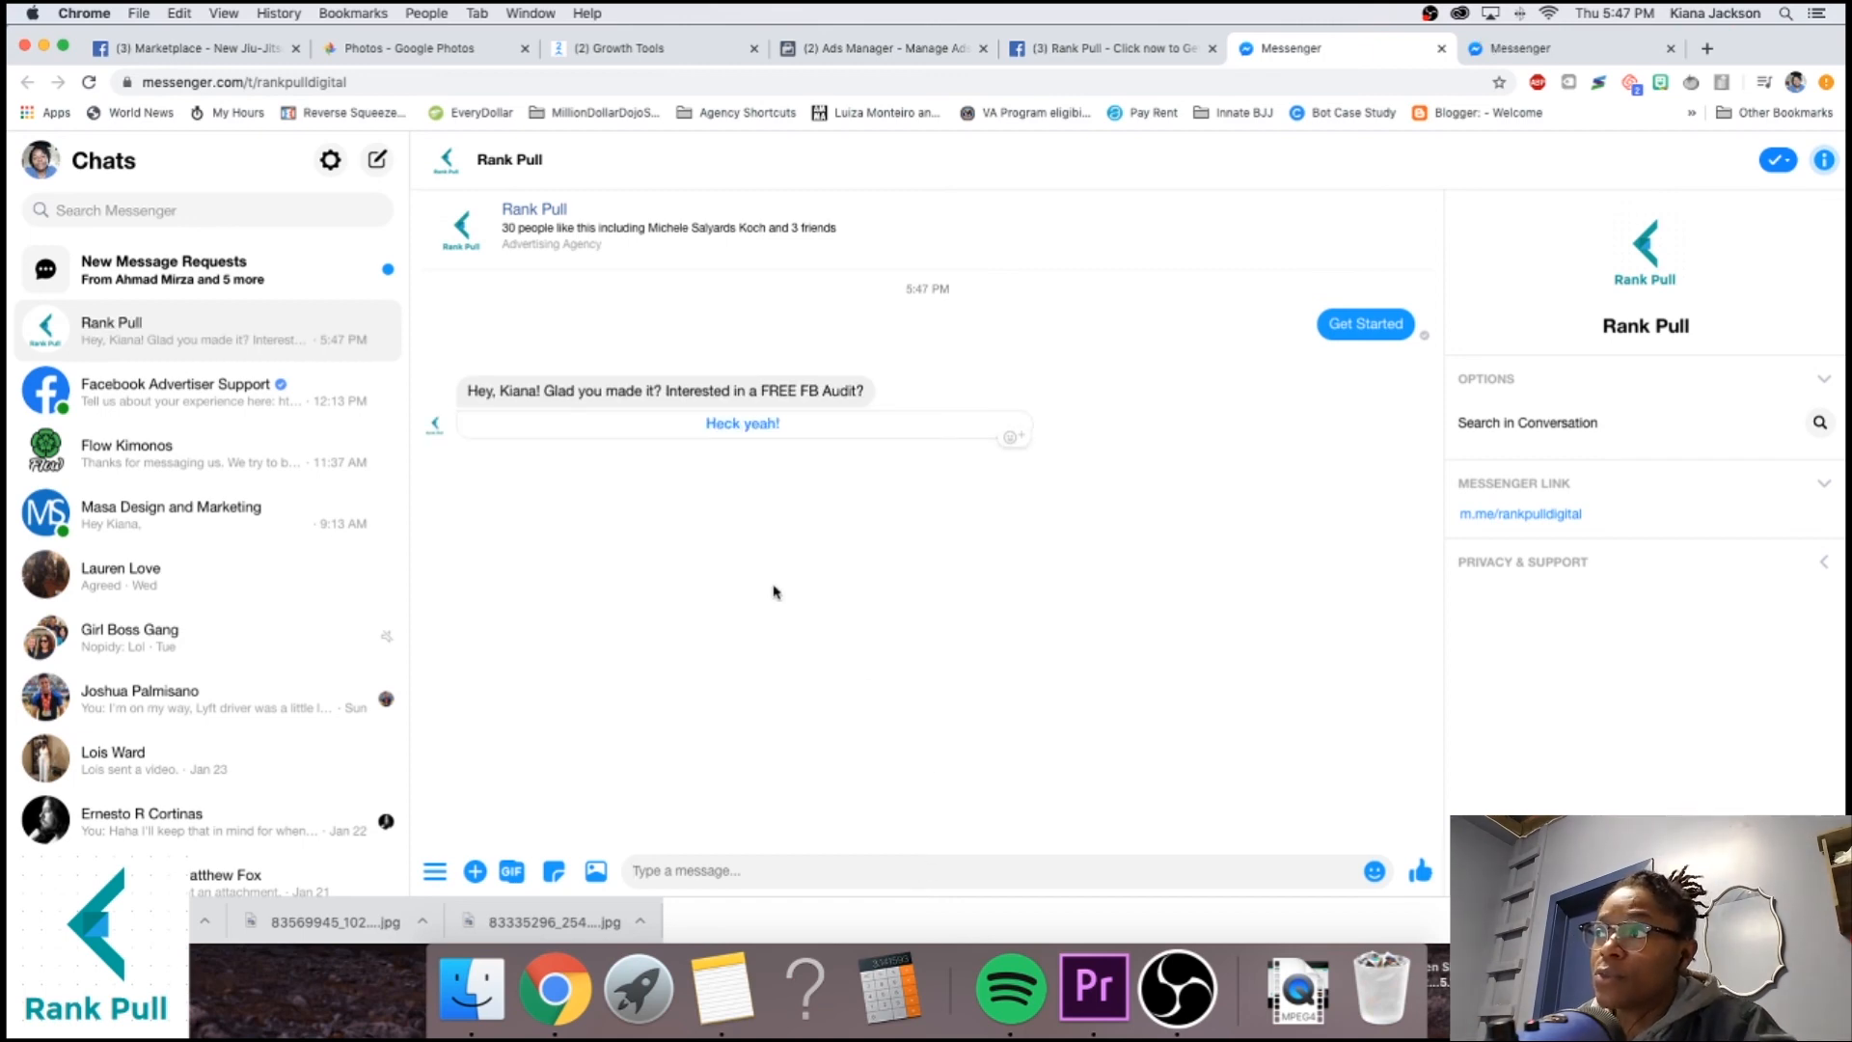
pyautogui.click(711, 431)
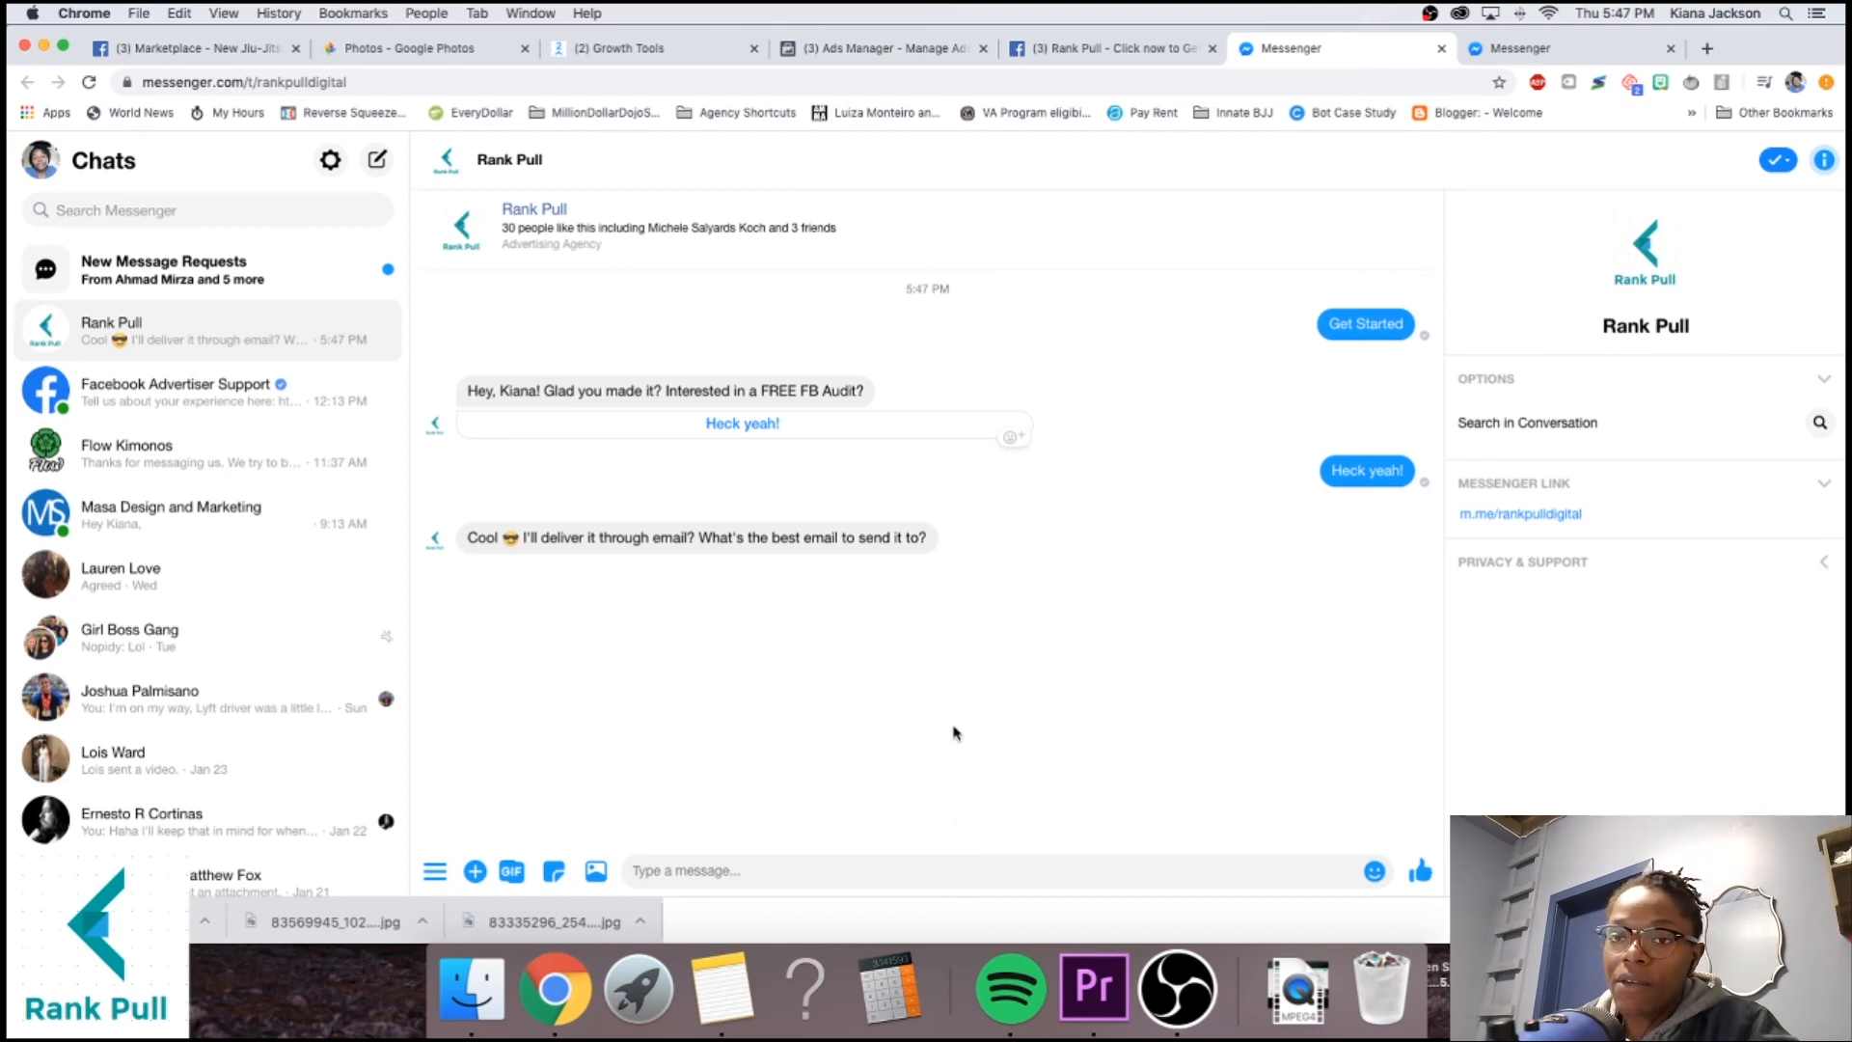
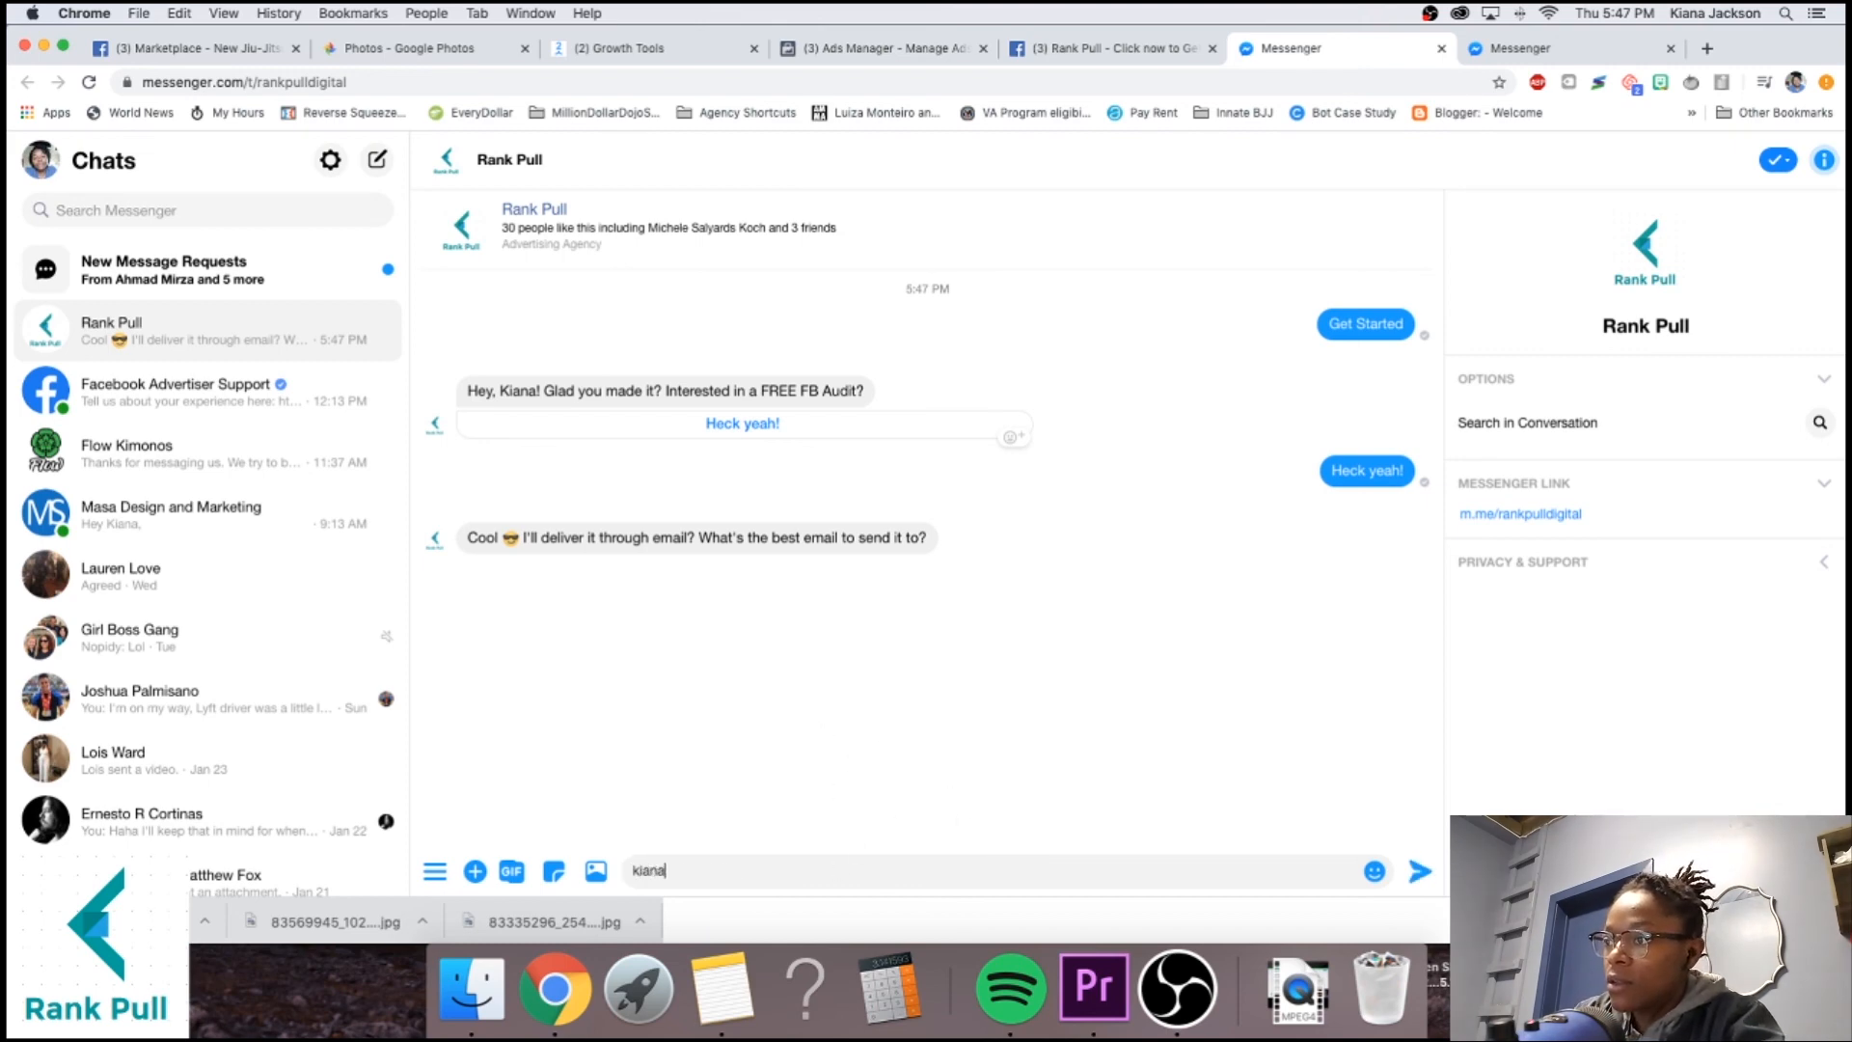
pyautogui.press('Return')
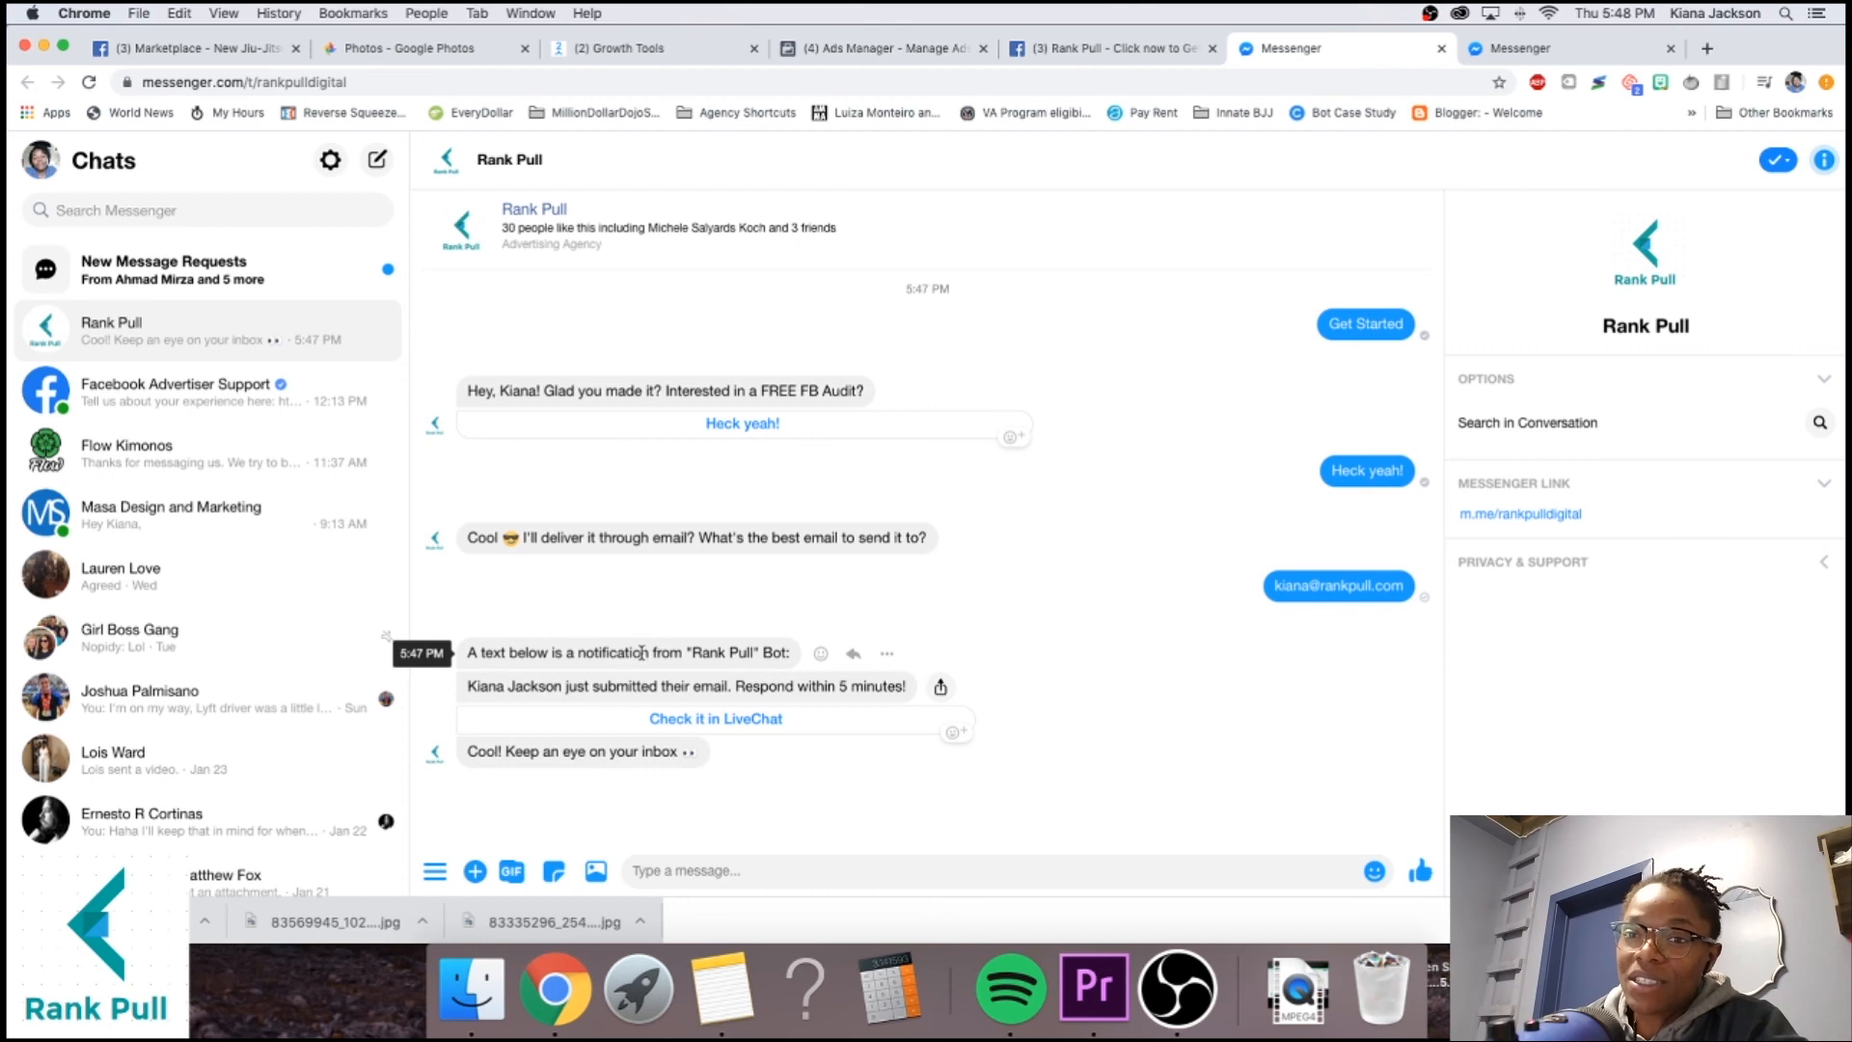
pyautogui.tripleClick(725, 751)
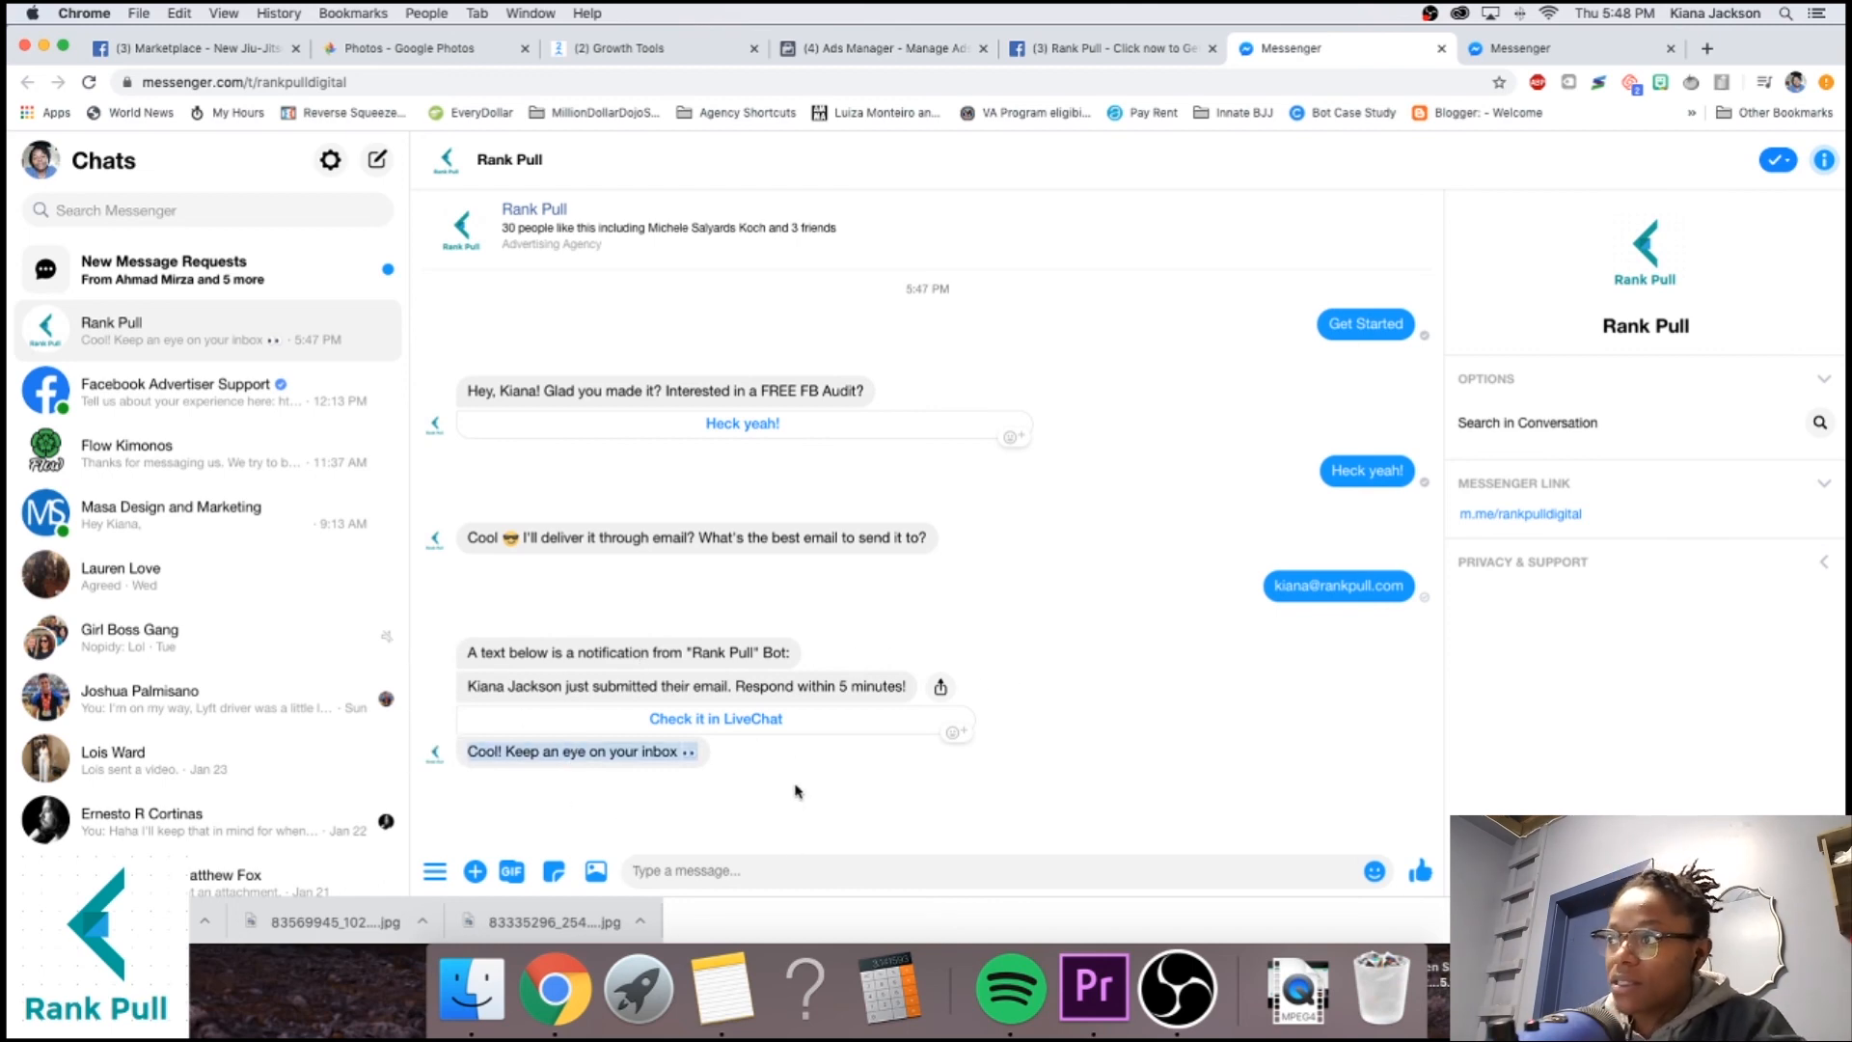
pyautogui.click(795, 752)
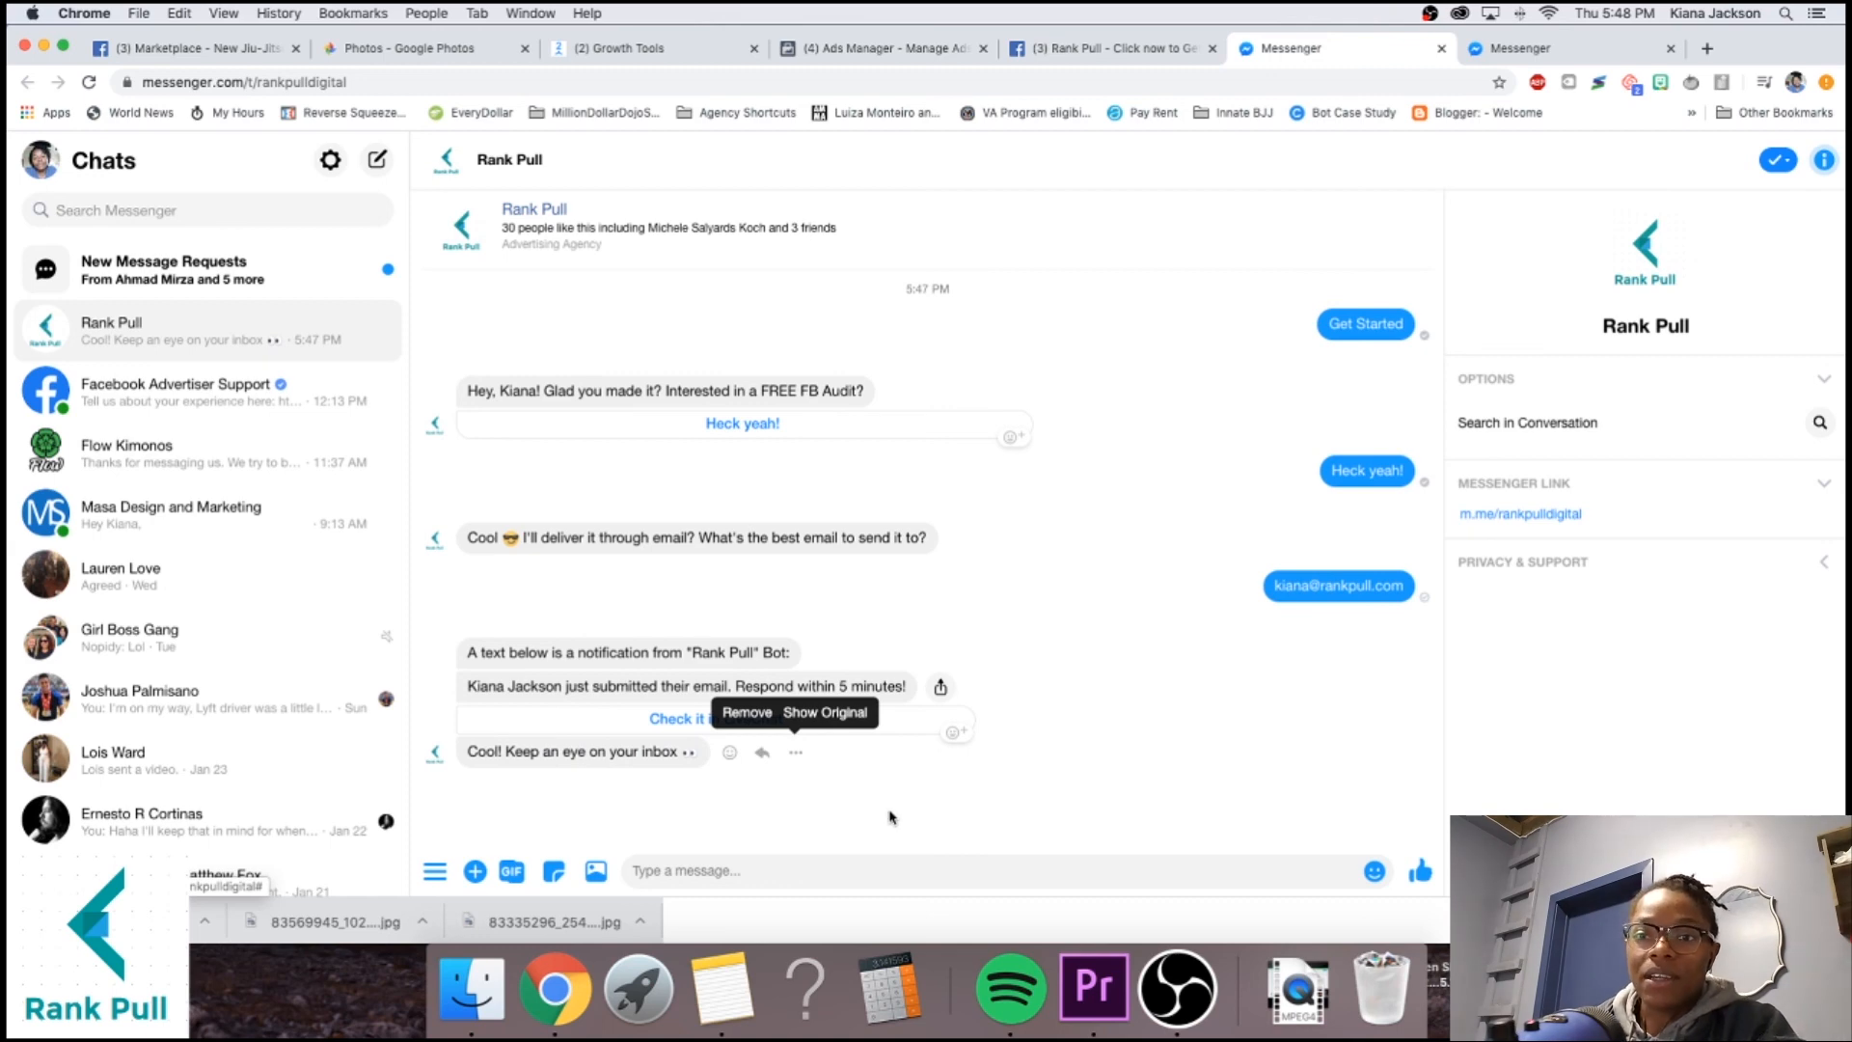